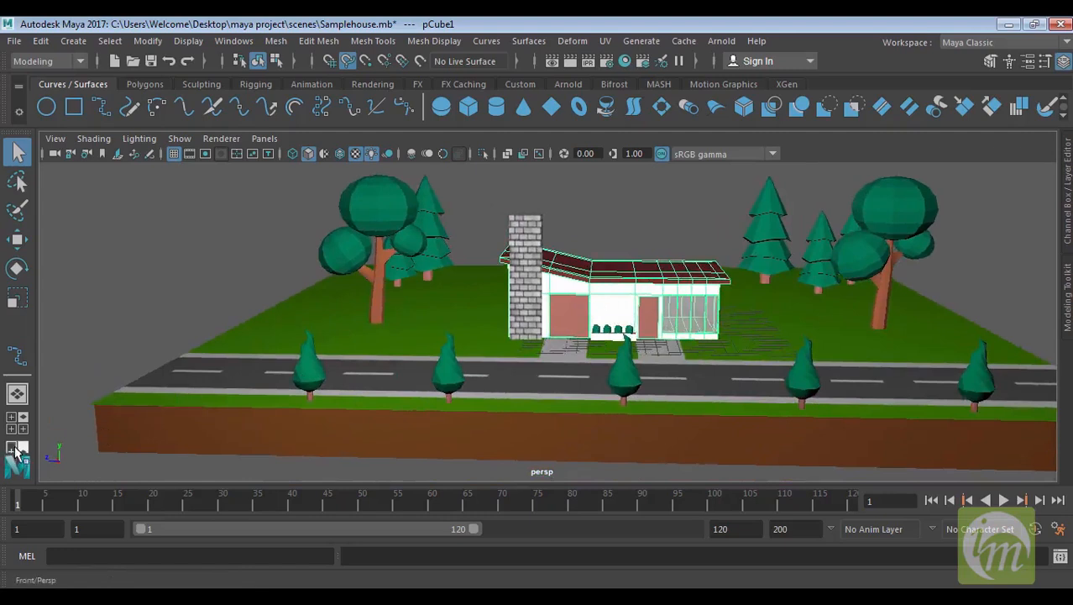
Deselect the house and open the Outliner window
{"action": "left_click", "coordinate": [220, 187]}
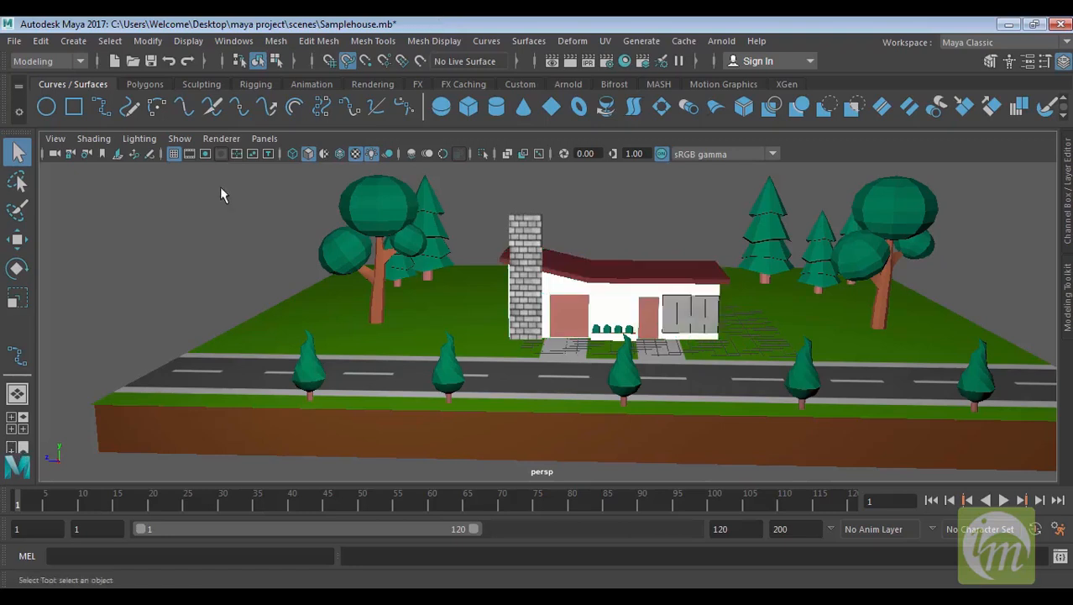
{"action": "left_click", "coordinate": [234, 42]}
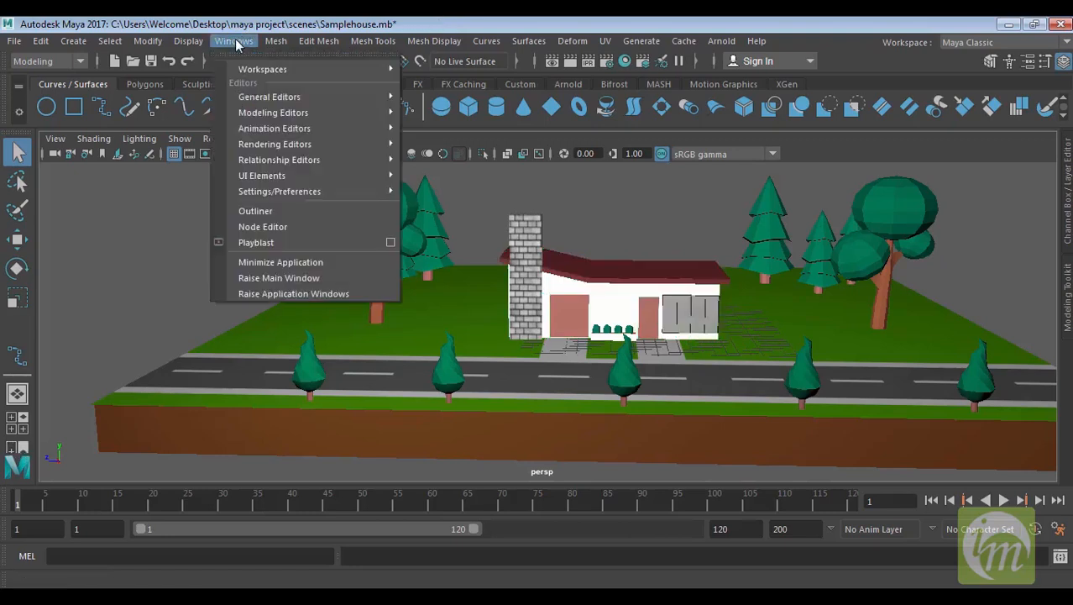
{"action": "left_click", "coordinate": [253, 212]}
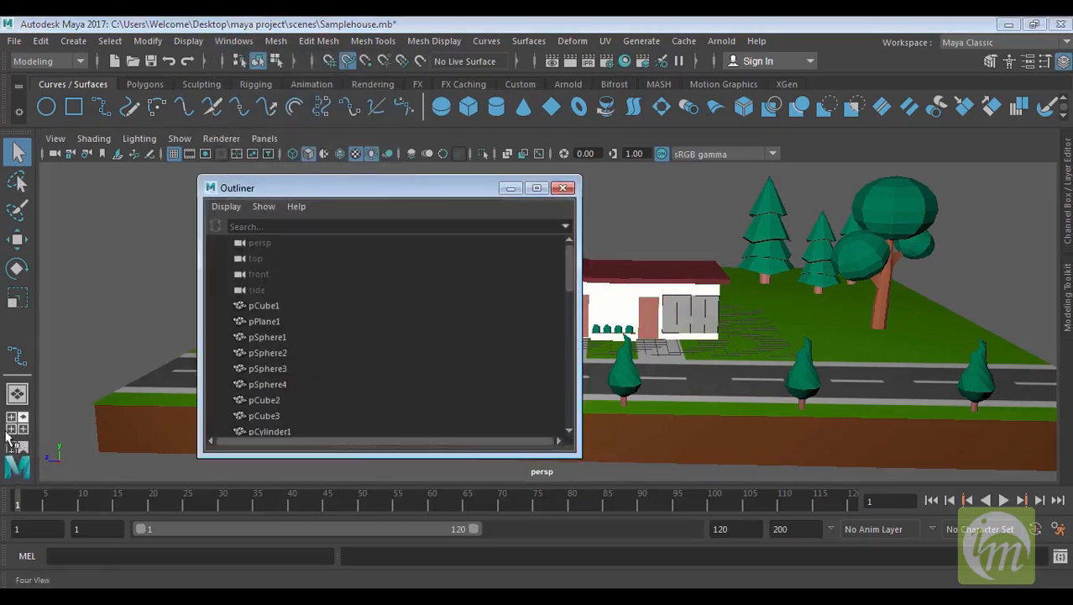
Move the Outliner window to the upper-left corner and stretch it taller to list more items
{"action": "left_click_drag", "start_coordinate": [477, 180], "coordinate": [317, 83]}
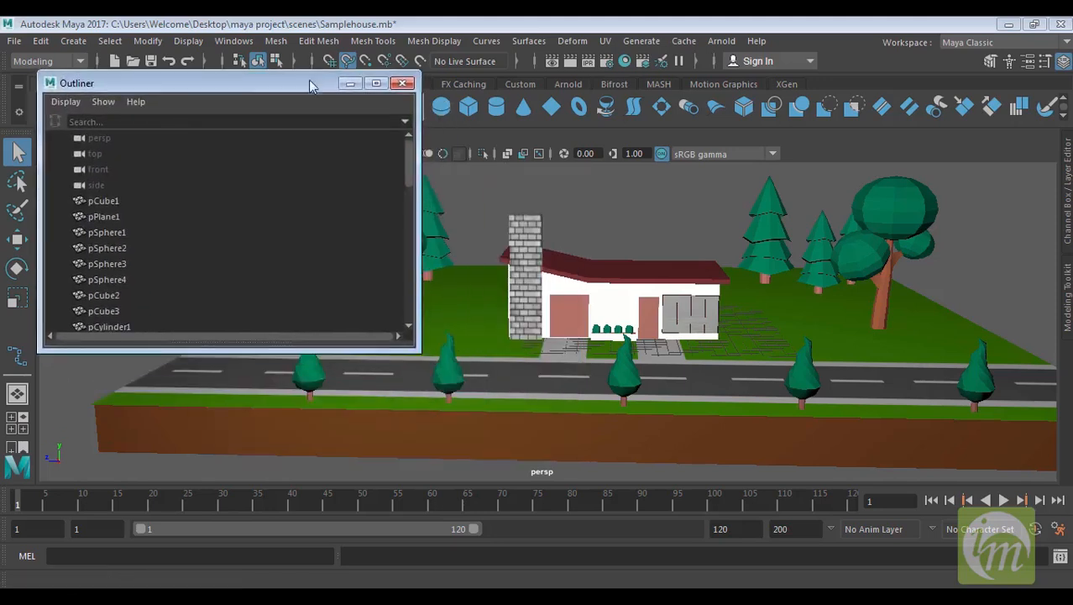
{"action": "left_click_drag", "start_coordinate": [423, 355], "coordinate": [367, 484]}
{"action": "middle_click_drag", "start_coordinate": [668, 379], "coordinate": [770, 378], "text": "alt"}
{"action": "scroll", "coordinate": [797, 310], "scroll_direction": "down", "scroll_amount": 2}
{"action": "left_click_drag", "start_coordinate": [786, 367], "coordinate": [709, 368], "text": "alt"}
{"action": "middle_click_drag", "start_coordinate": [782, 318], "coordinate": [780, 256], "text": "alt"}
{"action": "scroll", "coordinate": [172, 279], "scroll_direction": "down", "scroll_amount": 5}
{"action": "scroll", "coordinate": [180, 287], "scroll_direction": "up", "scroll_amount": 5}
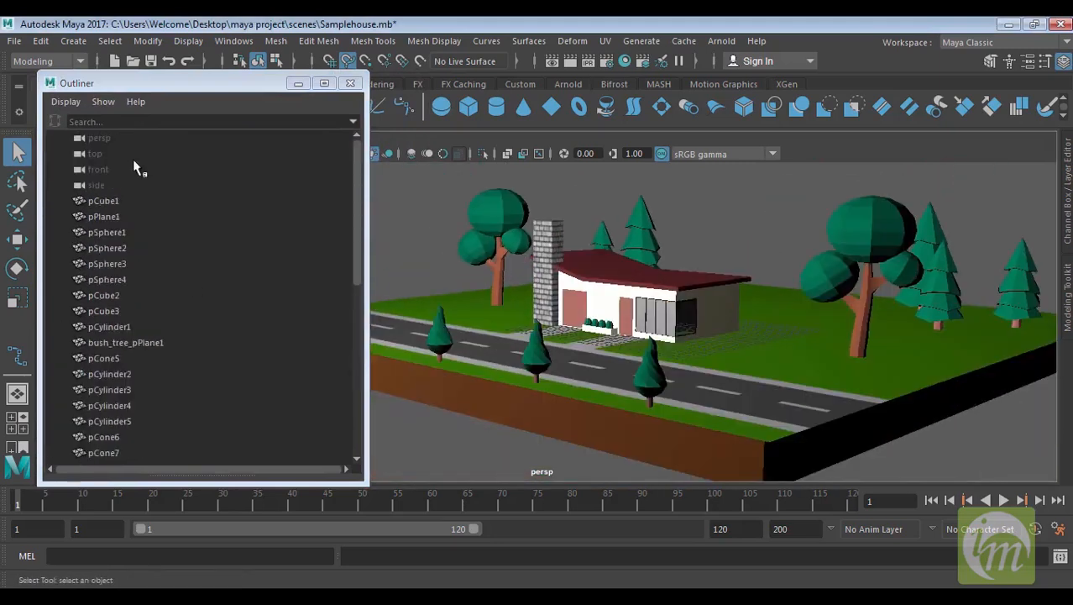
Select the persp, top, front and side camera entries one after another in the Outliner
{"action": "left_click", "coordinate": [105, 139]}
{"action": "left_click", "coordinate": [100, 154]}
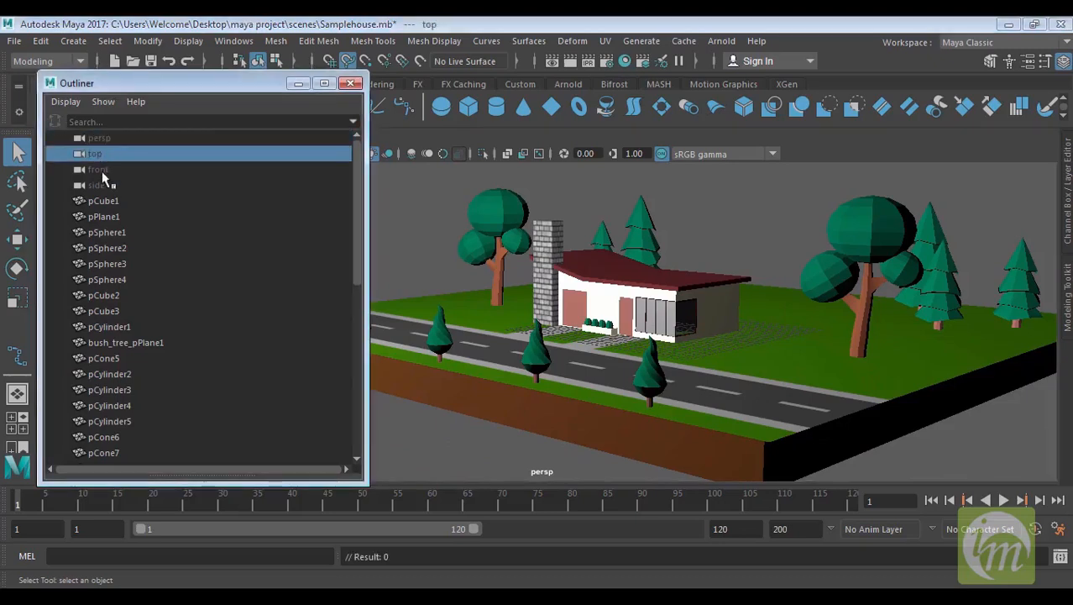
{"action": "left_click", "coordinate": [105, 170]}
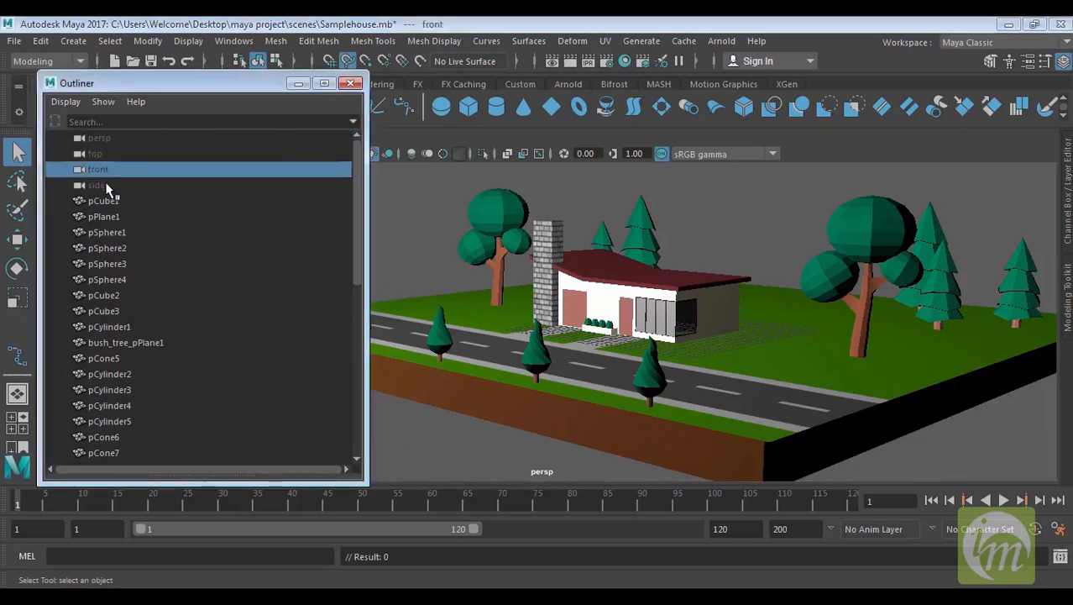
{"action": "left_click", "coordinate": [101, 185]}
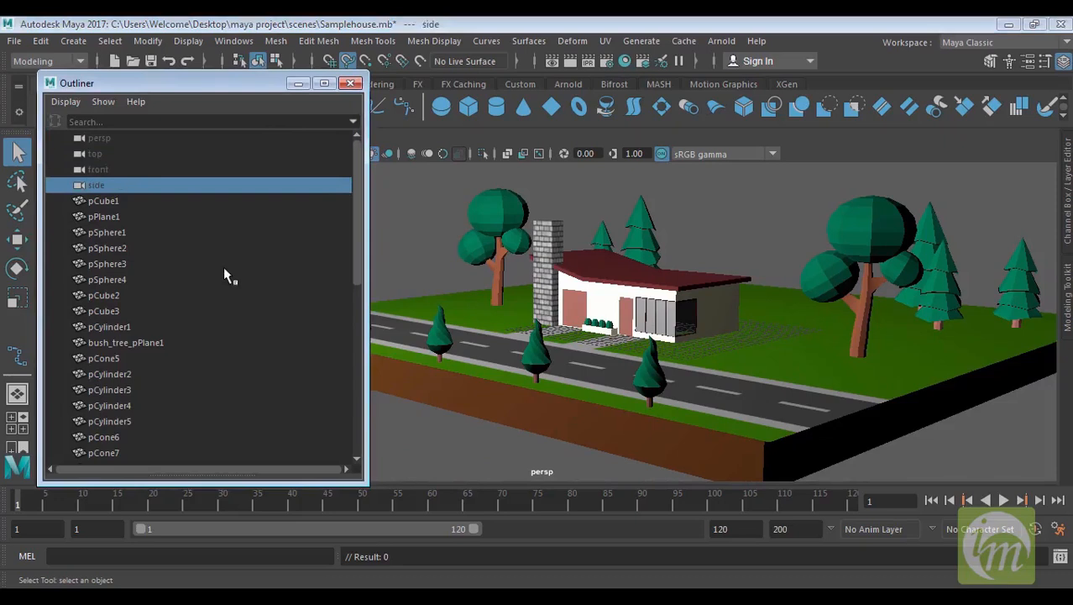
Select the plane, sphere, cube, cylinder and cone entries in turn to identify each object in the scene
{"action": "scroll", "coordinate": [210, 286], "scroll_direction": "down", "scroll_amount": 5}
{"action": "scroll", "coordinate": [210, 290], "scroll_direction": "up", "scroll_amount": 5}
{"action": "left_click_drag", "start_coordinate": [542, 315], "coordinate": [469, 344], "text": "alt"}
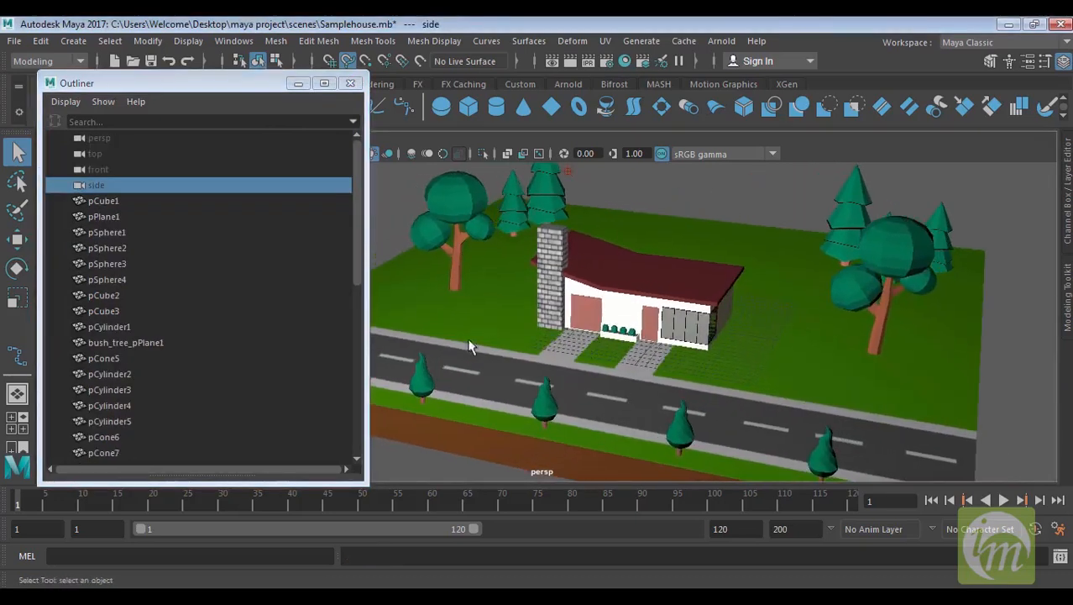
{"action": "left_click", "coordinate": [131, 216]}
{"action": "left_click", "coordinate": [134, 233]}
{"action": "left_click", "coordinate": [135, 264]}
{"action": "left_click", "coordinate": [135, 294]}
{"action": "left_click", "coordinate": [136, 326], "text": "shift"}
{"action": "left_click", "coordinate": [138, 359]}
{"action": "left_click", "coordinate": [160, 388]}
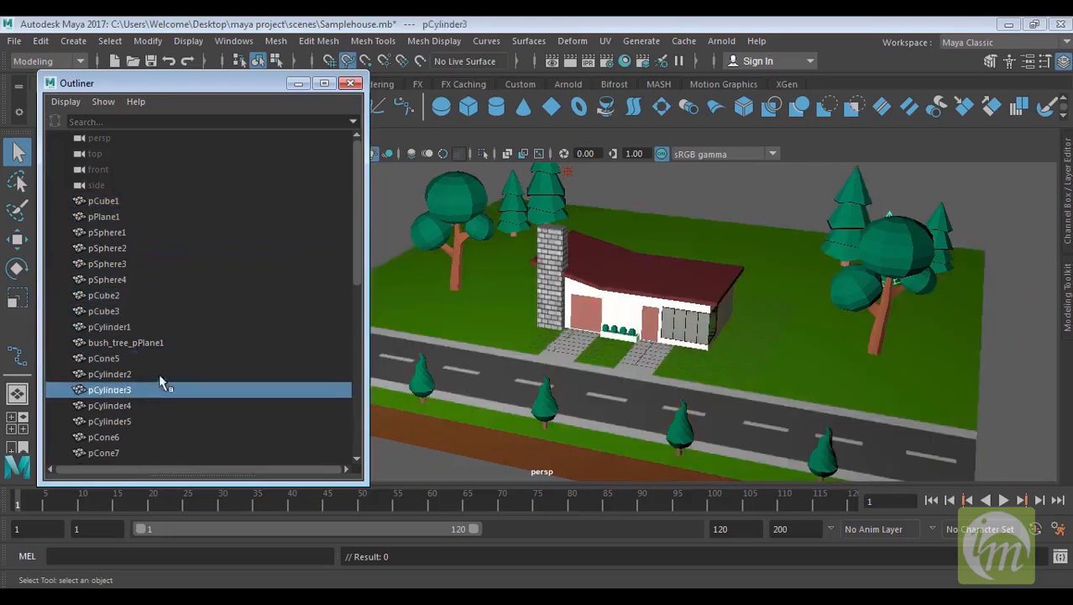
Select pCylinder5 in the Outliner and locate its highlighted tree in the scene
{"action": "scroll", "coordinate": [163, 374], "scroll_direction": "down", "scroll_amount": 3}
{"action": "left_click", "coordinate": [136, 295]}
{"action": "mouse_move", "coordinate": [494, 246]}
{"action": "left_mouse_down", "text": "alt"}
{"action": "mouse_move", "coordinate": [504, 242]}
{"action": "mouse_move", "coordinate": [491, 233]}
{"action": "left_mouse_up", "text": "alt"}
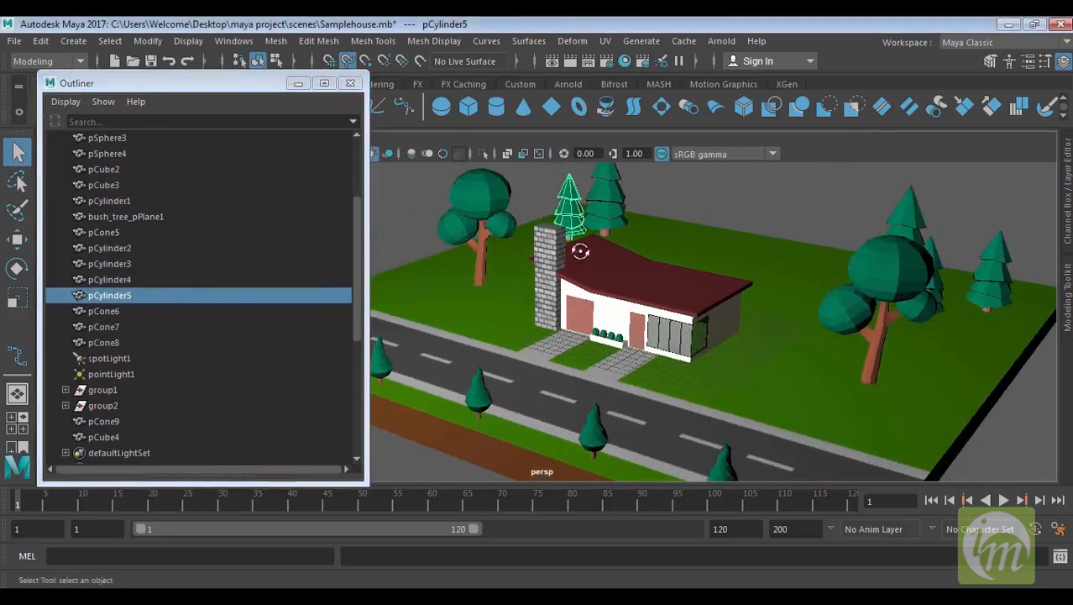
{"action": "left_click_drag", "start_coordinate": [581, 251], "coordinate": [622, 267], "text": "alt"}
{"action": "scroll", "coordinate": [620, 268], "scroll_direction": "down", "scroll_amount": 2}
{"action": "left_click_drag", "start_coordinate": [515, 243], "coordinate": [643, 266], "text": "alt"}
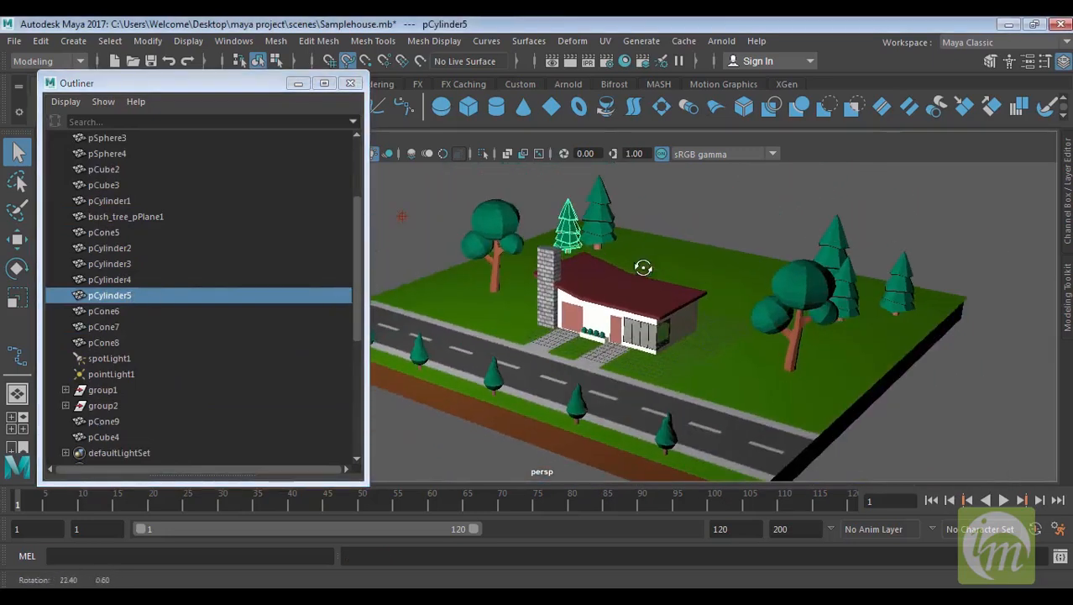
{"action": "scroll", "coordinate": [112, 297], "scroll_direction": "down", "scroll_amount": 3}
Select pCone7, pCone8, group2, pCone9 and the blinn1SG shading group in turn
{"action": "left_click", "coordinate": [110, 202]}
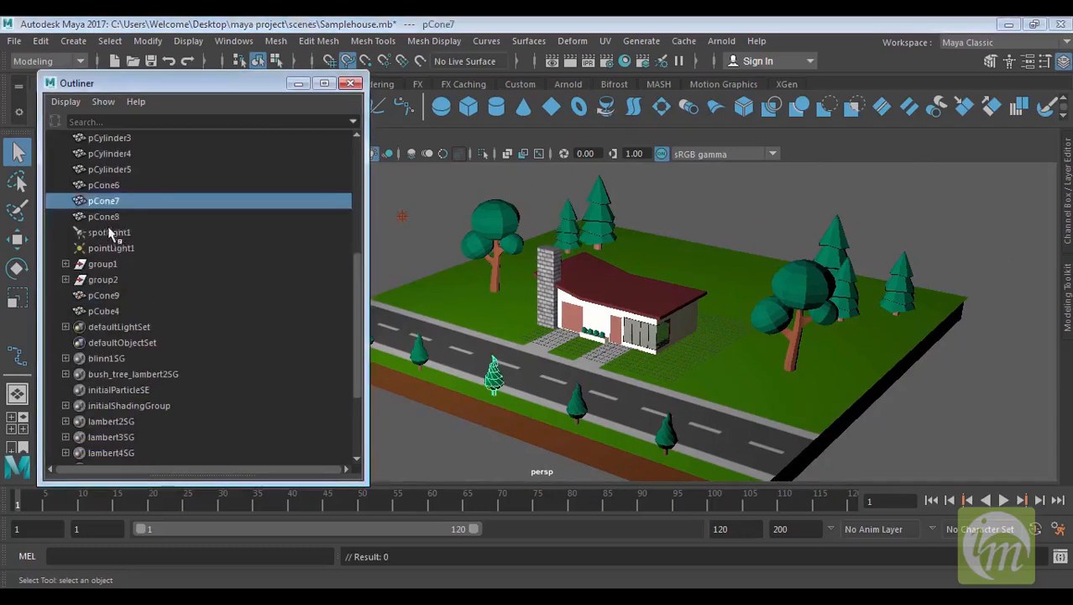
{"action": "left_click", "coordinate": [117, 218]}
{"action": "left_click", "coordinate": [134, 280]}
{"action": "left_click", "coordinate": [137, 295]}
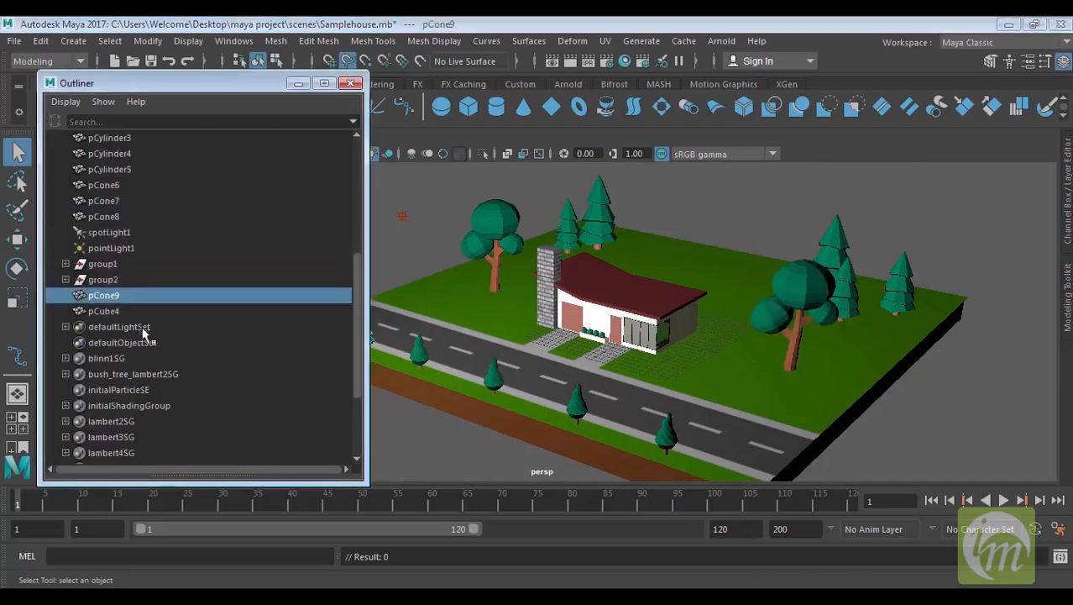
{"action": "left_click", "coordinate": [152, 357]}
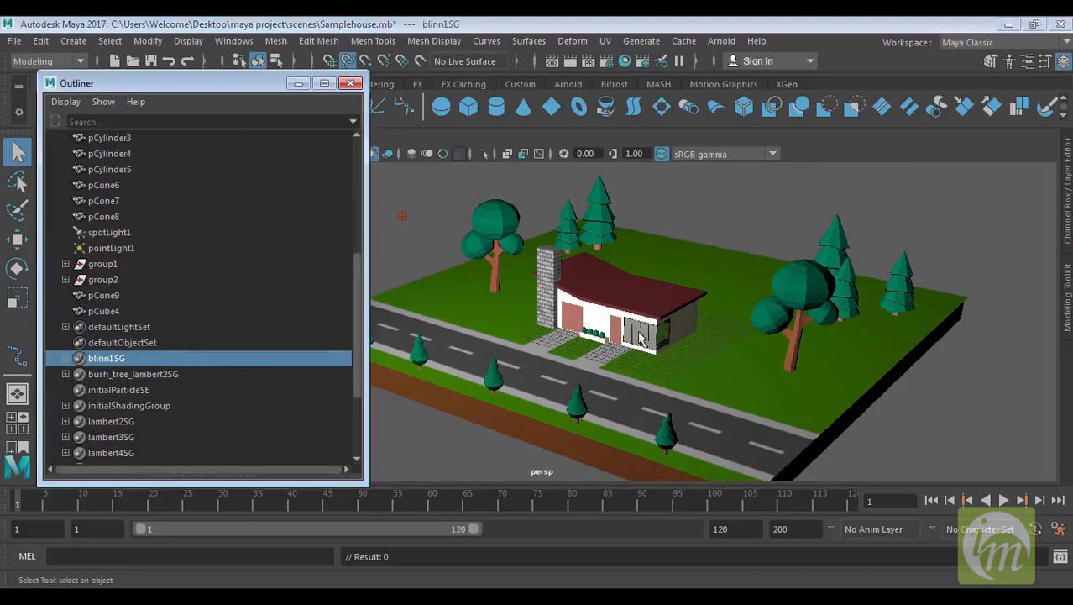
{"action": "scroll", "coordinate": [695, 305], "scroll_direction": "down", "scroll_amount": 3}
{"action": "middle_click_drag", "start_coordinate": [696, 305], "coordinate": [730, 307], "text": "alt"}
{"action": "left_click_drag", "start_coordinate": [618, 318], "coordinate": [640, 302], "text": "alt"}
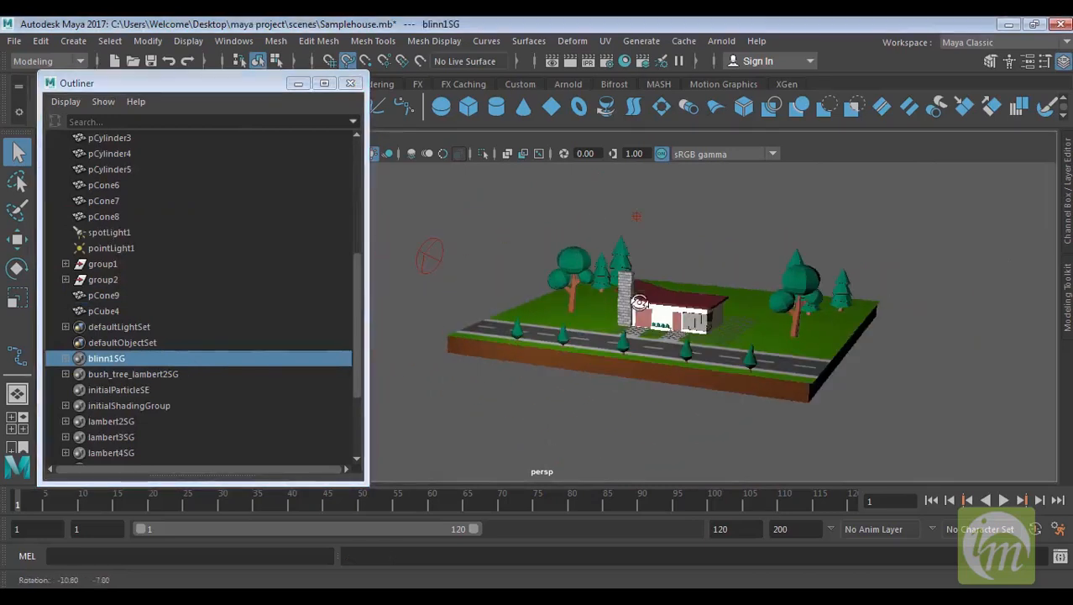
Select bush_tree_lambert2SG, then expand group1 and select its Tree_pSphere and Tree_pCylinder children in turn
{"action": "left_click", "coordinate": [121, 374]}
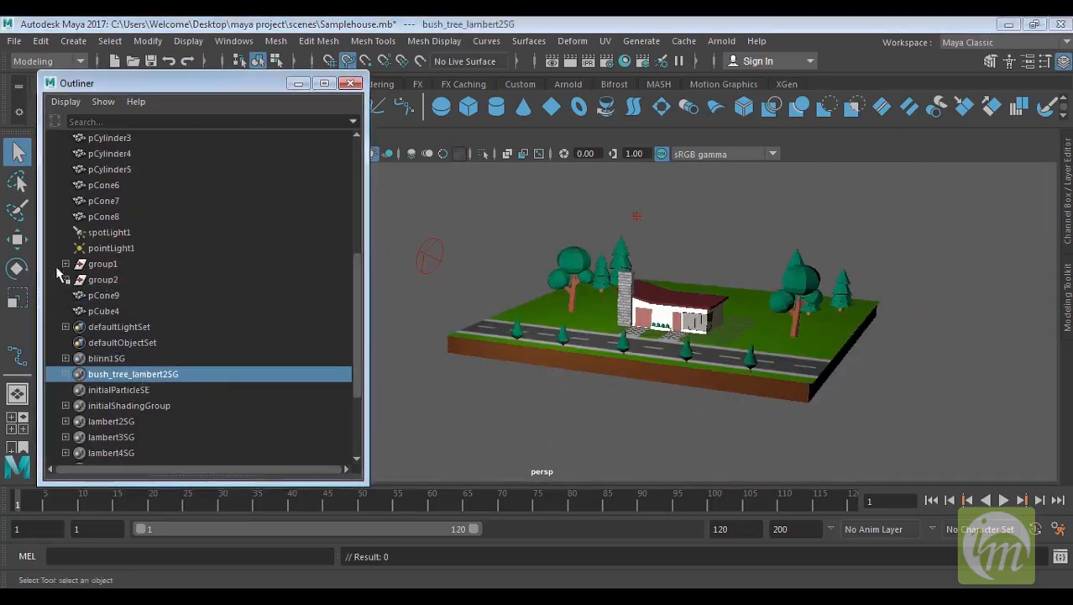
{"action": "left_click", "coordinate": [109, 266]}
{"action": "left_click", "coordinate": [66, 266]}
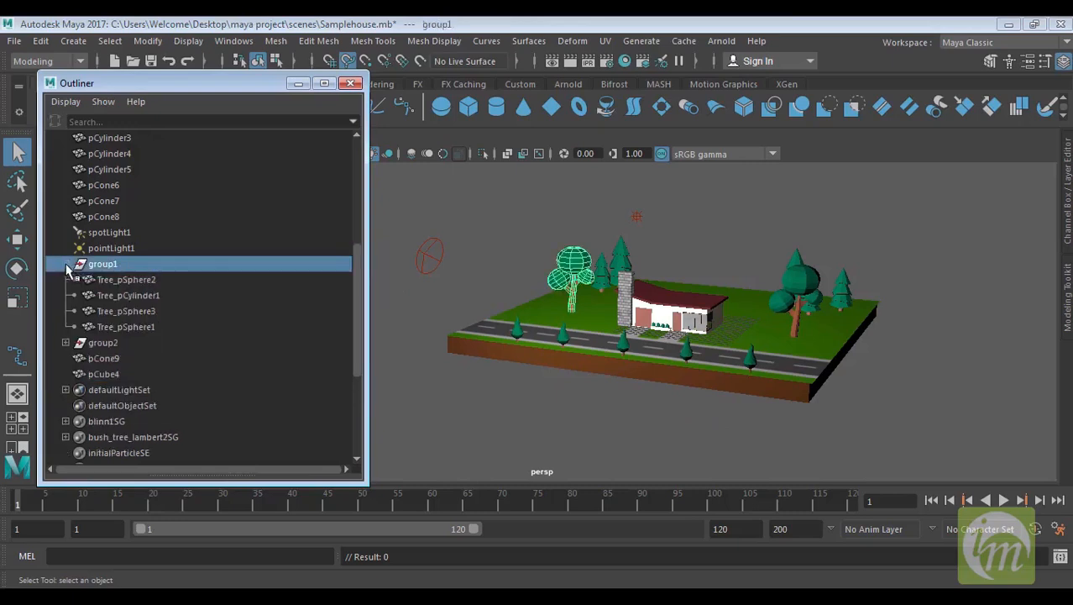
{"action": "left_click", "coordinate": [126, 279]}
{"action": "left_click", "coordinate": [127, 294]}
{"action": "left_click", "coordinate": [126, 326]}
Select Tree_pSphere3 and Tree_pSphere2 again, then select group1 and collapse it
{"action": "scroll", "coordinate": [697, 360], "scroll_direction": "up", "scroll_amount": 3}
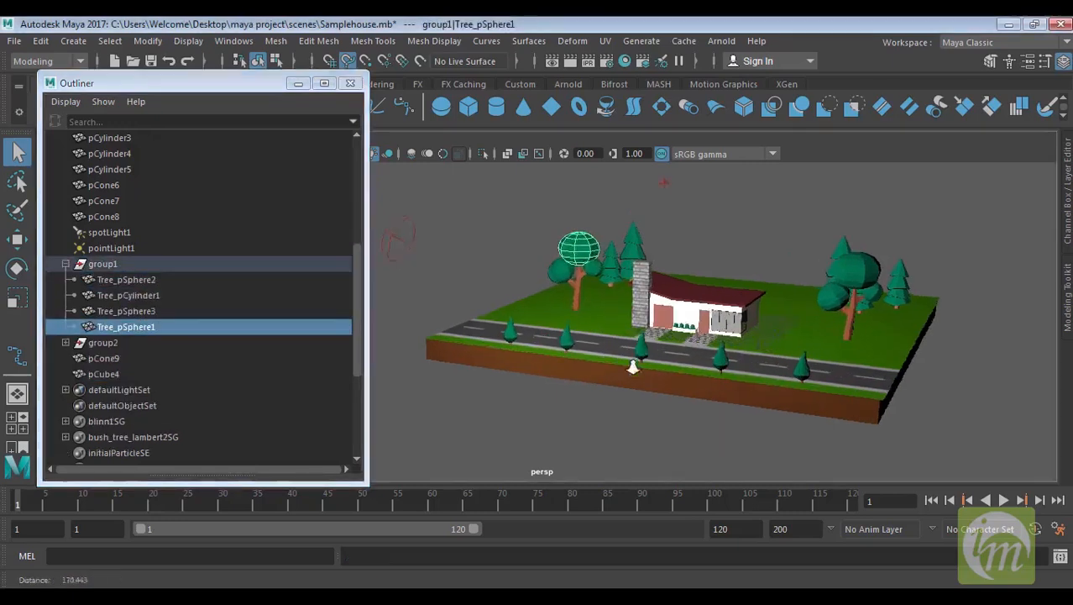
{"action": "scroll", "coordinate": [653, 292], "scroll_direction": "up", "scroll_amount": 2}
{"action": "scroll", "coordinate": [542, 331], "scroll_direction": "up", "scroll_amount": 2}
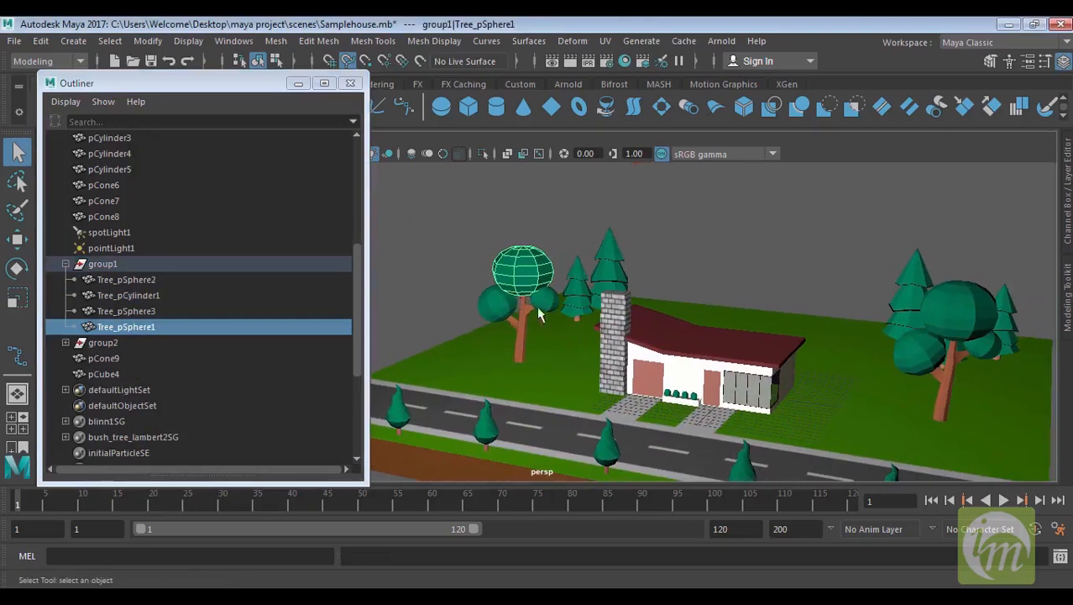
{"action": "left_click", "coordinate": [148, 313]}
{"action": "left_click", "coordinate": [149, 281]}
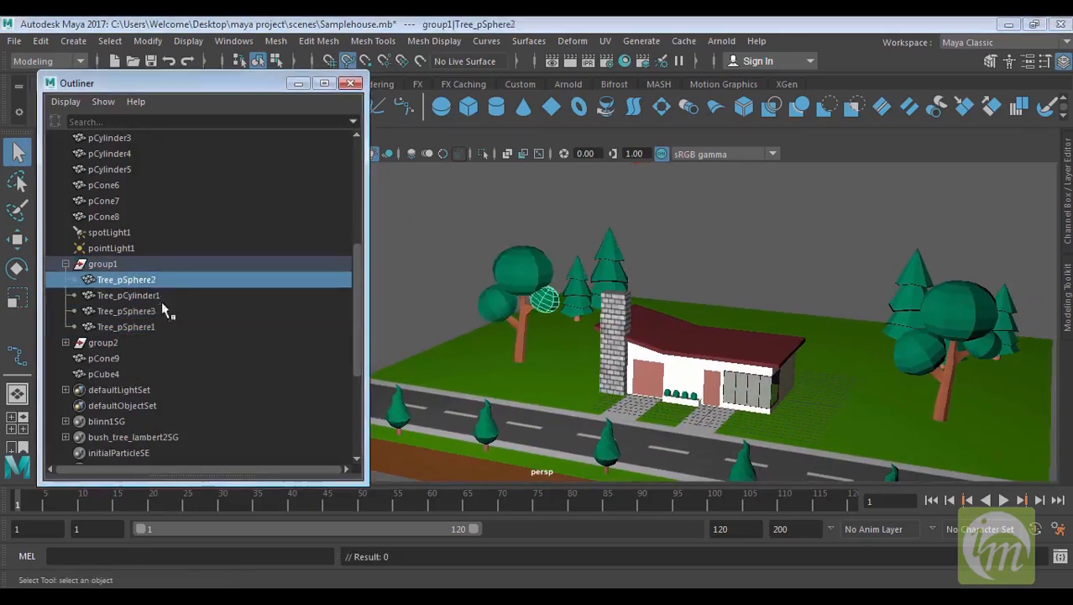
{"action": "left_click", "coordinate": [121, 263]}
{"action": "left_click", "coordinate": [66, 263]}
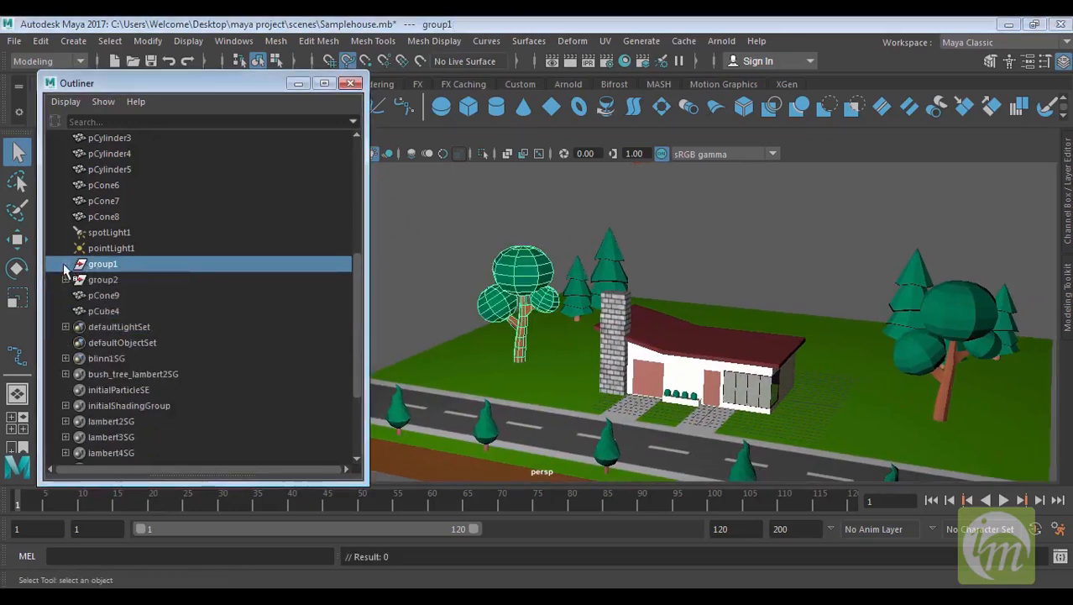
Select the lambert8SG and lambert6SG shading groups and expand lambert4SG
{"action": "left_click_drag", "start_coordinate": [352, 327], "coordinate": [359, 373]}
{"action": "left_click", "coordinate": [156, 436]}
{"action": "left_click", "coordinate": [126, 390]}
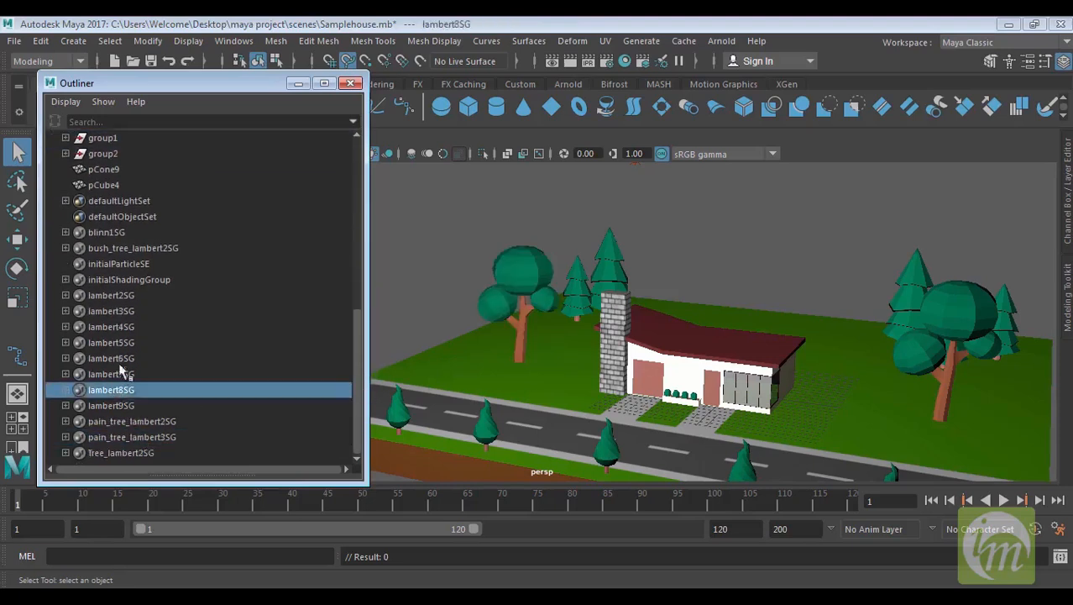
{"action": "left_click", "coordinate": [109, 357]}
{"action": "left_click", "coordinate": [65, 327]}
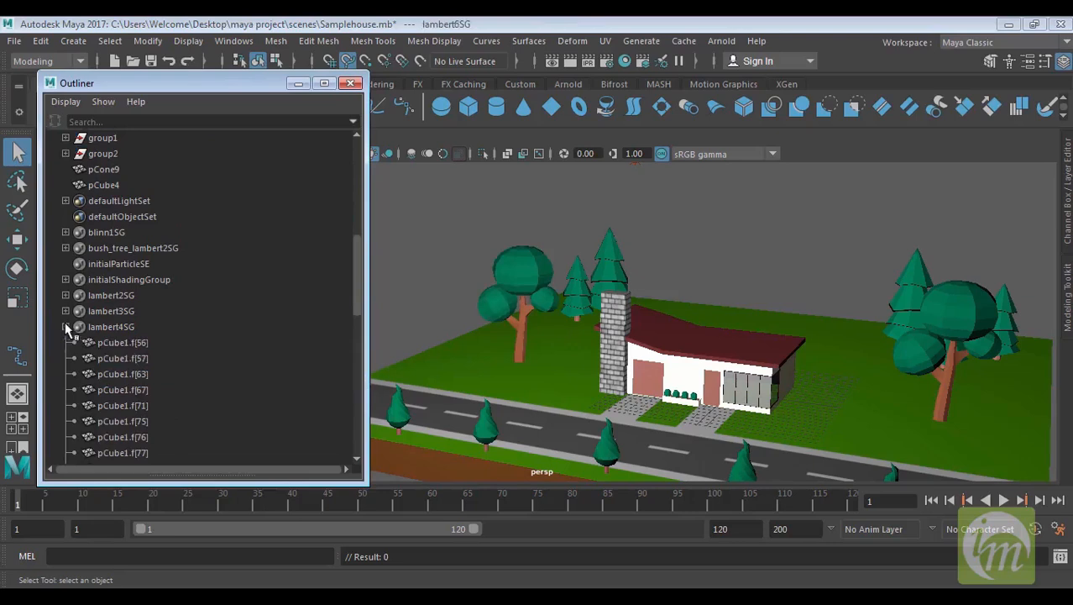
Select the pCube1 face entries under lambert4SG in turn, then collapse it and return to the top of the list
{"action": "left_click", "coordinate": [134, 345]}
{"action": "left_click", "coordinate": [138, 359]}
{"action": "left_click", "coordinate": [144, 389]}
{"action": "left_click", "coordinate": [147, 421]}
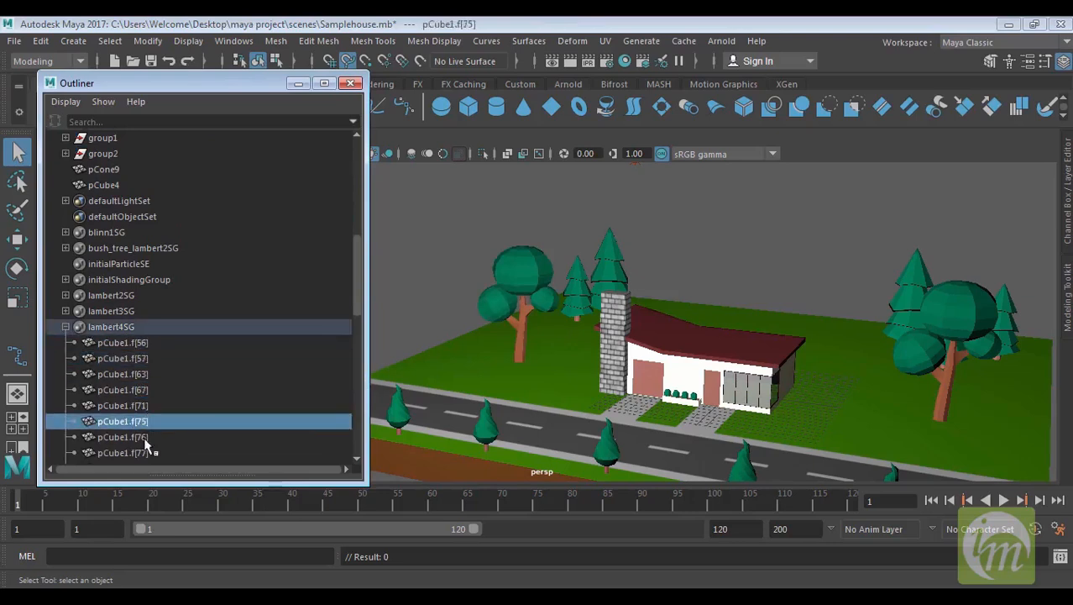
{"action": "left_click", "coordinate": [145, 438]}
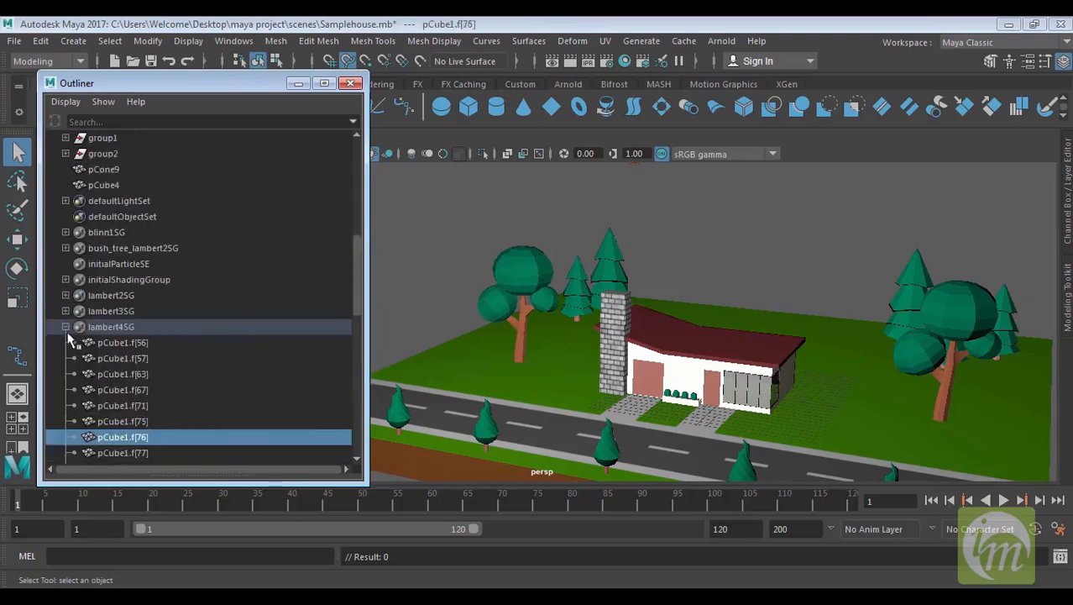
{"action": "left_click", "coordinate": [67, 327]}
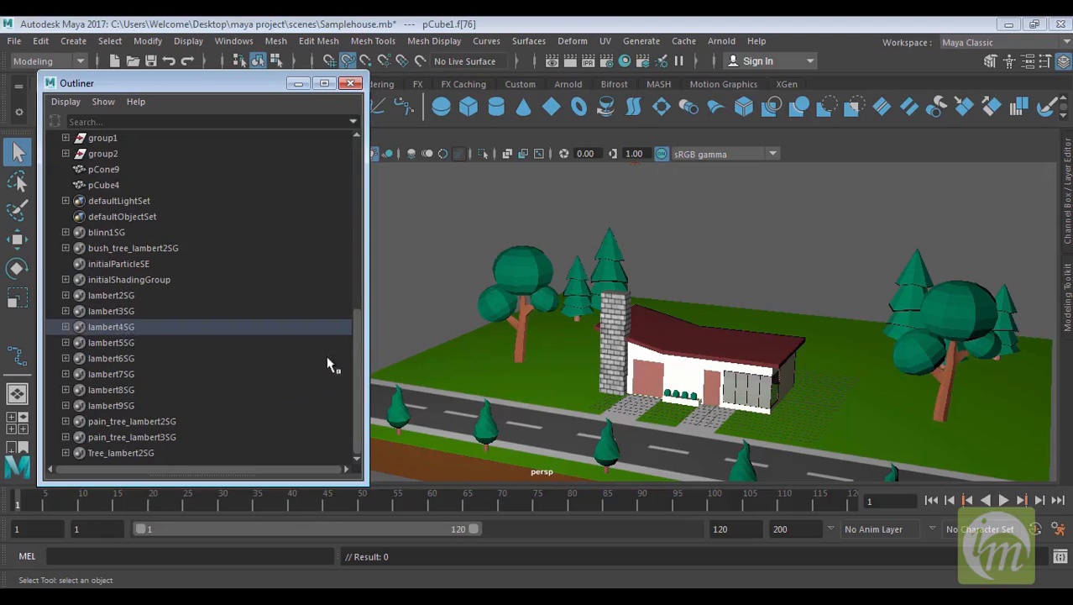
{"action": "left_click_drag", "start_coordinate": [355, 345], "coordinate": [367, 236]}
{"action": "scroll", "coordinate": [367, 236], "scroll_direction": "up", "scroll_amount": 3}
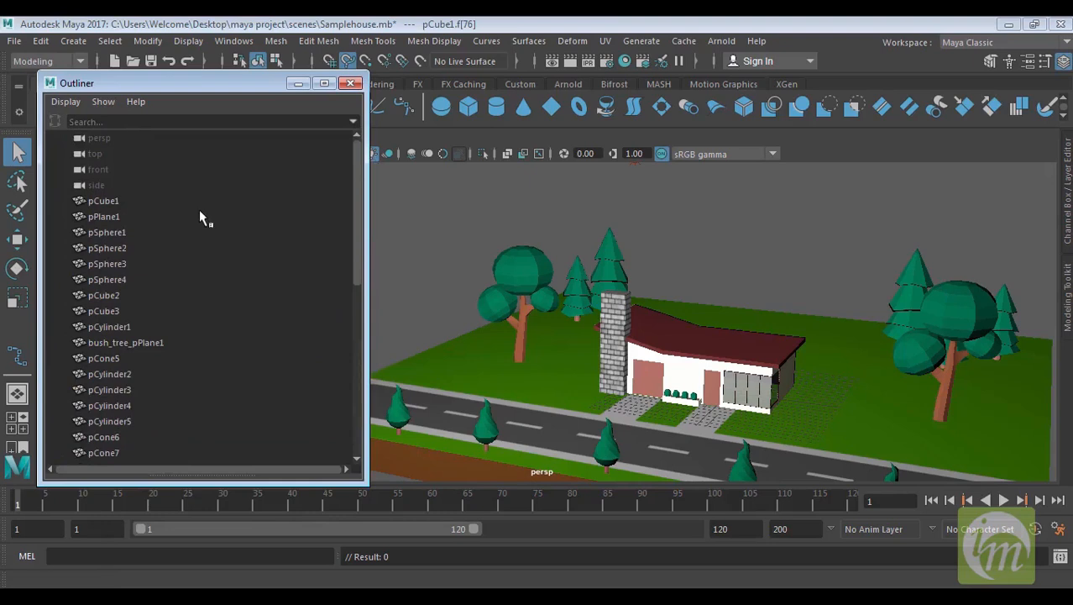
Move the Outliner window slightly and turn on Shapes in its display options
{"action": "left_click_drag", "start_coordinate": [192, 83], "coordinate": [241, 71]}
{"action": "left_click", "coordinate": [114, 89]}
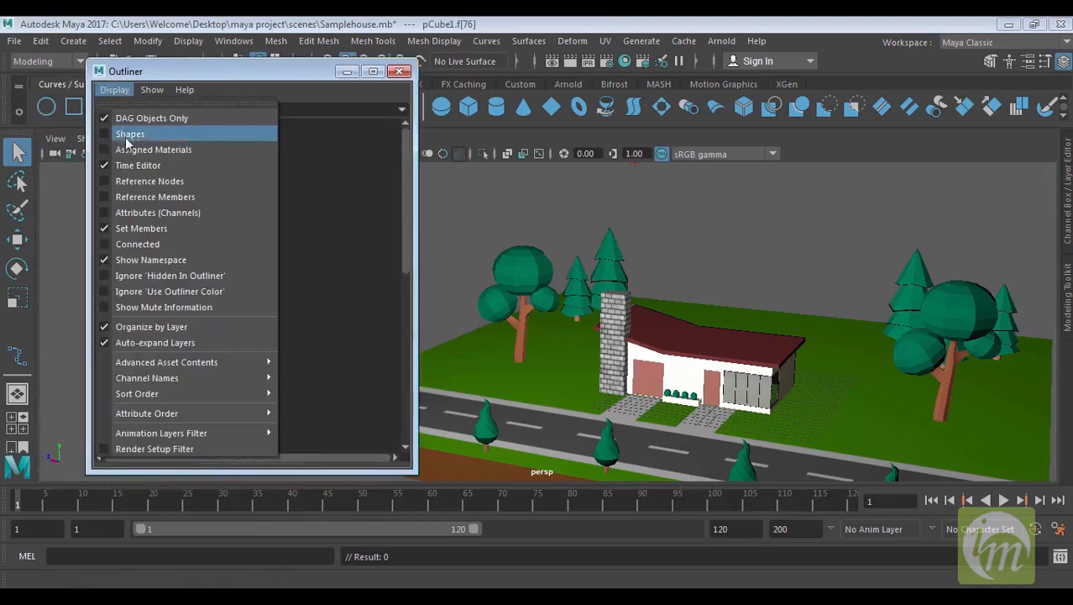
{"action": "left_click", "coordinate": [130, 137]}
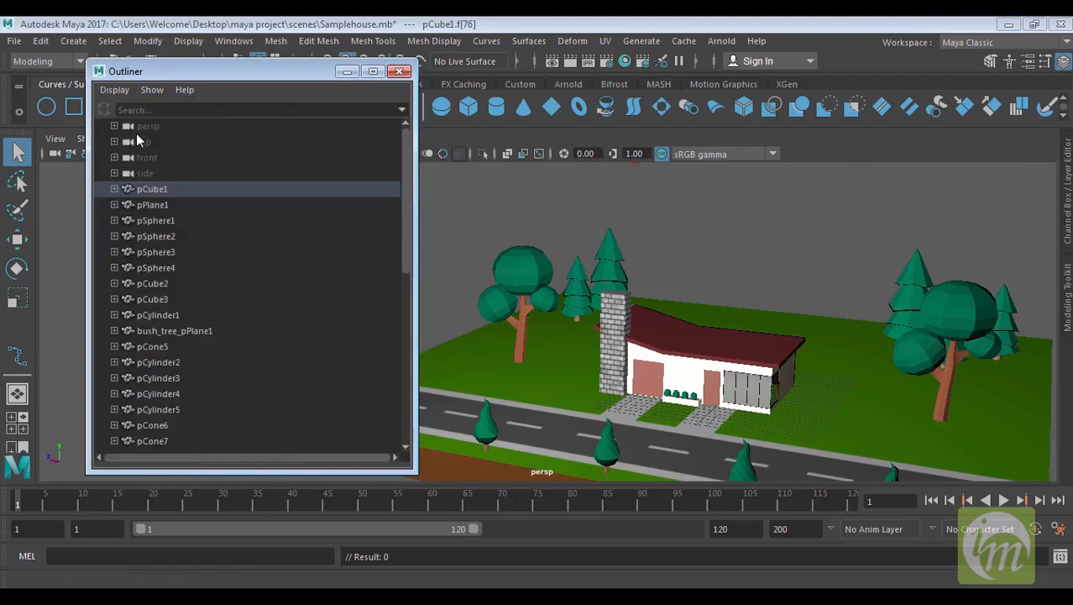
Toggle the Show Namespace display option off and back on
{"action": "left_click", "coordinate": [112, 91]}
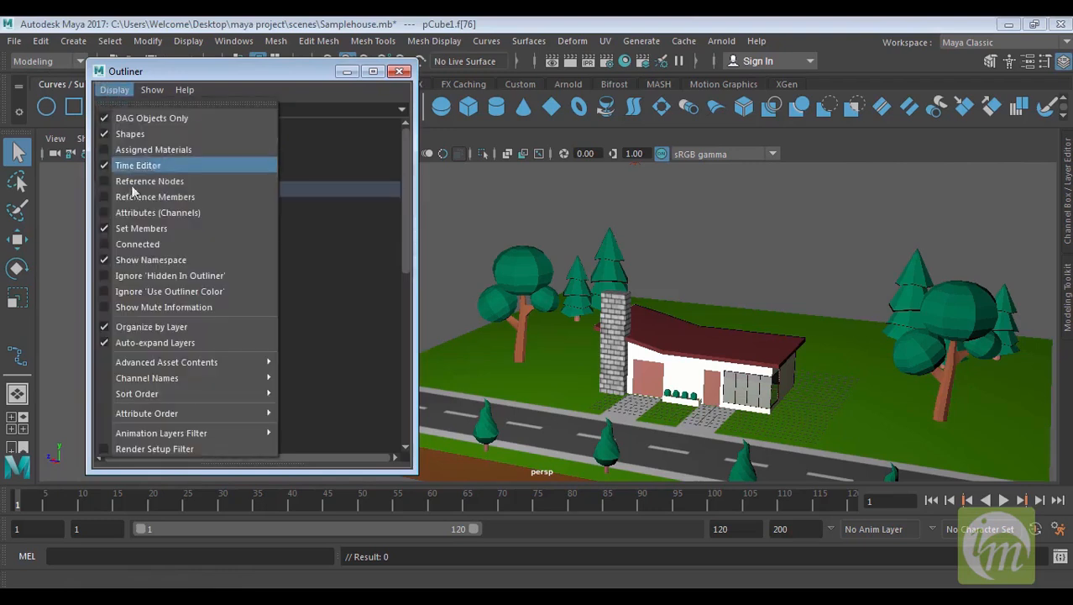
{"action": "left_click", "coordinate": [134, 247]}
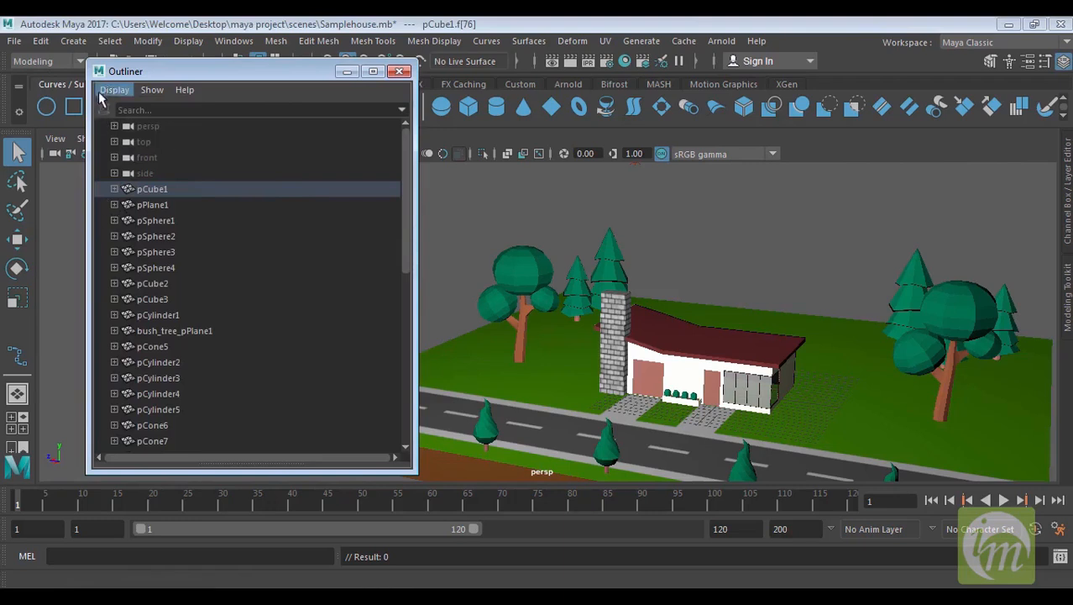
{"action": "left_click", "coordinate": [113, 90]}
{"action": "left_click", "coordinate": [146, 246]}
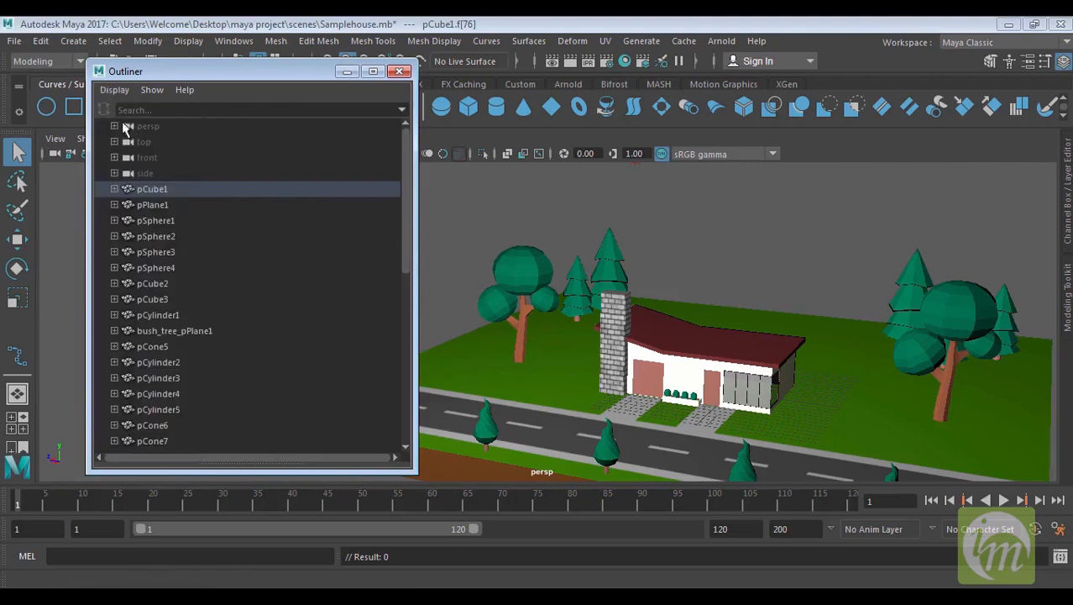
Turn off Shapes in the Outliner's display options
{"action": "left_click", "coordinate": [117, 92]}
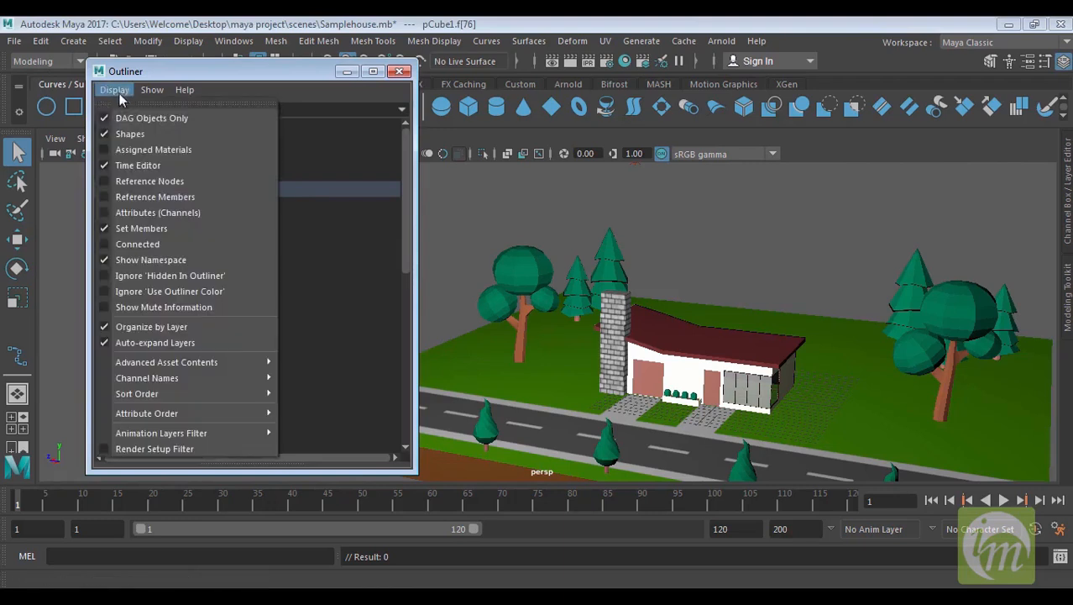
{"action": "left_click", "coordinate": [133, 137]}
Filter the Outliner to show only cameras
{"action": "left_click", "coordinate": [152, 89]}
{"action": "mouse_move", "coordinate": [199, 128]}
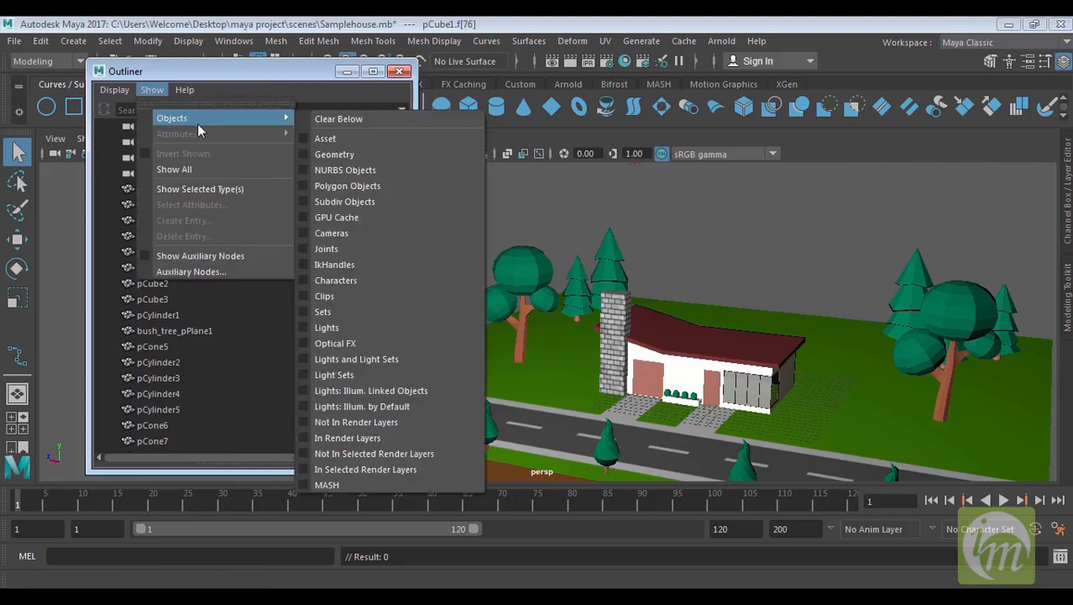
{"action": "left_click", "coordinate": [304, 237]}
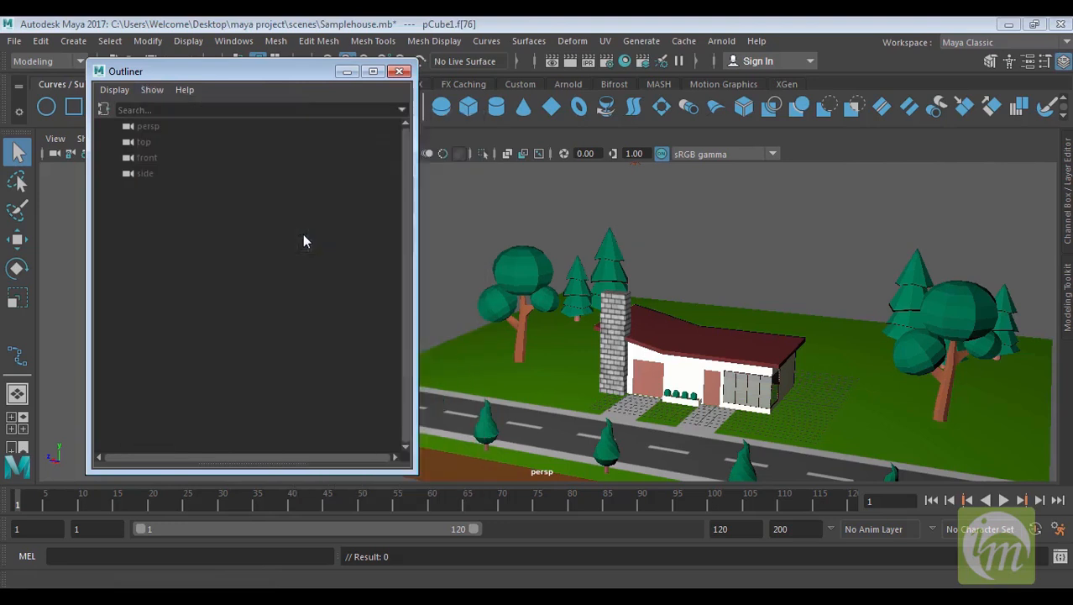
{"action": "left_click", "coordinate": [149, 90]}
{"action": "mouse_move", "coordinate": [217, 120]}
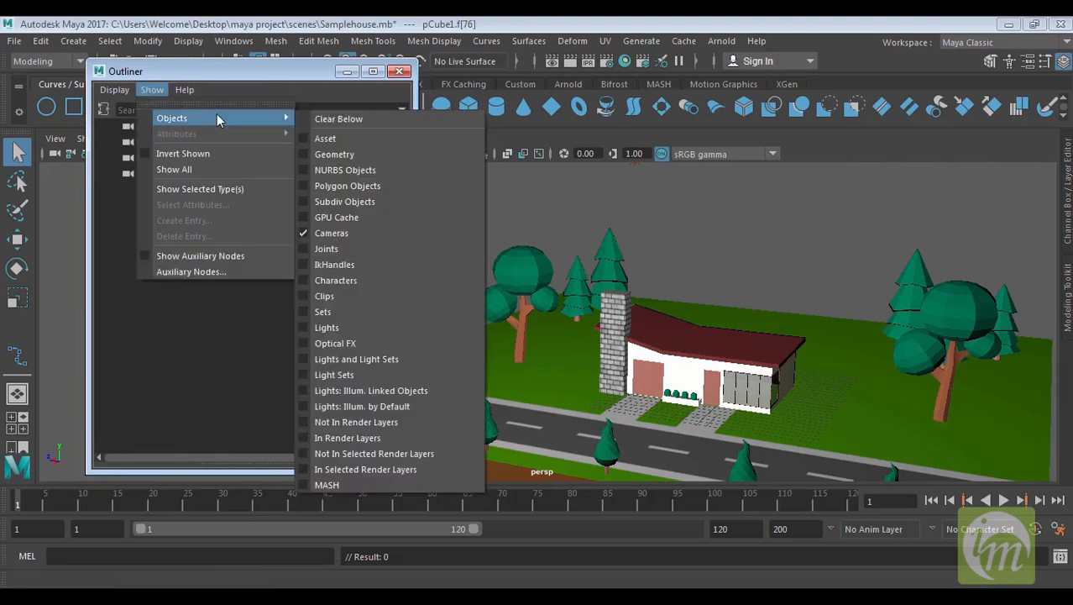
{"action": "left_click", "coordinate": [195, 388]}
{"action": "scroll", "coordinate": [733, 317], "scroll_direction": "down", "scroll_amount": 3}
{"action": "middle_click_drag", "start_coordinate": [808, 317], "coordinate": [755, 318], "text": "alt"}
{"action": "left_click_drag", "start_coordinate": [755, 318], "coordinate": [781, 343], "text": "alt"}
{"action": "middle_click_drag", "start_coordinate": [781, 343], "coordinate": [782, 363], "text": "alt"}
{"action": "left_click_drag", "start_coordinate": [782, 363], "coordinate": [714, 338], "text": "alt"}
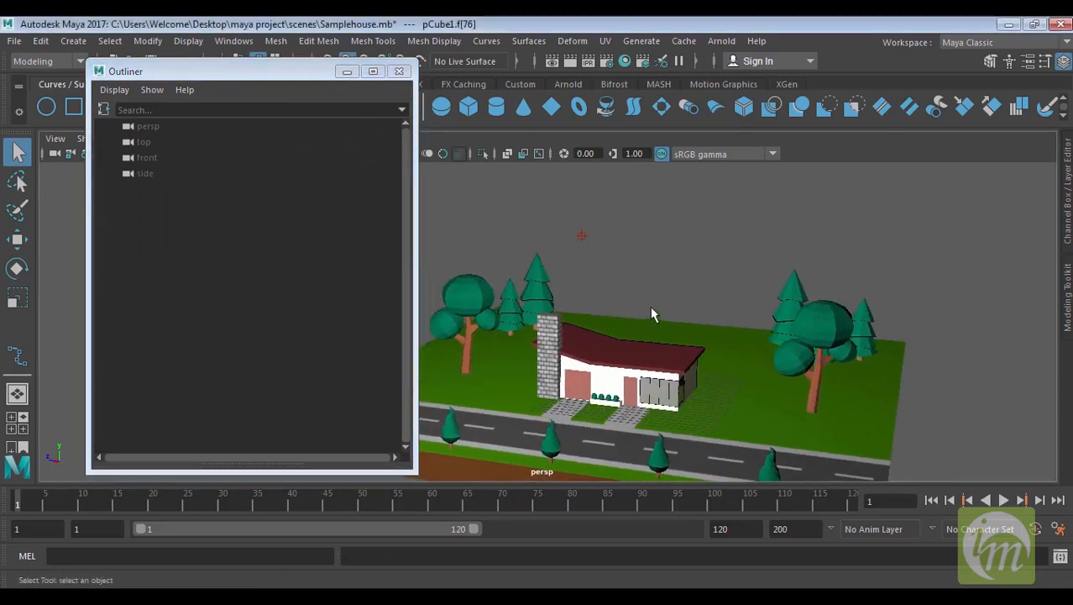
Add lights to the Outliner's object type filter
{"action": "left_click", "coordinate": [152, 89]}
{"action": "mouse_move", "coordinate": [194, 123]}
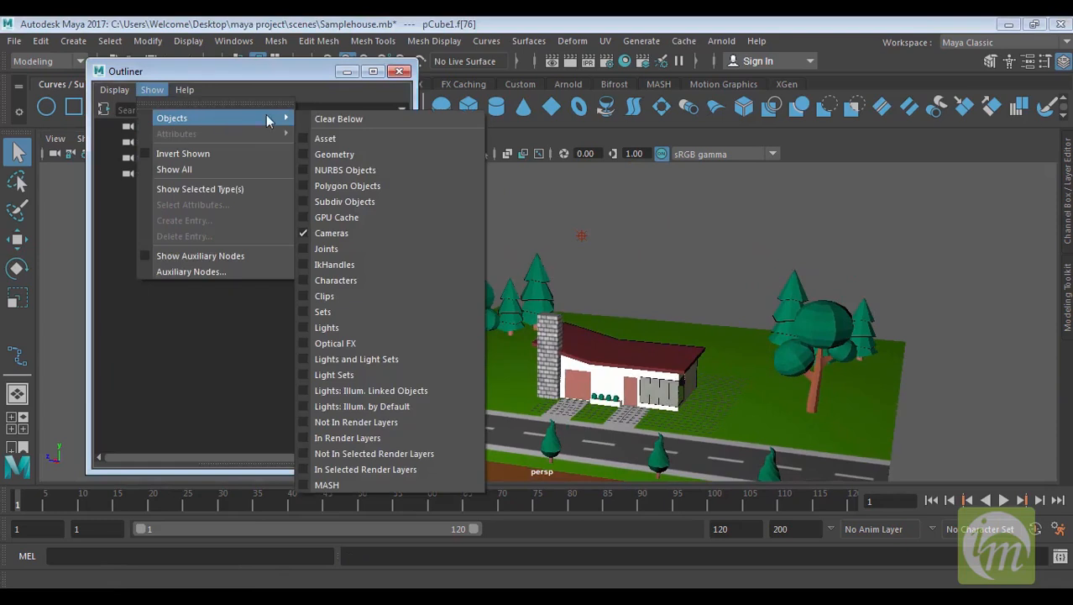
{"action": "left_click", "coordinate": [304, 328]}
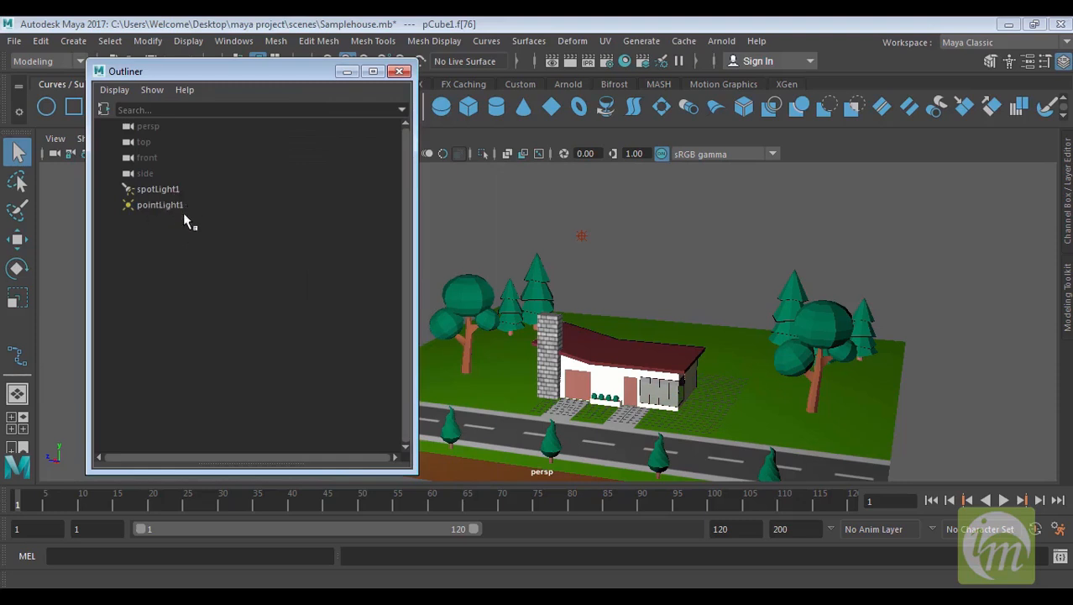
Clear the Outliner's object type filters so all objects are listed again
{"action": "left_click", "coordinate": [152, 89]}
{"action": "mouse_move", "coordinate": [169, 123]}
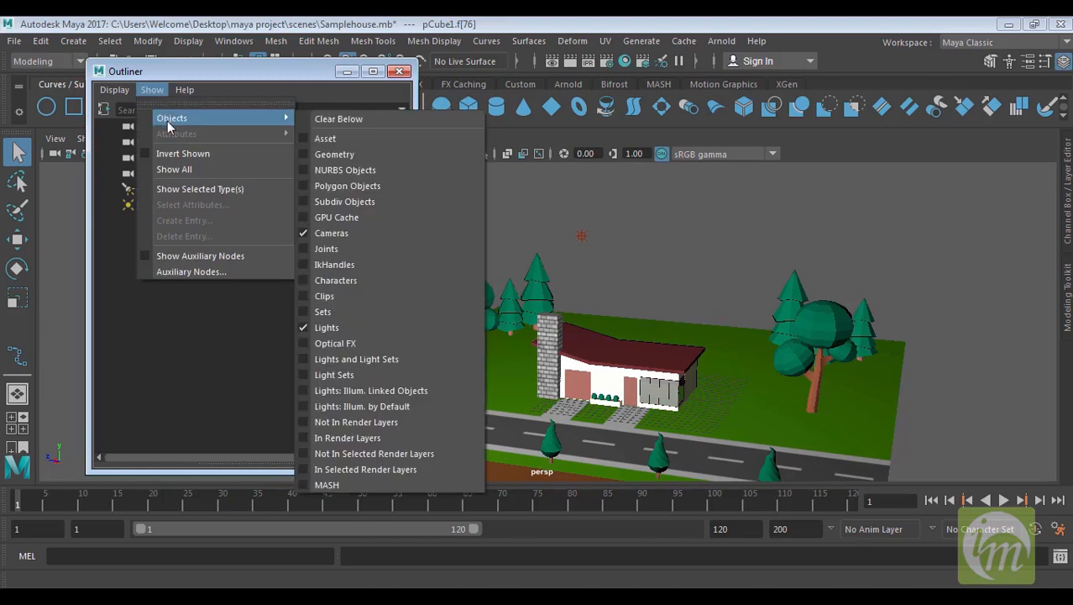
{"action": "left_click", "coordinate": [370, 116]}
{"action": "left_click_drag", "start_coordinate": [406, 189], "coordinate": [447, 159]}
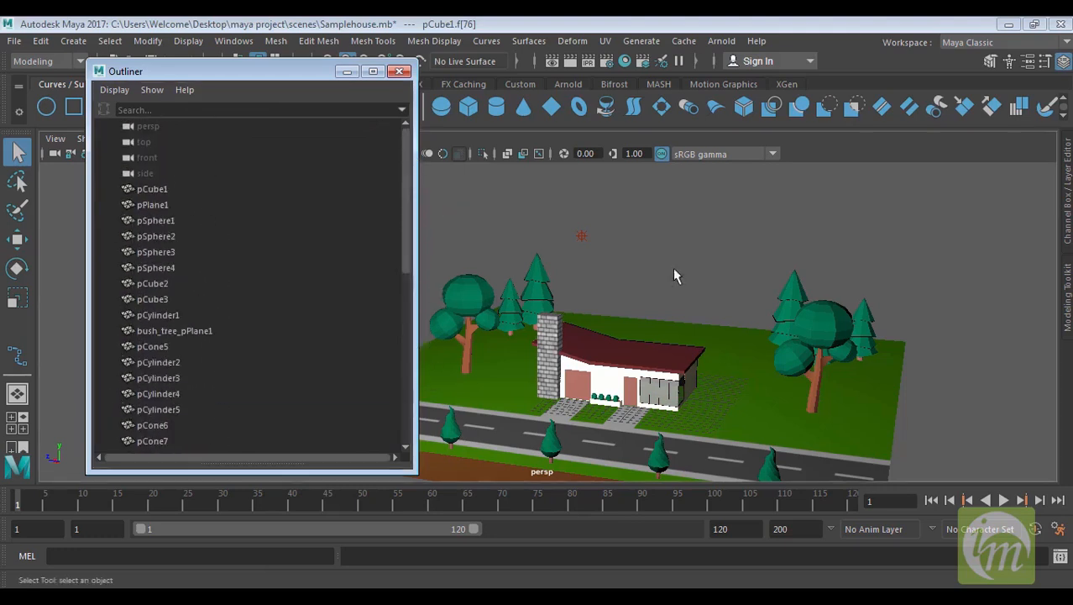
{"action": "middle_click_drag", "start_coordinate": [673, 268], "coordinate": [614, 265], "text": "alt"}
Filter the Outliner list by "con" and select the listed cones one after another, ending with pCone5
{"action": "left_click", "coordinate": [165, 111]}
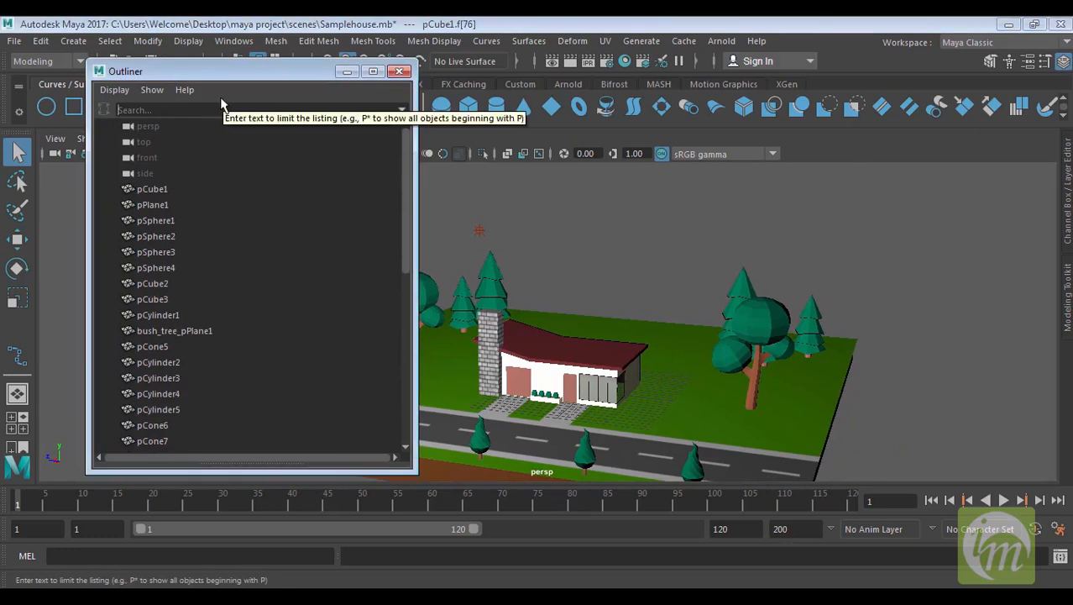
{"action": "type", "text": "con"}
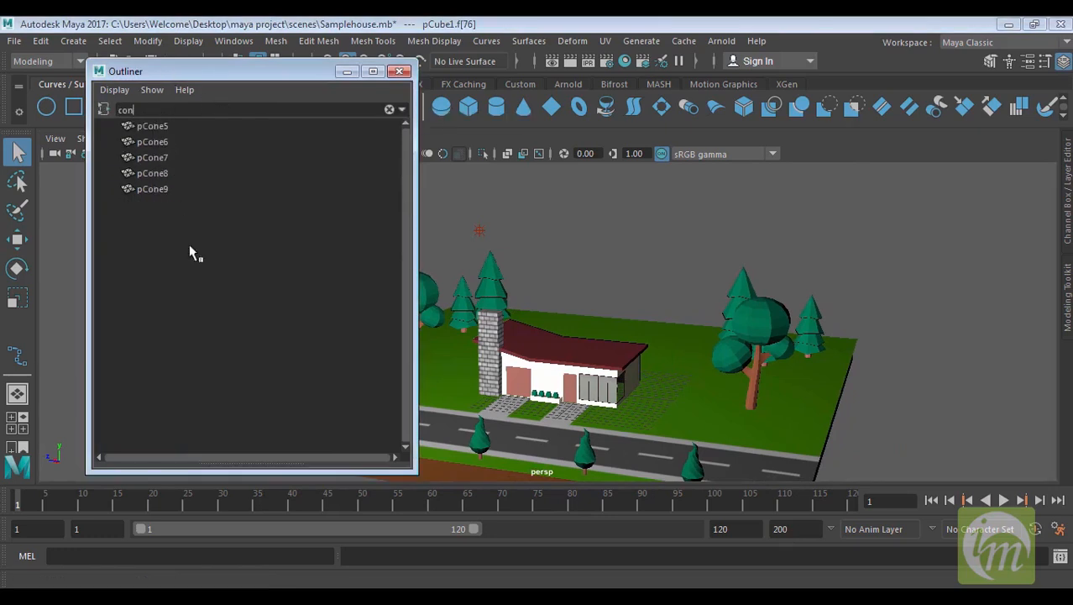
{"action": "left_click", "coordinate": [166, 173]}
{"action": "left_click", "coordinate": [166, 157]}
{"action": "left_click", "coordinate": [165, 141]}
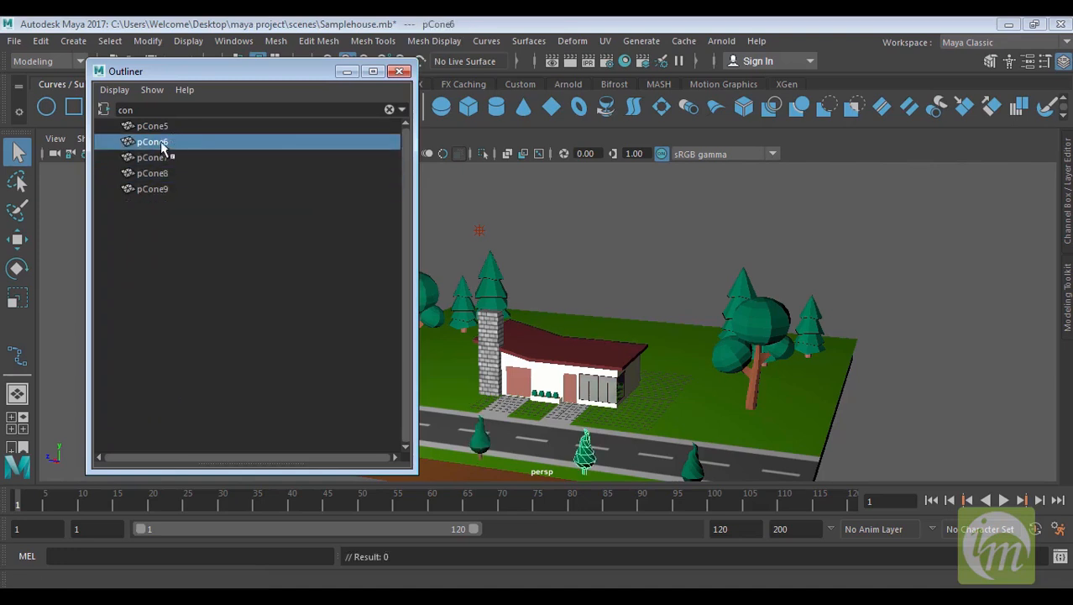
{"action": "left_click", "coordinate": [163, 126]}
Clear the Outliner's search text to list all objects again
{"action": "double_click", "coordinate": [148, 109]}
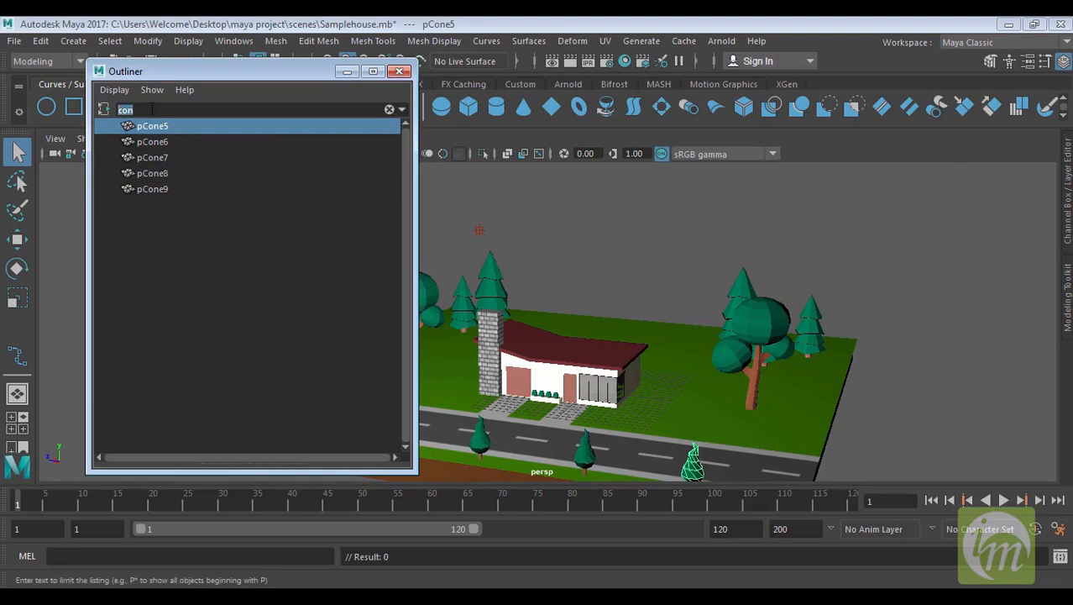
{"action": "key", "text": "BackSpace"}
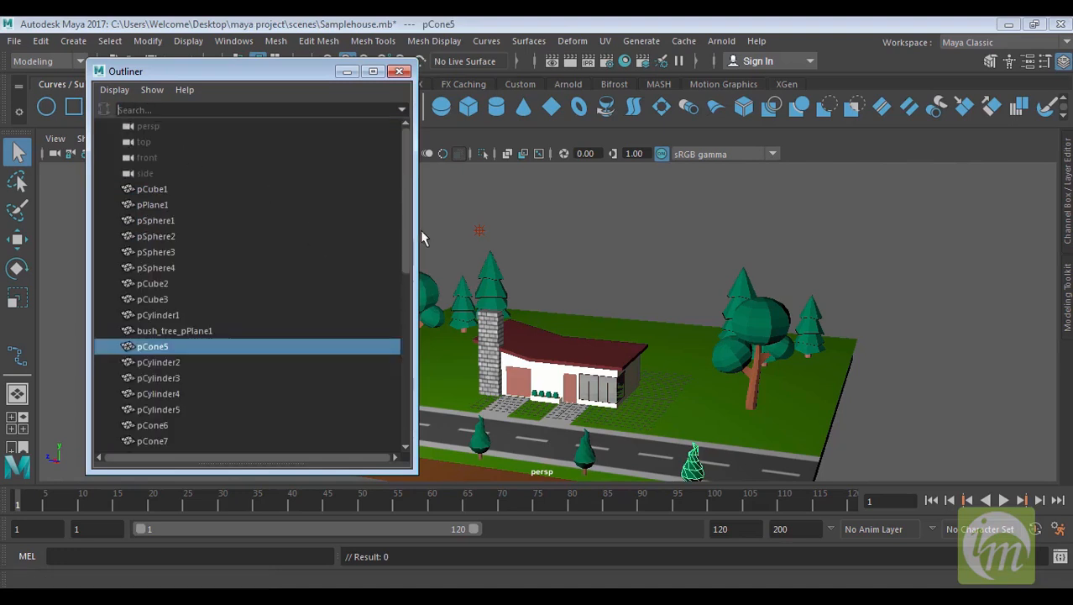
{"action": "left_click_drag", "start_coordinate": [406, 224], "coordinate": [412, 134]}
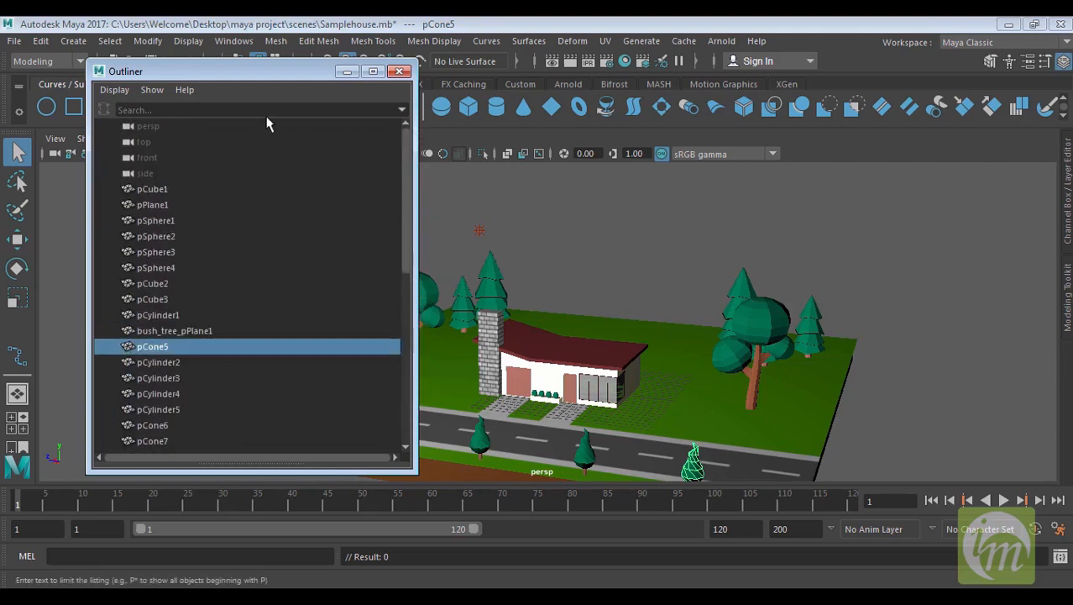
Close the Outliner window
{"action": "left_click", "coordinate": [152, 89]}
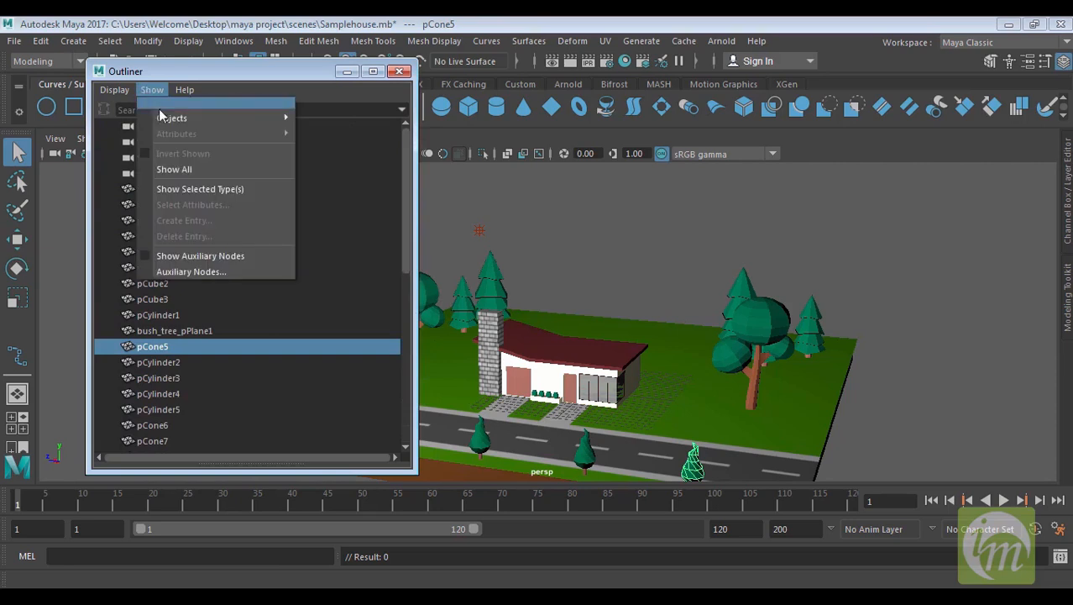
{"action": "mouse_move", "coordinate": [167, 121]}
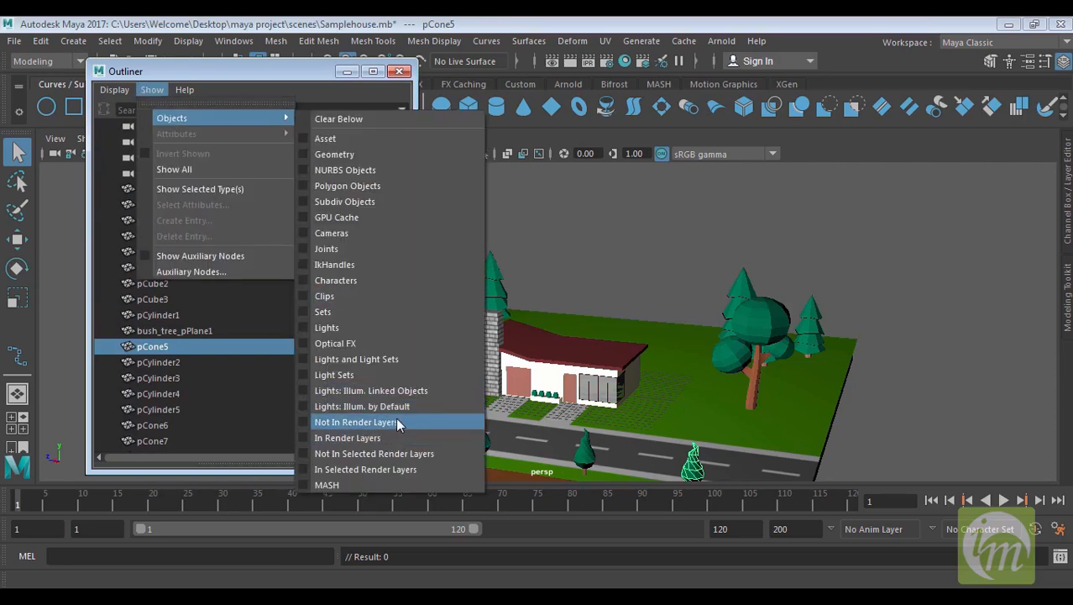
{"action": "left_click", "coordinate": [403, 74]}
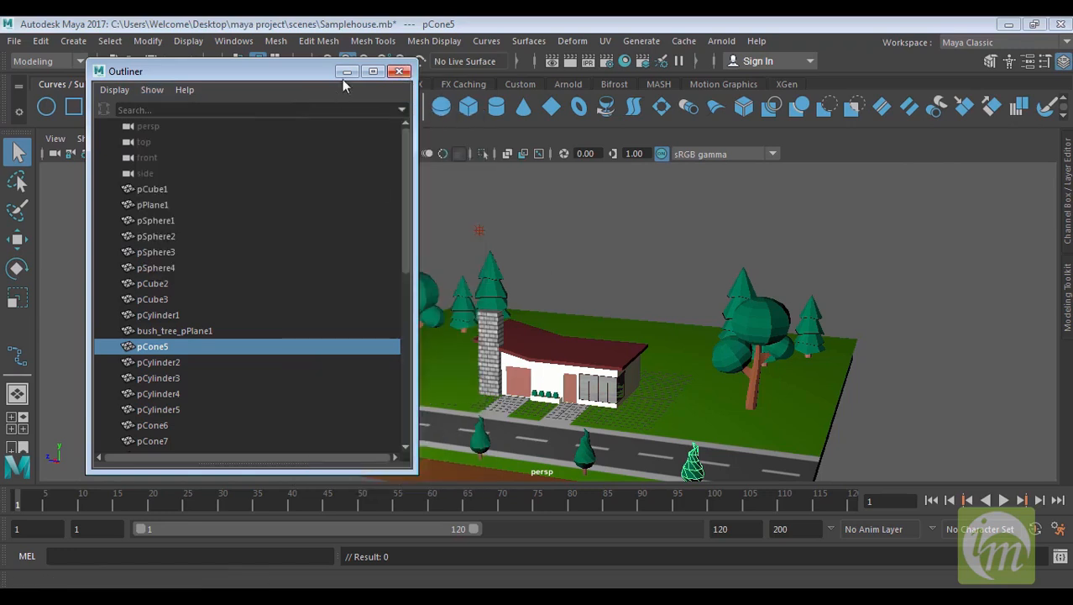
{"action": "left_click", "coordinate": [402, 72]}
Select a tree's crown sphere in the viewport
{"action": "left_click_drag", "start_coordinate": [406, 300], "coordinate": [426, 318], "text": "alt"}
{"action": "left_click", "coordinate": [380, 277]}
{"action": "left_click_drag", "start_coordinate": [382, 278], "coordinate": [471, 340], "text": "alt"}
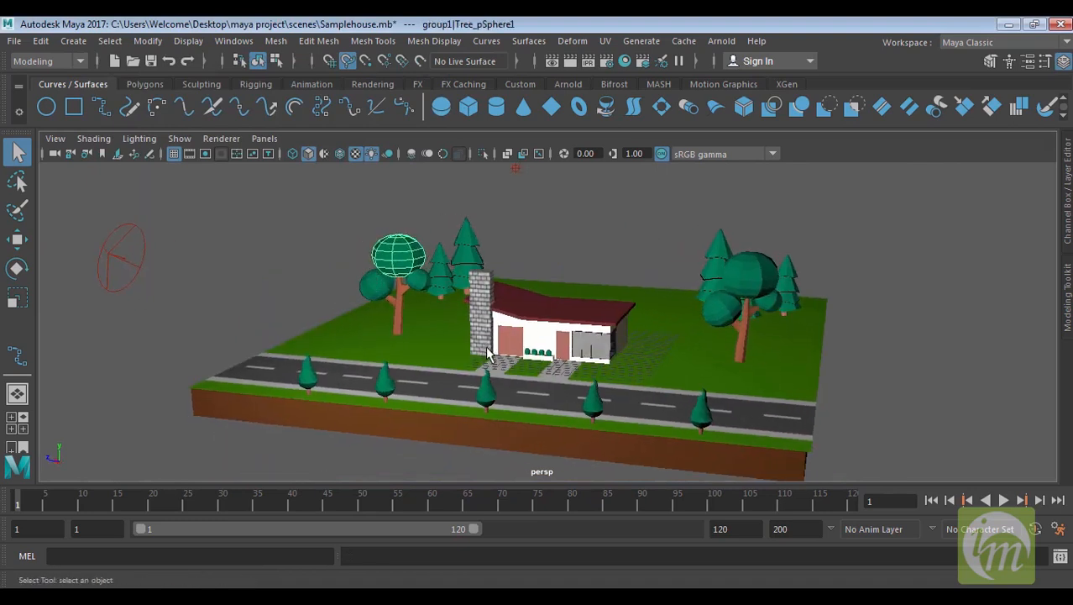
{"action": "left_click_drag", "start_coordinate": [448, 296], "coordinate": [456, 301], "text": "alt"}
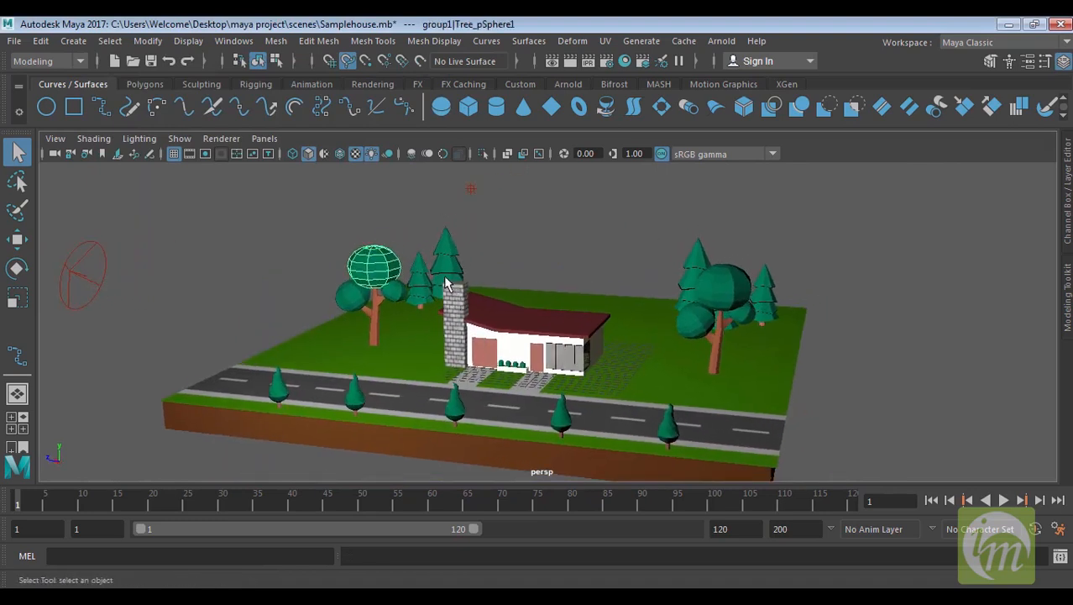
Open the Hypergraph Hierarchy editor
{"action": "left_click", "coordinate": [233, 41]}
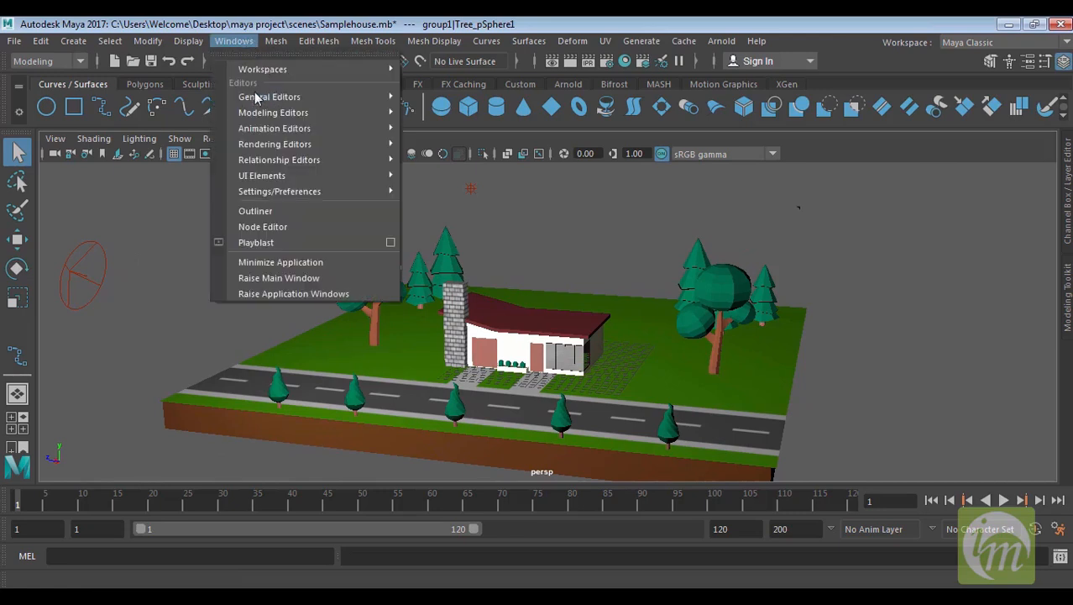
{"action": "mouse_move", "coordinate": [277, 97]}
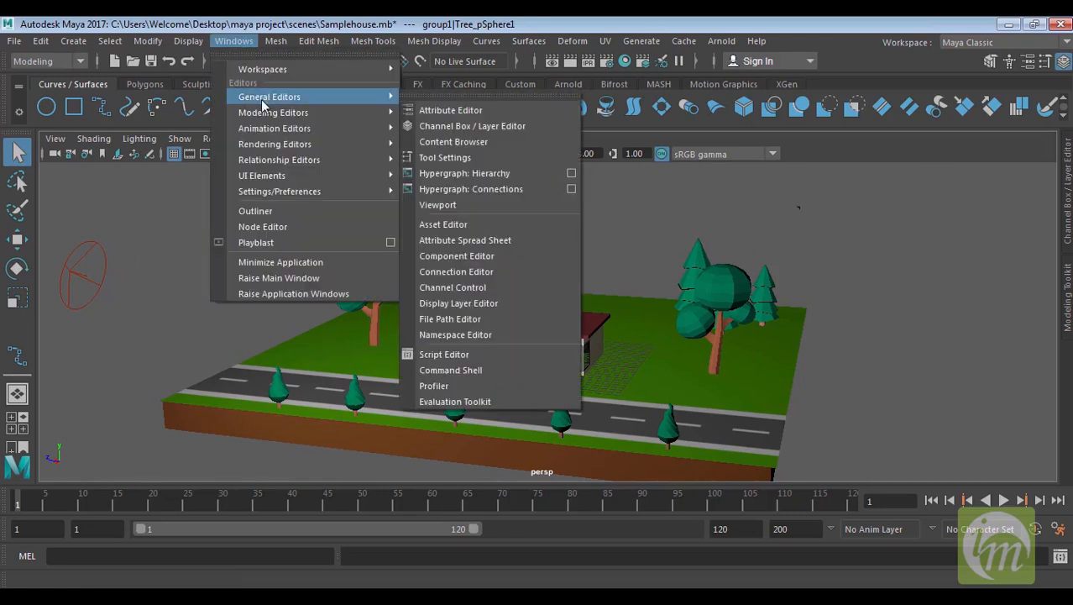
{"action": "left_click", "coordinate": [488, 173]}
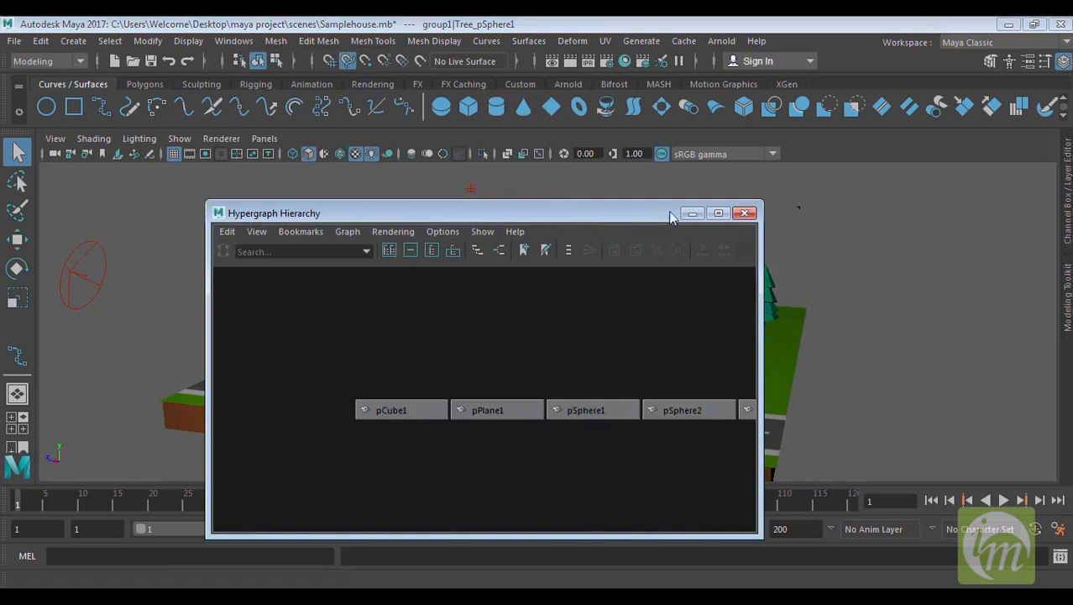
Move the Hypergraph Hierarchy window beside the viewport and select the pCylinder2 tree
{"action": "left_click_drag", "start_coordinate": [574, 217], "coordinate": [864, 184]}
{"action": "middle_click_drag", "start_coordinate": [922, 361], "coordinate": [770, 330], "text": "alt"}
{"action": "scroll", "coordinate": [845, 347], "scroll_direction": "down", "scroll_amount": 5}
{"action": "middle_click_drag", "start_coordinate": [905, 355], "coordinate": [767, 326], "text": "alt"}
{"action": "scroll", "coordinate": [769, 322], "scroll_direction": "down", "scroll_amount": 5}
{"action": "scroll", "coordinate": [779, 317], "scroll_direction": "up", "scroll_amount": 5}
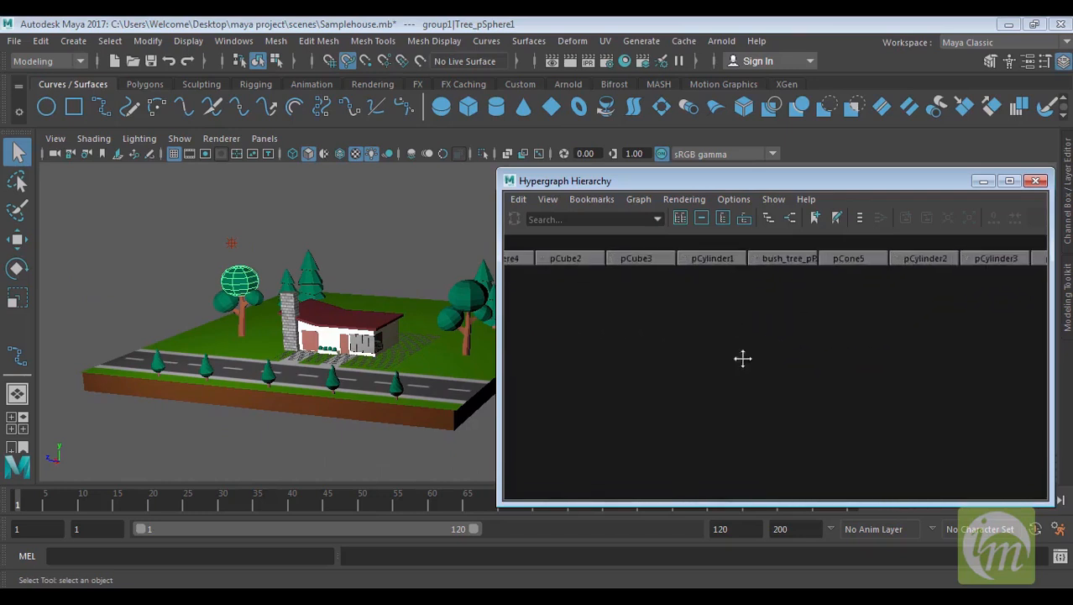
{"action": "middle_click_drag", "start_coordinate": [733, 322], "coordinate": [757, 406], "text": "alt"}
{"action": "left_click", "coordinate": [302, 273]}
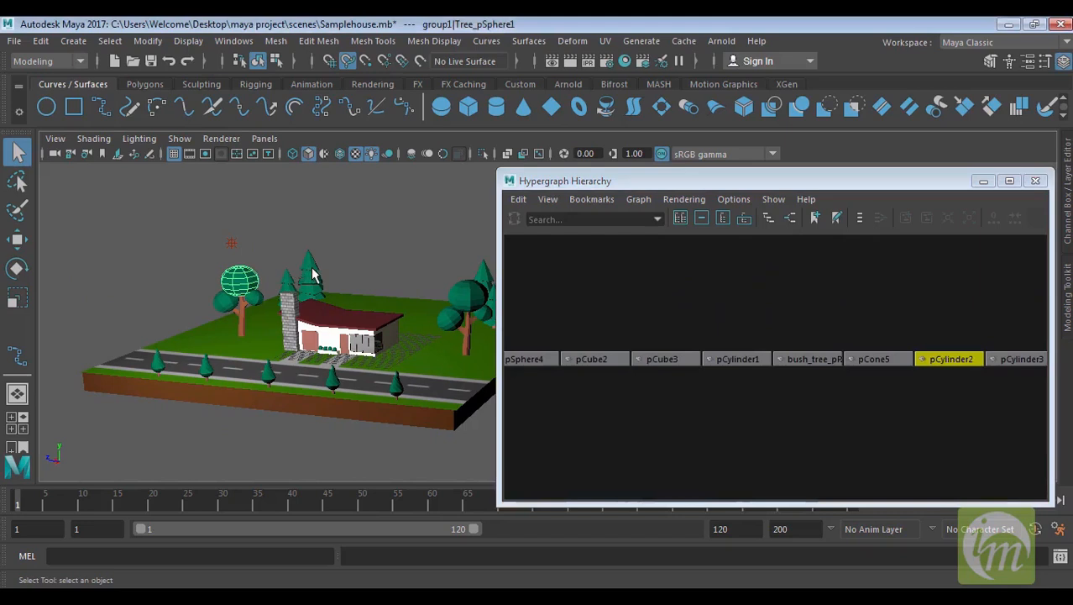
{"action": "left_click", "coordinate": [966, 359]}
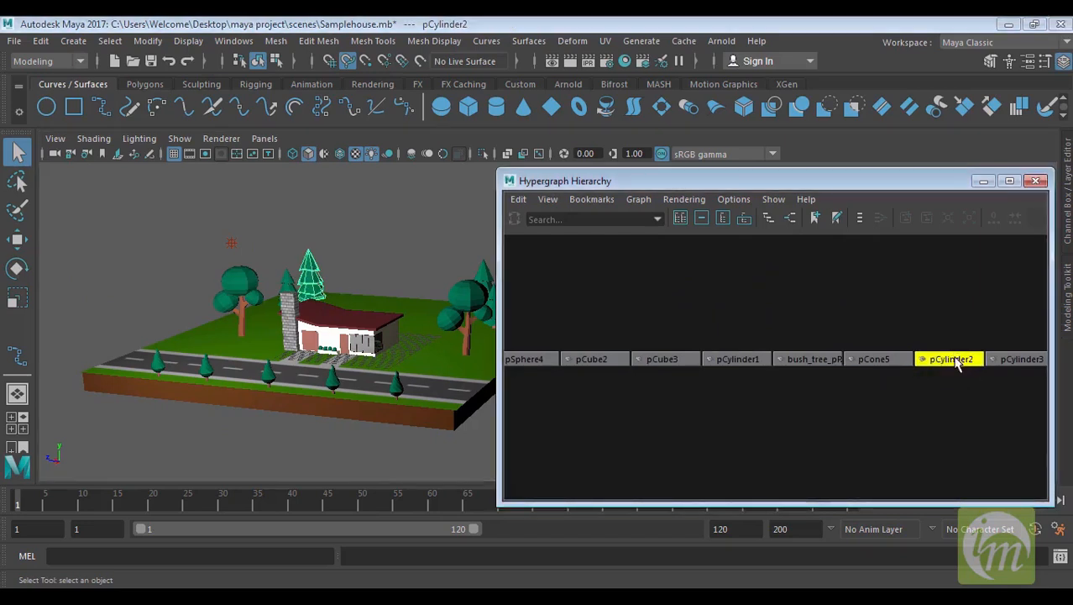
Use the Hypergraph framing tools to frame the hierarchy, the selection and all nodes
{"action": "left_click", "coordinate": [720, 220]}
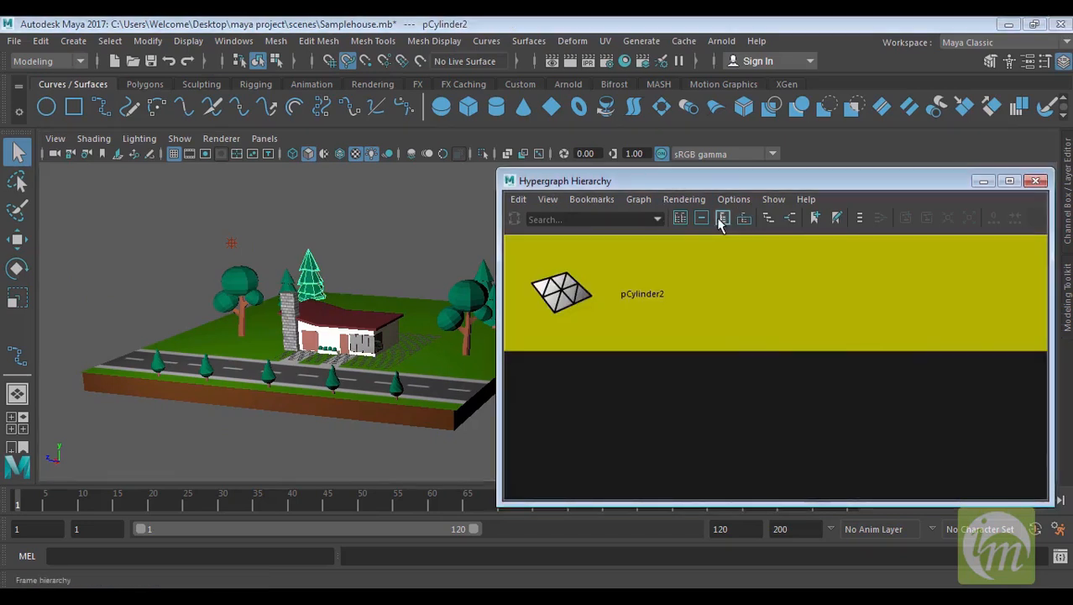
{"action": "left_click", "coordinate": [699, 221]}
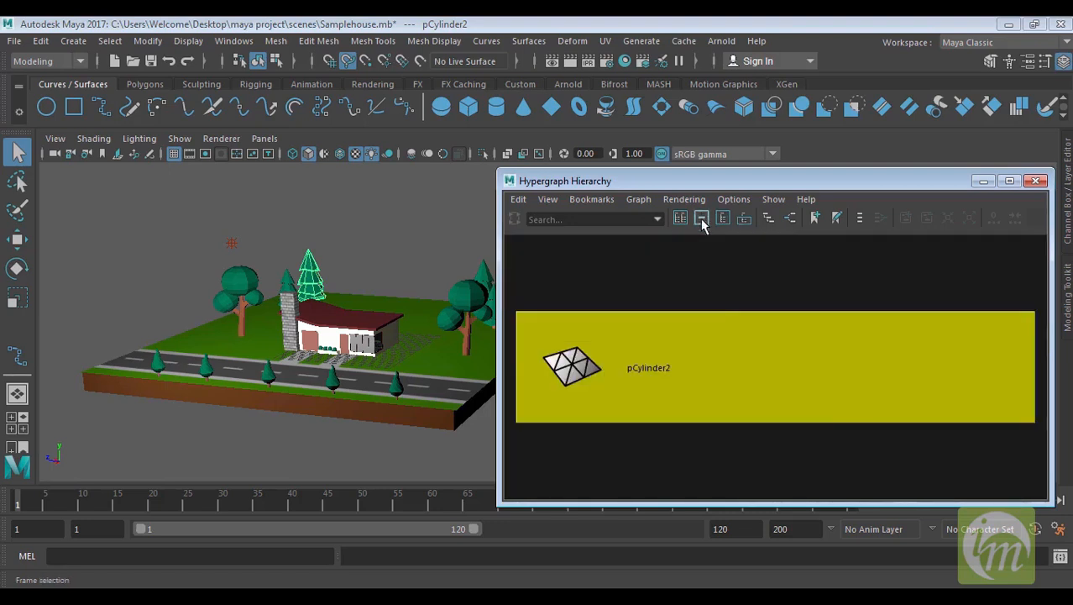
{"action": "left_click", "coordinate": [680, 218]}
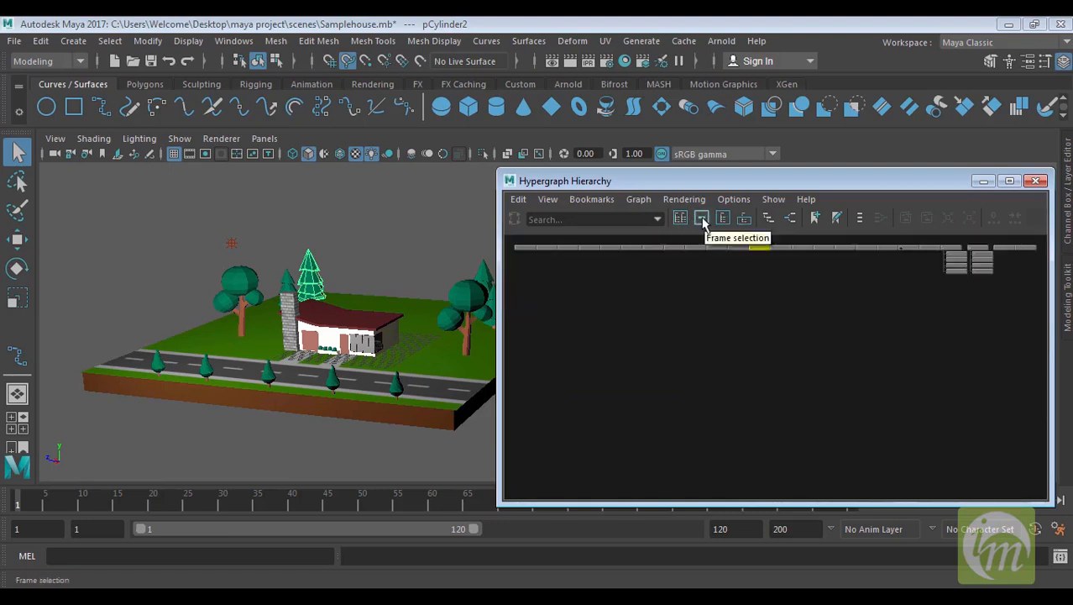
Select group1 in the Hypergraph and zoom in on its child nodes
{"action": "left_click", "coordinate": [954, 249]}
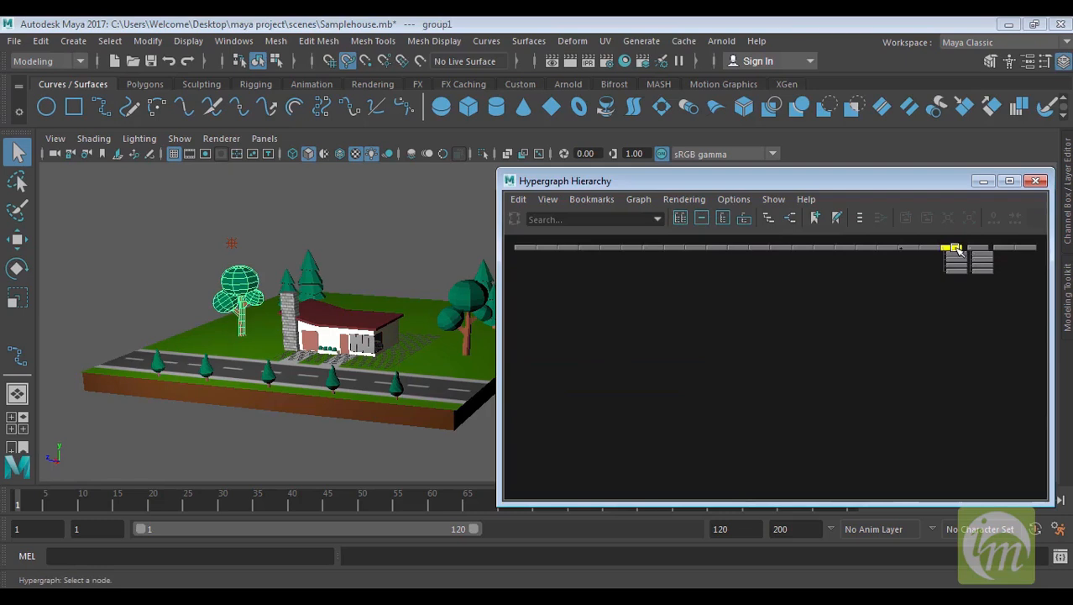
{"action": "scroll", "coordinate": [958, 251], "scroll_direction": "down", "scroll_amount": 1}
{"action": "scroll", "coordinate": [957, 252], "scroll_direction": "up", "scroll_amount": 4}
{"action": "key", "text": "space"}
{"action": "middle_click_drag", "start_coordinate": [960, 279], "coordinate": [718, 402], "text": "alt"}
{"action": "scroll", "coordinate": [783, 341], "scroll_direction": "up", "scroll_amount": 5}
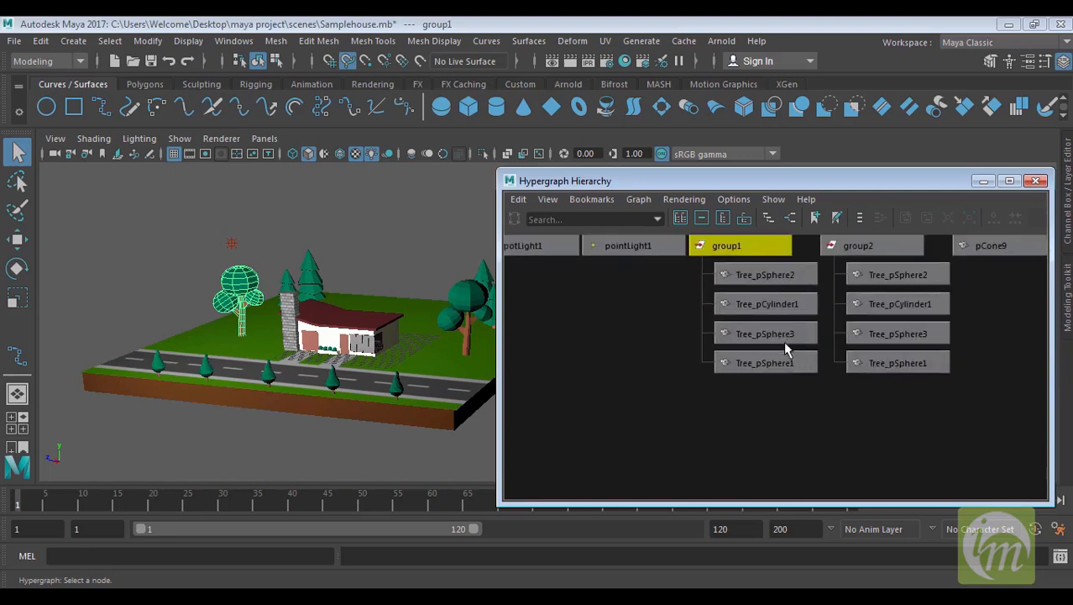
{"action": "middle_click_drag", "start_coordinate": [685, 334], "coordinate": [686, 371], "text": "alt"}
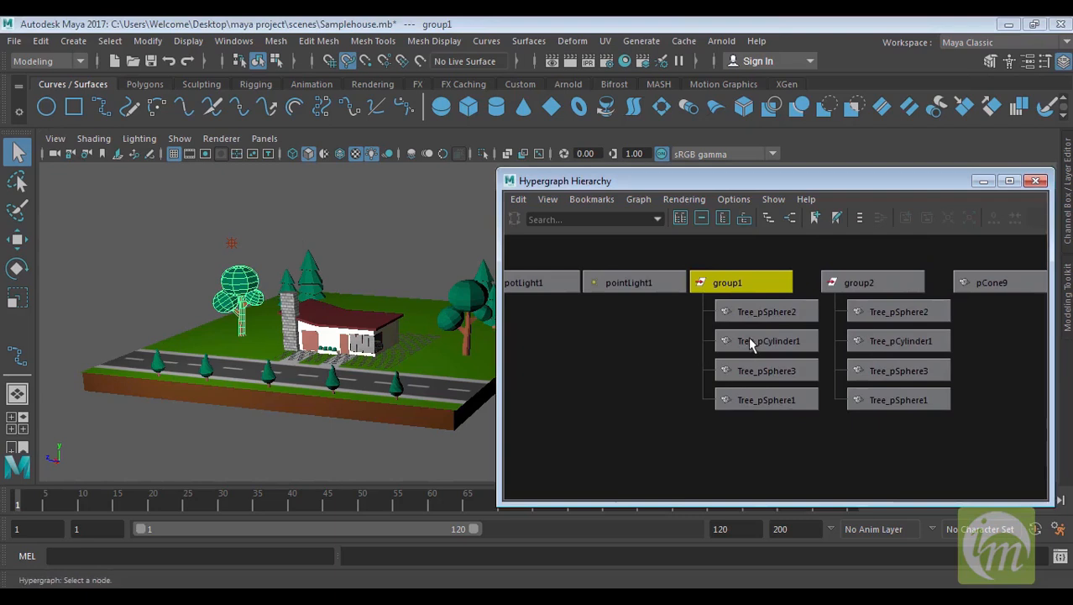
{"action": "middle_click_drag", "start_coordinate": [755, 343], "coordinate": [728, 330], "text": "alt"}
{"action": "scroll", "coordinate": [731, 343], "scroll_direction": "up", "scroll_amount": 2}
{"action": "middle_click_drag", "start_coordinate": [375, 324], "coordinate": [329, 338], "text": "alt"}
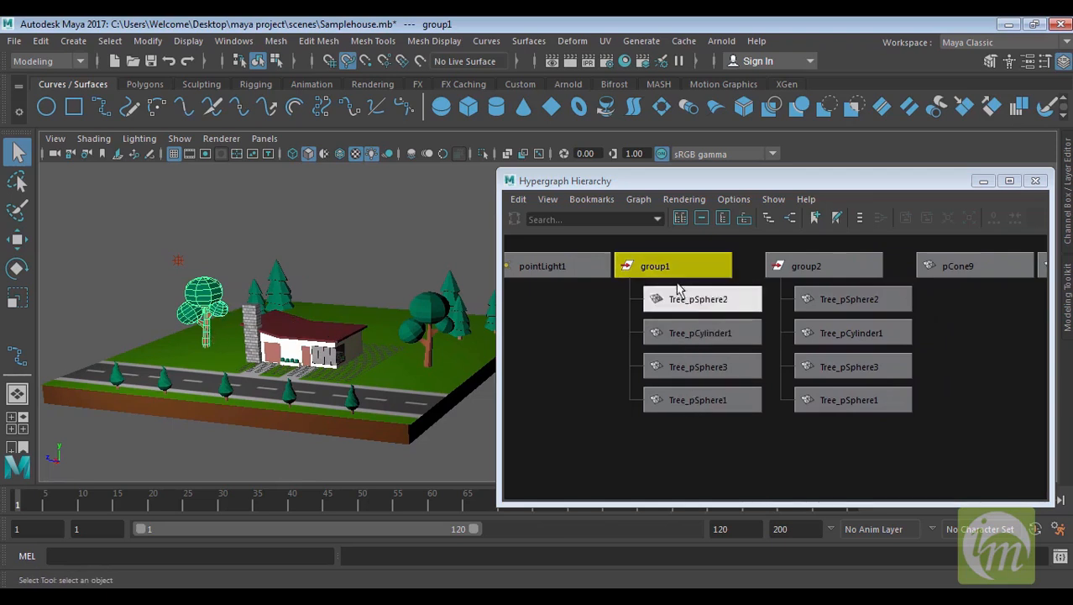
Drag Tree_pSphere2 out of group1 to unparent it, then drag it back onto group1 to reparent it
{"action": "left_click", "coordinate": [703, 302]}
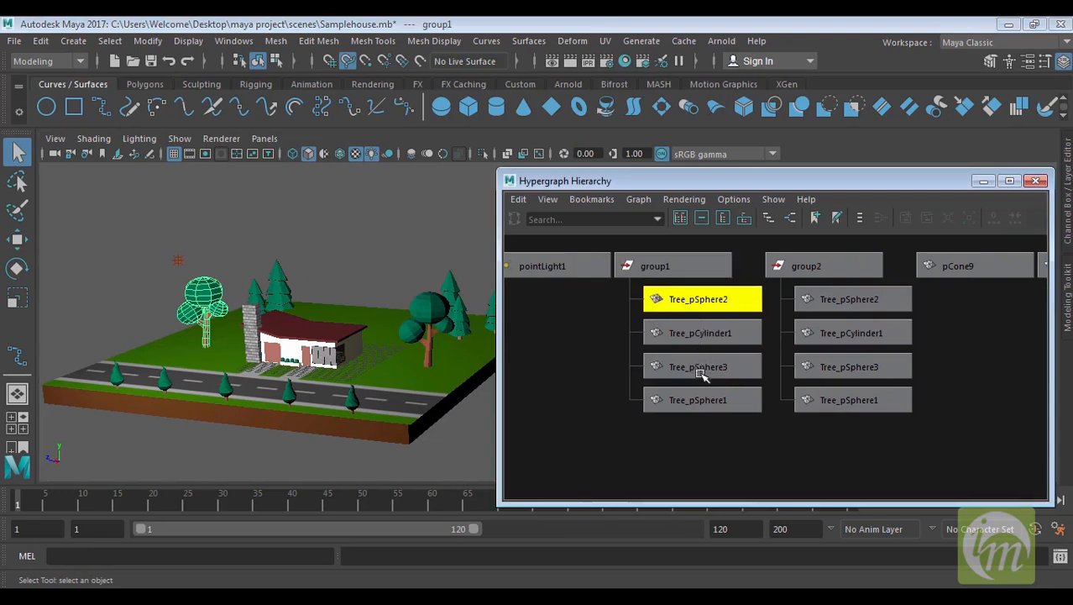
{"action": "left_click", "coordinate": [712, 308]}
{"action": "middle_click_drag", "start_coordinate": [712, 297], "coordinate": [762, 274]}
{"action": "middle_click_drag", "start_coordinate": [914, 304], "coordinate": [963, 311]}
{"action": "key", "text": "a"}
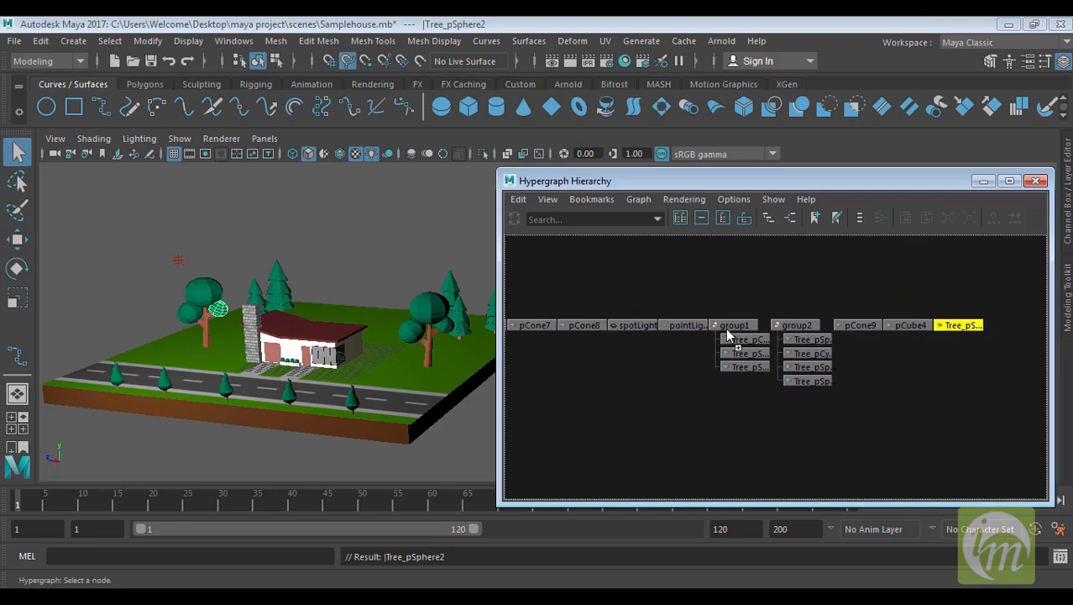
{"action": "middle_click_drag", "start_coordinate": [726, 328], "coordinate": [729, 325]}
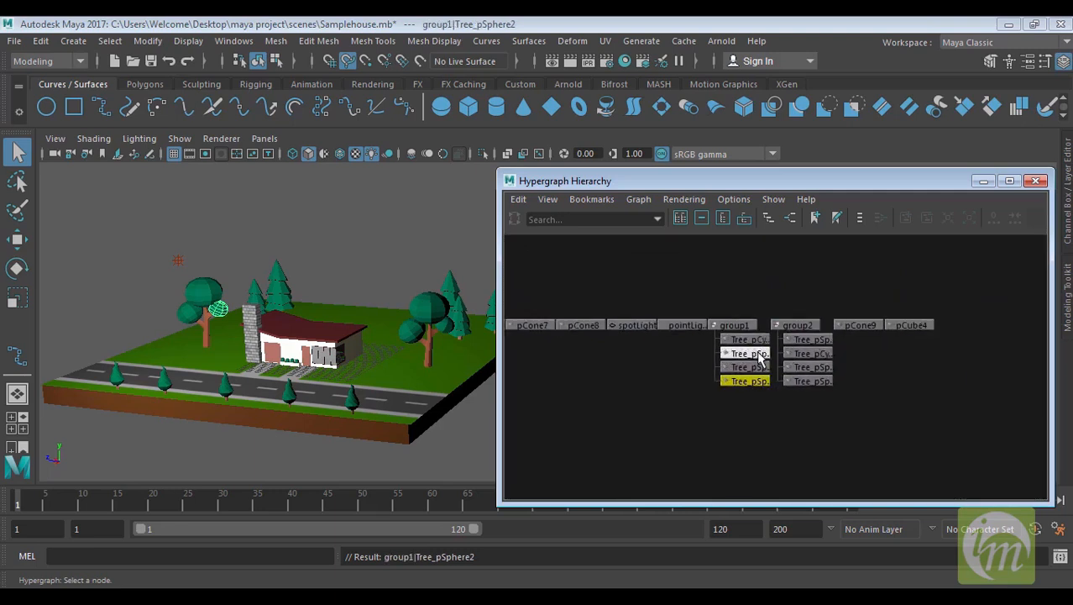
Select group1 and group2 in turn in the Hypergraph to see their trees highlighted, then zoom into the nodes
{"action": "left_click", "coordinate": [732, 324]}
{"action": "left_click", "coordinate": [797, 324]}
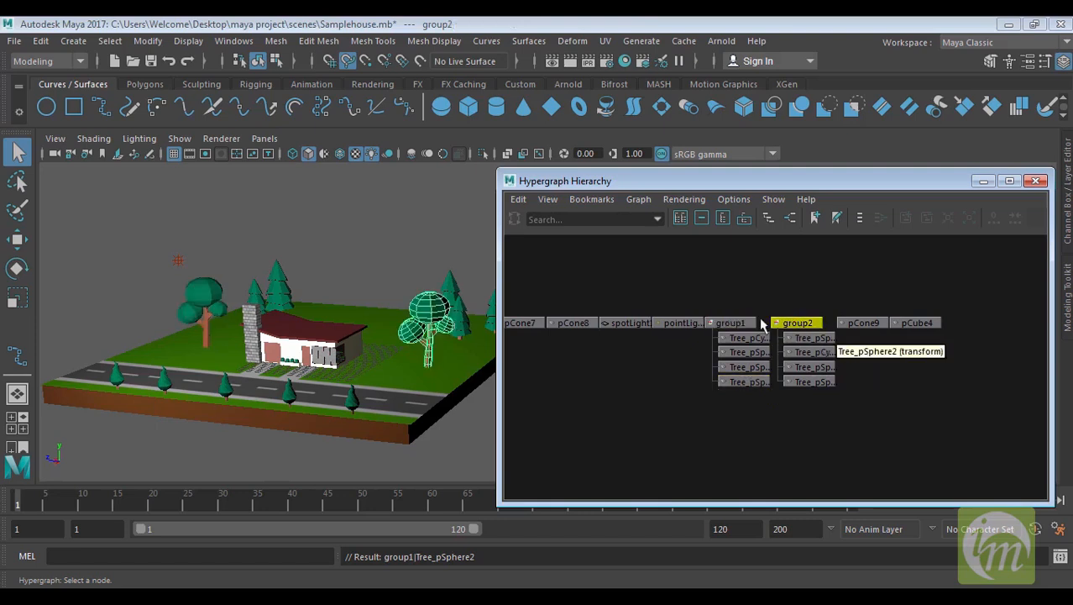
{"action": "left_click", "coordinate": [732, 323]}
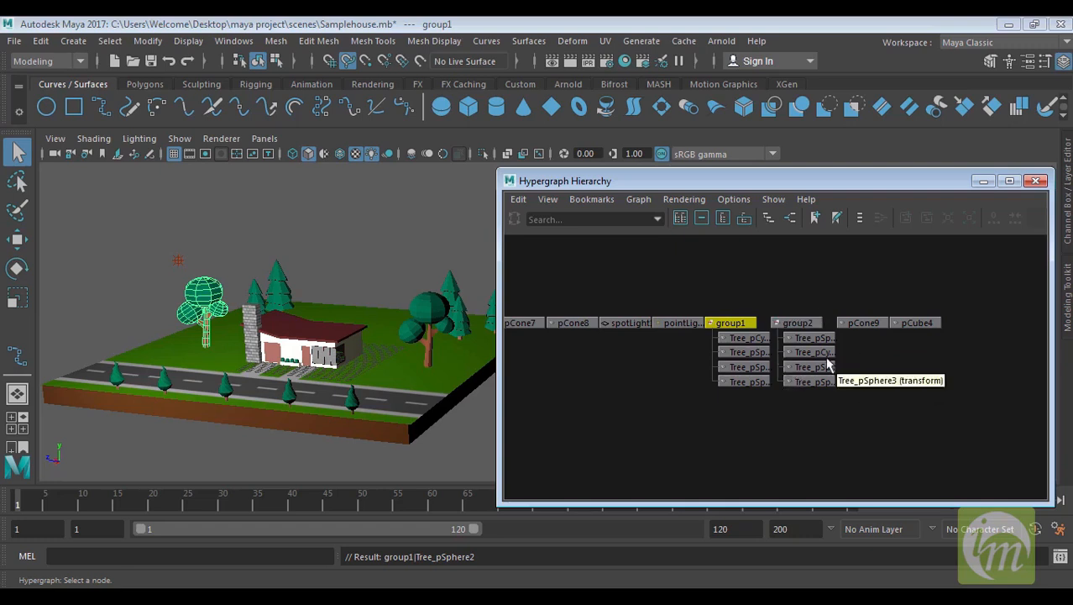
{"action": "scroll", "coordinate": [819, 348], "scroll_direction": "up", "scroll_amount": 2}
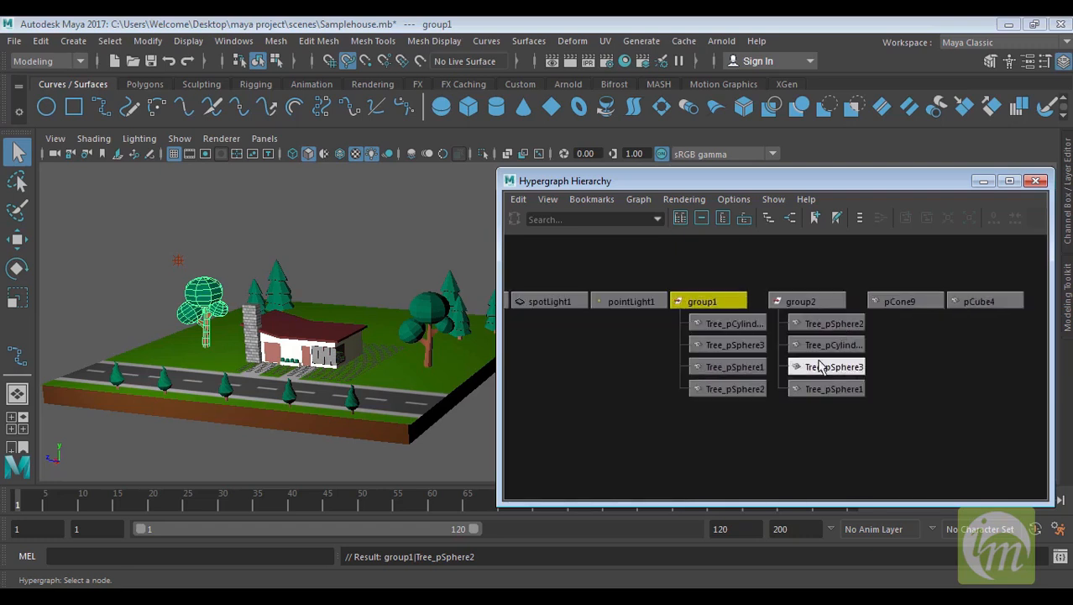
Unparent Tree_pCylinder1 from group2, then parent it under Tree_pSphere2
{"action": "left_click", "coordinate": [824, 344]}
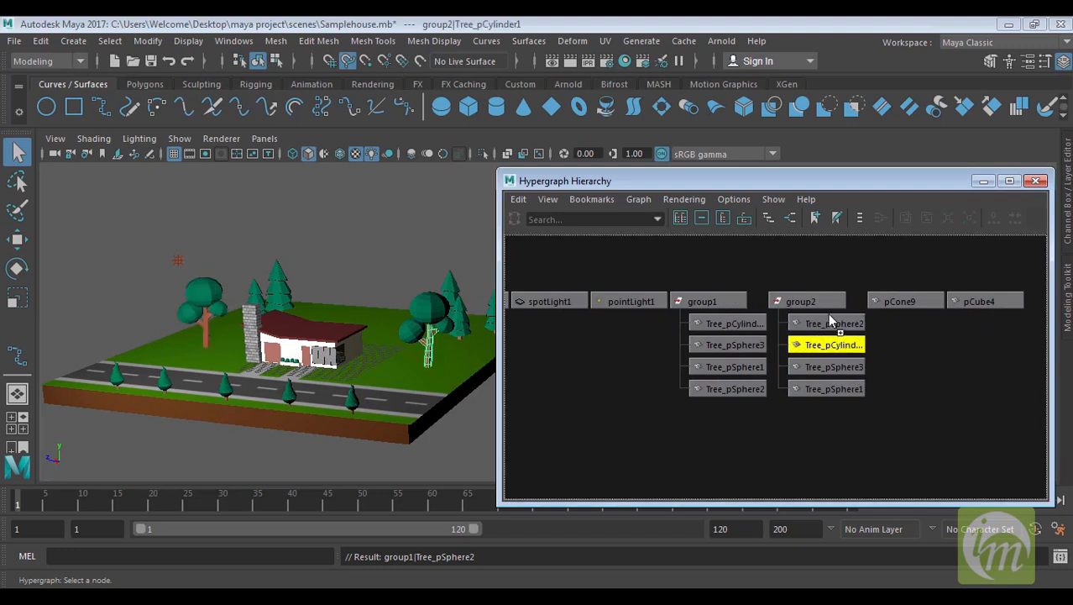
{"action": "key", "text": "shift+p"}
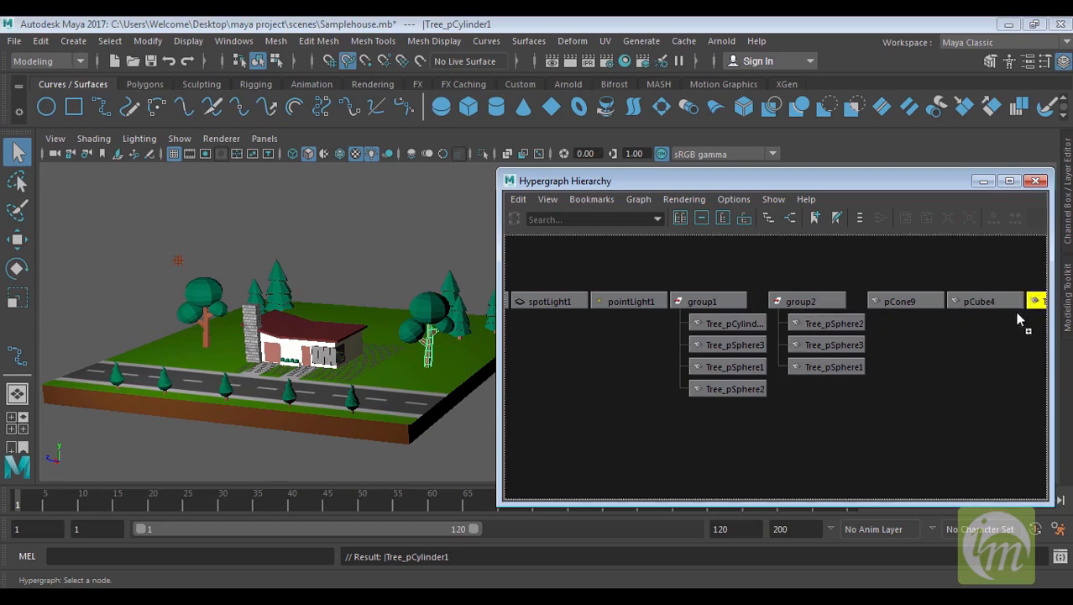
{"action": "middle_click_drag", "start_coordinate": [828, 326], "coordinate": [829, 325]}
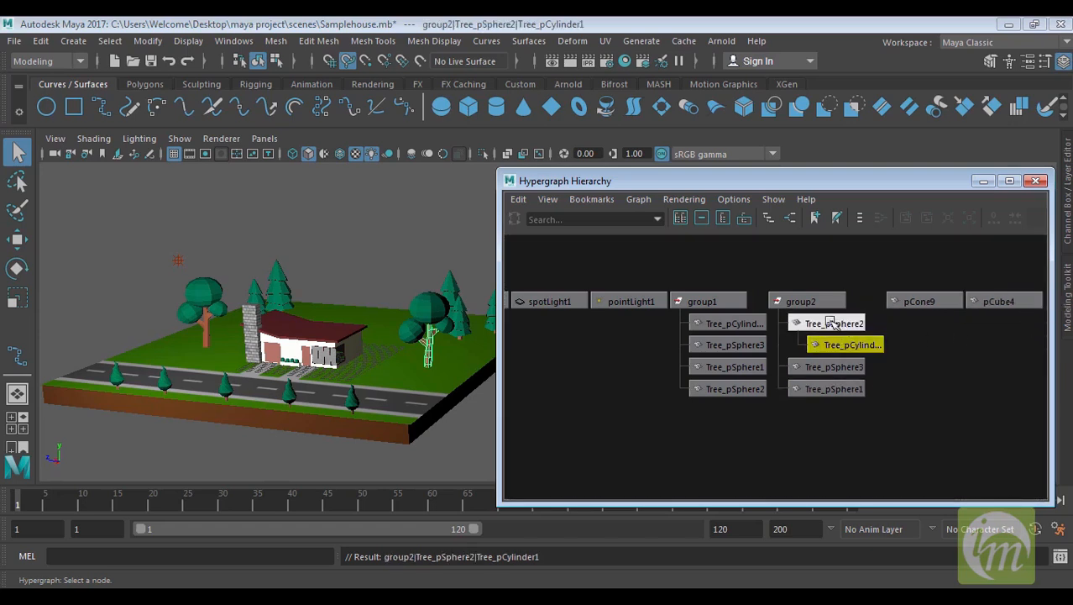
Move Tree_pCylinder1 out of Tree_pSphere2 and reparent it directly under group2, then select group2
{"action": "left_click", "coordinate": [824, 322]}
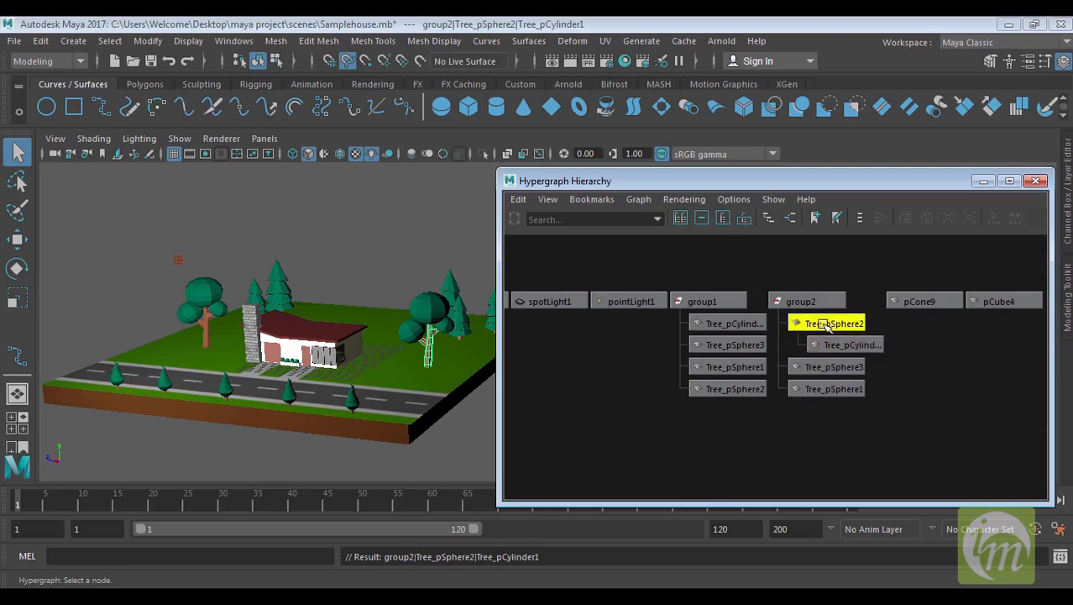
{"action": "left_click", "coordinate": [839, 347]}
{"action": "left_click", "coordinate": [831, 324]}
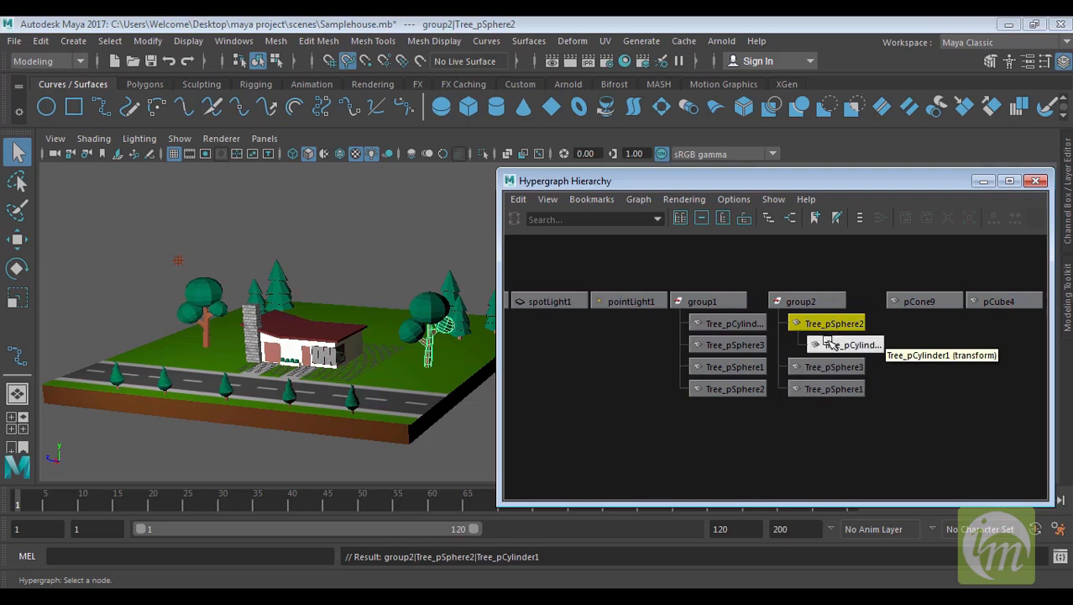
{"action": "middle_click_drag", "start_coordinate": [804, 322], "coordinate": [800, 304]}
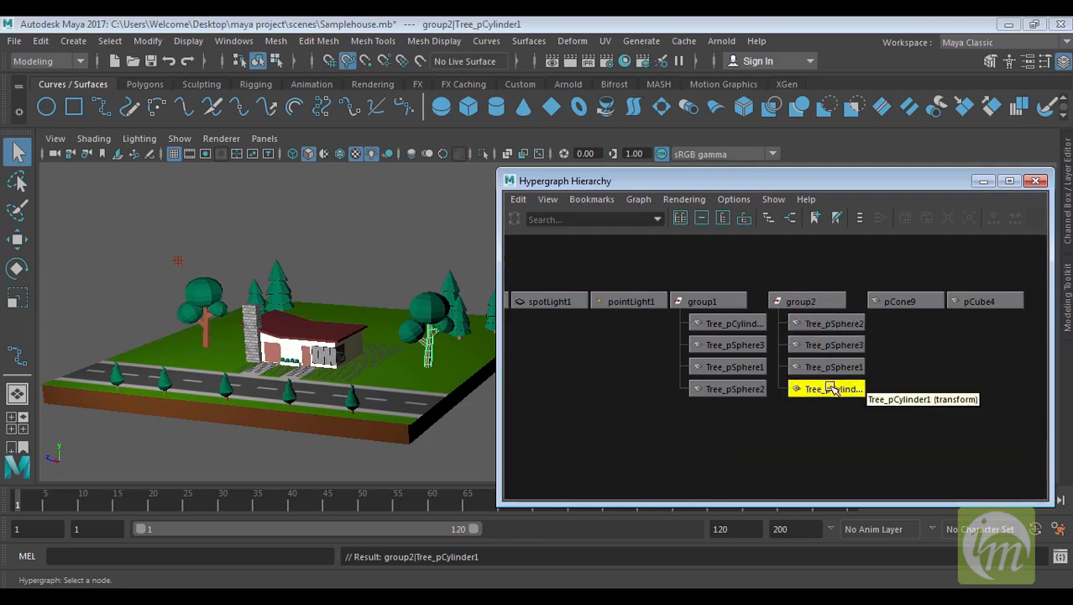
{"action": "left_click", "coordinate": [808, 302]}
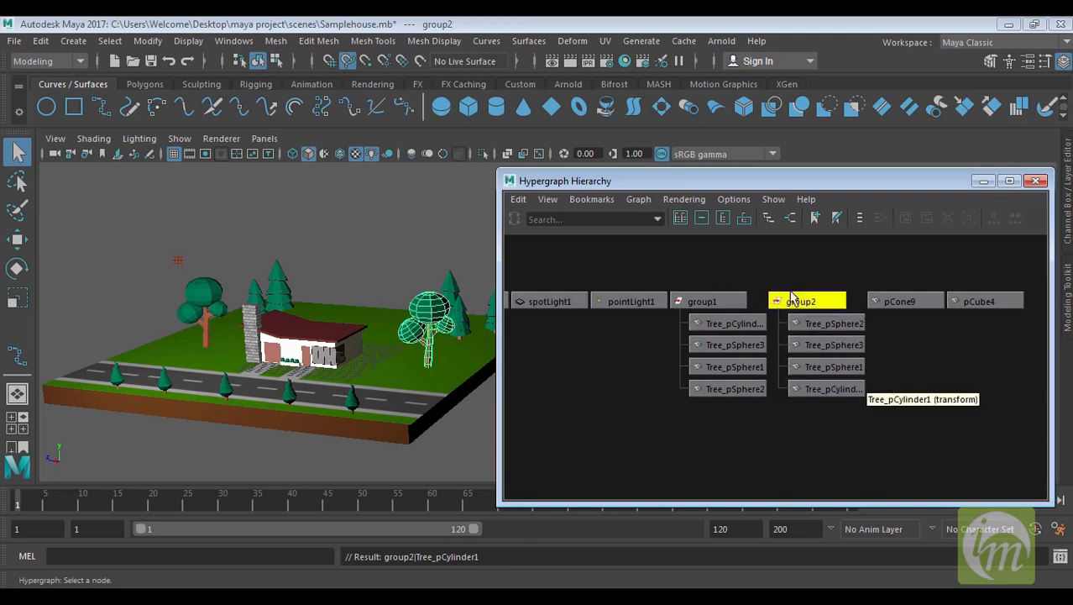
Try the Hypergraph frame branch, frame selection and frame all tools on group2, then switch back to the scene hierarchy view
{"action": "left_click", "coordinate": [744, 219]}
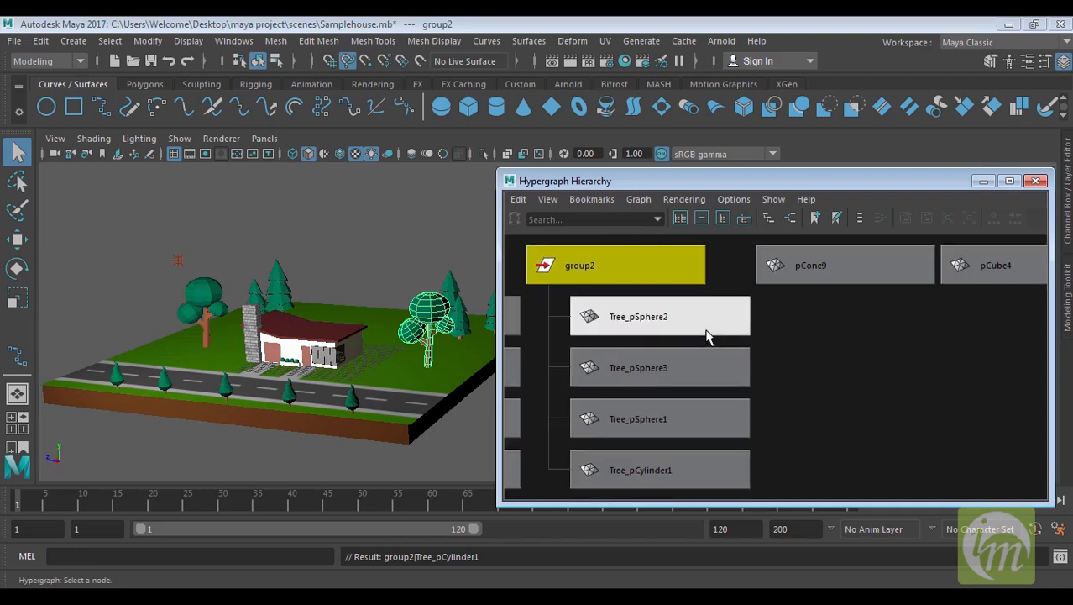
{"action": "left_click", "coordinate": [702, 218]}
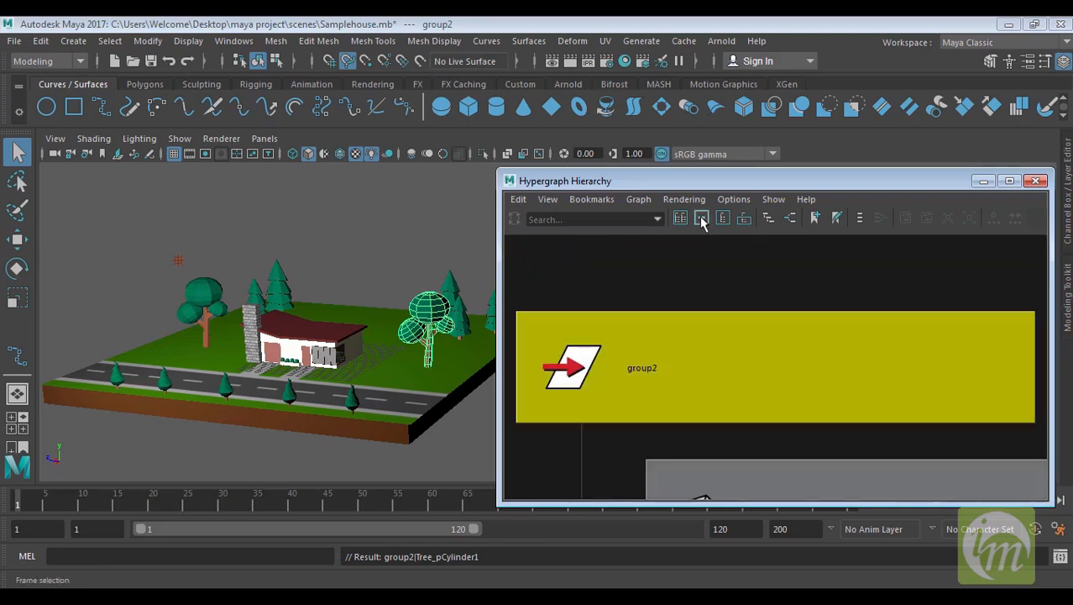
{"action": "left_click", "coordinate": [723, 218]}
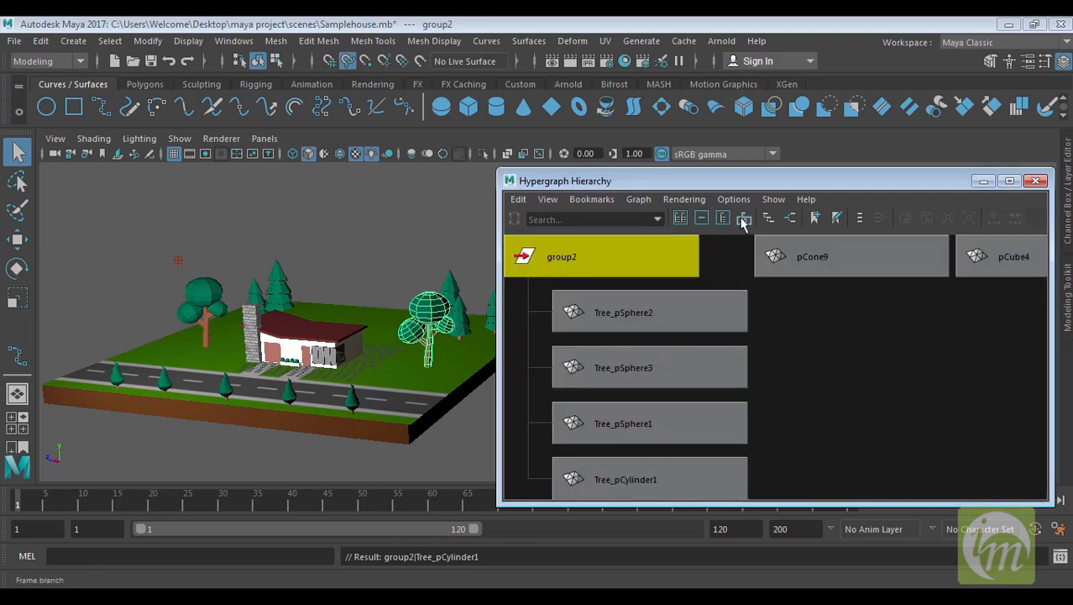
{"action": "left_click", "coordinate": [680, 218]}
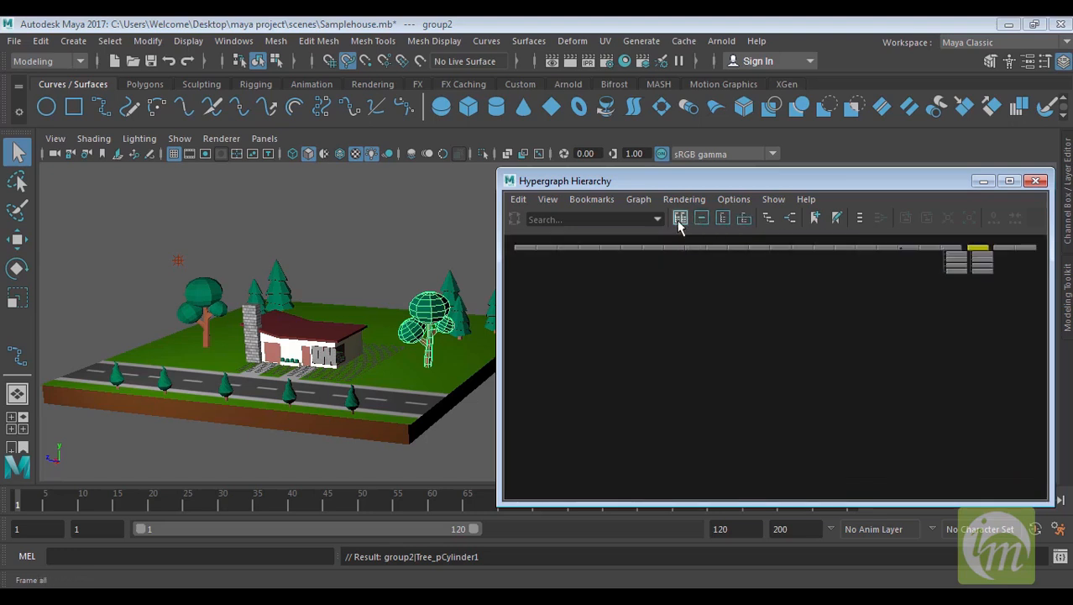
{"action": "left_click", "coordinate": [723, 218]}
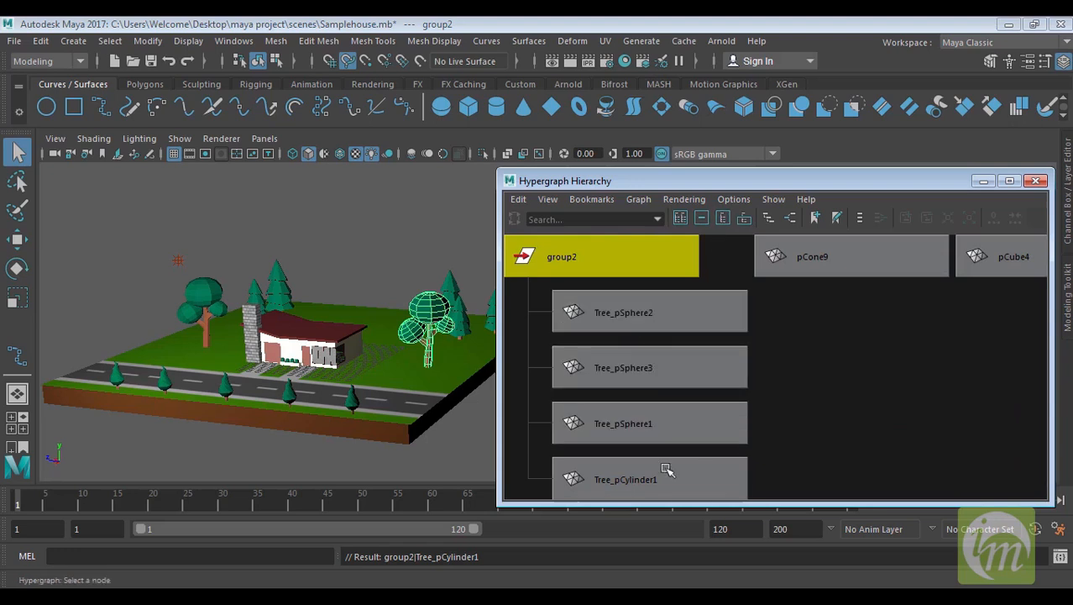
{"action": "left_click", "coordinate": [702, 219]}
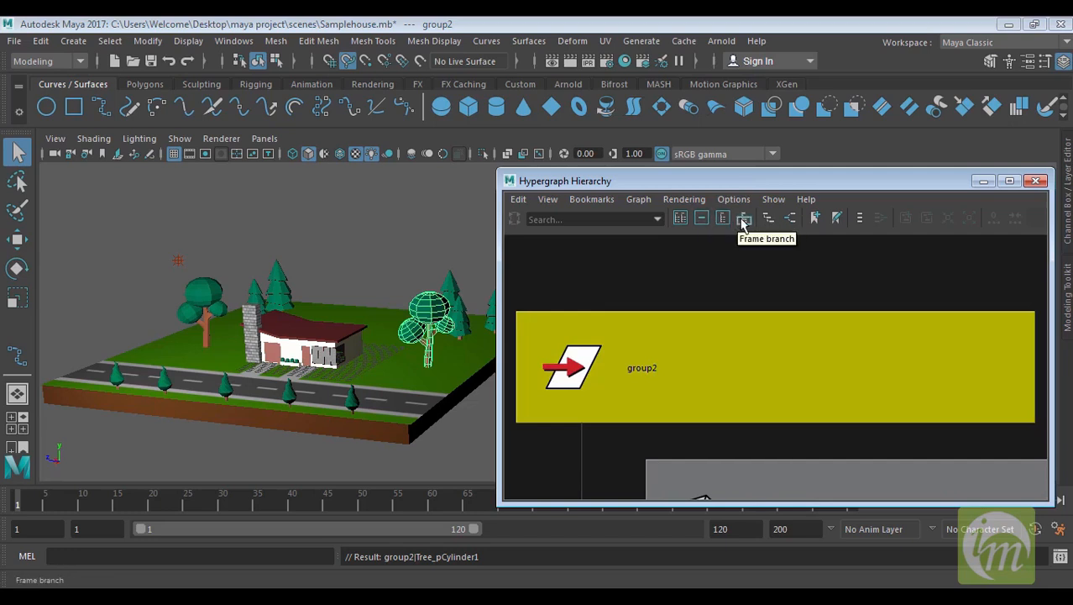
{"action": "left_click", "coordinate": [742, 220]}
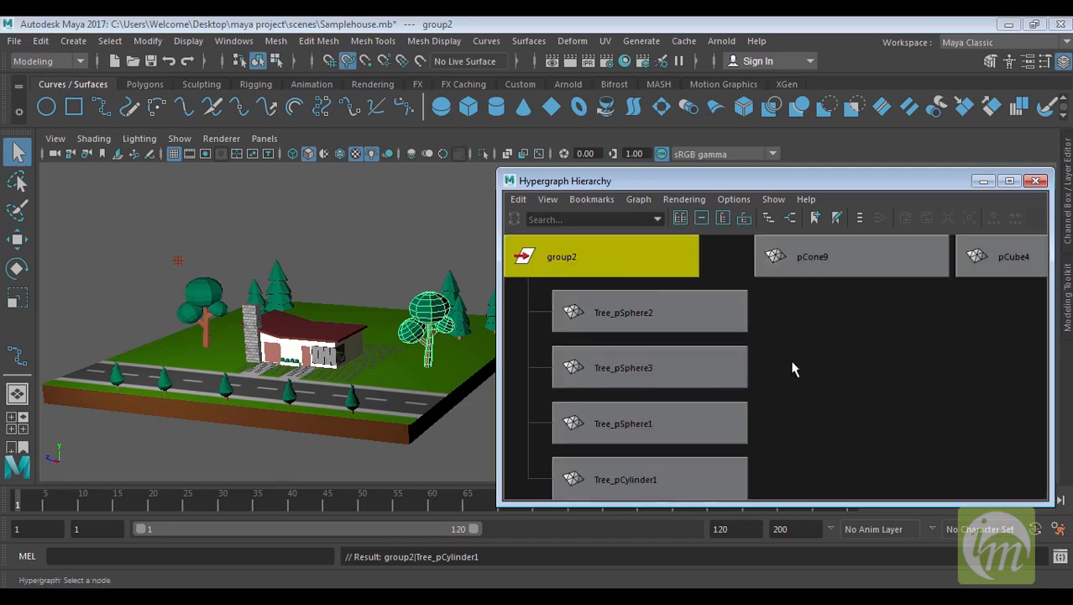
{"action": "left_click", "coordinate": [768, 220]}
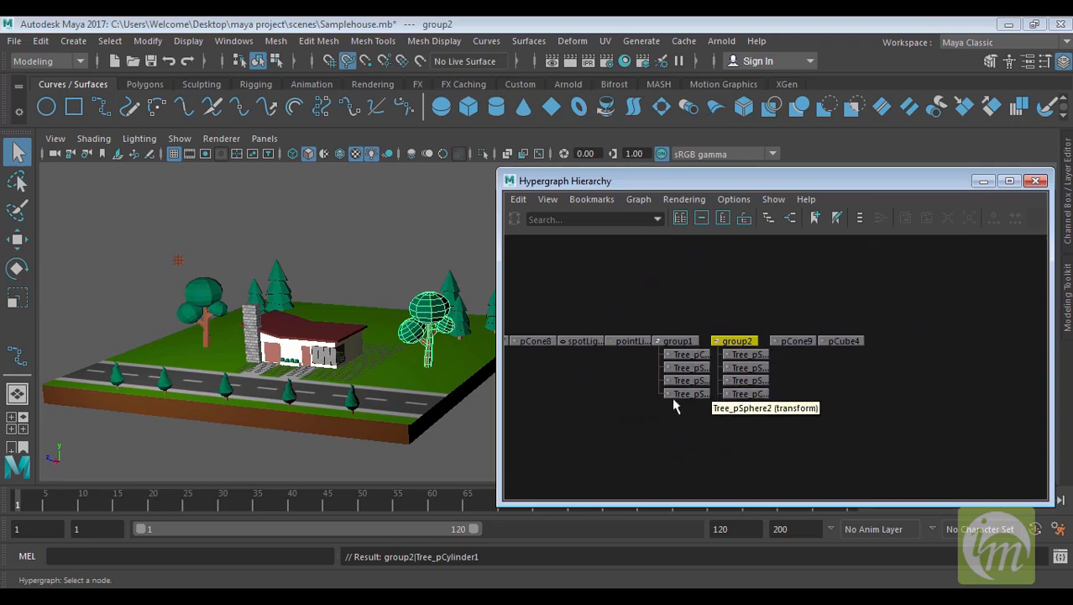
Zoom and pan around the Hypergraph hierarchy, then frame group2's branch
{"action": "scroll", "coordinate": [673, 399], "scroll_direction": "down", "scroll_amount": 1}
{"action": "scroll", "coordinate": [673, 397], "scroll_direction": "down", "scroll_amount": 3}
{"action": "middle_click_drag", "start_coordinate": [671, 395], "coordinate": [805, 375], "text": "alt"}
{"action": "scroll", "coordinate": [804, 375], "scroll_direction": "down", "scroll_amount": 1}
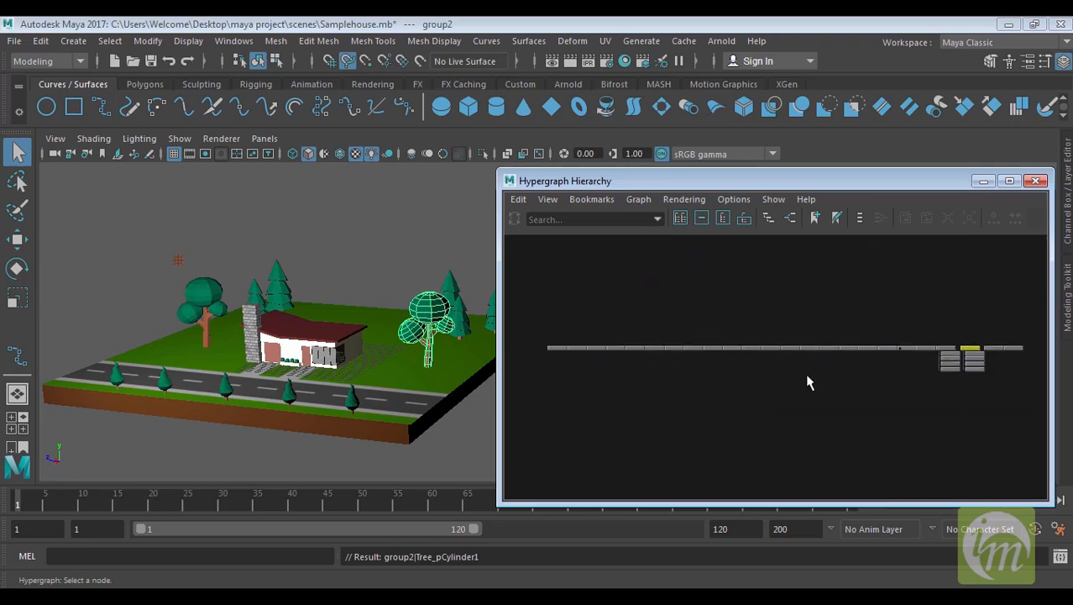
{"action": "scroll", "coordinate": [779, 374], "scroll_direction": "up", "scroll_amount": 1}
{"action": "scroll", "coordinate": [755, 379], "scroll_direction": "up", "scroll_amount": 4}
{"action": "middle_click_drag", "start_coordinate": [902, 357], "coordinate": [720, 375], "text": "alt"}
{"action": "scroll", "coordinate": [924, 372], "scroll_direction": "up", "scroll_amount": 3}
{"action": "middle_click_drag", "start_coordinate": [925, 376], "coordinate": [756, 395], "text": "alt"}
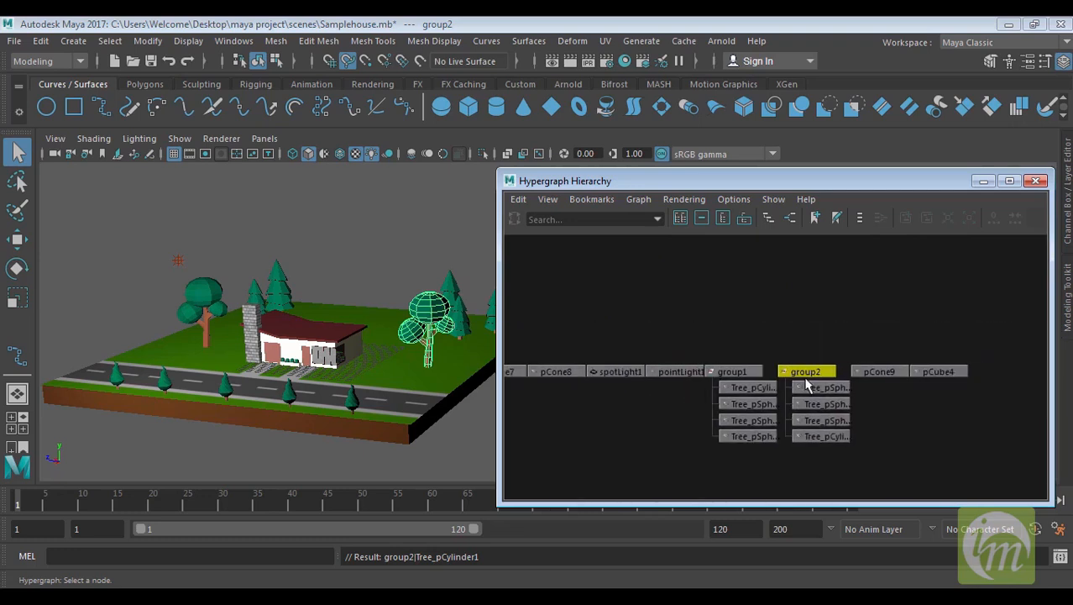
{"action": "left_click", "coordinate": [744, 219]}
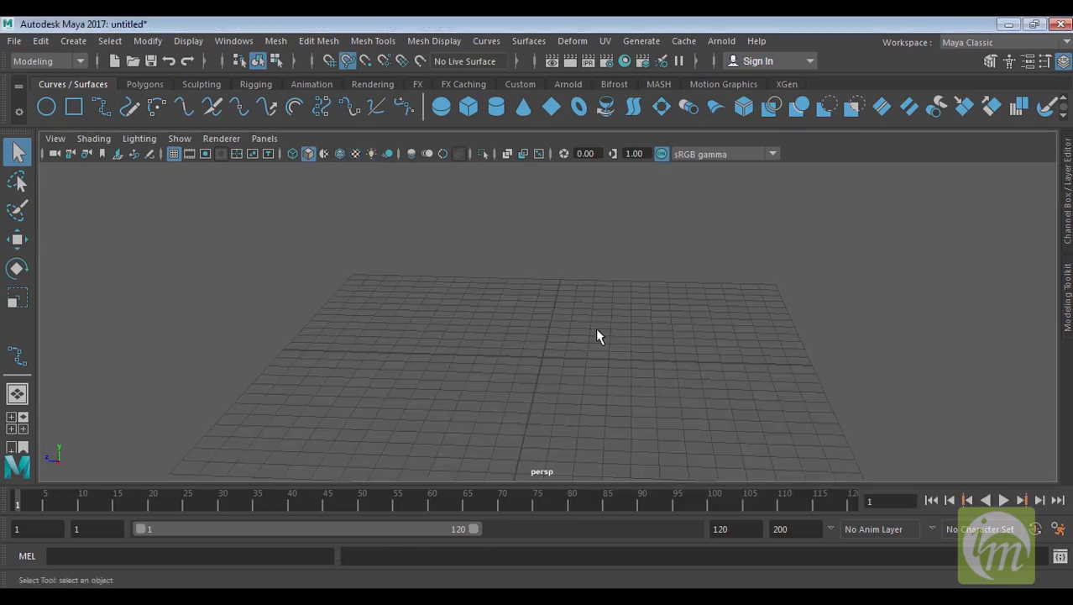
In a new empty scene, create a polygon sphere and move it to the left with the Move tool
{"action": "left_click_drag", "start_coordinate": [529, 421], "coordinate": [539, 421], "text": "alt"}
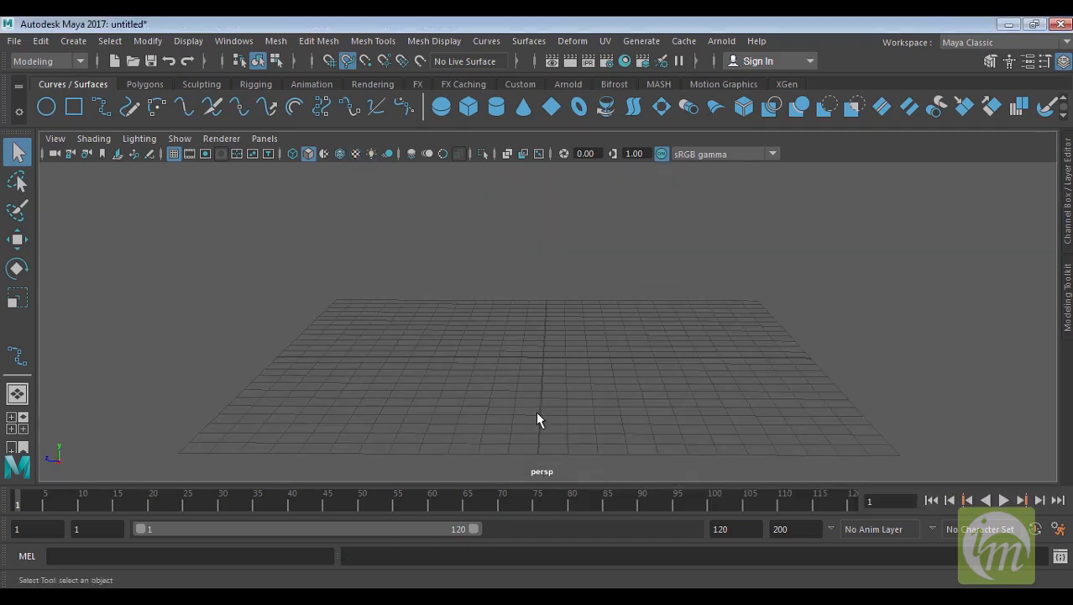
{"action": "left_click", "coordinate": [159, 87]}
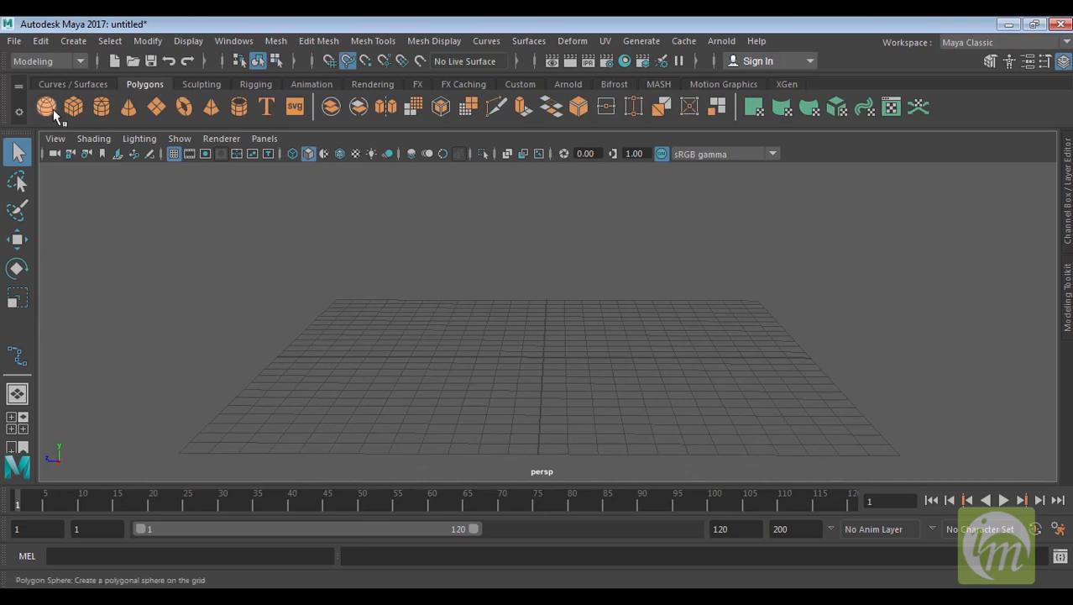
{"action": "middle_click_drag", "start_coordinate": [561, 371], "coordinate": [600, 295], "text": "alt"}
{"action": "left_click_drag", "start_coordinate": [600, 295], "coordinate": [594, 344], "text": "alt"}
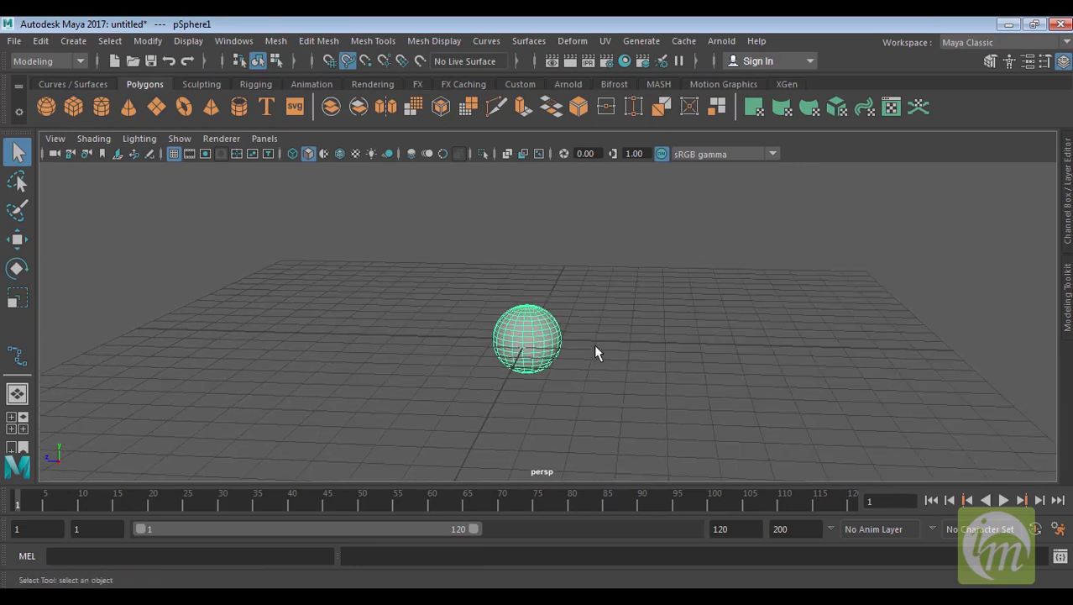
{"action": "key", "text": "w"}
{"action": "left_click_drag", "start_coordinate": [448, 336], "coordinate": [364, 335]}
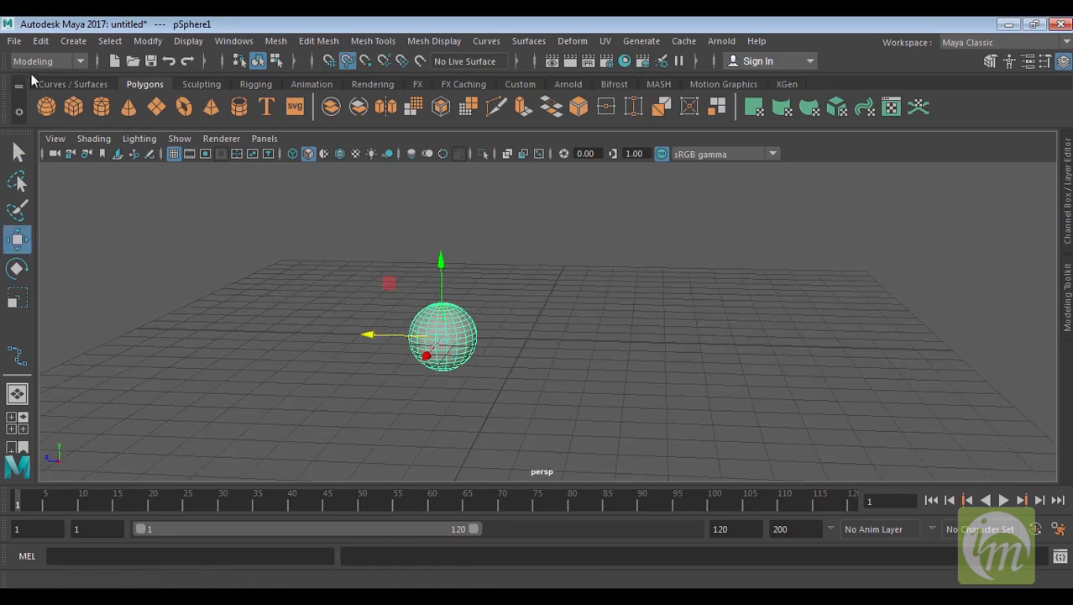
Create a polygon cube beside the sphere, duplicate it and move the copy to the right
{"action": "left_click", "coordinate": [73, 107]}
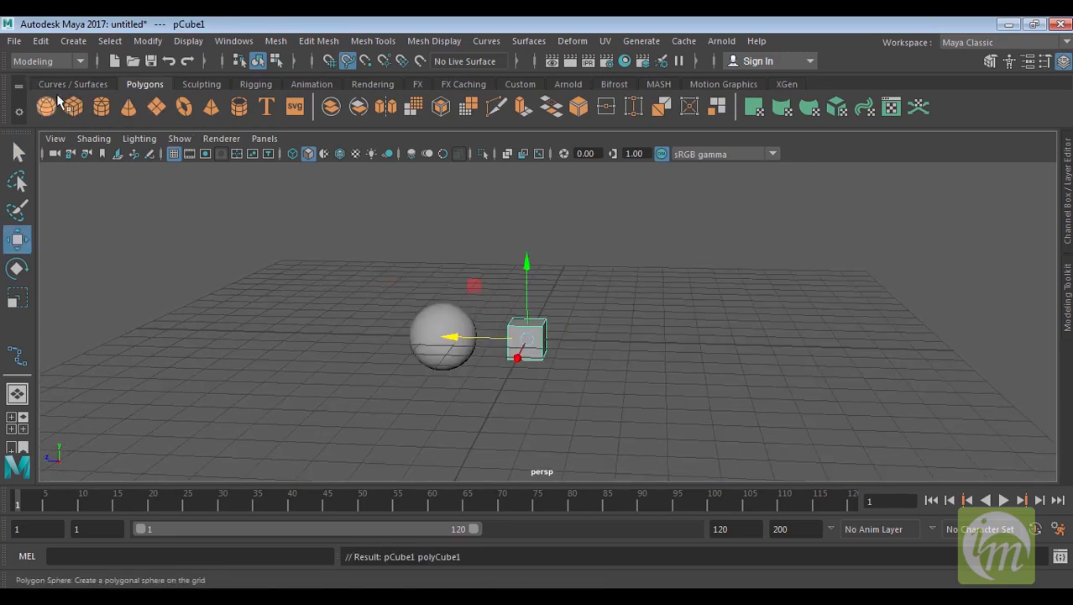
{"action": "key", "text": "ctrl+d"}
{"action": "left_click_drag", "start_coordinate": [452, 338], "coordinate": [540, 342]}
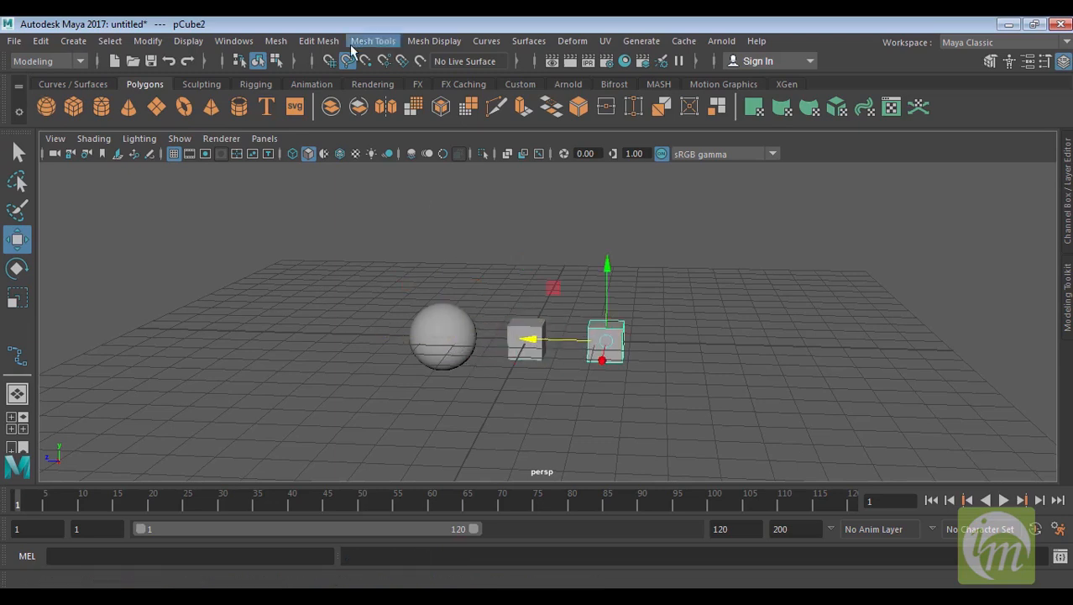
{"action": "left_click_drag", "start_coordinate": [632, 286], "coordinate": [712, 289], "text": "alt"}
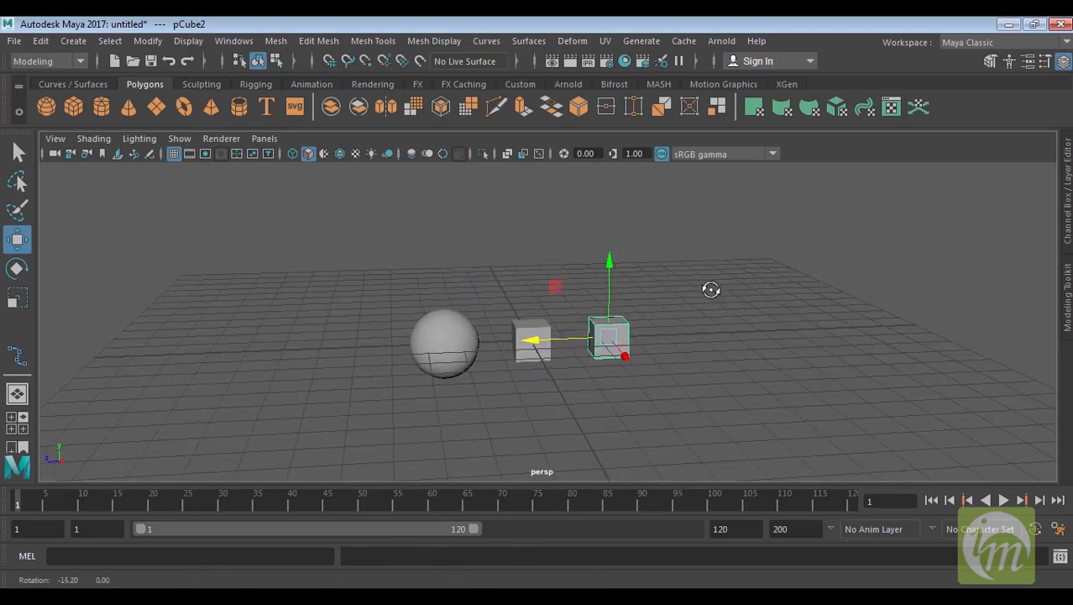
Select each cube and the sphere in turn in the viewport
{"action": "left_click", "coordinate": [718, 294]}
{"action": "left_click", "coordinate": [610, 339]}
{"action": "left_click", "coordinate": [533, 344]}
{"action": "left_click", "coordinate": [444, 346]}
{"action": "right_click_drag", "start_coordinate": [444, 346], "coordinate": [668, 424], "text": "alt"}
{"action": "left_click", "coordinate": [632, 336]}
{"action": "left_click", "coordinate": [521, 338]}
{"action": "left_click", "coordinate": [413, 338]}
{"action": "middle_click_drag", "start_coordinate": [605, 335], "coordinate": [632, 280], "text": "alt"}
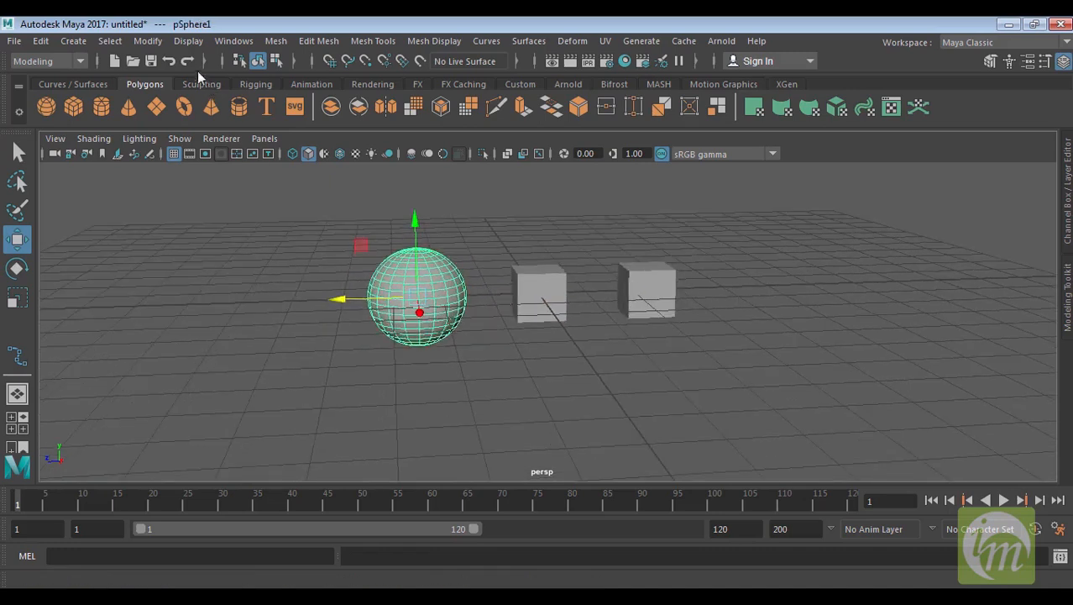
Tear off the Edit menu and place the floating menu at the right side of the viewport
{"action": "left_click", "coordinate": [145, 41]}
{"action": "mouse_move", "coordinate": [117, 42]}
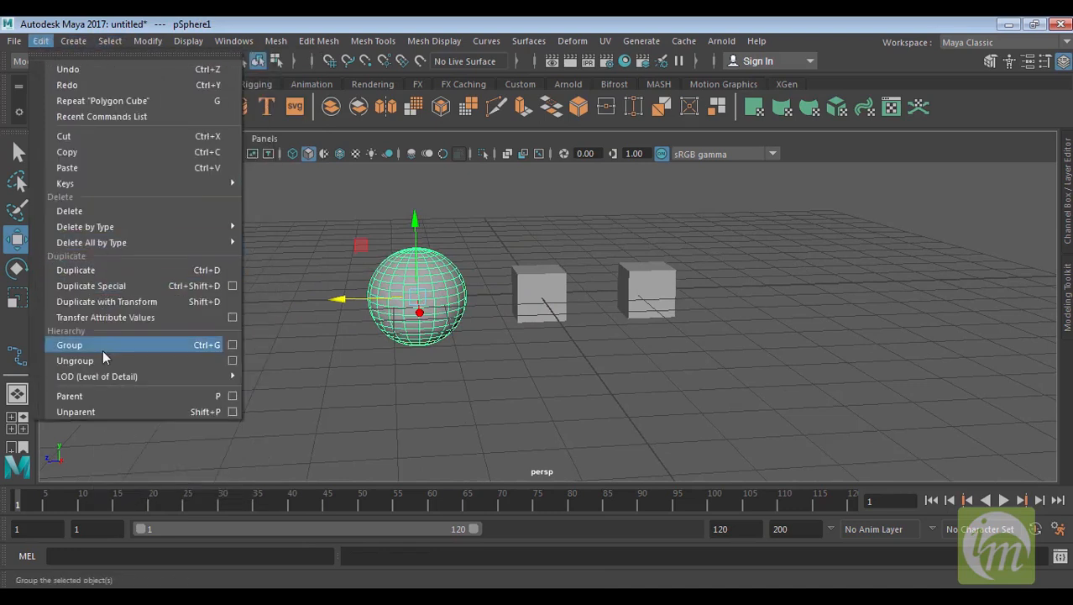
{"action": "mouse_move", "coordinate": [41, 42]}
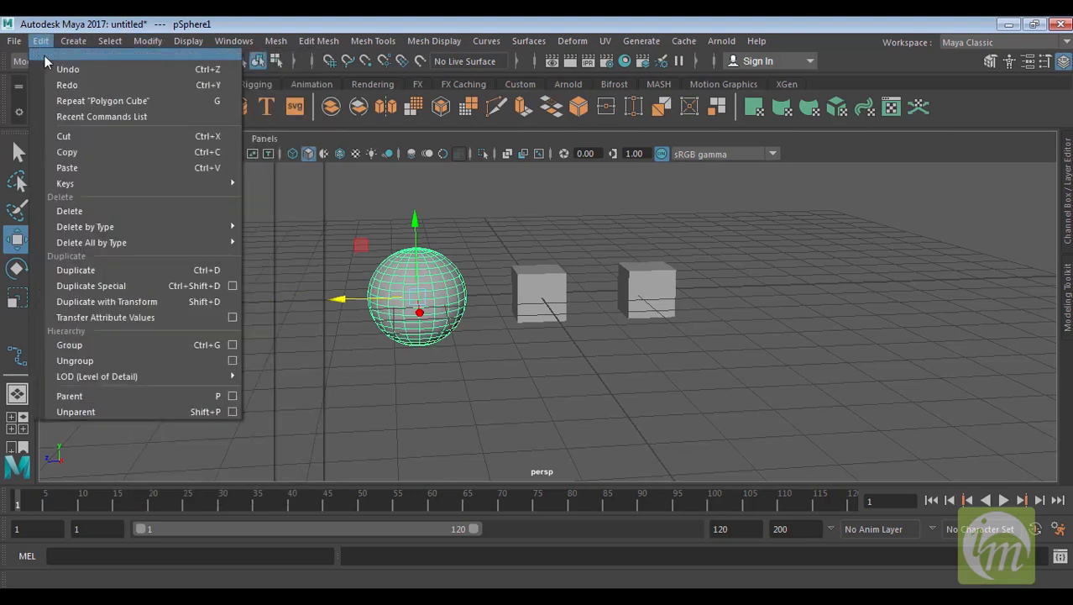
{"action": "left_click", "coordinate": [53, 53]}
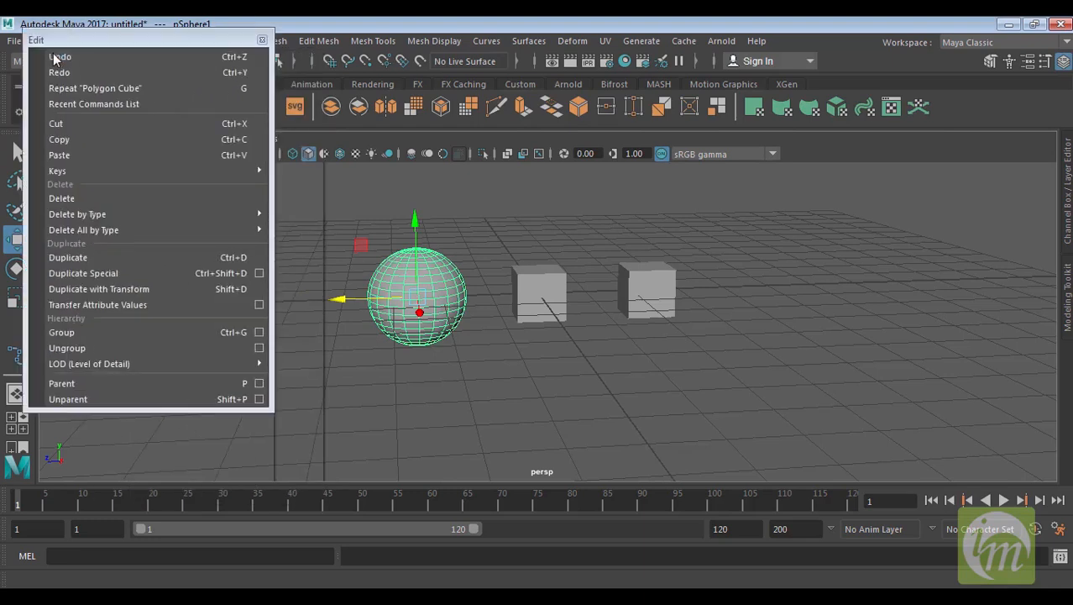
{"action": "left_click_drag", "start_coordinate": [126, 42], "coordinate": [905, 74]}
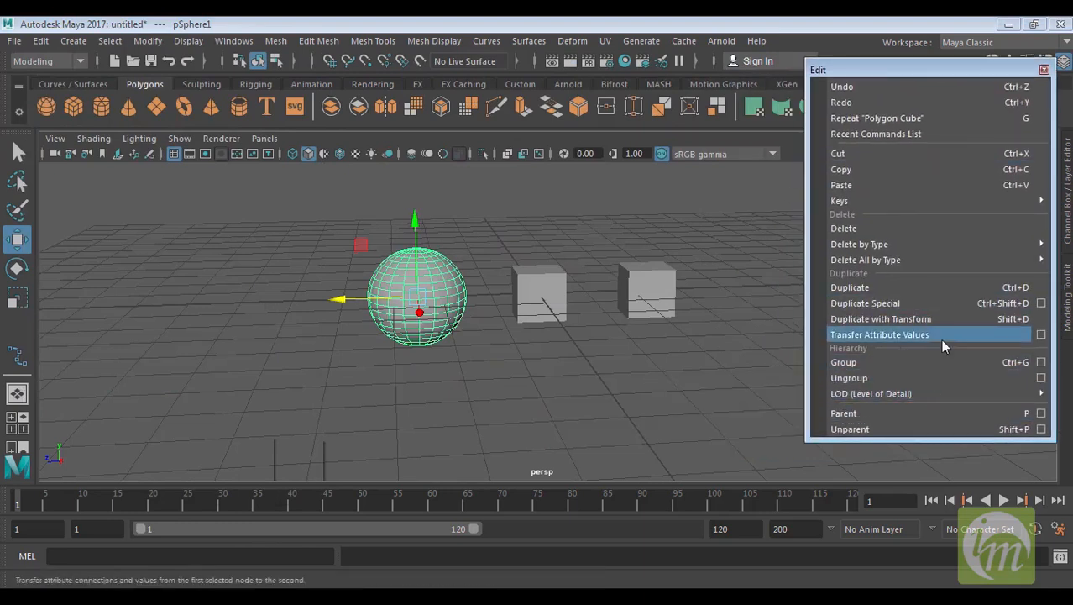
Click the two cubes and the sphere one after another to compare how each is highlighted when selected
{"action": "left_click_drag", "start_coordinate": [607, 345], "coordinate": [529, 351], "text": "alt"}
{"action": "left_click", "coordinate": [496, 289]}
{"action": "left_click", "coordinate": [635, 288]}
{"action": "left_click", "coordinate": [619, 288]}
{"action": "left_click", "coordinate": [483, 290]}
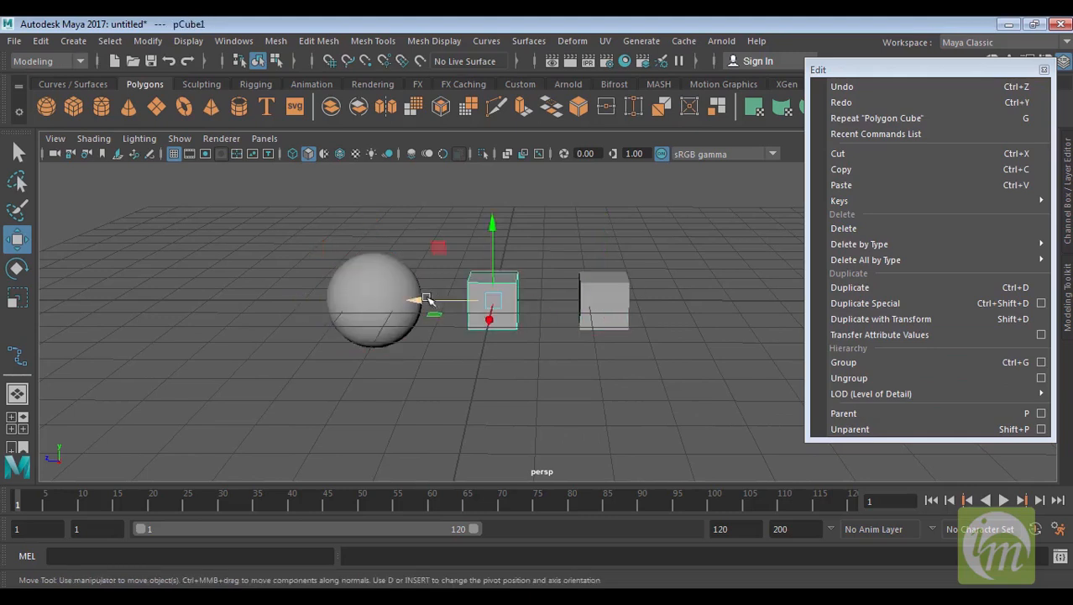
{"action": "left_click", "coordinate": [375, 284]}
{"action": "left_click", "coordinate": [474, 291]}
{"action": "left_click", "coordinate": [609, 290]}
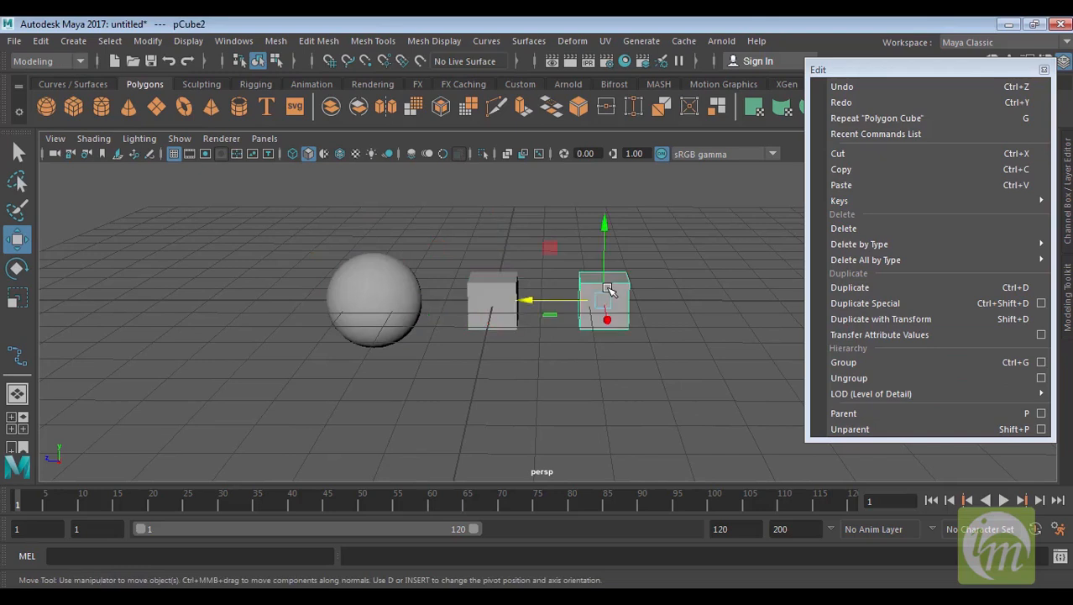
{"action": "left_click", "coordinate": [514, 287]}
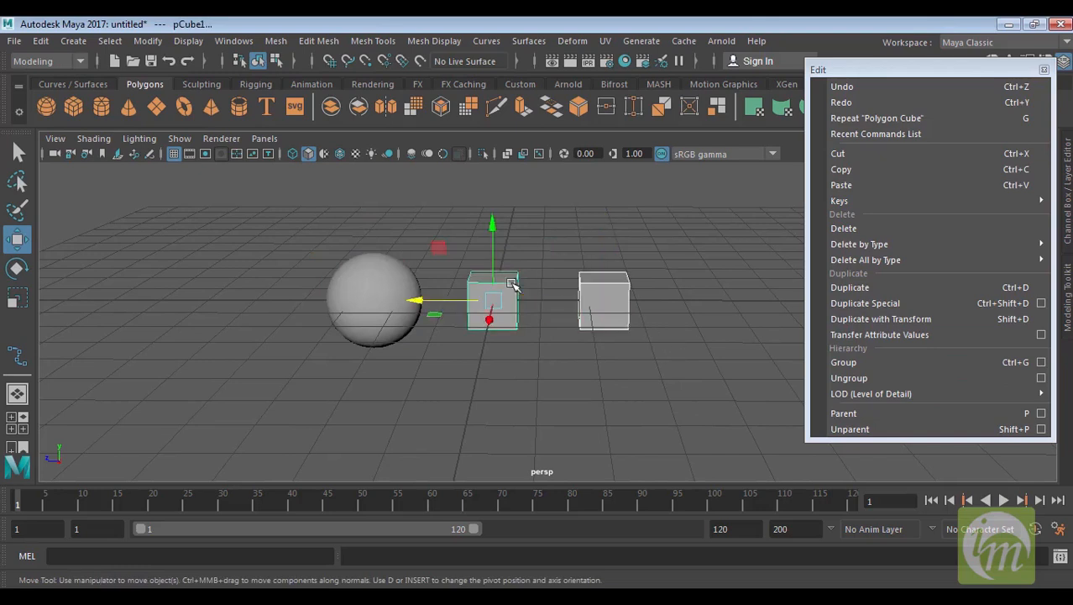
Select the sphere and both cubes together and group them with the Group command
{"action": "left_click", "coordinate": [415, 299]}
{"action": "left_click", "coordinate": [668, 316]}
{"action": "left_click", "coordinate": [613, 292]}
{"action": "left_click", "coordinate": [502, 286]}
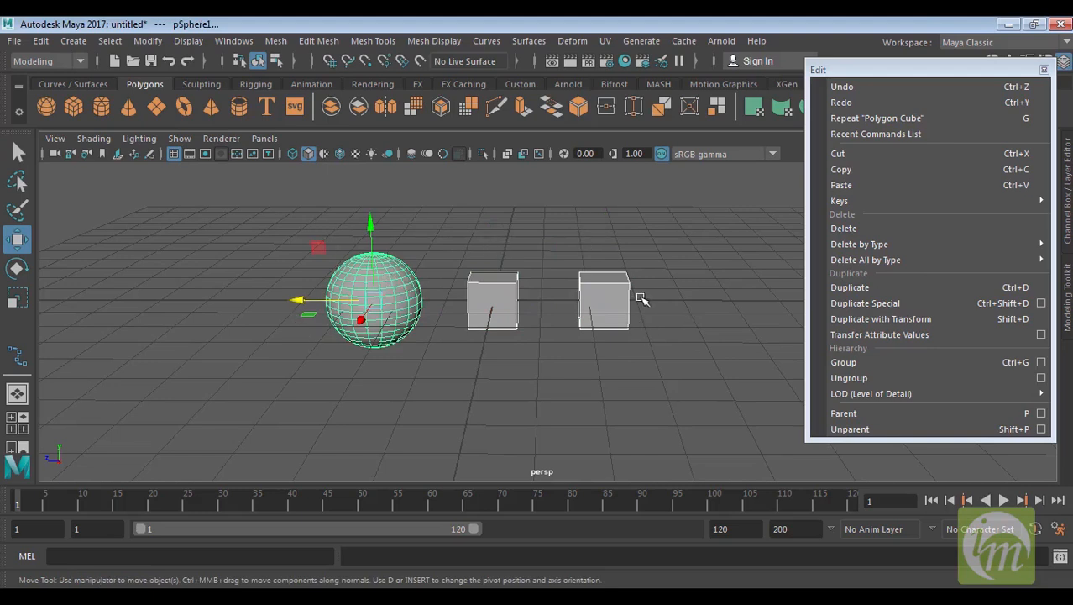
{"action": "left_click", "coordinate": [859, 363]}
Click the grouped objects in the viewport to inspect how selection picks up the whole group
{"action": "left_click", "coordinate": [610, 386]}
{"action": "left_click", "coordinate": [498, 311]}
{"action": "left_click_drag", "start_coordinate": [554, 307], "coordinate": [605, 322], "text": "alt"}
{"action": "left_click_drag", "start_coordinate": [487, 299], "coordinate": [553, 267]}
{"action": "left_click", "coordinate": [586, 312]}
{"action": "left_click_drag", "start_coordinate": [550, 347], "coordinate": [424, 370]}
{"action": "left_click", "coordinate": [427, 261]}
{"action": "left_click_drag", "start_coordinate": [391, 258], "coordinate": [295, 208]}
{"action": "left_click_drag", "start_coordinate": [500, 353], "coordinate": [542, 354], "text": "alt"}
Rotate the group with the Rotate tool, then undo the rotation
{"action": "key", "text": "e"}
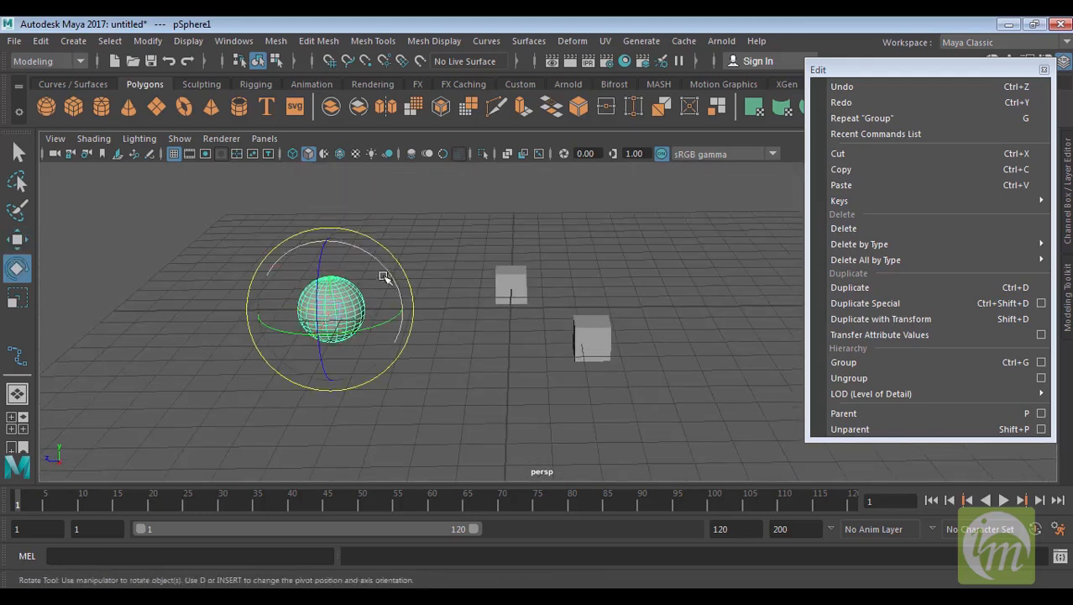
{"action": "left_click_drag", "start_coordinate": [376, 269], "coordinate": [506, 291]}
{"action": "left_click", "coordinate": [506, 291]}
{"action": "left_click_drag", "start_coordinate": [563, 238], "coordinate": [588, 283]}
{"action": "key", "text": "ctrl+z"}
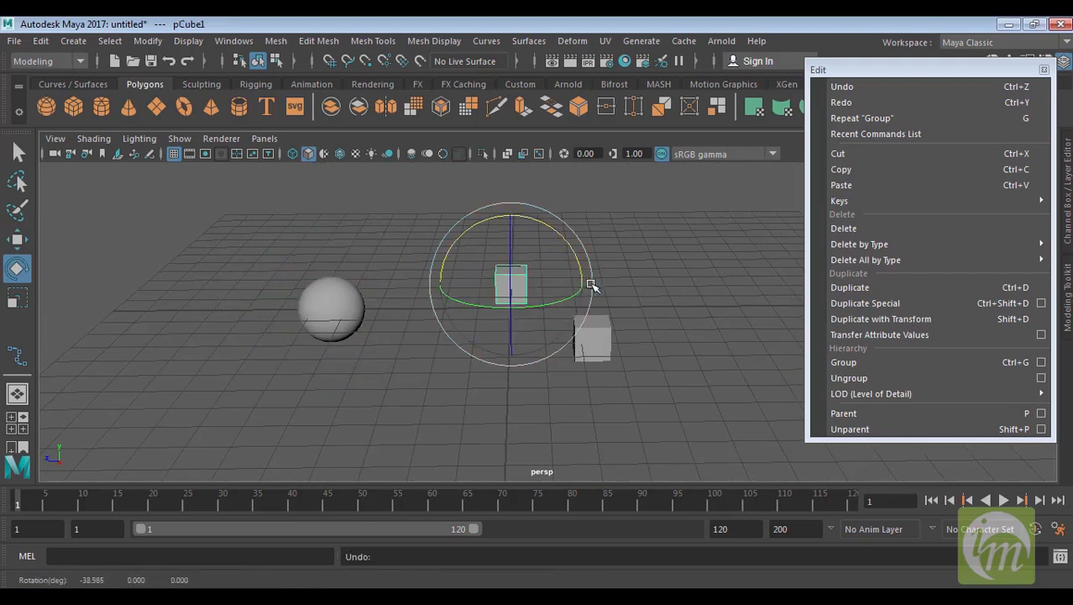
Open the Hypergraph: Hierarchy editor from the general editors
{"action": "left_click", "coordinate": [316, 41]}
{"action": "mouse_move", "coordinate": [289, 48]}
{"action": "mouse_move", "coordinate": [235, 42]}
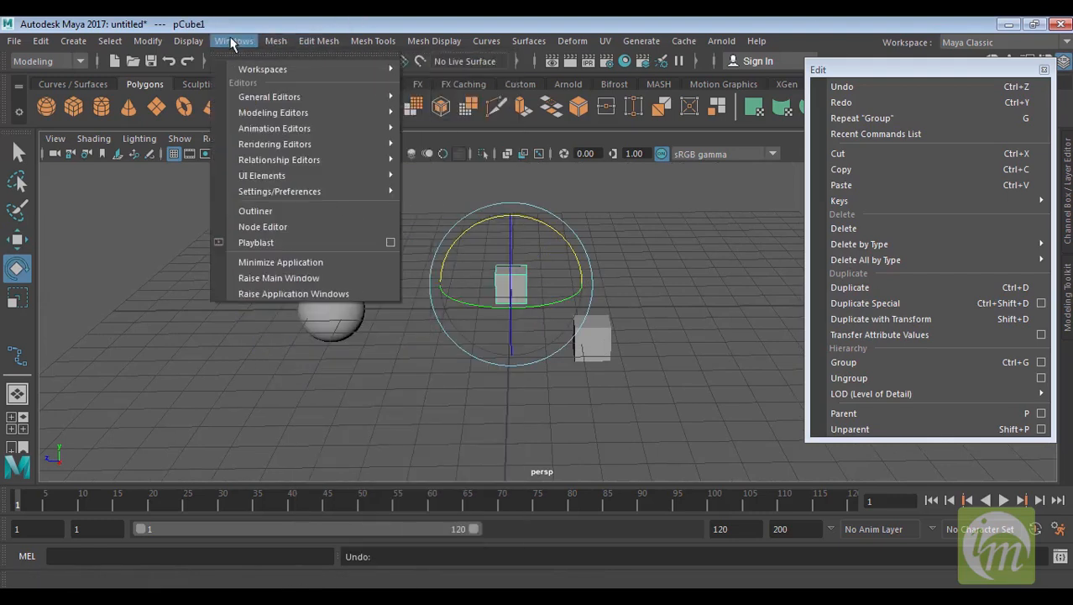
{"action": "mouse_move", "coordinate": [300, 98]}
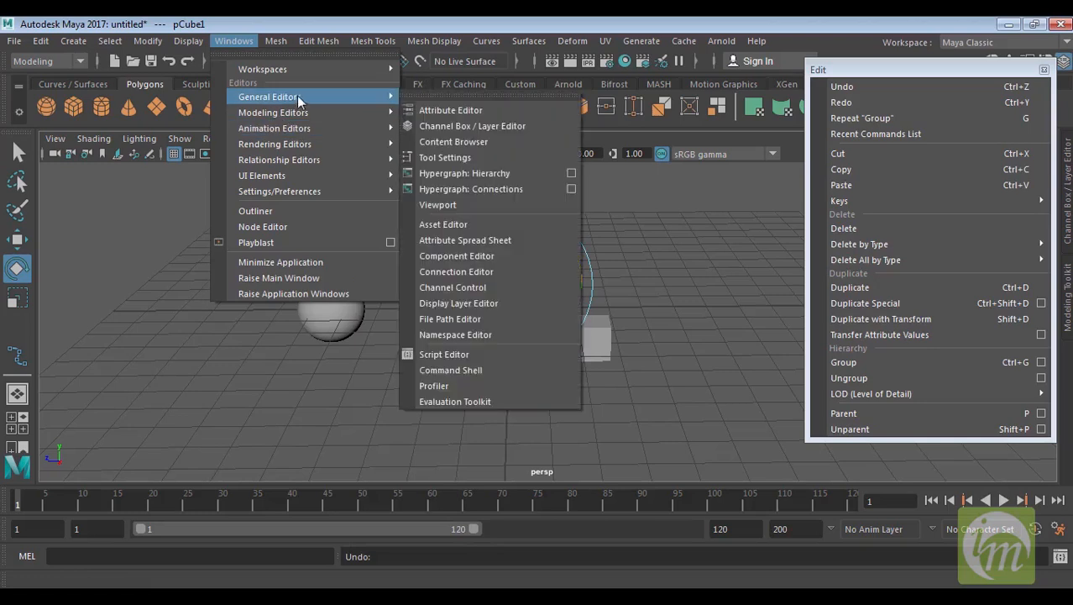
{"action": "left_click", "coordinate": [522, 178]}
{"action": "middle_click_drag", "start_coordinate": [441, 292], "coordinate": [287, 295], "text": "alt"}
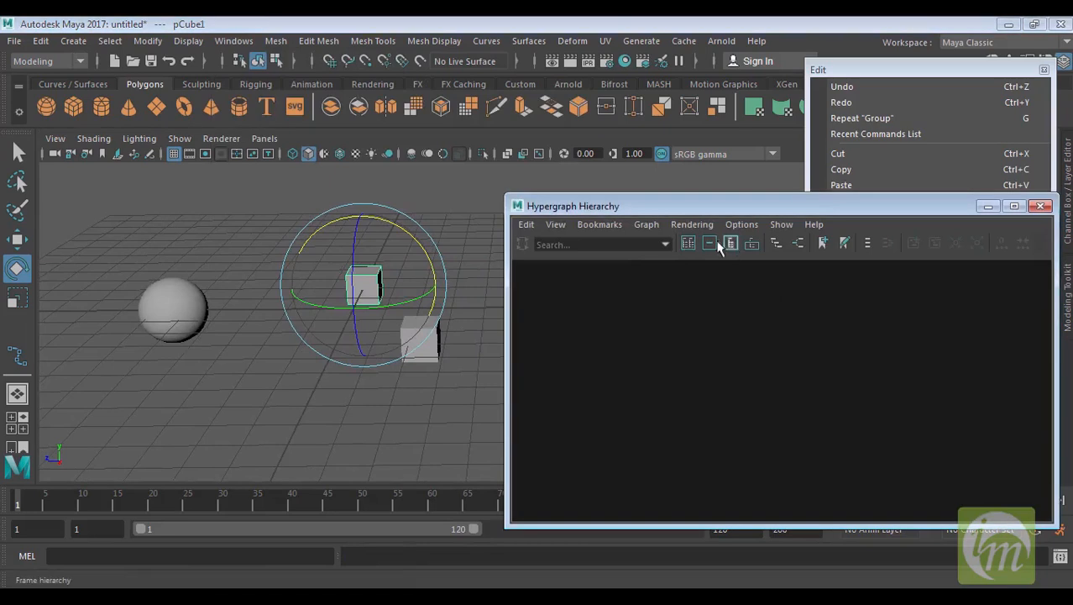
Frame the hierarchy, select the group1 node and rotate the group in the viewport
{"action": "left_click", "coordinate": [689, 242]}
{"action": "left_click", "coordinate": [665, 299]}
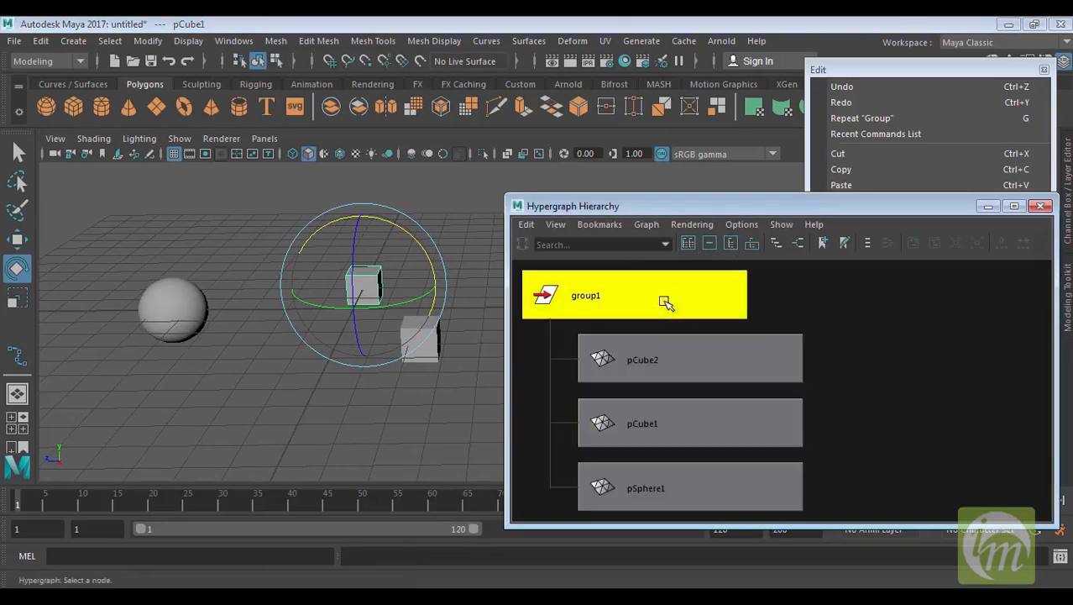
{"action": "middle_click_drag", "start_coordinate": [412, 310], "coordinate": [365, 314], "text": "alt"}
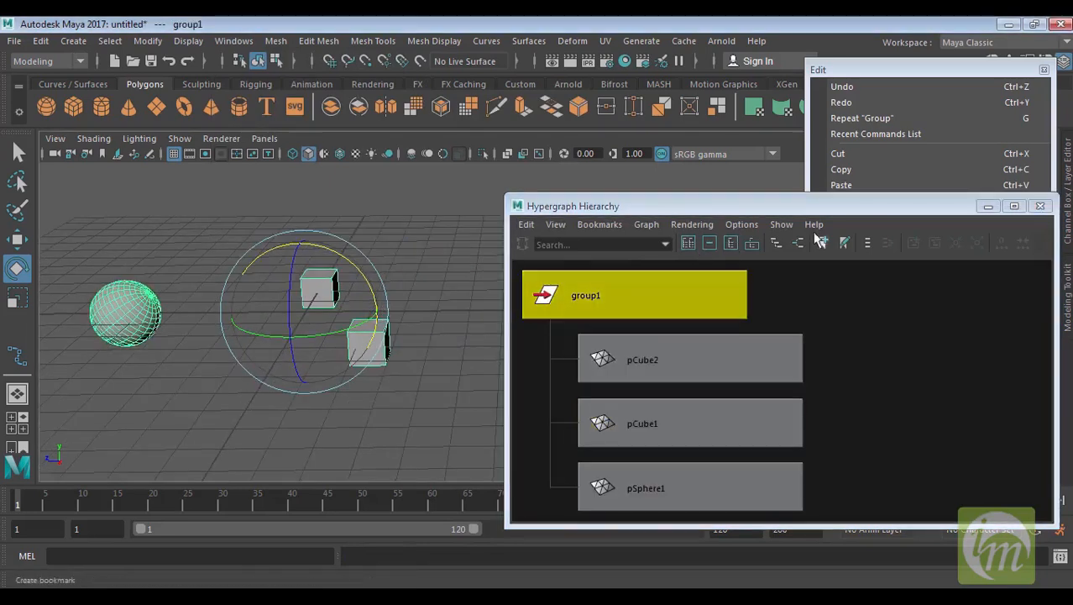
{"action": "left_click_drag", "start_coordinate": [763, 208], "coordinate": [742, 143]}
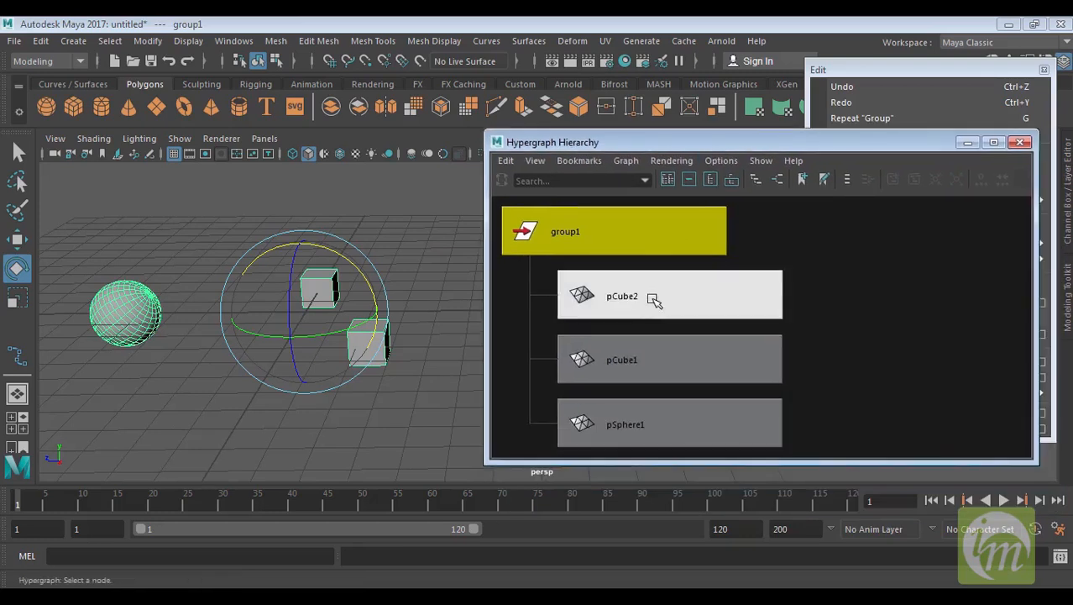
Select the pCube2, pCube1 and pSphere1 nodes in turn, then drag pCube2 out of group1
{"action": "left_click", "coordinate": [653, 298]}
{"action": "left_click", "coordinate": [666, 374]}
{"action": "left_click", "coordinate": [666, 425]}
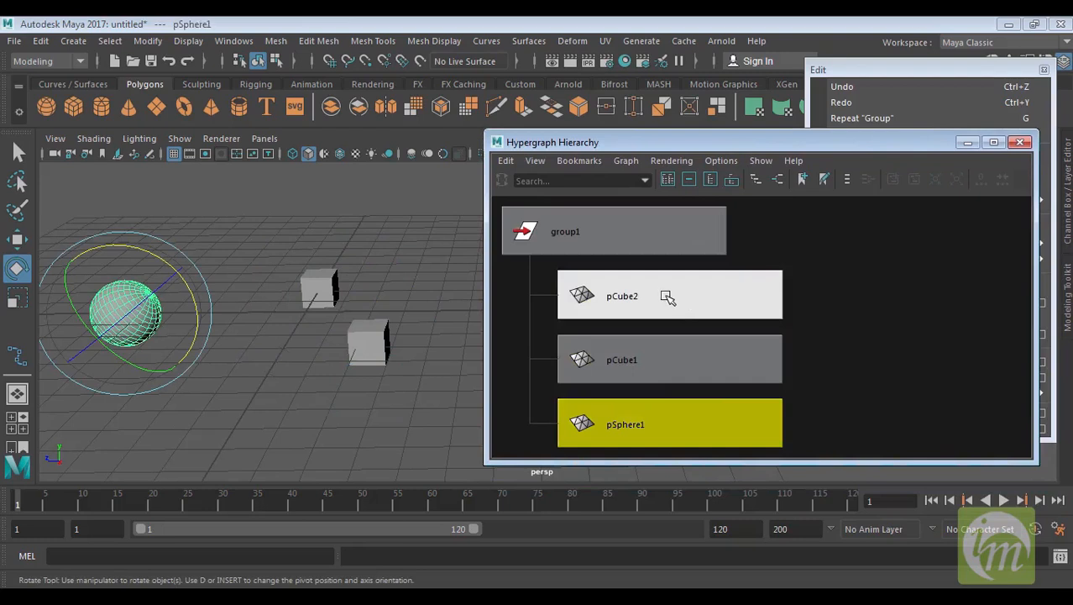
{"action": "middle_click_drag", "start_coordinate": [662, 298], "coordinate": [893, 263]}
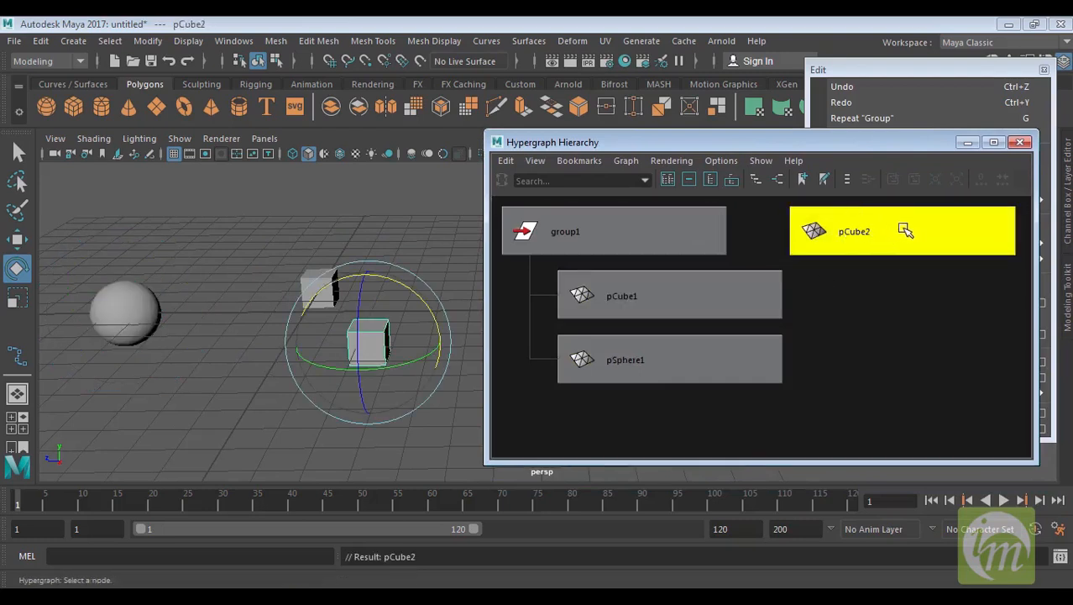
Drag the pCube2 node back onto group1 to reparent it, then close the Hypergraph Hierarchy window
{"action": "left_click", "coordinate": [592, 239]}
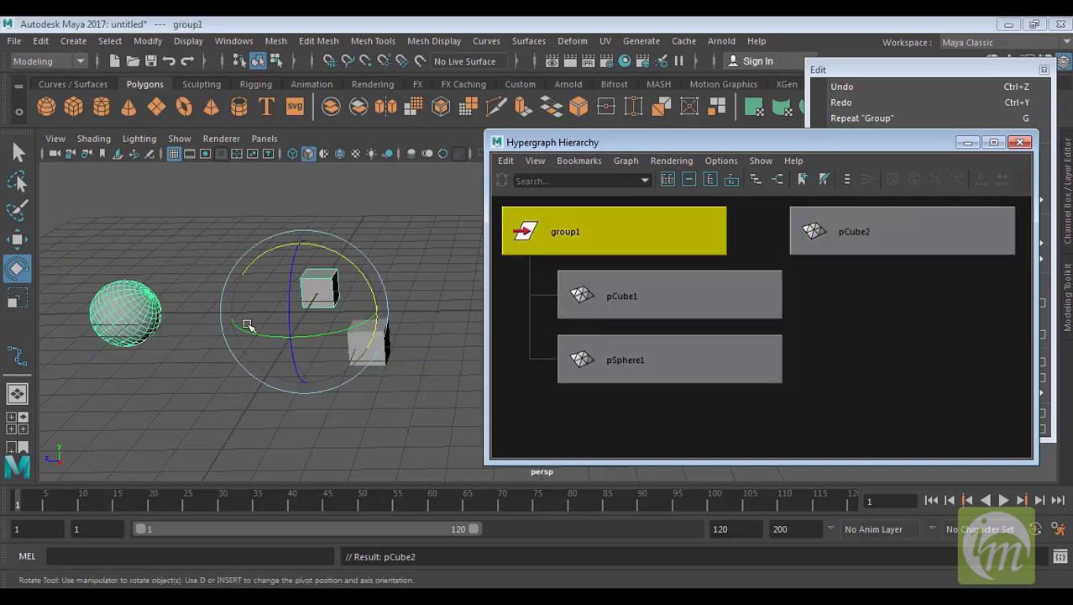
{"action": "middle_click_drag", "start_coordinate": [933, 230], "coordinate": [729, 270]}
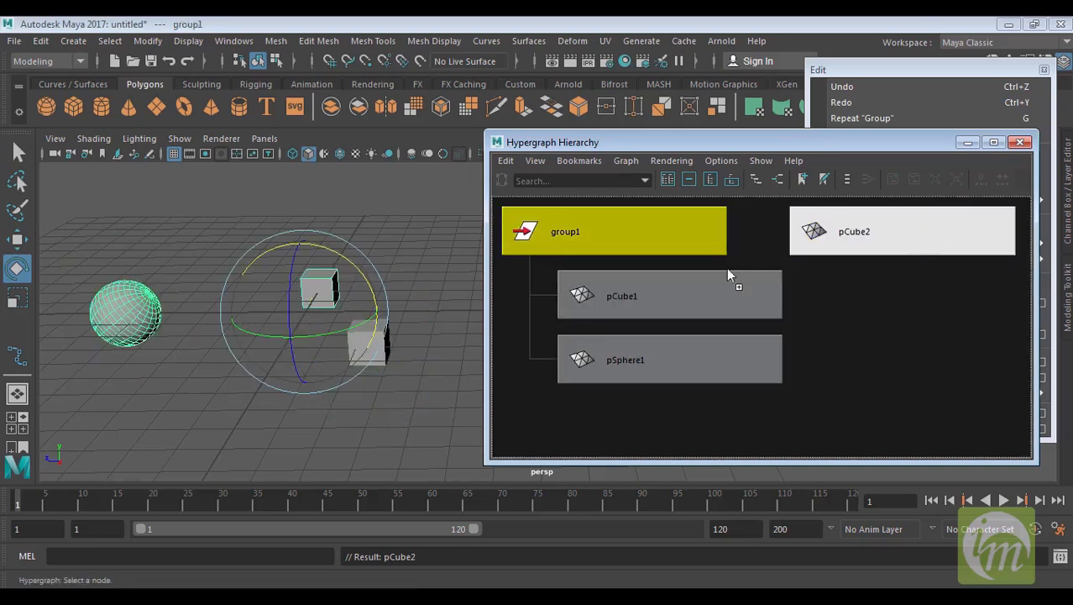
{"action": "middle_click_drag", "start_coordinate": [615, 269], "coordinate": [615, 269]}
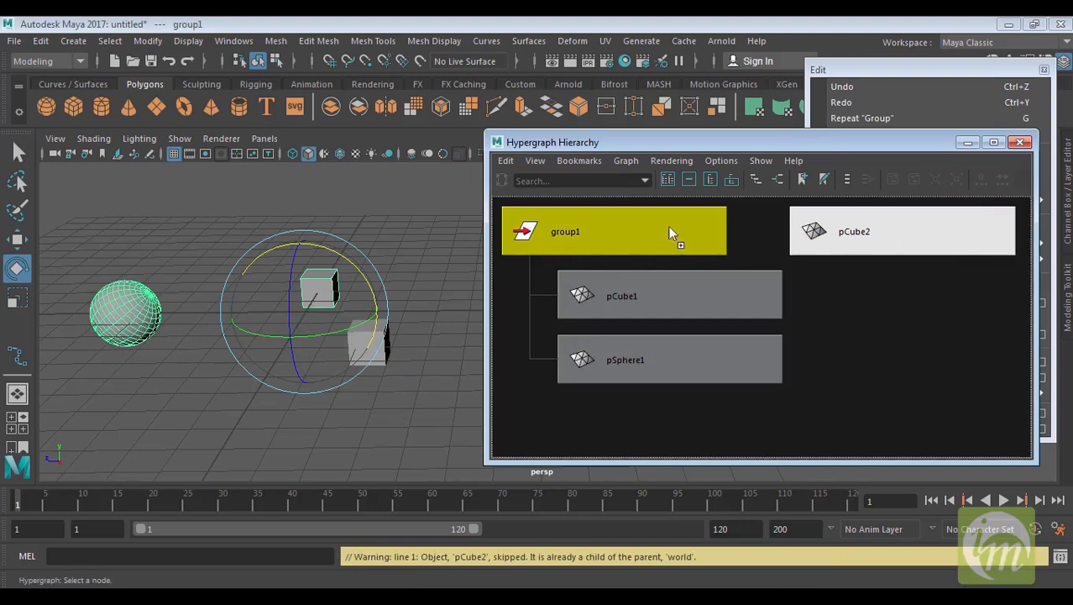
{"action": "middle_click_drag", "start_coordinate": [626, 227], "coordinate": [630, 228]}
{"action": "left_click", "coordinate": [635, 236]}
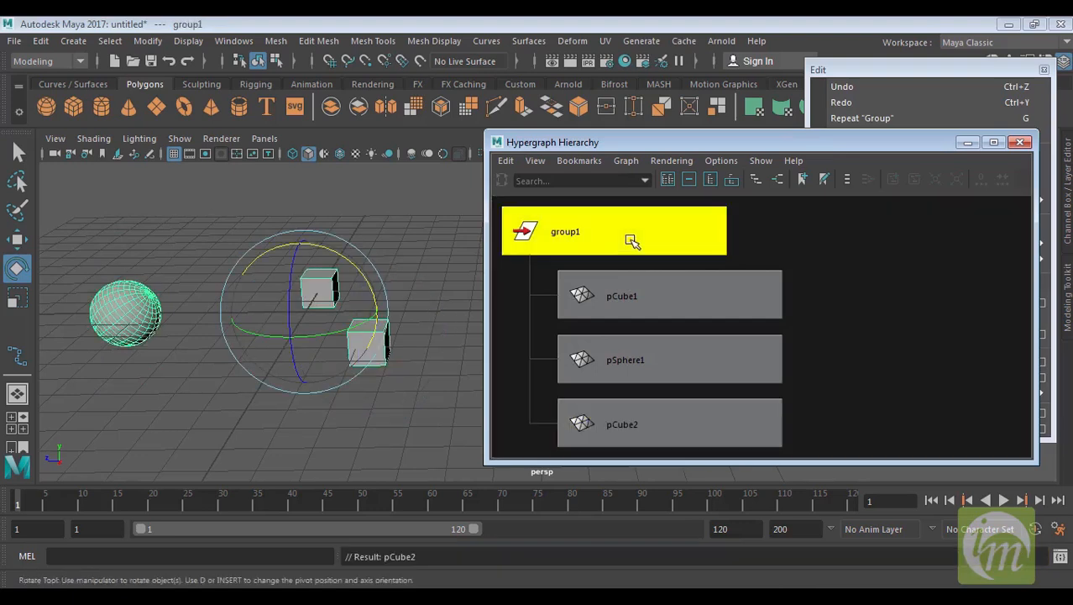
{"action": "left_click", "coordinate": [1018, 144]}
Select the group and ungroup it with the Ungroup command
{"action": "middle_click_drag", "start_coordinate": [426, 318], "coordinate": [500, 311], "text": "alt"}
{"action": "left_click_drag", "start_coordinate": [469, 277], "coordinate": [437, 265]}
{"action": "key", "text": "ctrl+z"}
{"action": "left_click_drag", "start_coordinate": [558, 315], "coordinate": [514, 325], "text": "alt"}
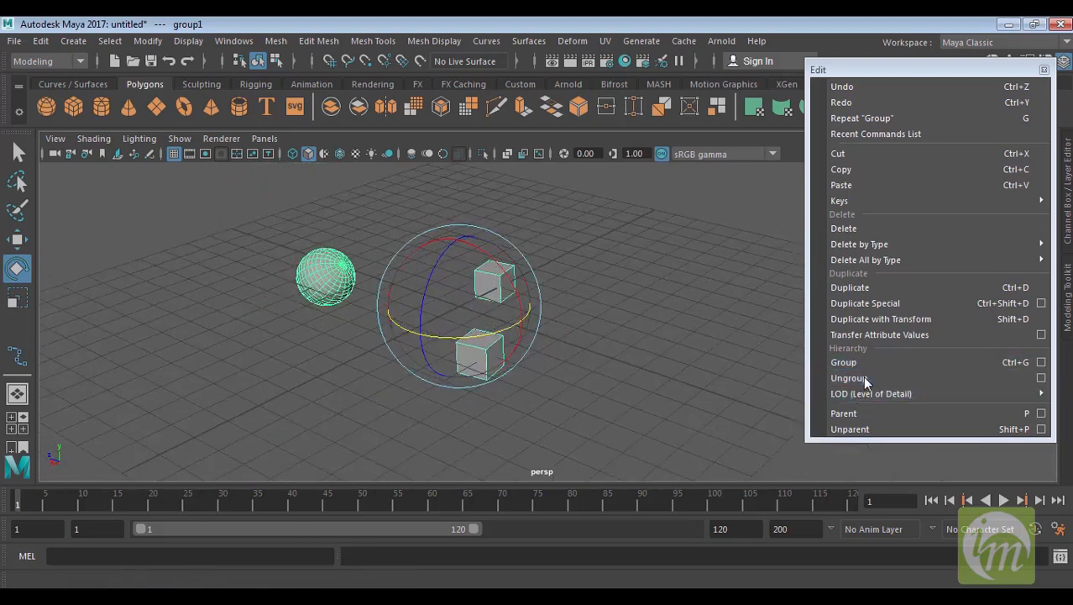
{"action": "left_click", "coordinate": [879, 380]}
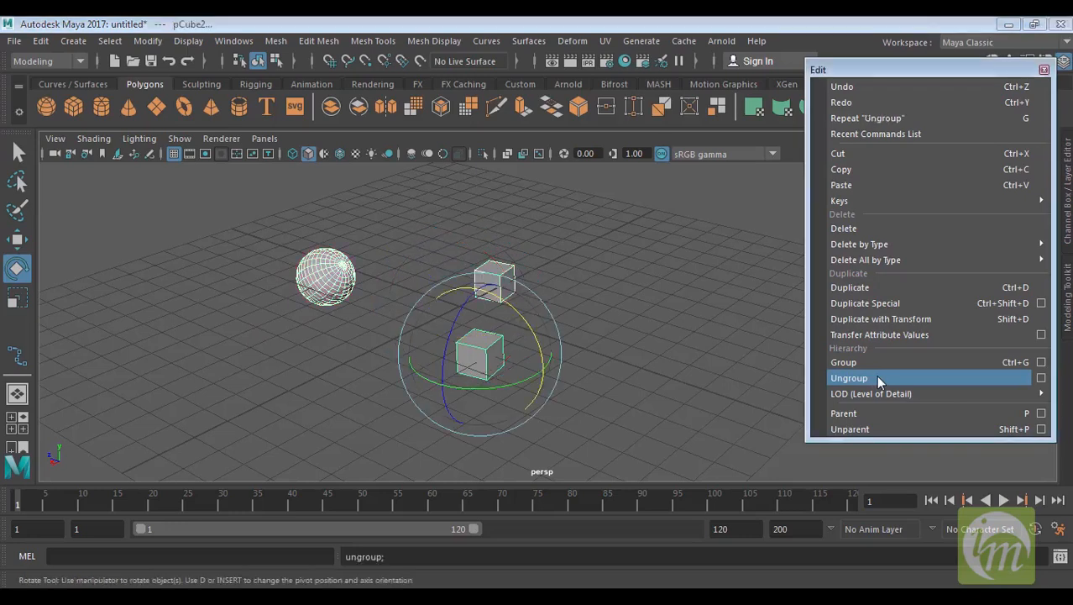
Click each ungrouped object in turn to check that they now select independently
{"action": "left_click", "coordinate": [559, 296]}
{"action": "left_click", "coordinate": [502, 271]}
{"action": "left_click", "coordinate": [336, 278]}
{"action": "left_click", "coordinate": [481, 352]}
{"action": "left_click", "coordinate": [336, 267]}
{"action": "left_click", "coordinate": [502, 267]}
{"action": "left_click", "coordinate": [487, 374]}
{"action": "left_click_drag", "start_coordinate": [504, 376], "coordinate": [663, 363], "text": "alt"}
{"action": "left_click", "coordinate": [608, 267]}
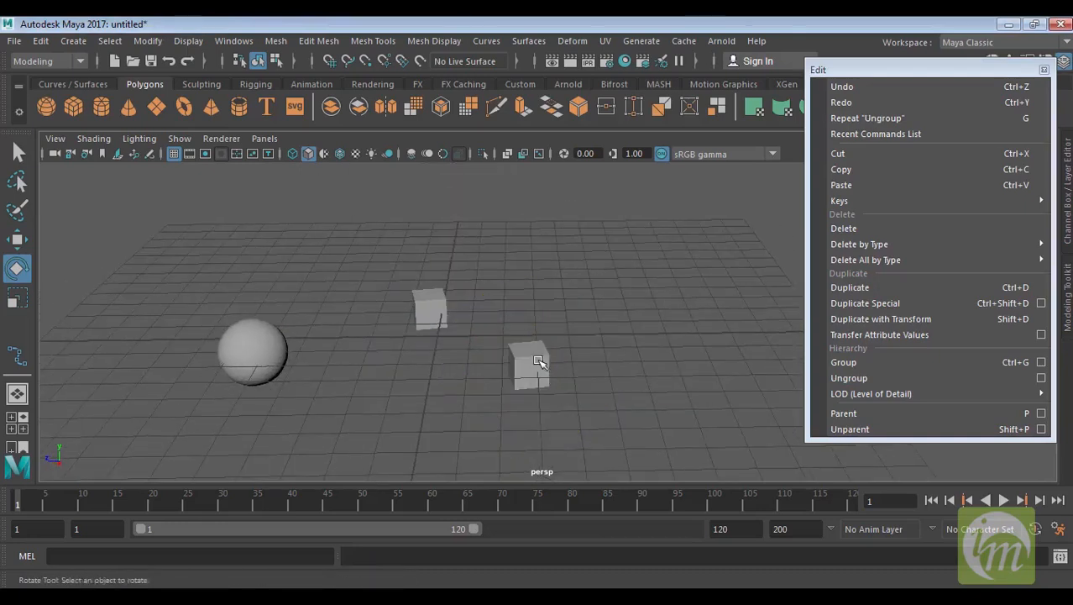
{"action": "left_click", "coordinate": [539, 361]}
{"action": "left_click", "coordinate": [432, 309]}
{"action": "key", "text": "w"}
{"action": "left_click_drag", "start_coordinate": [402, 336], "coordinate": [406, 371], "text": "alt"}
{"action": "left_click", "coordinate": [373, 400]}
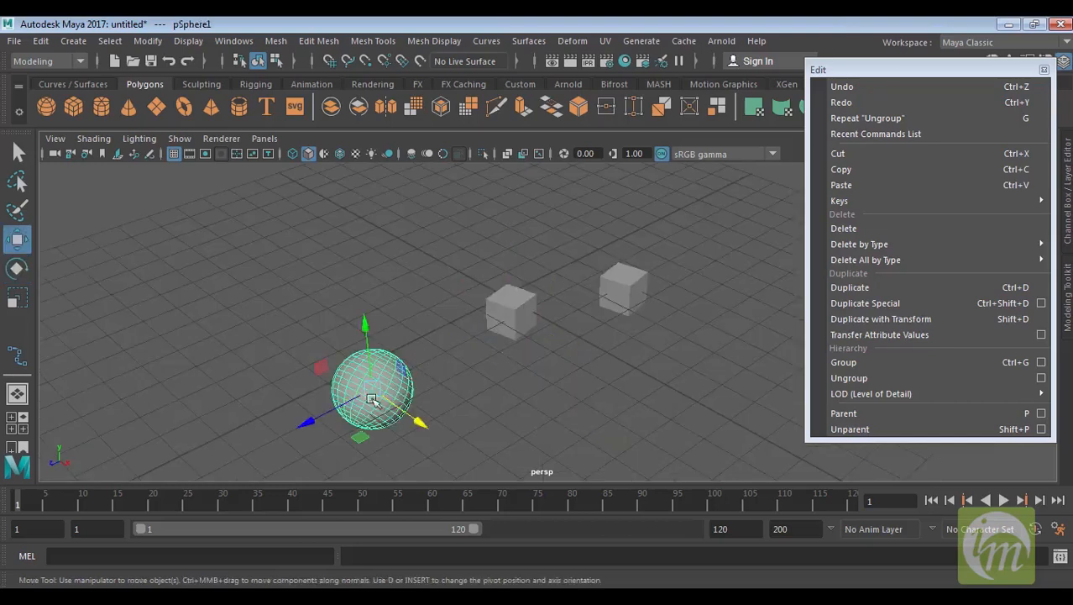
Move the right cube closer to the middle cube with the Move tool
{"action": "left_click_drag", "start_coordinate": [308, 420], "coordinate": [382, 381]}
{"action": "left_click_drag", "start_coordinate": [542, 353], "coordinate": [461, 357], "text": "alt"}
{"action": "left_click", "coordinate": [590, 311]}
{"action": "left_click_drag", "start_coordinate": [635, 316], "coordinate": [552, 331], "text": "alt"}
{"action": "left_click_drag", "start_coordinate": [487, 356], "coordinate": [519, 330]}
{"action": "left_click_drag", "start_coordinate": [515, 275], "coordinate": [502, 270]}
{"action": "left_click_drag", "start_coordinate": [539, 313], "coordinate": [623, 300], "text": "alt"}
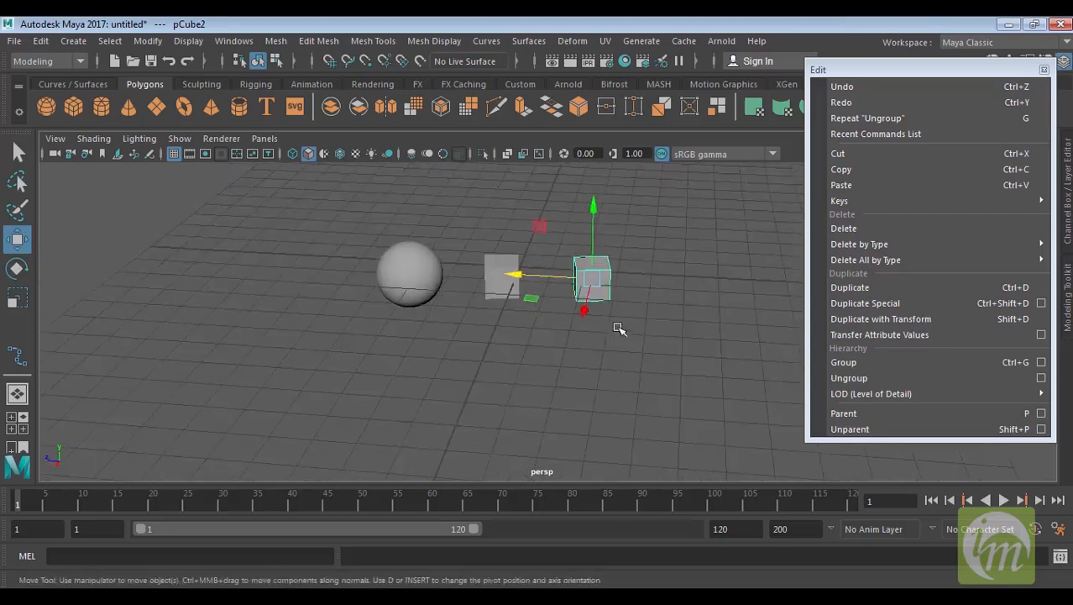
{"action": "middle_click_drag", "start_coordinate": [617, 328], "coordinate": [626, 357], "text": "alt"}
{"action": "left_click_drag", "start_coordinate": [722, 358], "coordinate": [527, 310]}
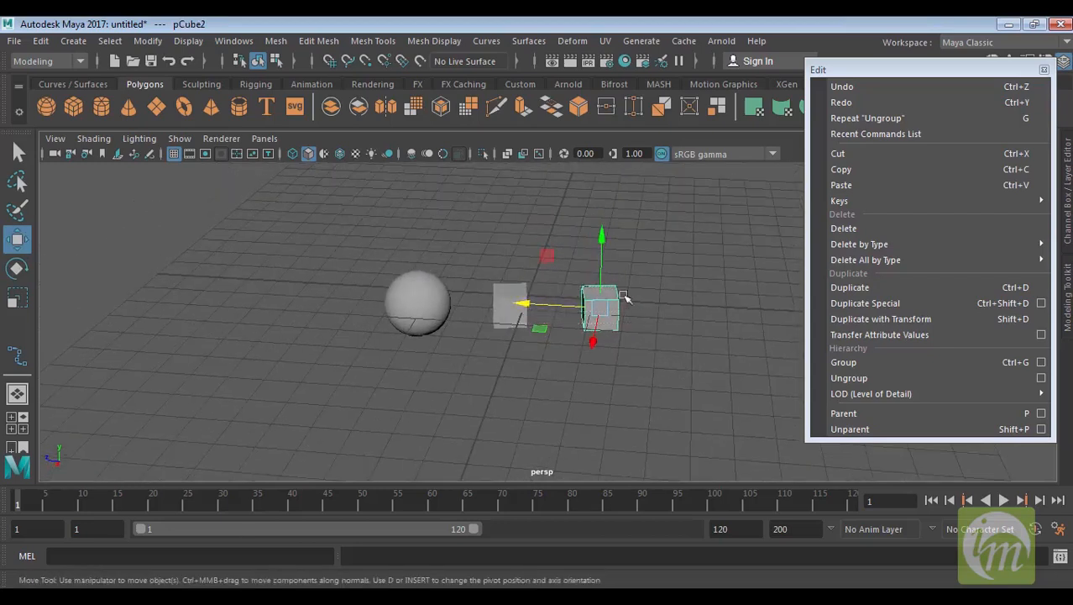
{"action": "left_click_drag", "start_coordinate": [607, 301], "coordinate": [509, 307]}
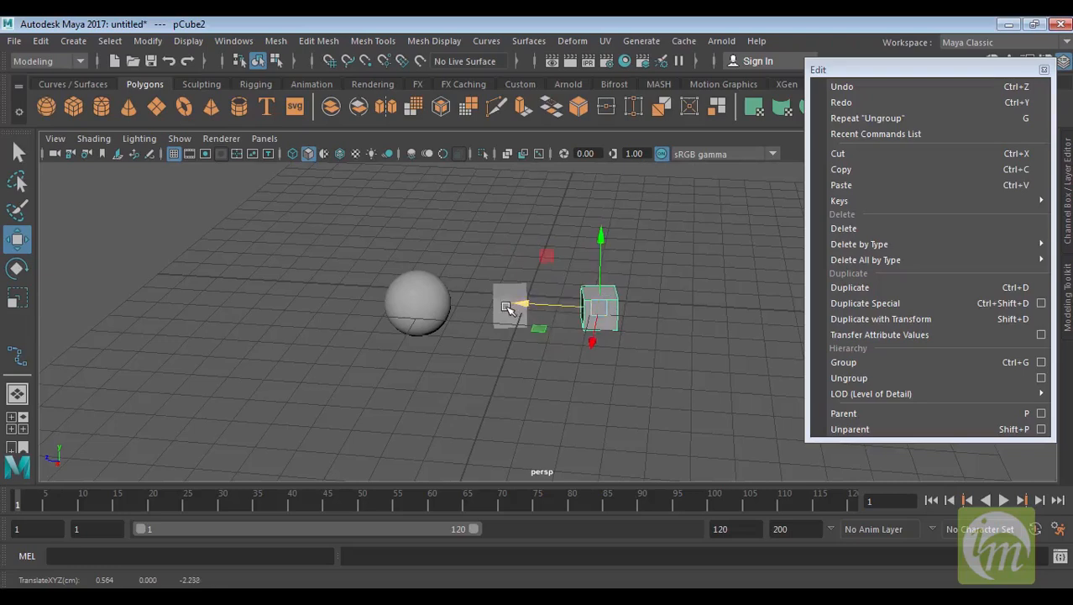
Select the right cube and then the middle cube and parent the right cube to the middle cube
{"action": "left_click", "coordinate": [497, 309], "text": "shift"}
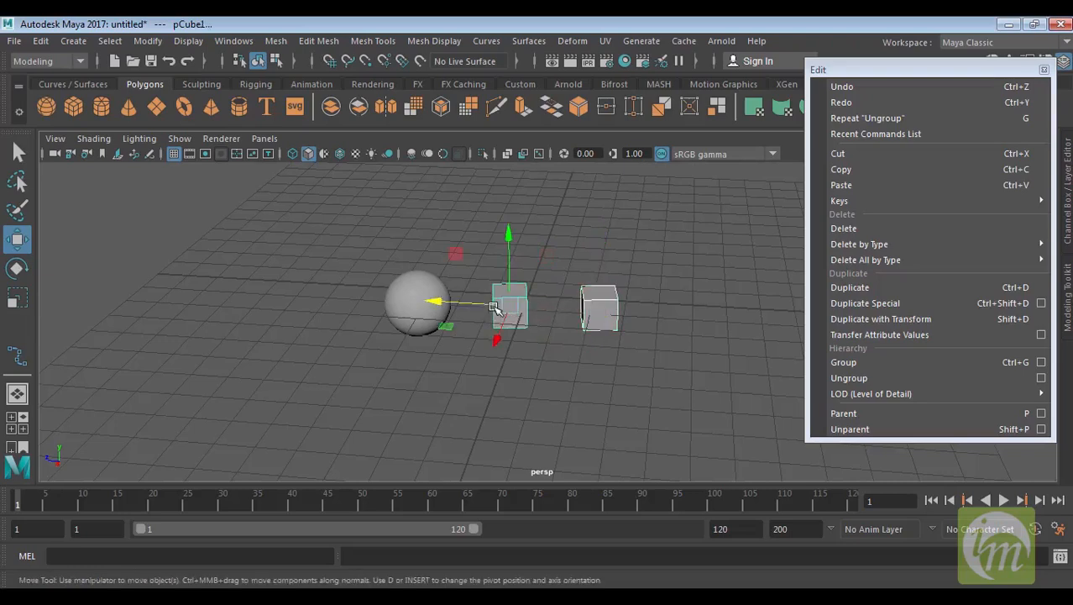
{"action": "left_click", "coordinate": [415, 279], "text": "shift"}
{"action": "left_click", "coordinate": [854, 416]}
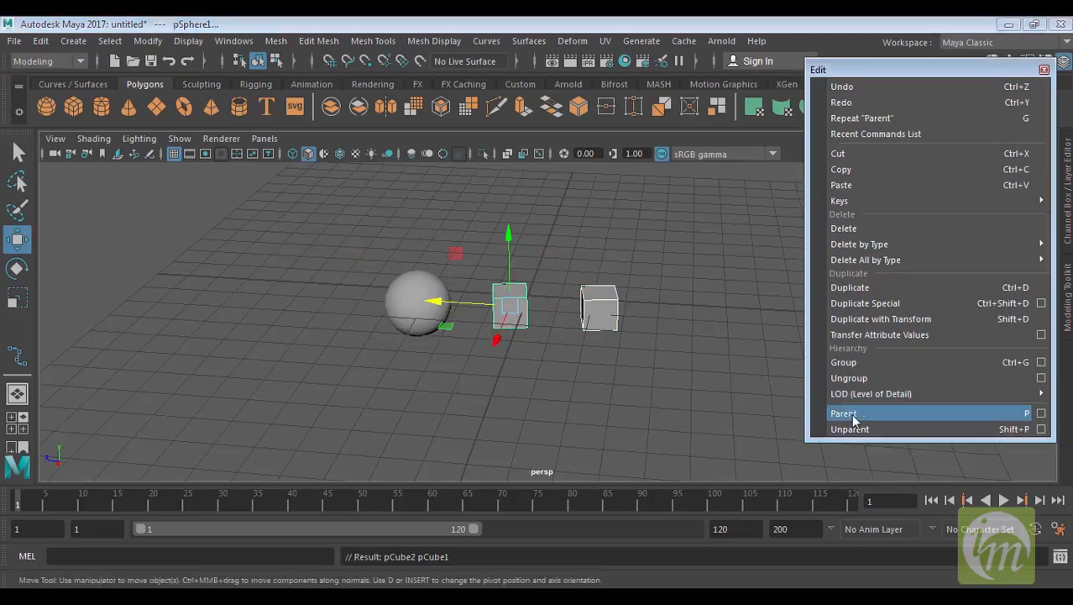
Select the cubes and the sphere in turn to inspect the new parent-child selection highlighting
{"action": "left_click", "coordinate": [629, 386]}
{"action": "left_click", "coordinate": [598, 314]}
{"action": "left_click", "coordinate": [509, 304]}
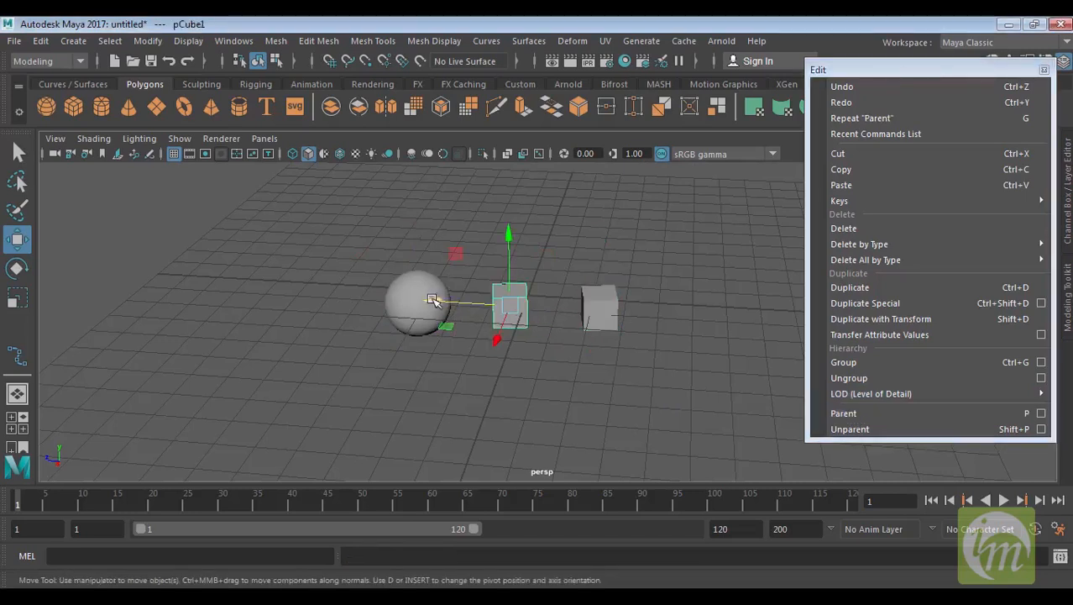
{"action": "left_click", "coordinate": [416, 291]}
{"action": "left_click_drag", "start_coordinate": [667, 333], "coordinate": [663, 357], "text": "alt"}
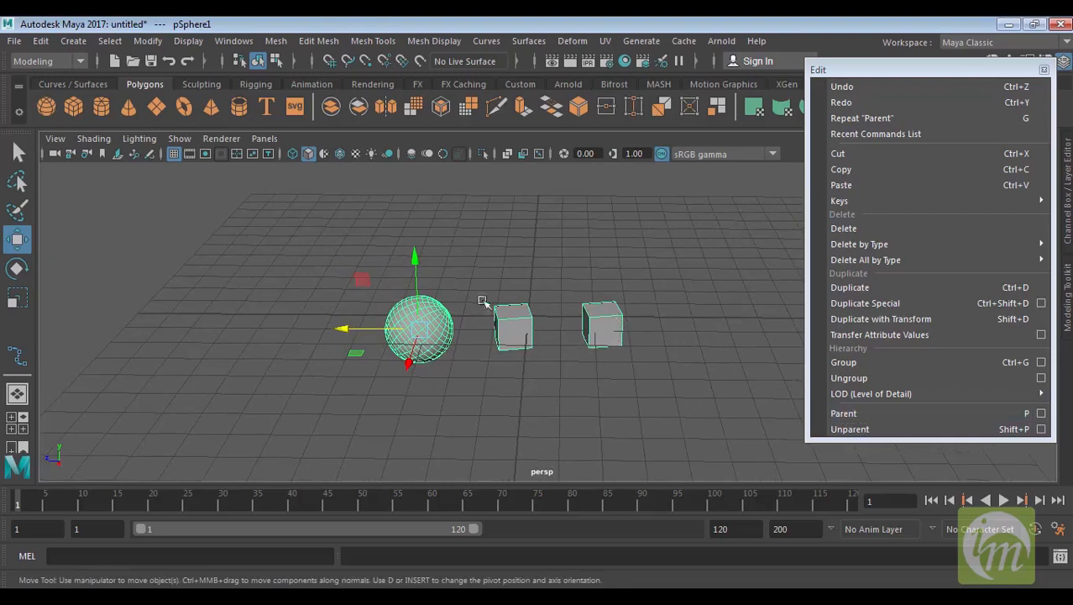
{"action": "left_click", "coordinate": [638, 351]}
{"action": "left_click", "coordinate": [609, 323]}
{"action": "left_click", "coordinate": [504, 319]}
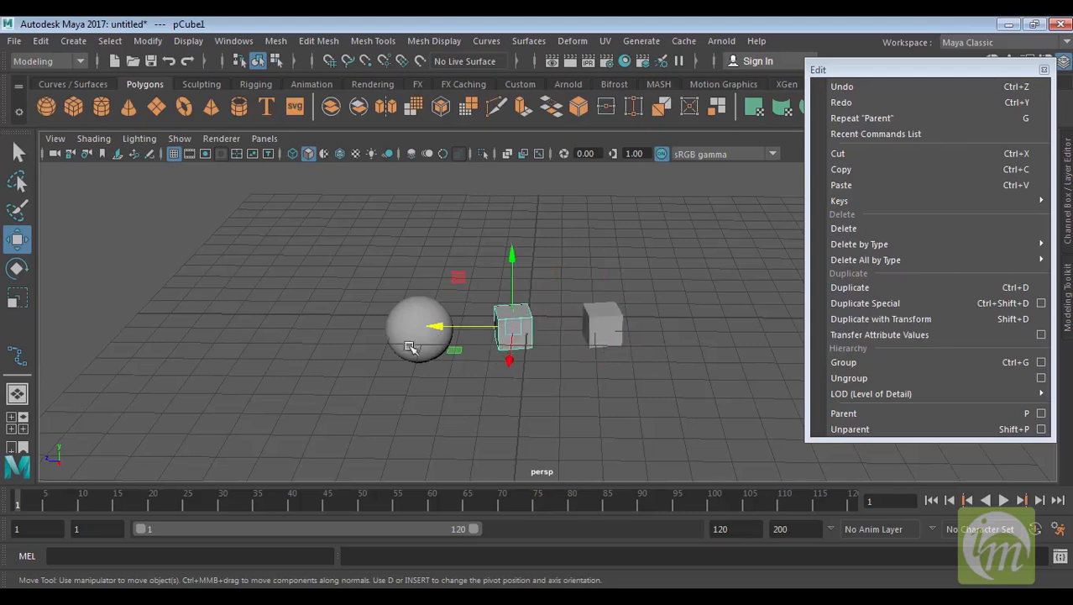
{"action": "left_click", "coordinate": [413, 315], "text": "shift"}
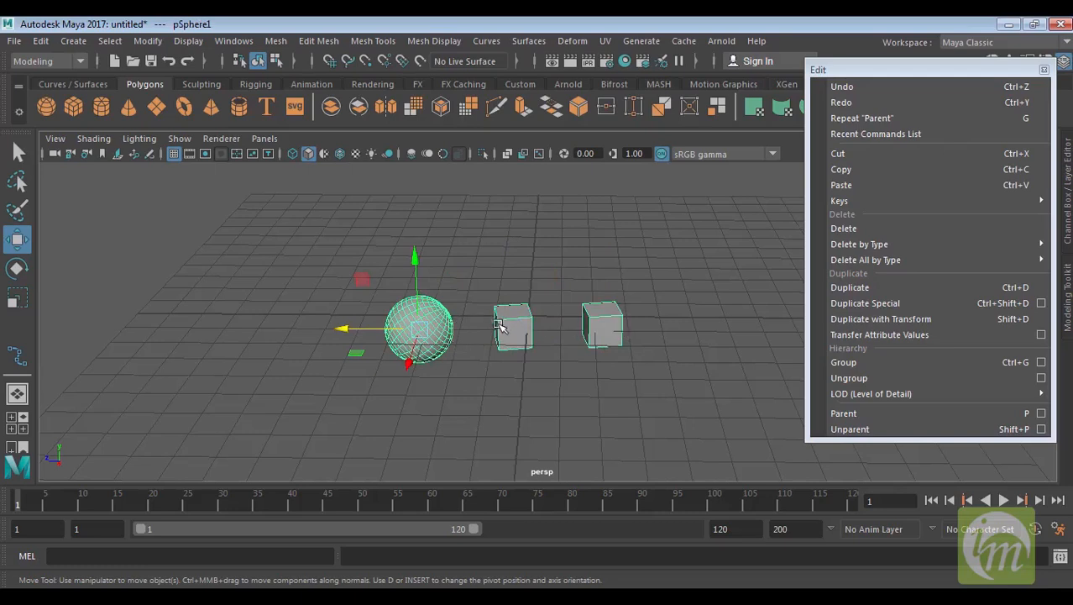
{"action": "left_click_drag", "start_coordinate": [493, 334], "coordinate": [441, 355], "text": "alt"}
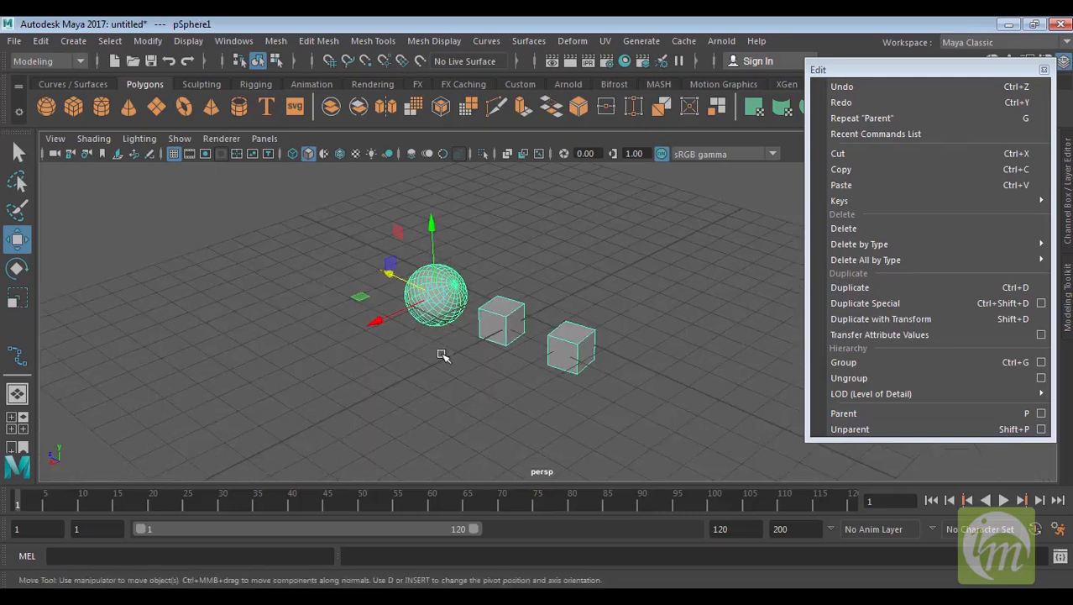
Move the right cube away from the middle cube with the Move tool, then select the middle cube
{"action": "key", "text": "e"}
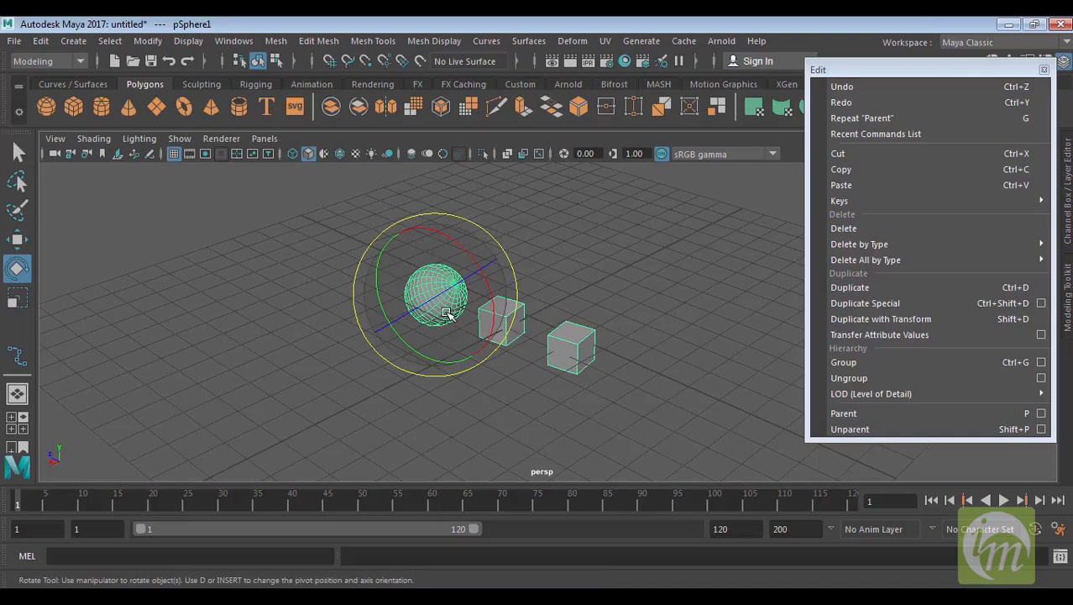
{"action": "left_click", "coordinate": [578, 355]}
{"action": "key", "text": "w"}
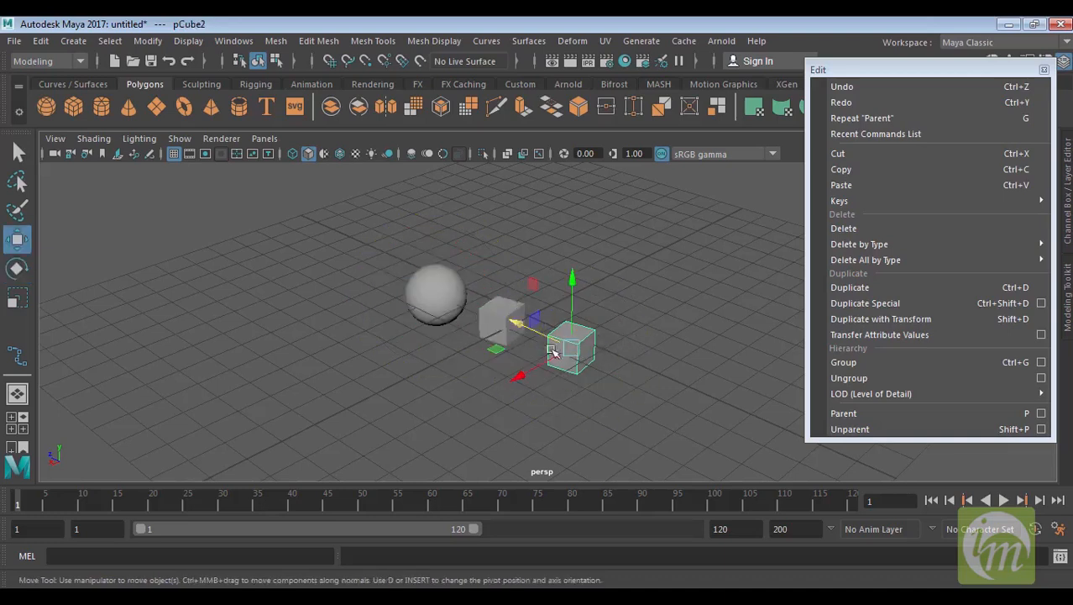
{"action": "left_click_drag", "start_coordinate": [553, 353], "coordinate": [588, 319]}
{"action": "left_click", "coordinate": [504, 321]}
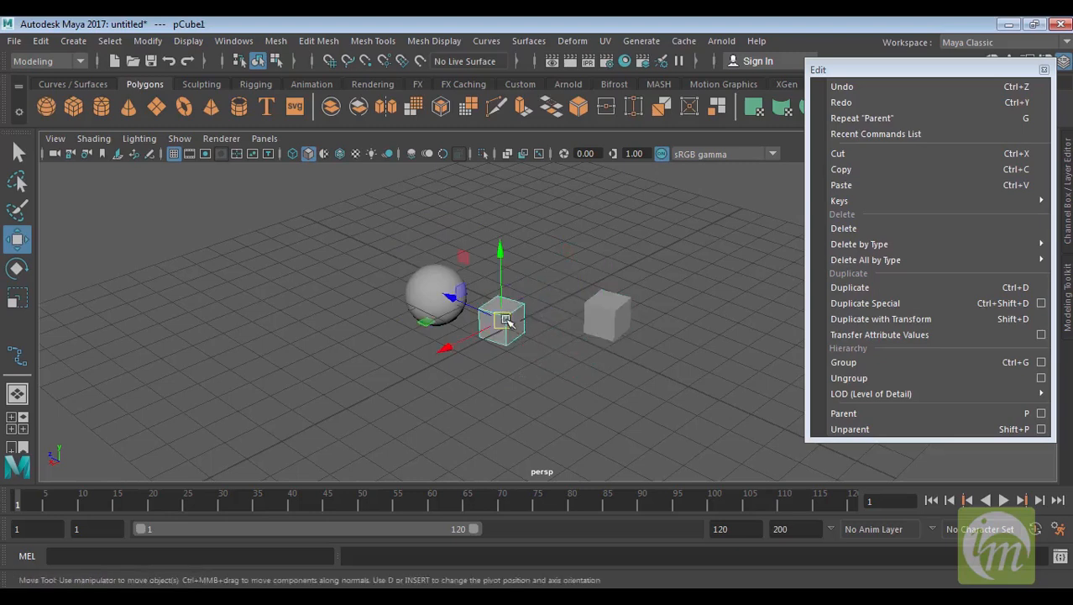
Select the sphere and move it with the Move tool so its child cubes follow
{"action": "left_click_drag", "start_coordinate": [506, 320], "coordinate": [542, 292]}
{"action": "left_click", "coordinate": [443, 293]}
{"action": "middle_click_drag", "start_coordinate": [468, 345], "coordinate": [493, 401], "text": "alt"}
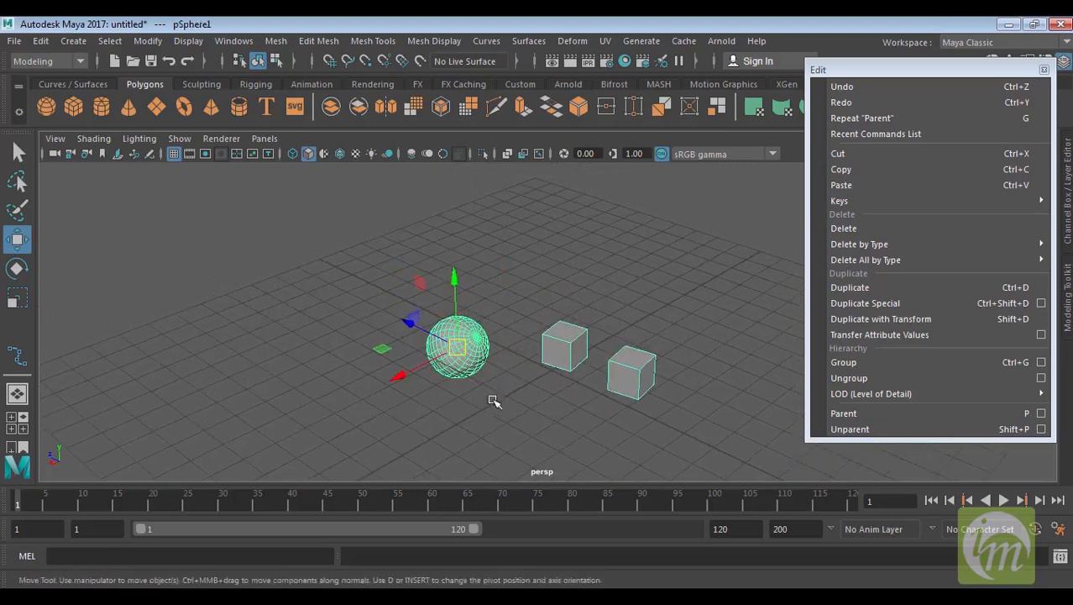
{"action": "middle_click_drag", "start_coordinate": [404, 365], "coordinate": [424, 370]}
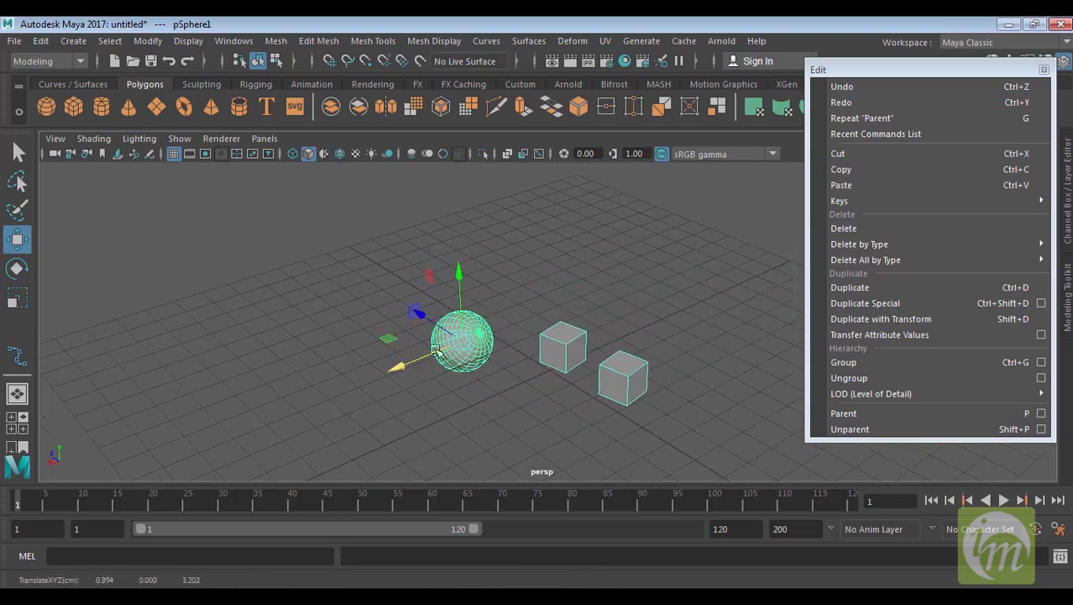
{"action": "middle_click_drag", "start_coordinate": [501, 358], "coordinate": [500, 338], "text": "alt"}
Rotate the sphere hierarchy with the Rotate tool twice, undoing each rotation
{"action": "key", "text": "e"}
{"action": "left_click_drag", "start_coordinate": [497, 292], "coordinate": [501, 314]}
{"action": "key", "text": "ctrl+z"}
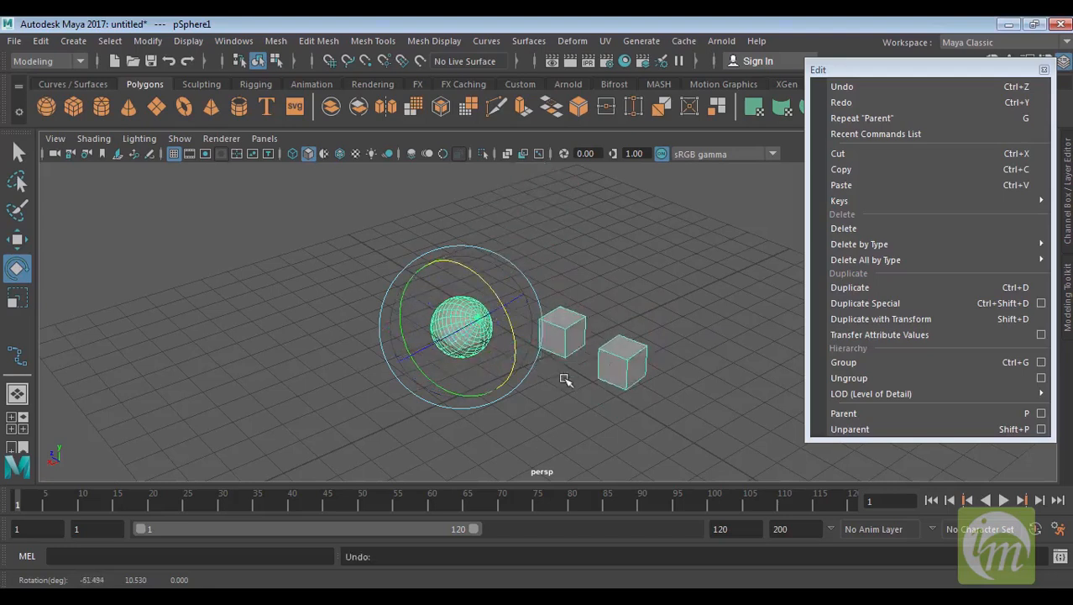
{"action": "left_click_drag", "start_coordinate": [565, 376], "coordinate": [648, 355], "text": "alt"}
{"action": "left_click", "coordinate": [651, 354]}
{"action": "left_click", "coordinate": [562, 328]}
{"action": "left_click", "coordinate": [446, 341]}
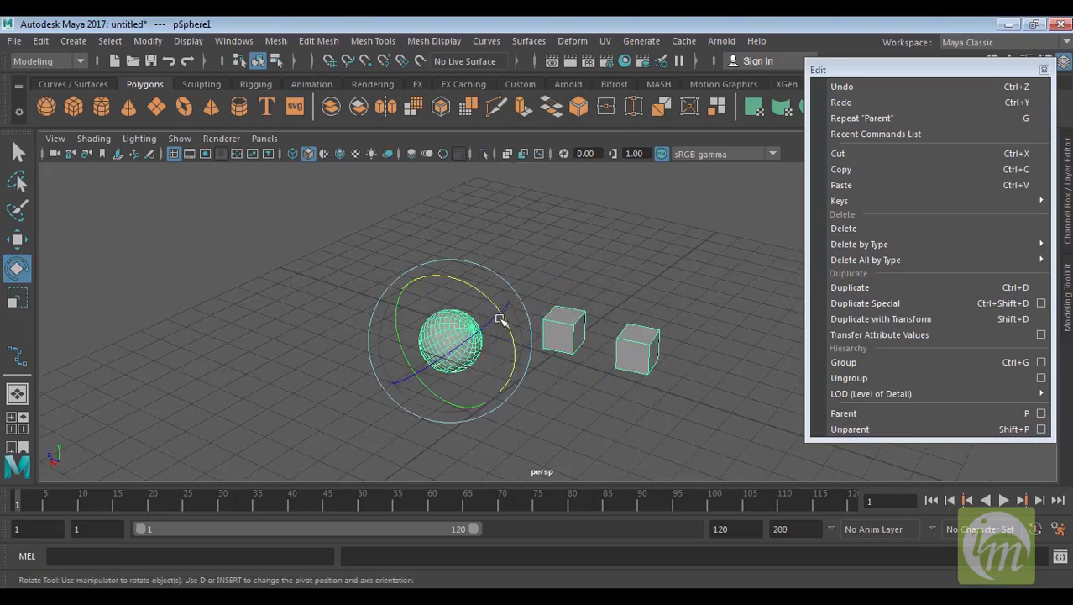
{"action": "left_click_drag", "start_coordinate": [508, 333], "coordinate": [496, 357]}
{"action": "key", "text": "ctrl+z"}
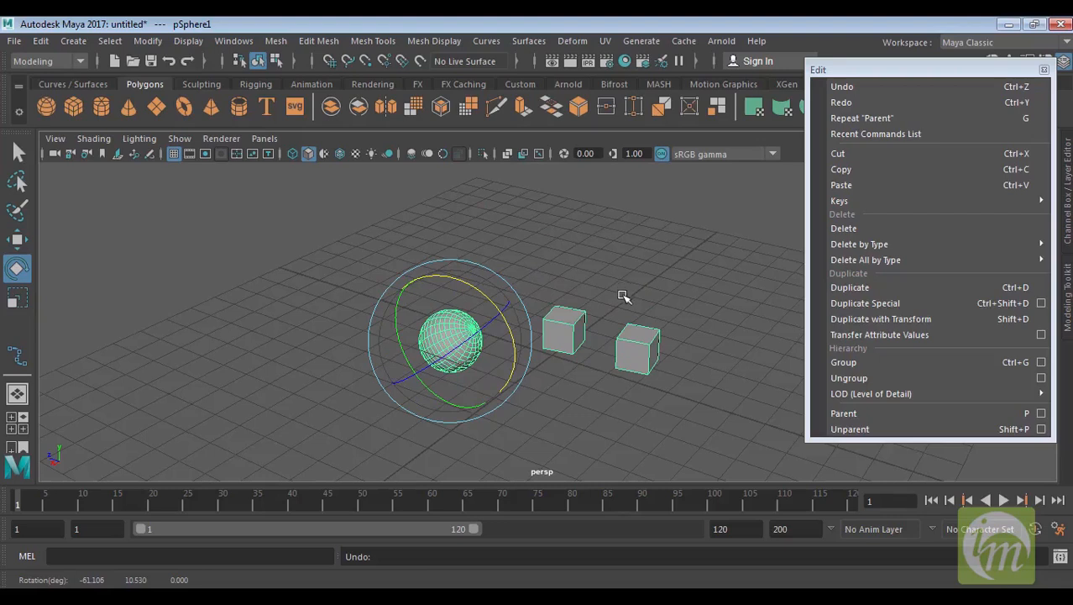
Delete all objects in the scene
{"action": "left_click_drag", "start_coordinate": [693, 403], "coordinate": [287, 292]}
{"action": "key", "text": "Delete"}
Create a polygon sphere and a polygon cube, and move the cube beside the sphere
{"action": "left_click", "coordinate": [49, 109]}
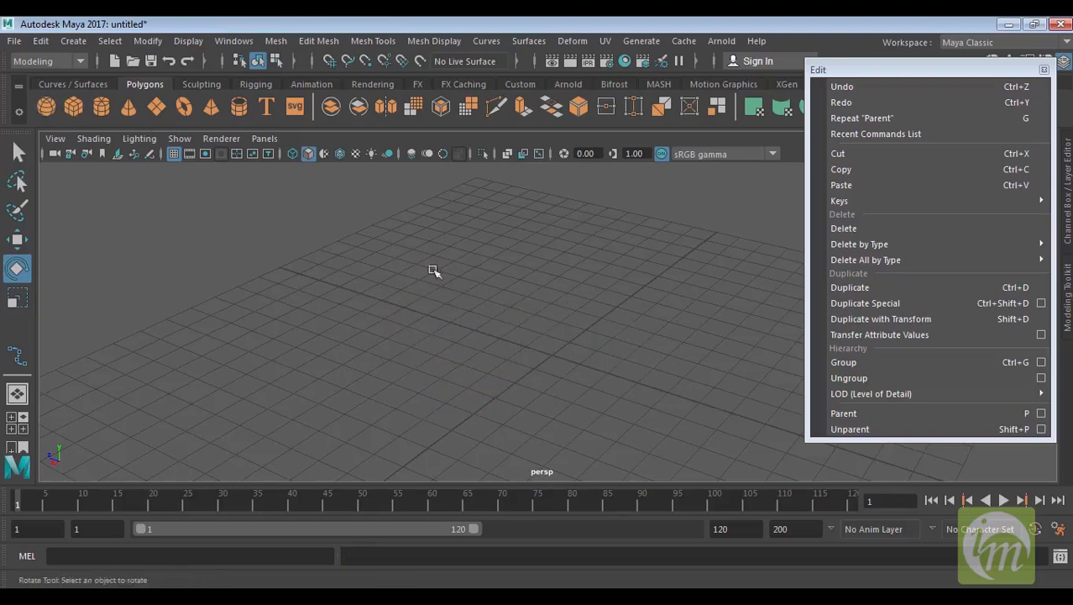
{"action": "middle_click_drag", "start_coordinate": [639, 338], "coordinate": [618, 314], "text": "alt"}
{"action": "left_click", "coordinate": [73, 105]}
{"action": "mouse_move", "coordinate": [626, 340]}
{"action": "left_mouse_down", "text": "alt"}
{"action": "mouse_move", "coordinate": [621, 351]}
{"action": "mouse_move", "coordinate": [640, 350]}
{"action": "left_mouse_up", "text": "alt"}
{"action": "key", "text": "w"}
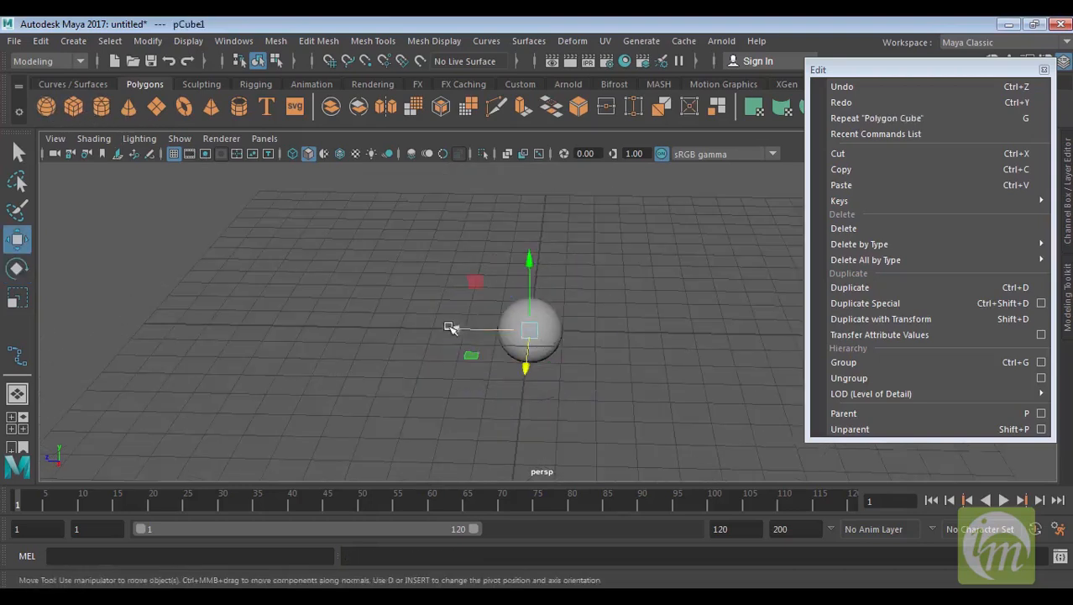
{"action": "left_click_drag", "start_coordinate": [473, 330], "coordinate": [386, 328]}
Select the cube and then the sphere and parent the cube to the sphere
{"action": "left_click", "coordinate": [582, 292]}
{"action": "left_click", "coordinate": [556, 336]}
{"action": "left_click_drag", "start_coordinate": [600, 347], "coordinate": [593, 321], "text": "alt"}
{"action": "right_click_drag", "start_coordinate": [595, 337], "coordinate": [620, 450], "text": "alt"}
{"action": "left_click_drag", "start_coordinate": [690, 387], "coordinate": [630, 393], "text": "alt"}
{"action": "right_click_drag", "start_coordinate": [655, 405], "coordinate": [669, 420], "text": "alt"}
{"action": "left_click_drag", "start_coordinate": [669, 420], "coordinate": [618, 367], "text": "alt"}
{"action": "left_click", "coordinate": [393, 300]}
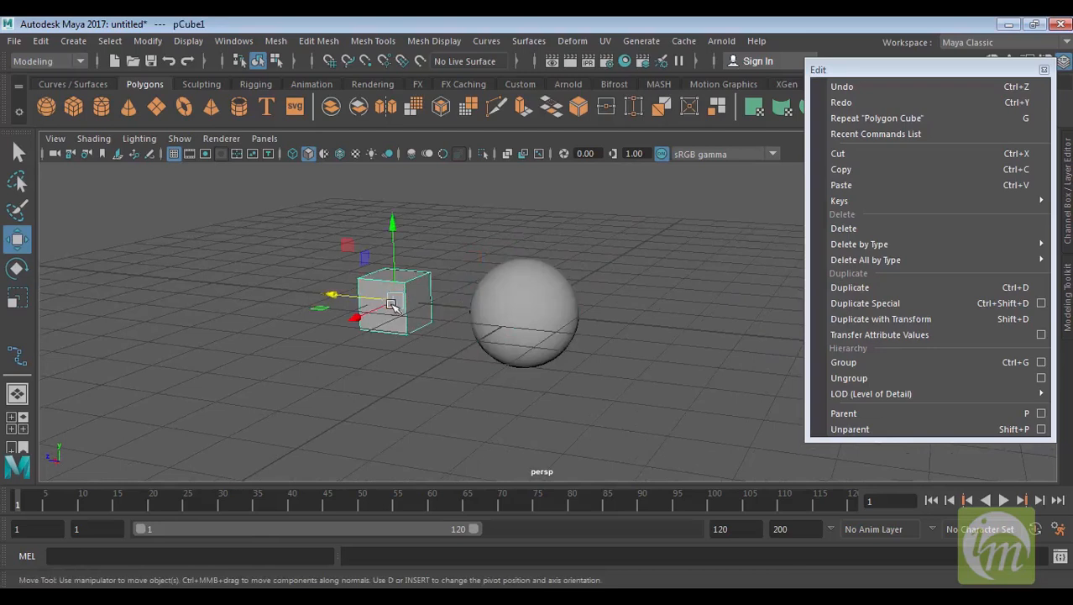
{"action": "left_click", "coordinate": [537, 294]}
{"action": "left_click_drag", "start_coordinate": [430, 311], "coordinate": [420, 316], "text": "alt"}
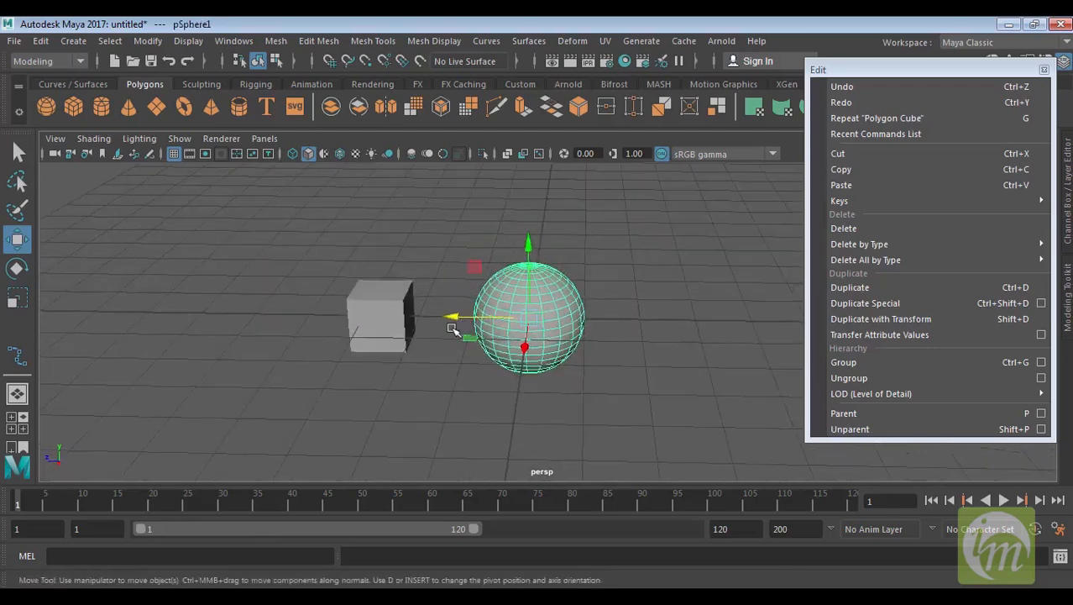
{"action": "left_click", "coordinate": [388, 302]}
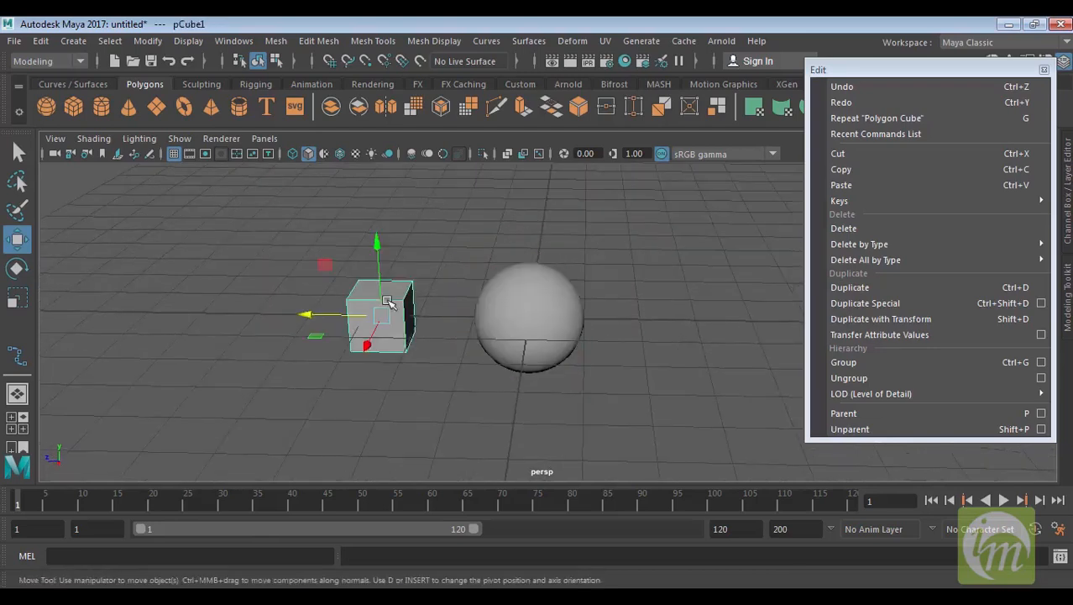
{"action": "left_click", "coordinate": [549, 299]}
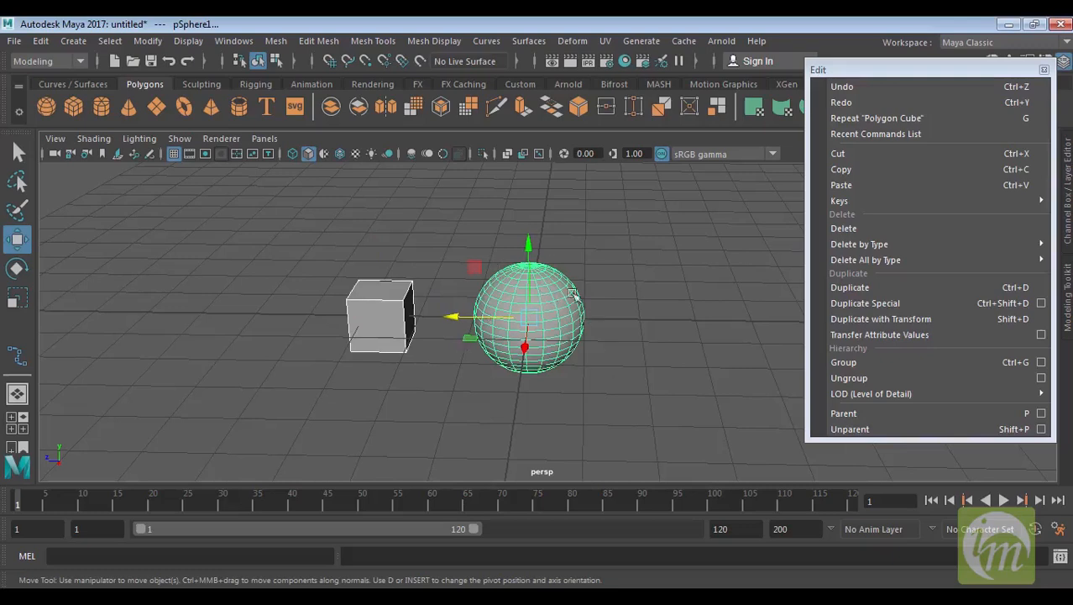
{"action": "left_click", "coordinate": [843, 413]}
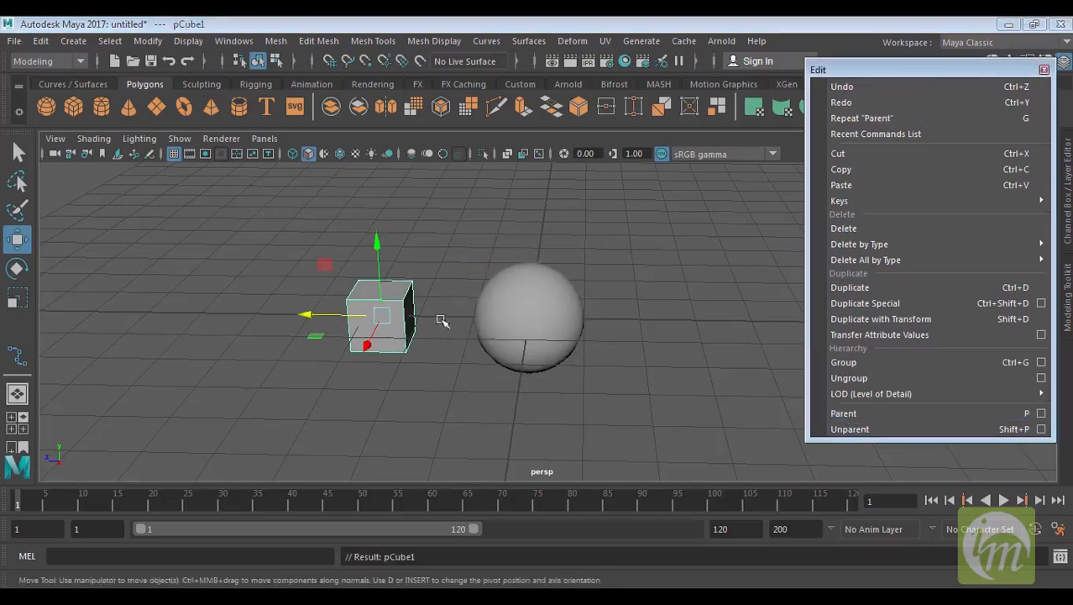
Nudge the cube, then move the sphere with its child cube toward the grid's near corner
{"action": "left_click", "coordinate": [430, 318]}
{"action": "left_click", "coordinate": [408, 308]}
{"action": "mouse_move", "coordinate": [322, 317]}
{"action": "left_mouse_down"}
{"action": "mouse_move", "coordinate": [241, 316]}
{"action": "mouse_move", "coordinate": [331, 316]}
{"action": "left_mouse_up"}
{"action": "left_click", "coordinate": [555, 302]}
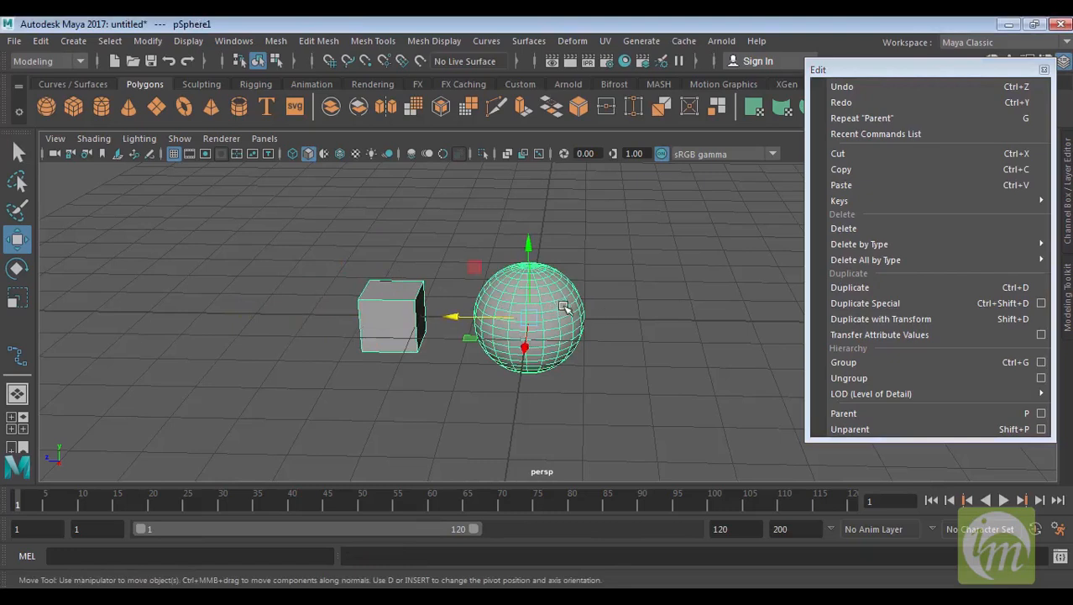
{"action": "left_click_drag", "start_coordinate": [568, 347], "coordinate": [534, 307], "text": "alt"}
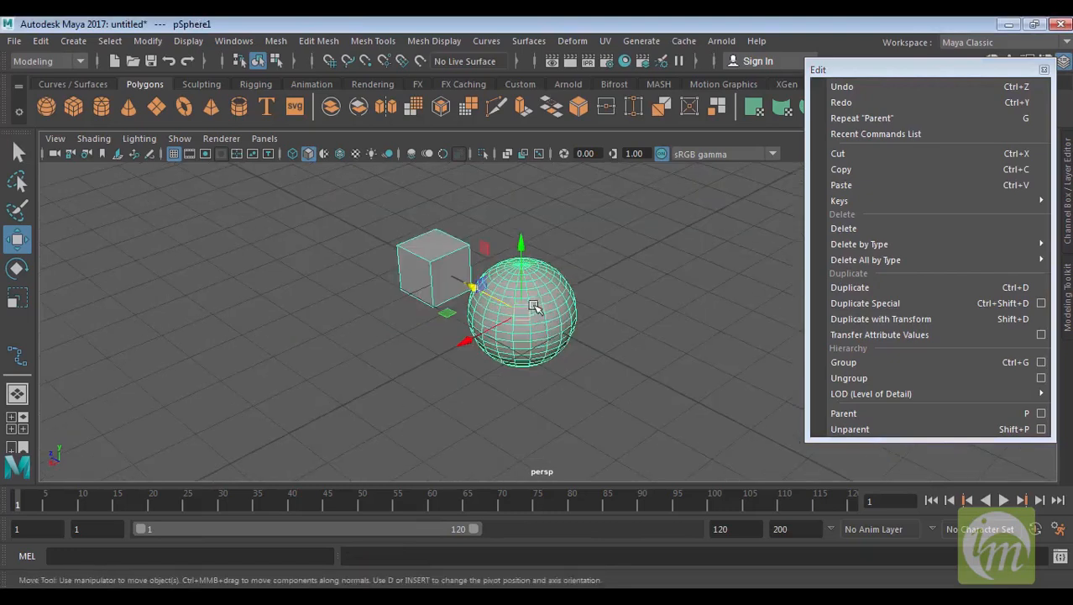
{"action": "middle_click_drag", "start_coordinate": [467, 276], "coordinate": [424, 293], "text": "alt"}
{"action": "scroll", "coordinate": [470, 346], "scroll_direction": "down", "scroll_amount": 2}
{"action": "middle_click_drag", "start_coordinate": [445, 359], "coordinate": [177, 469], "text": "alt"}
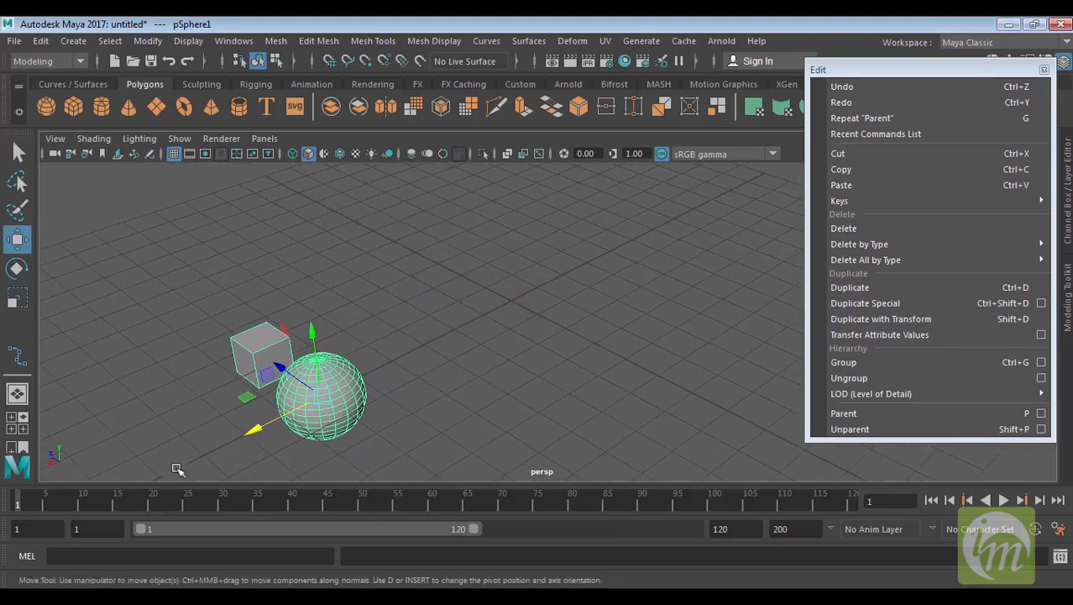
Set the playback end time to 60 frames
{"action": "double_click", "coordinate": [720, 528]}
{"action": "type", "text": "60"}
{"action": "key", "text": "Return"}
Move the sphere at frame 60 and set a keyframe on it
{"action": "middle_click_drag", "start_coordinate": [421, 405], "coordinate": [368, 416], "text": "alt"}
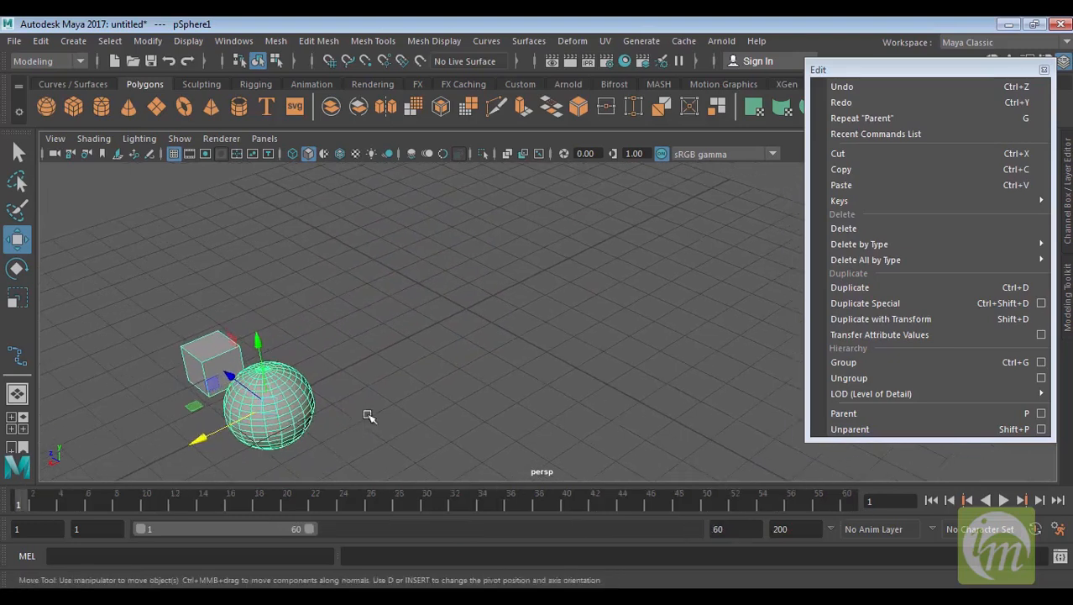
{"action": "left_click_drag", "start_coordinate": [241, 425], "coordinate": [209, 438]}
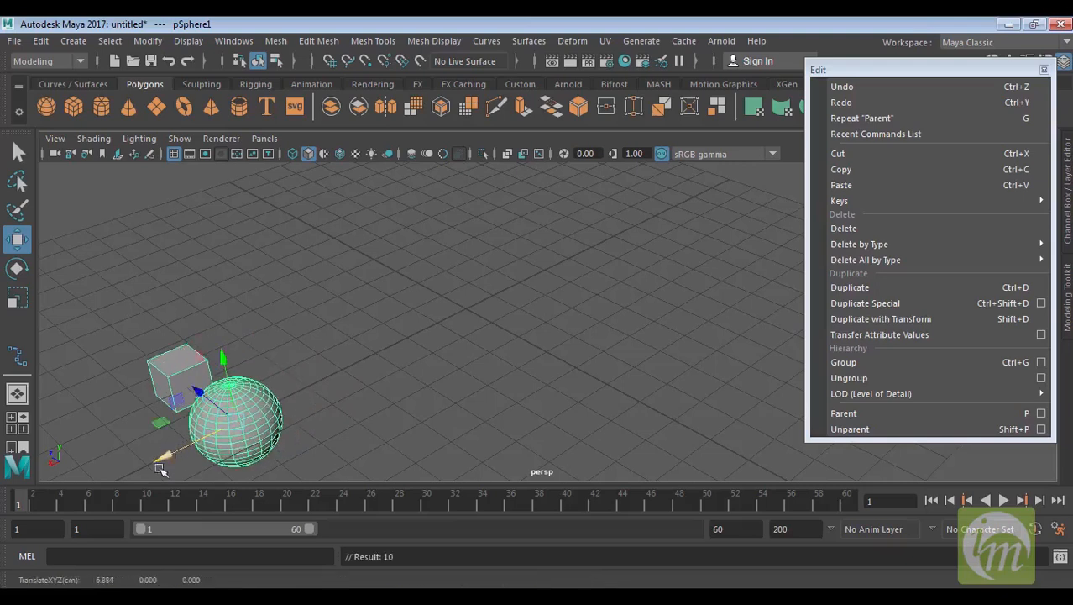
{"action": "left_click_drag", "start_coordinate": [2, 504], "coordinate": [846, 502]}
{"action": "left_click_drag", "start_coordinate": [217, 428], "coordinate": [647, 257]}
{"action": "key", "text": "s"}
{"action": "middle_click_drag", "start_coordinate": [697, 372], "coordinate": [715, 409], "text": "alt"}
{"action": "left_click_drag", "start_coordinate": [848, 506], "coordinate": [18, 519]}
At frame 1, move and rotate the child cube and set a keyframe on it
{"action": "left_click", "coordinate": [192, 416]}
{"action": "middle_click_drag", "start_coordinate": [250, 403], "coordinate": [306, 370], "text": "alt"}
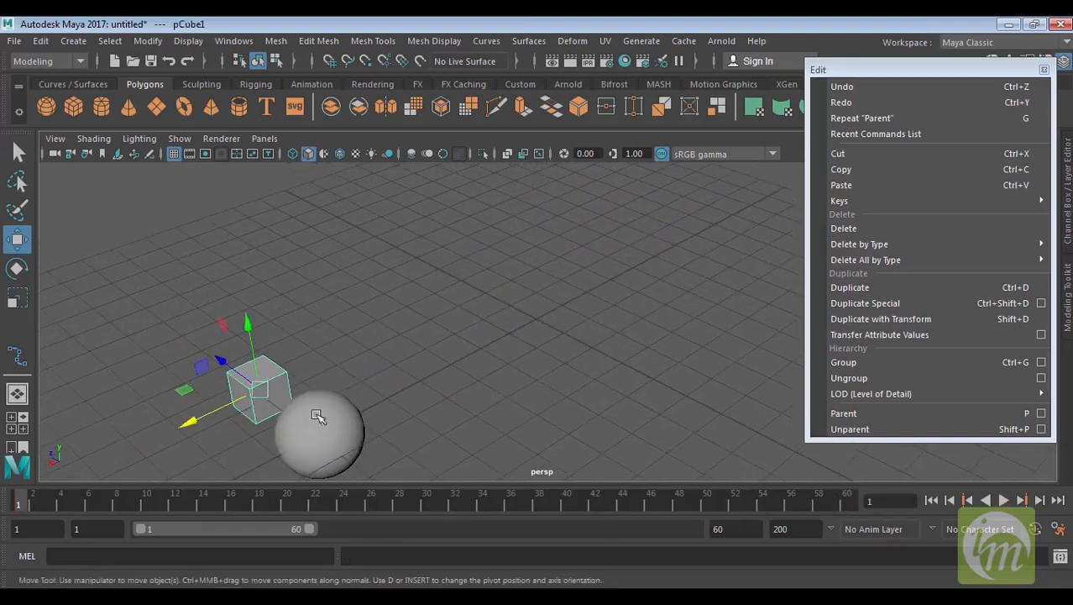
{"action": "key", "text": "e"}
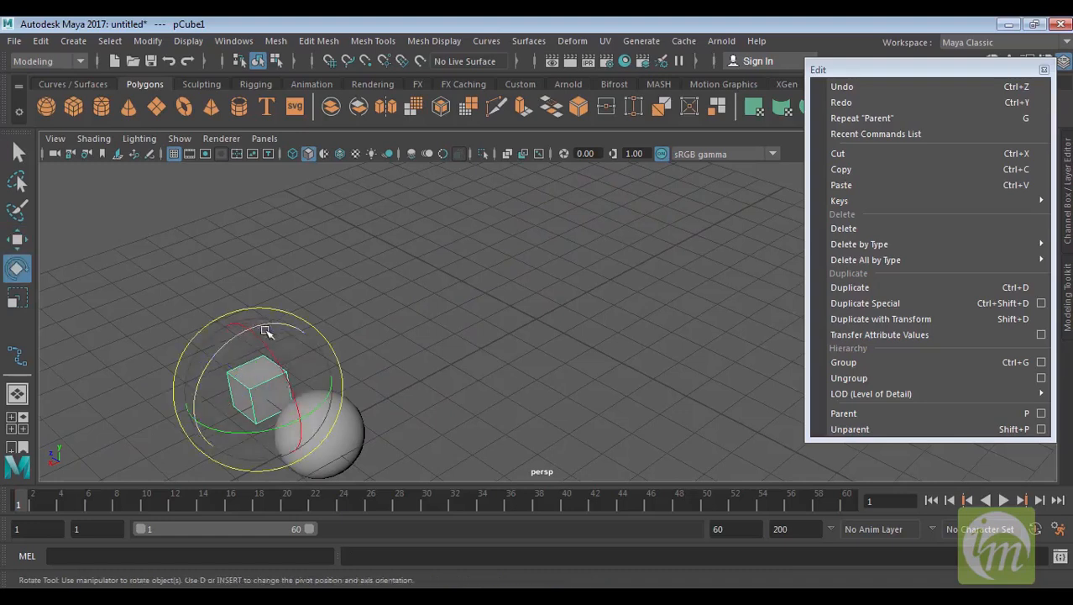
{"action": "left_click_drag", "start_coordinate": [264, 328], "coordinate": [183, 385]}
{"action": "key", "text": "s"}
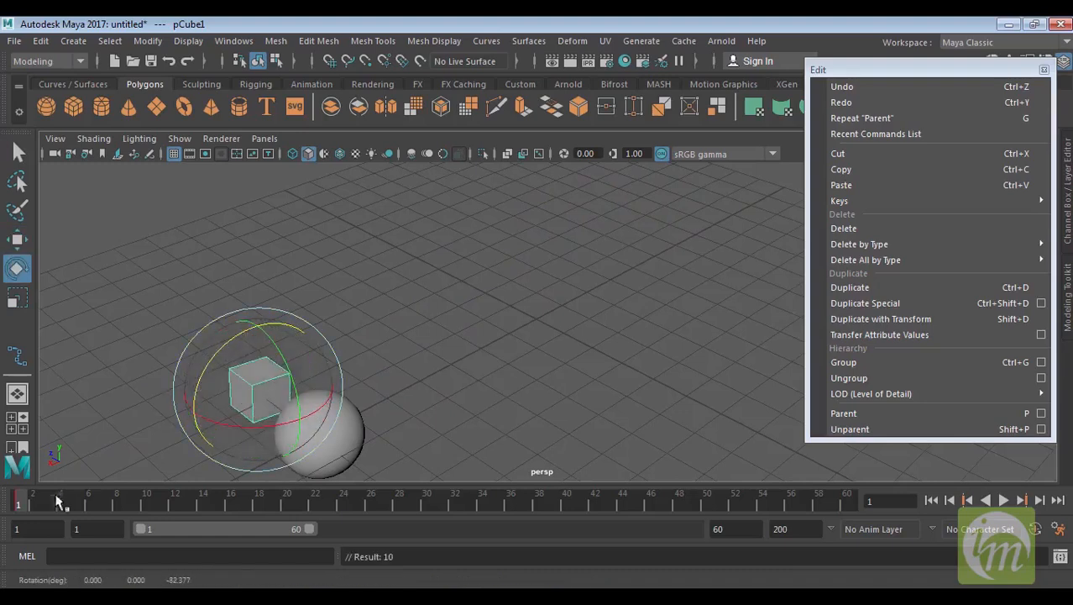
At frame 60, rotate the child cube and set another keyframe on it
{"action": "left_click_drag", "start_coordinate": [27, 502], "coordinate": [899, 482]}
{"action": "middle_click_drag", "start_coordinate": [666, 346], "coordinate": [582, 442], "text": "alt"}
{"action": "left_click_drag", "start_coordinate": [556, 274], "coordinate": [727, 170]}
{"action": "left_click_drag", "start_coordinate": [561, 255], "coordinate": [687, 187]}
{"action": "left_click_drag", "start_coordinate": [556, 266], "coordinate": [682, 182]}
{"action": "middle_click_drag", "start_coordinate": [620, 461], "coordinate": [630, 433], "text": "alt"}
{"action": "key", "text": "s"}
{"action": "left_click_drag", "start_coordinate": [843, 500], "coordinate": [60, 504]}
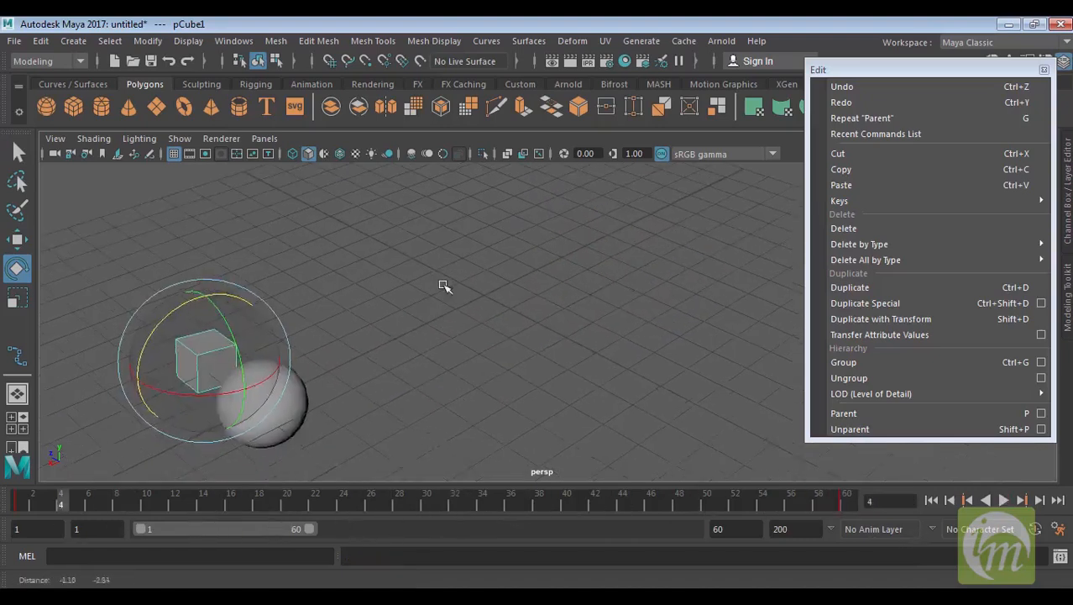
Scrub and play back the animation to review the sphere and its child cube moving together
{"action": "left_click", "coordinate": [298, 407]}
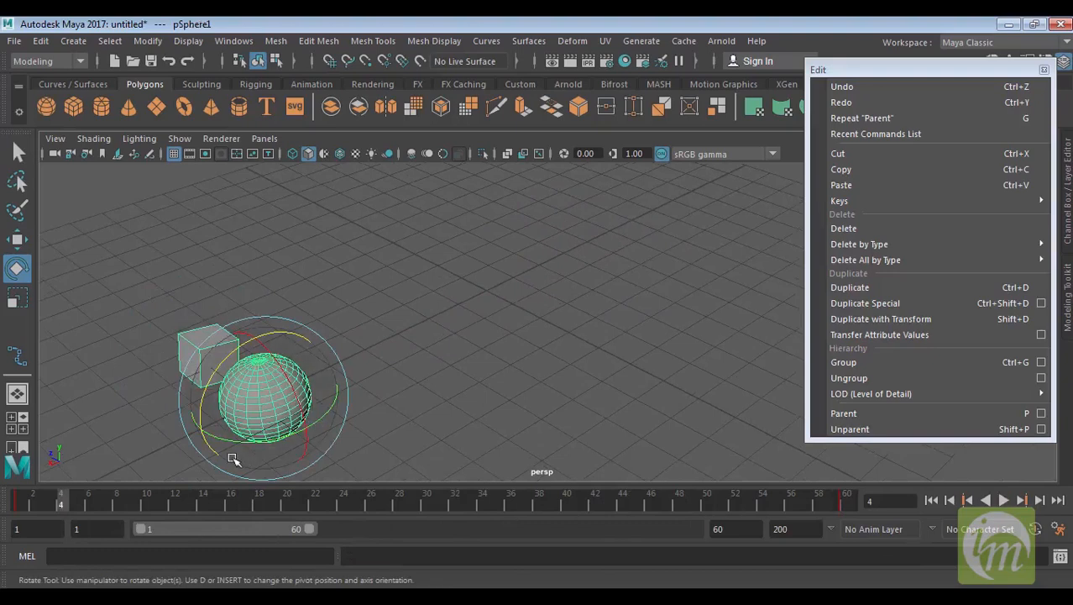
{"action": "left_click_drag", "start_coordinate": [61, 496], "coordinate": [24, 502]}
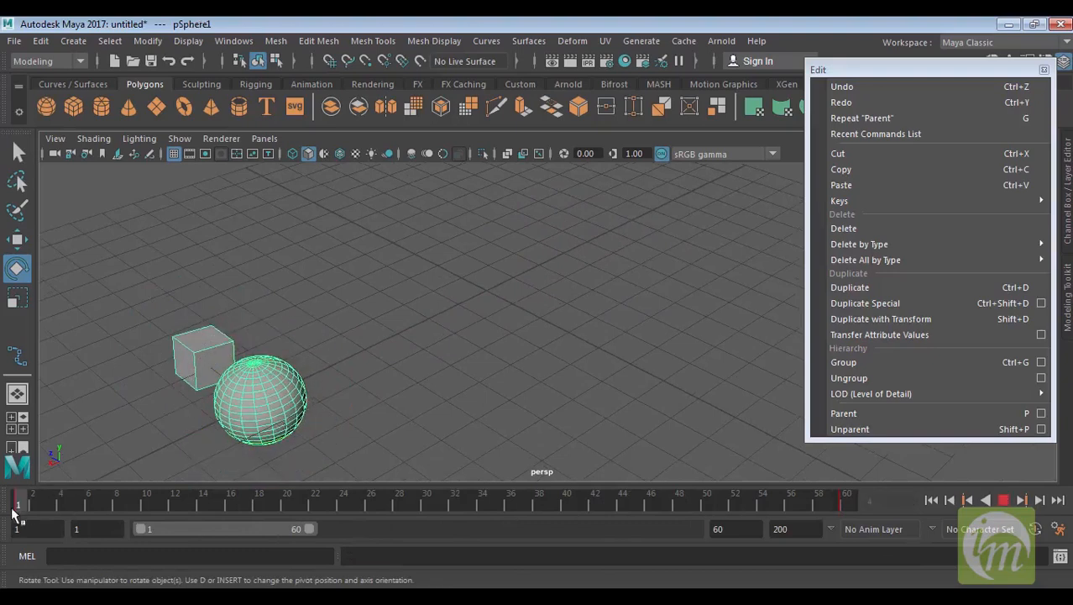
{"action": "left_click_drag", "start_coordinate": [28, 506], "coordinate": [873, 487]}
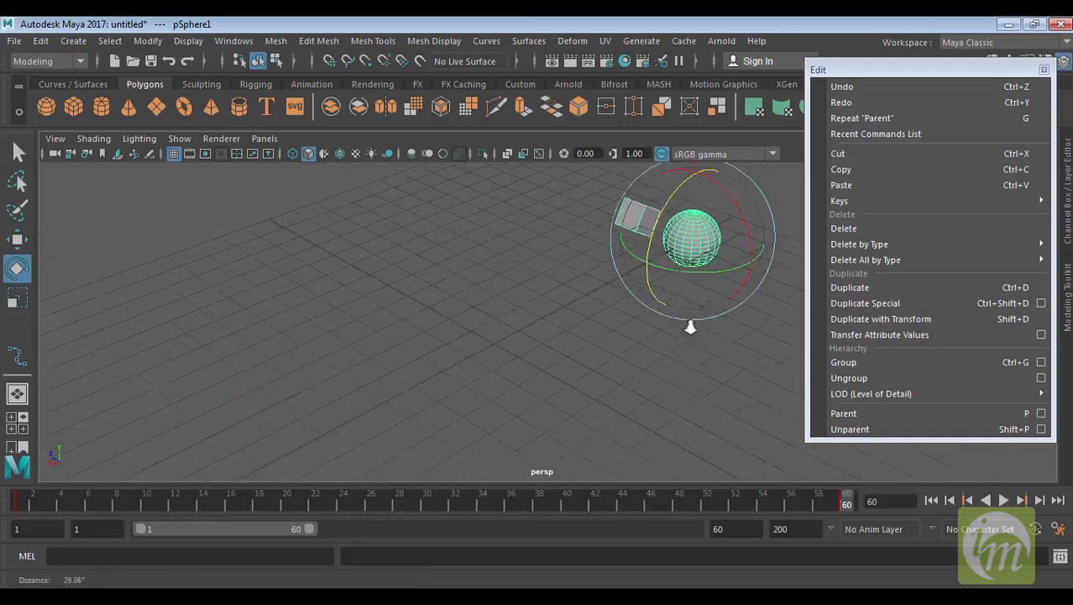
{"action": "scroll", "coordinate": [690, 326], "scroll_direction": "down", "scroll_amount": 2}
{"action": "key", "text": "alt+v"}
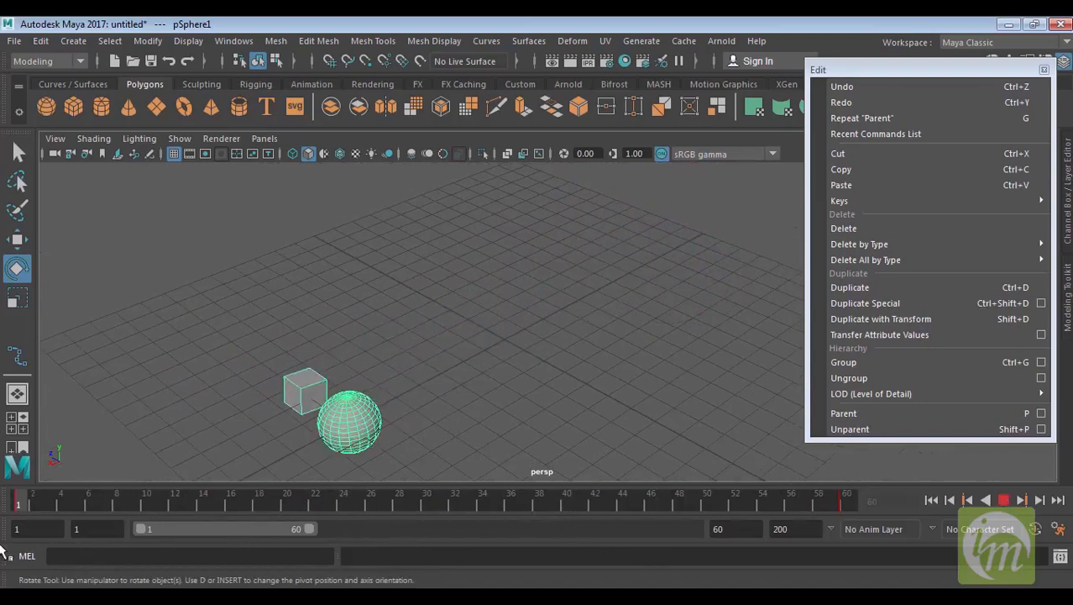
{"action": "key", "text": "alt+v"}
{"action": "middle_click_drag", "start_coordinate": [546, 394], "coordinate": [552, 393], "text": "alt"}
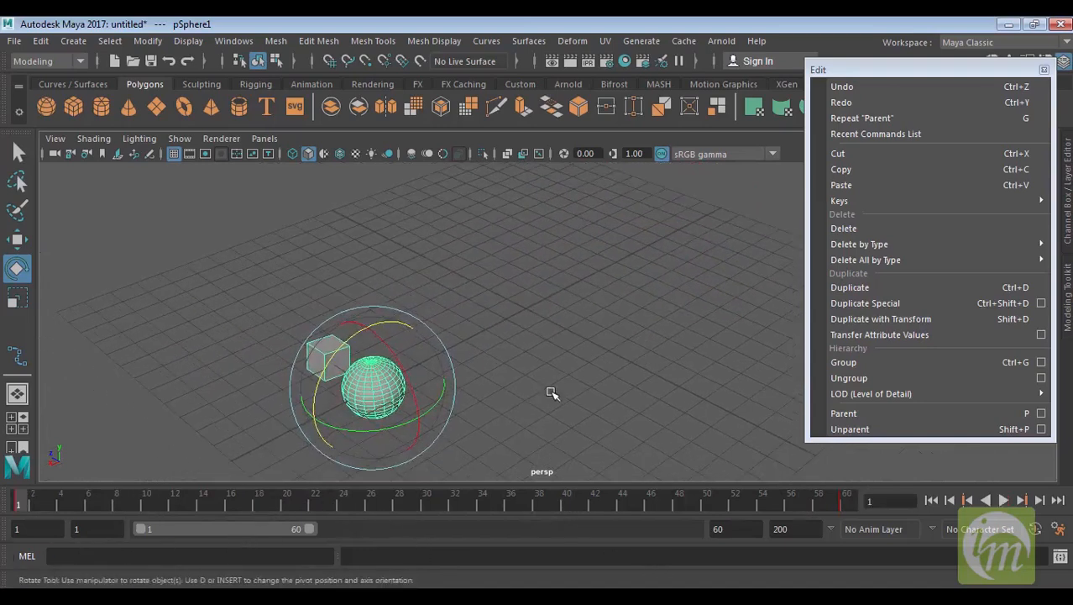
Delete the animated sphere hierarchy and create a new polygon cube
{"action": "key", "text": "Delete"}
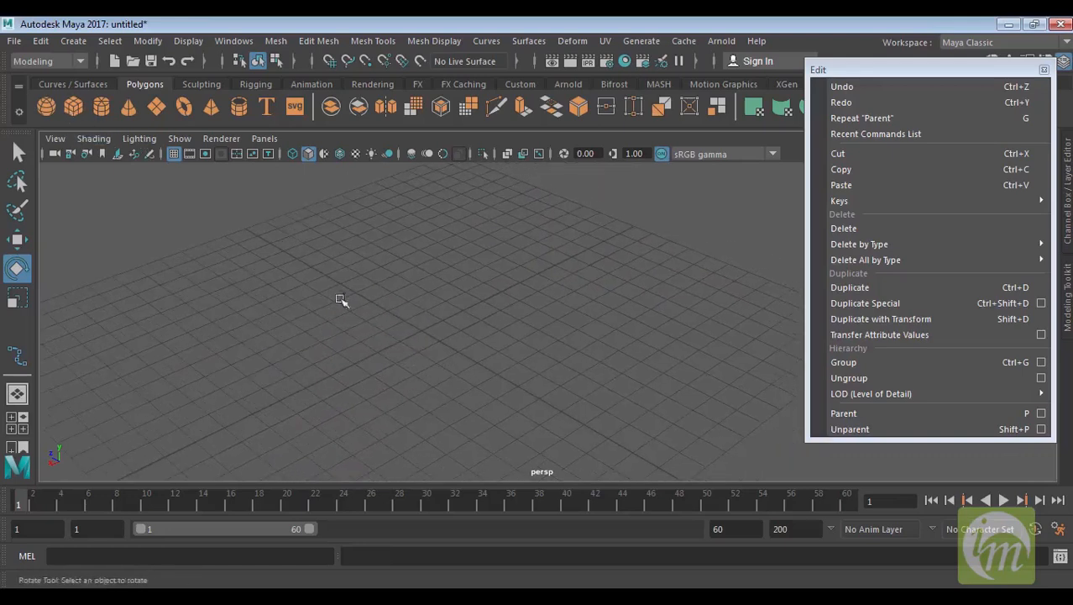
{"action": "right_click_drag", "start_coordinate": [342, 301], "coordinate": [420, 336], "text": "shift"}
{"action": "middle_click_drag", "start_coordinate": [548, 387], "coordinate": [561, 391], "text": "alt"}
{"action": "left_click_drag", "start_coordinate": [561, 390], "coordinate": [616, 396], "text": "alt"}
{"action": "key", "text": "w"}
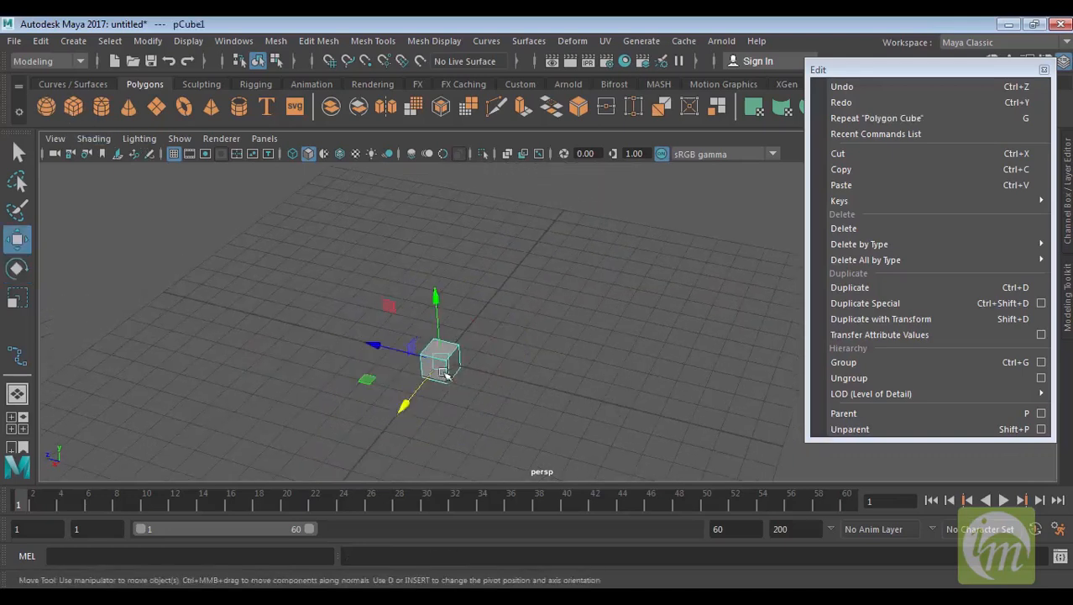
Duplicate the cube twice, moving each copy to form a row of three cubes
{"action": "key", "text": "ctrl+d"}
{"action": "left_click_drag", "start_coordinate": [419, 347], "coordinate": [442, 367]}
{"action": "key", "text": "ctrl+d"}
{"action": "left_click_drag", "start_coordinate": [567, 329], "coordinate": [599, 326], "text": "alt"}
{"action": "left_click", "coordinate": [608, 376]}
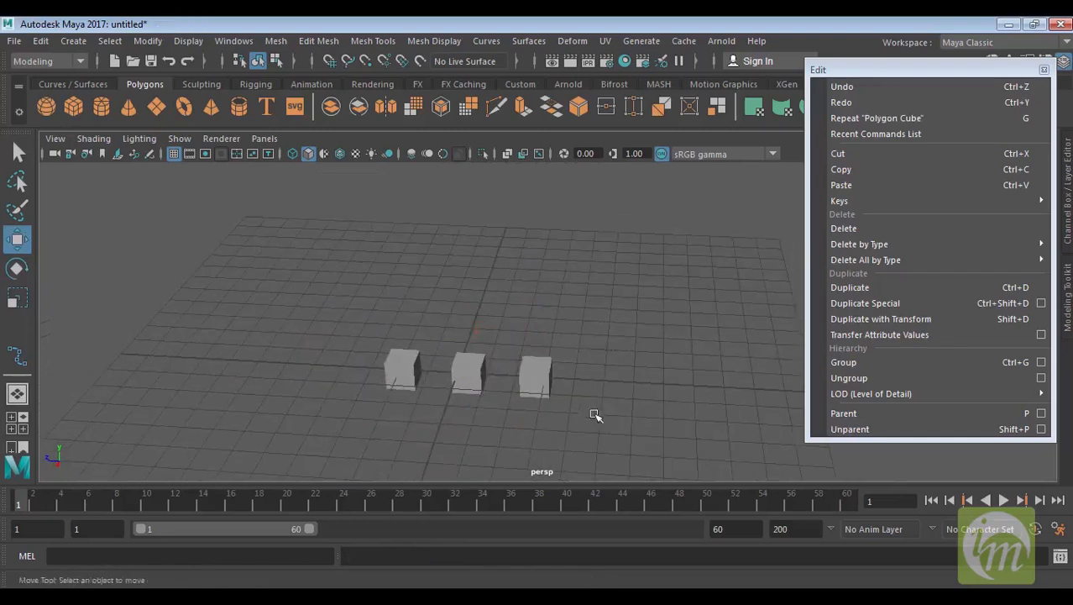
Select the left and middle cubes and group them
{"action": "left_click_drag", "start_coordinate": [593, 410], "coordinate": [346, 319]}
{"action": "left_click", "coordinate": [904, 360]}
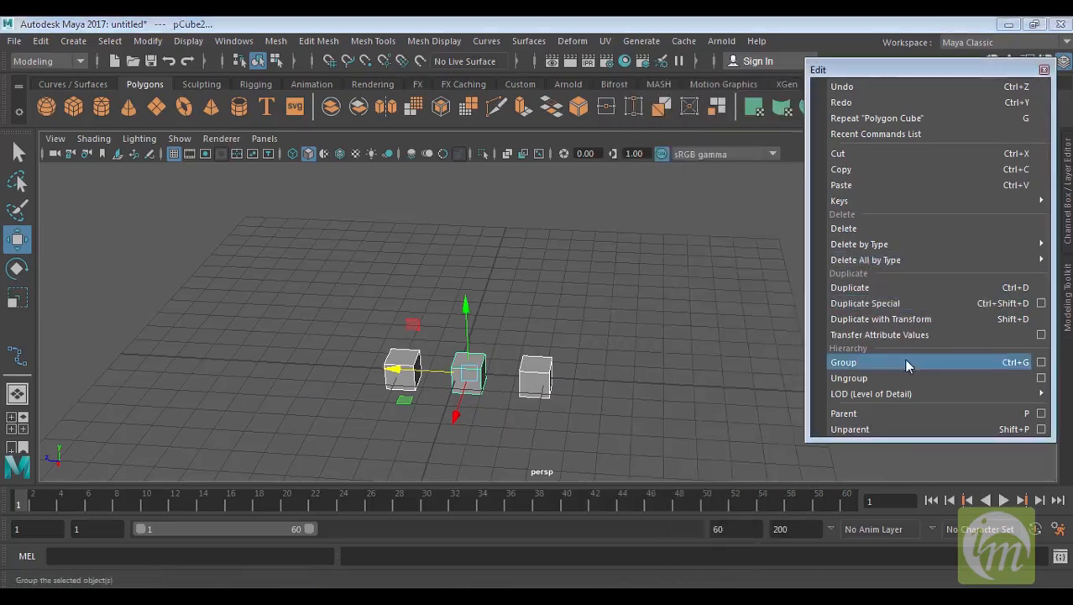
{"action": "middle_click_drag", "start_coordinate": [497, 382], "coordinate": [539, 357], "text": "alt"}
Select the right cube and move it slightly with the Move tool
{"action": "left_click", "coordinate": [574, 362]}
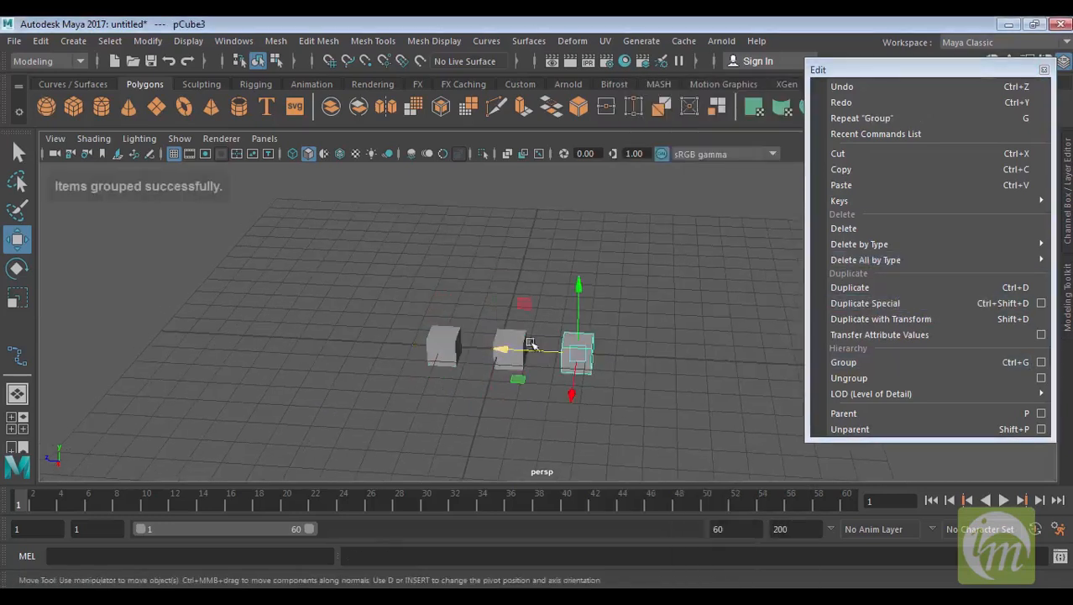
{"action": "middle_click_drag", "start_coordinate": [612, 390], "coordinate": [593, 348], "text": "alt"}
{"action": "scroll", "coordinate": [628, 326], "scroll_direction": "down", "scroll_amount": 5}
{"action": "scroll", "coordinate": [628, 326], "scroll_direction": "up", "scroll_amount": 8}
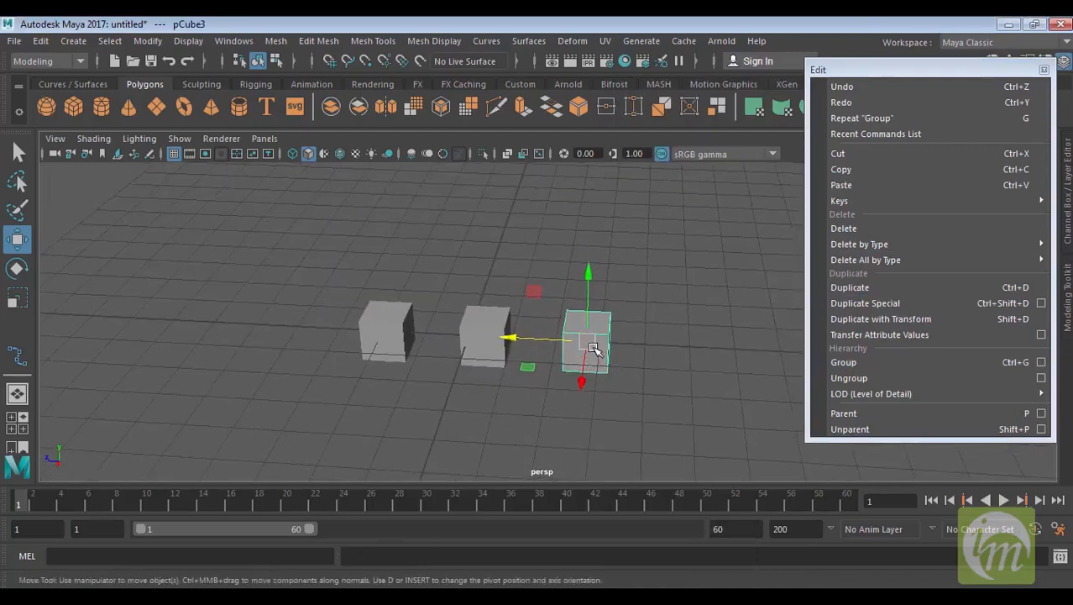
Pick-walk up and down from the cubes to inspect the group selection in the hierarchy
{"action": "key", "text": "Up"}
{"action": "left_click", "coordinate": [666, 367]}
{"action": "left_click", "coordinate": [588, 340]}
{"action": "left_click", "coordinate": [472, 331]}
{"action": "key", "text": "Up"}
{"action": "key", "text": "Down"}
{"action": "key", "text": "Up"}
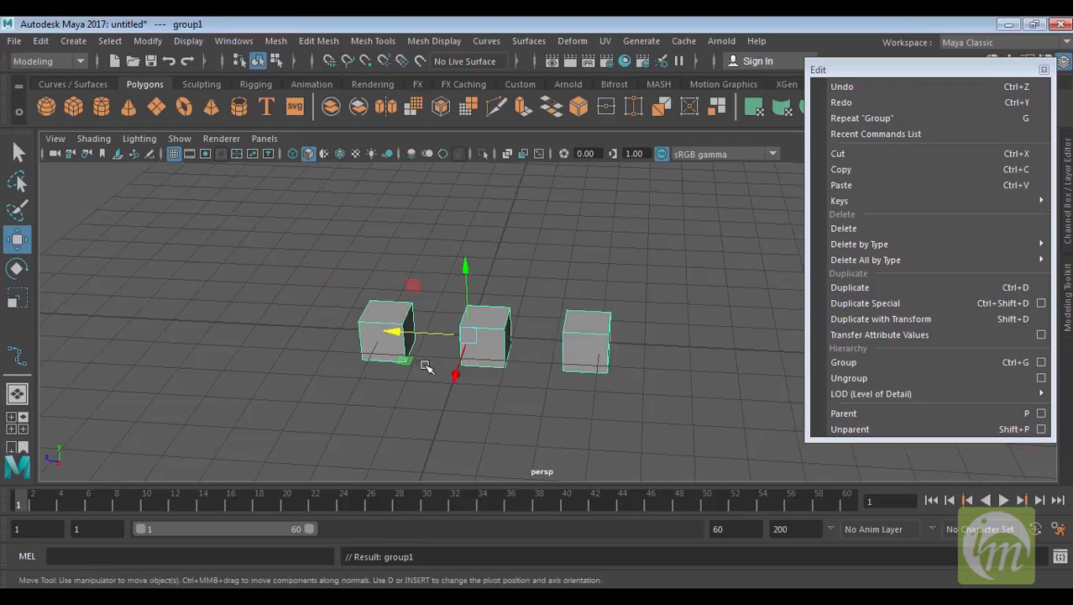
{"action": "left_click", "coordinate": [580, 326]}
{"action": "key", "text": "Up"}
{"action": "left_click_drag", "start_coordinate": [502, 361], "coordinate": [494, 370], "text": "alt"}
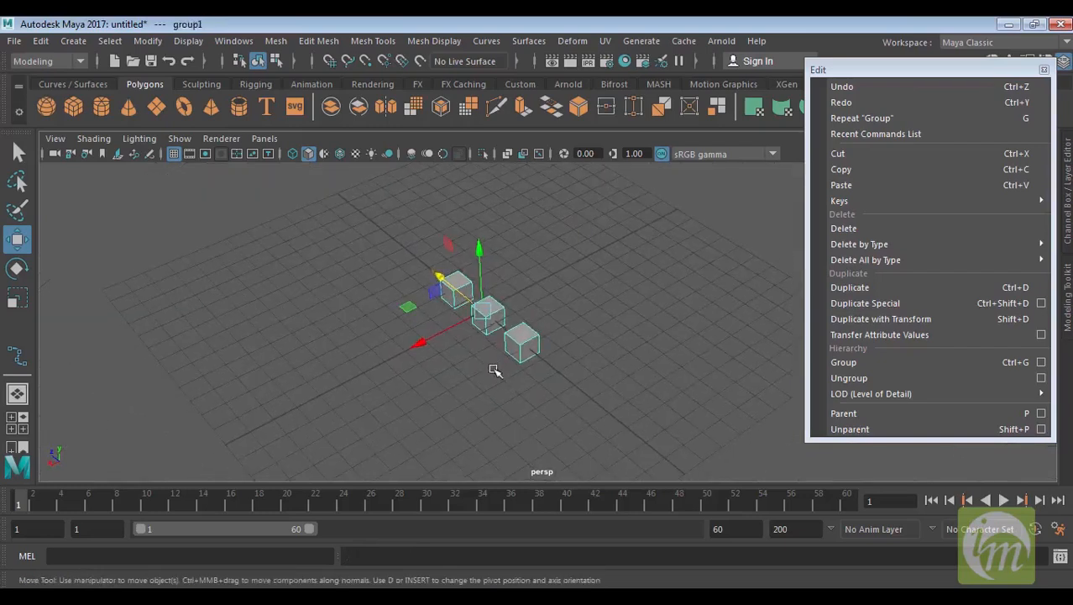
Ungroup the selected group and deselect the cubes
{"action": "left_click", "coordinate": [889, 376]}
{"action": "left_click", "coordinate": [604, 388]}
{"action": "mouse_move", "coordinate": [604, 388]}
{"action": "left_mouse_down", "text": "alt"}
{"action": "mouse_move", "coordinate": [614, 391]}
{"action": "mouse_move", "coordinate": [598, 382]}
{"action": "left_mouse_up", "text": "alt"}
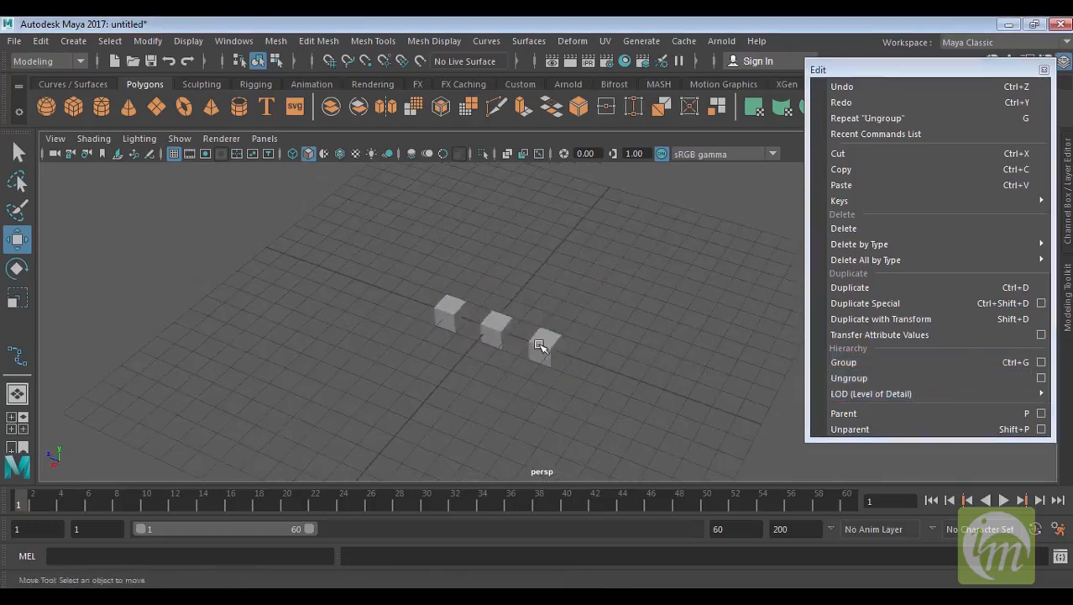
Delete one of the three cubes, leaving two, and select the right cube
{"action": "left_click", "coordinate": [546, 345]}
{"action": "left_click", "coordinate": [495, 326]}
{"action": "scroll", "coordinate": [492, 332], "scroll_direction": "down", "scroll_amount": 3}
{"action": "scroll", "coordinate": [485, 336], "scroll_direction": "up", "scroll_amount": 8}
{"action": "left_click", "coordinate": [312, 292]}
{"action": "key", "text": "Delete"}
{"action": "left_click", "coordinate": [431, 336]}
{"action": "left_click", "coordinate": [540, 361], "text": "shift"}
{"action": "left_click_drag", "start_coordinate": [547, 392], "coordinate": [690, 375], "text": "alt"}
{"action": "middle_click_drag", "start_coordinate": [690, 375], "coordinate": [575, 348], "text": "alt"}
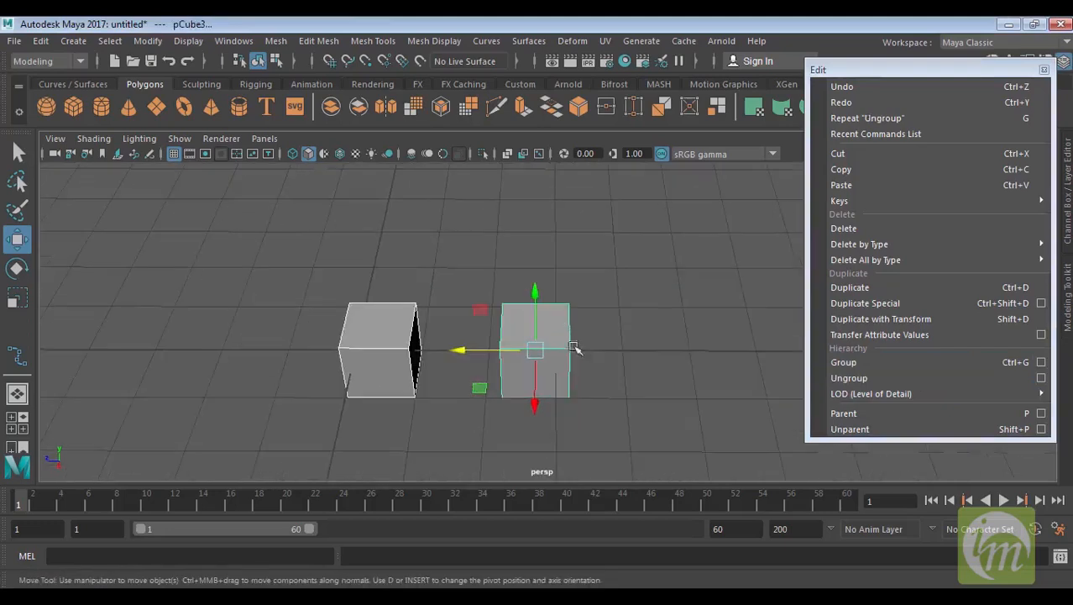
Parent the left cube under the right cube and pick-walk down to select the child cube
{"action": "left_click", "coordinate": [844, 412]}
{"action": "left_click", "coordinate": [663, 399]}
{"action": "left_click", "coordinate": [556, 357]}
{"action": "left_click_drag", "start_coordinate": [530, 406], "coordinate": [541, 376]}
{"action": "key", "text": "Down"}
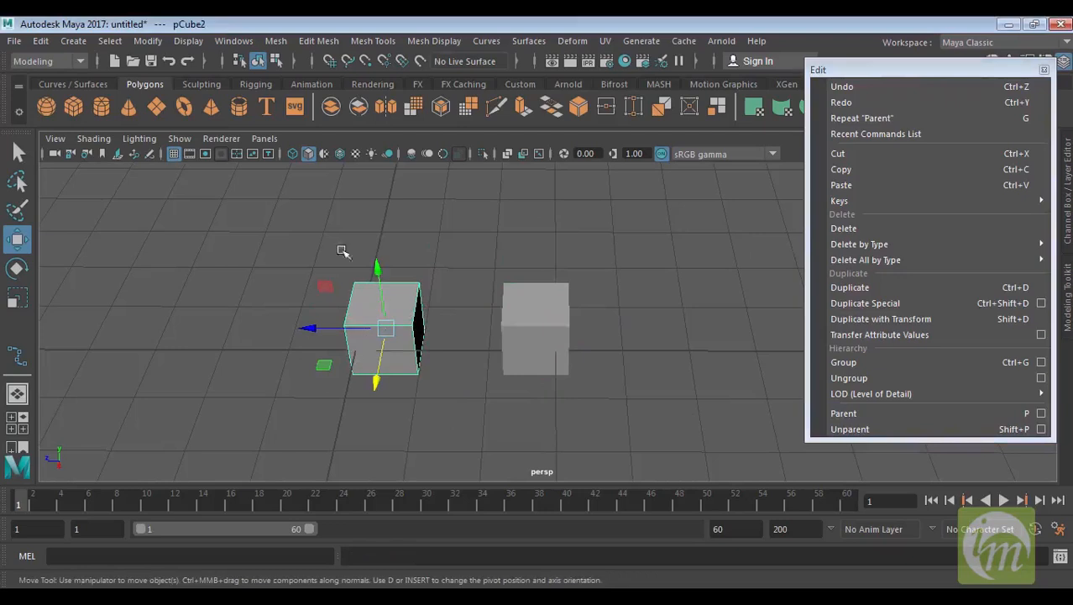
Unparent the left cube and select the right cube
{"action": "left_click", "coordinate": [850, 429]}
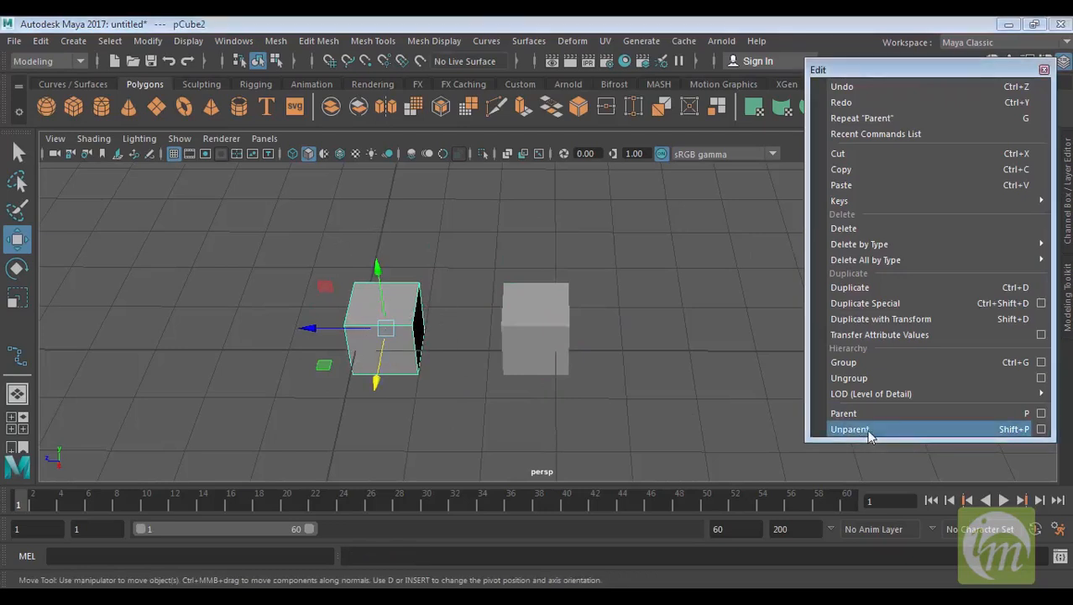
{"action": "left_click", "coordinate": [558, 332]}
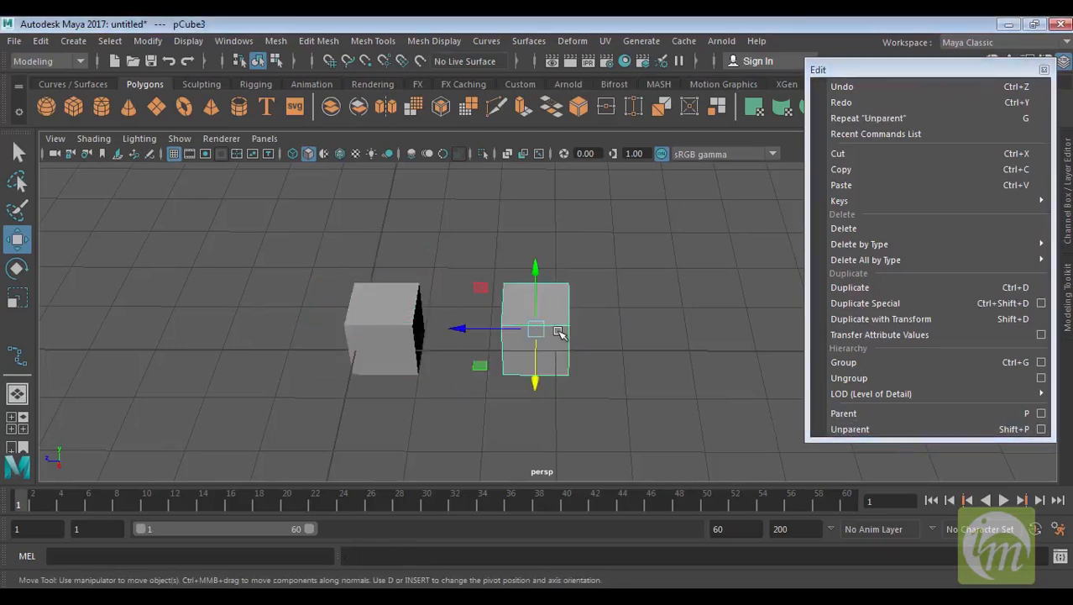
Select both cubes and parent the left cube under the right cube again
{"action": "left_click", "coordinate": [405, 333]}
{"action": "left_click", "coordinate": [535, 341]}
{"action": "left_click", "coordinate": [403, 333]}
{"action": "left_click", "coordinate": [521, 322]}
{"action": "left_click", "coordinate": [385, 330]}
{"action": "left_click", "coordinate": [526, 331]}
{"action": "left_click", "coordinate": [390, 334]}
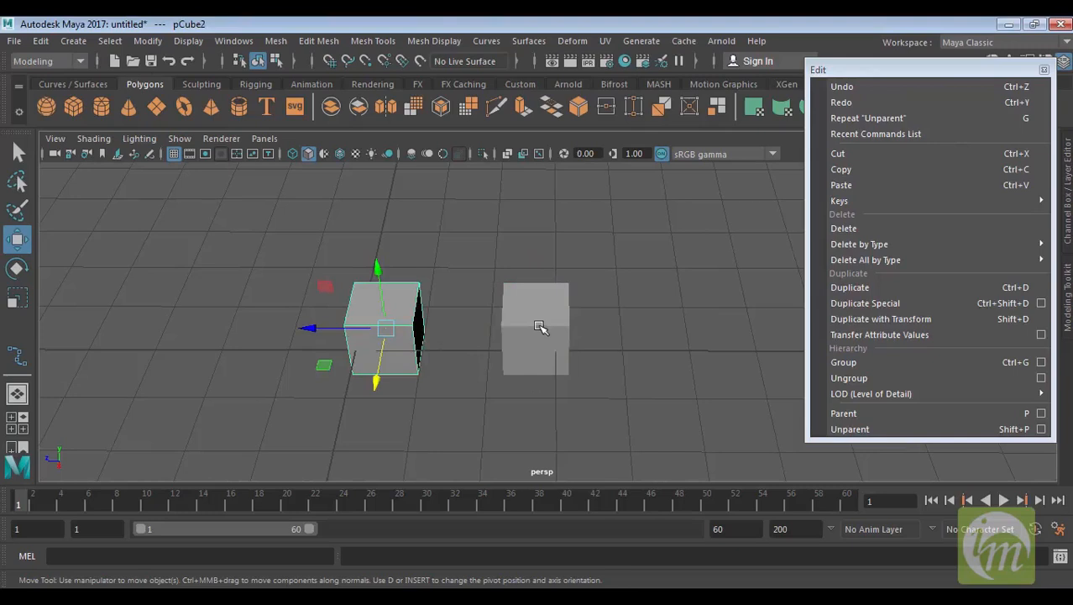
{"action": "left_click", "coordinate": [540, 327], "text": "shift"}
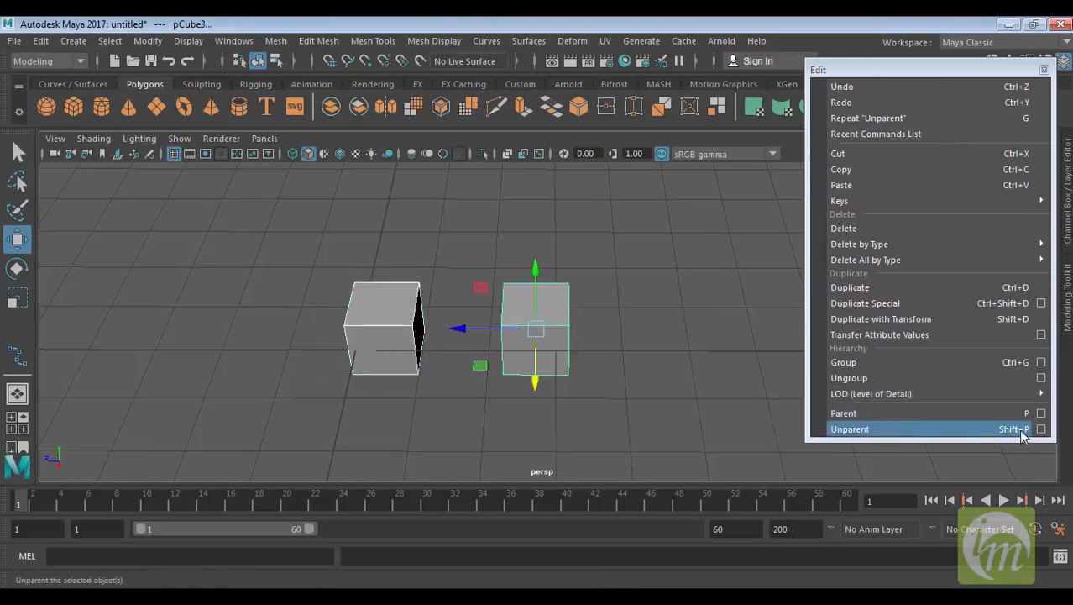
{"action": "left_click_drag", "start_coordinate": [579, 420], "coordinate": [522, 312], "text": "alt"}
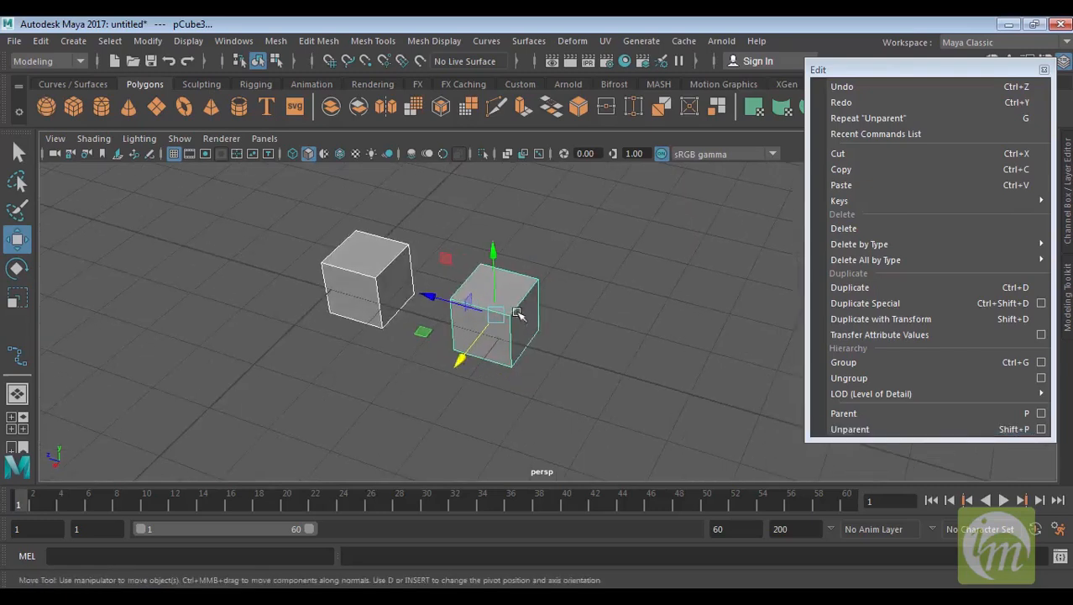
{"action": "left_click", "coordinate": [909, 414]}
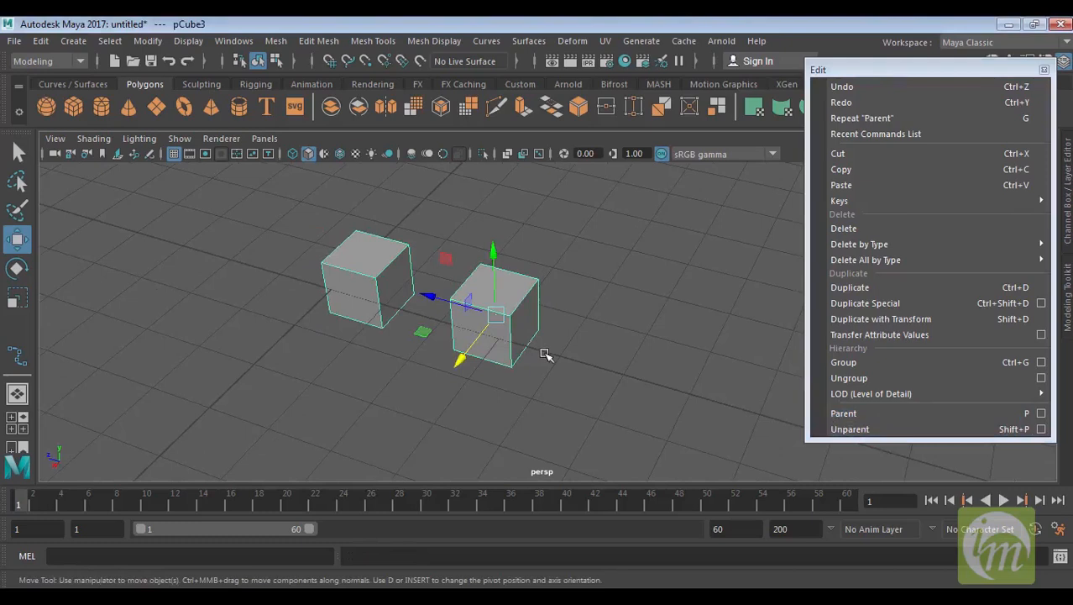
Unparent the left cube from the right cube
{"action": "key", "text": "shift+p"}
{"action": "left_click", "coordinate": [537, 376]}
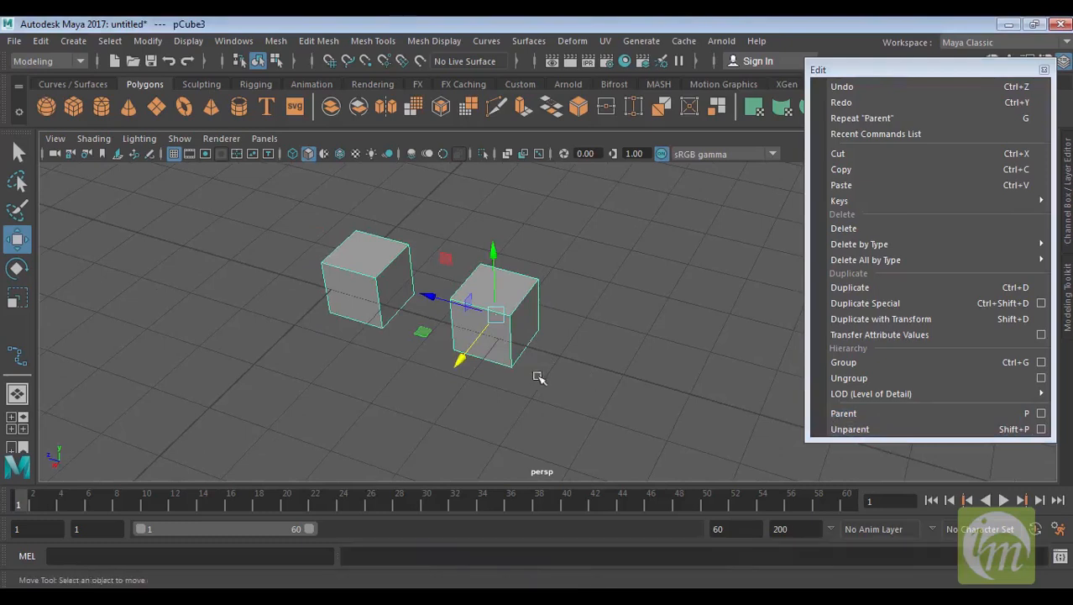
{"action": "left_click", "coordinate": [345, 266]}
{"action": "key", "text": "shift+p"}
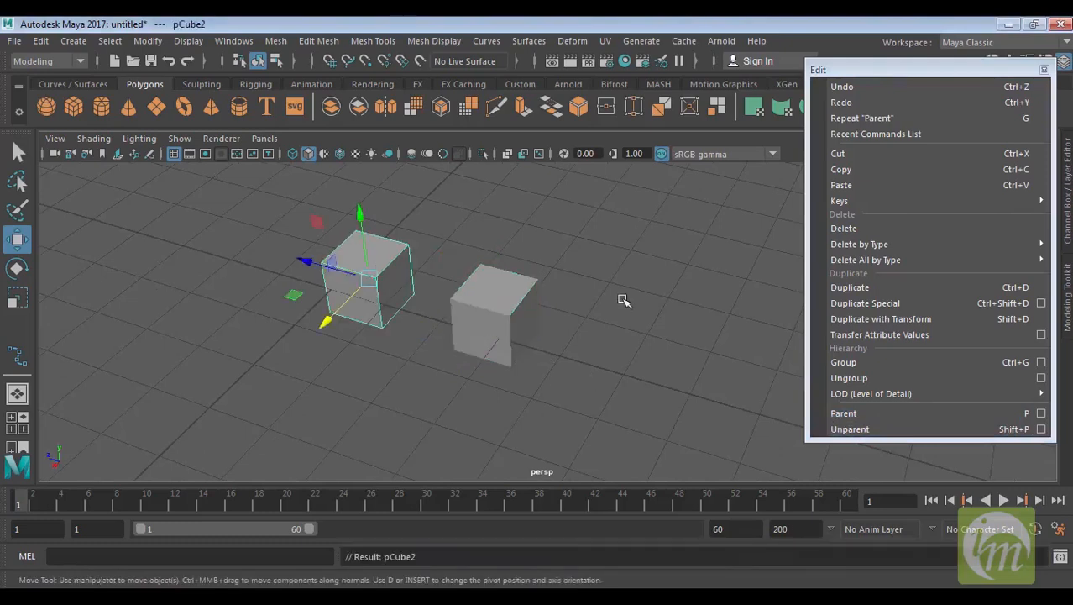
Select both cubes and delete them to clear the scene
{"action": "left_click", "coordinate": [522, 374]}
{"action": "left_click", "coordinate": [488, 326]}
{"action": "left_click", "coordinate": [378, 282]}
{"action": "left_click_drag", "start_coordinate": [615, 296], "coordinate": [592, 285], "text": "alt"}
{"action": "left_click_drag", "start_coordinate": [640, 371], "coordinate": [256, 208]}
{"action": "middle_click_drag", "start_coordinate": [593, 306], "coordinate": [621, 350], "text": "alt"}
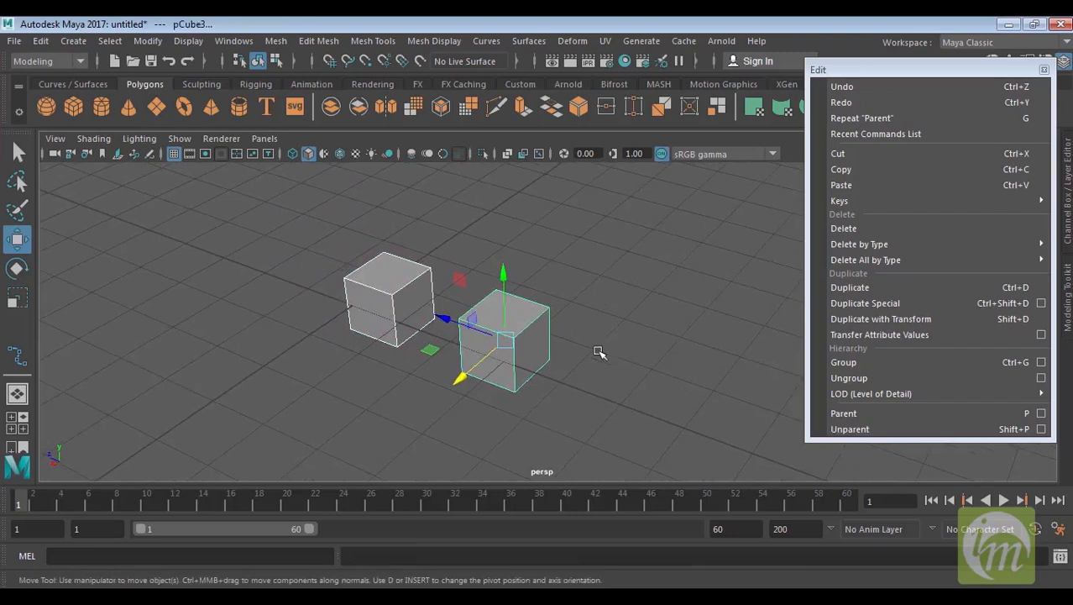
{"action": "left_click_drag", "start_coordinate": [595, 351], "coordinate": [532, 350], "text": "alt"}
{"action": "key", "text": "Delete"}
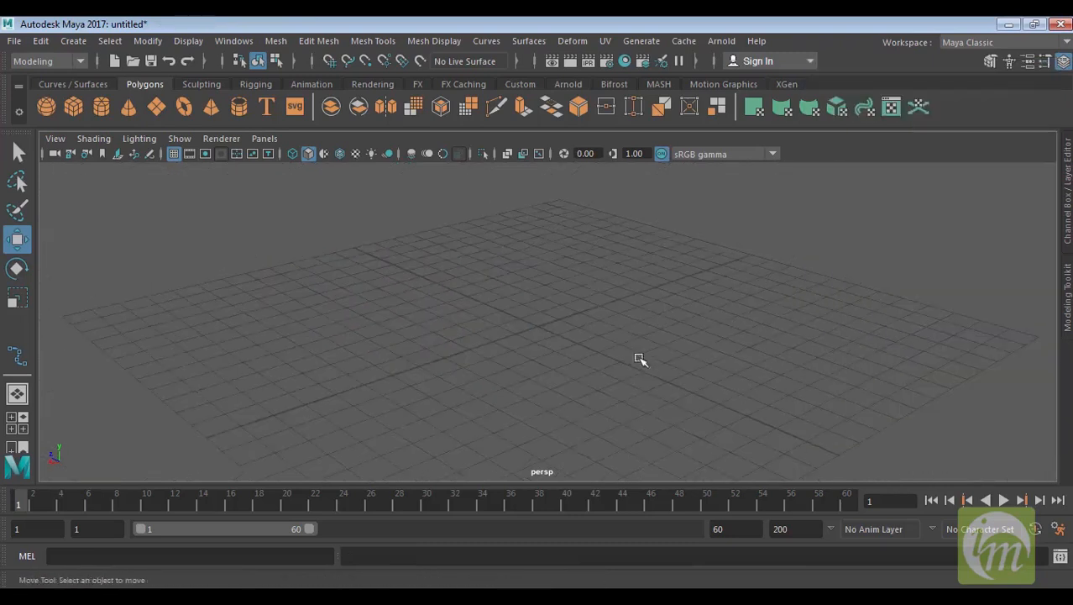
{"action": "middle_click_drag", "start_coordinate": [626, 333], "coordinate": [634, 386], "text": "alt"}
{"action": "left_click_drag", "start_coordinate": [714, 386], "coordinate": [633, 390], "text": "alt"}
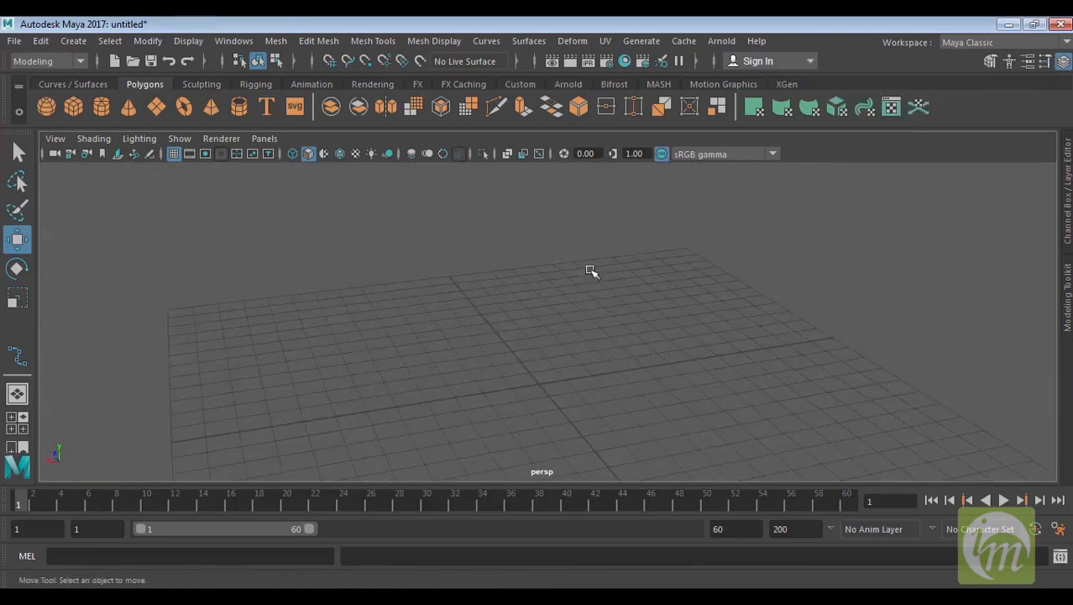
Create a polygon sphere at the origin and switch to the Scale tool
{"action": "left_click", "coordinate": [48, 101]}
{"action": "left_click_drag", "start_coordinate": [575, 418], "coordinate": [681, 351], "text": "alt"}
{"action": "middle_click_drag", "start_coordinate": [682, 351], "coordinate": [645, 363], "text": "alt"}
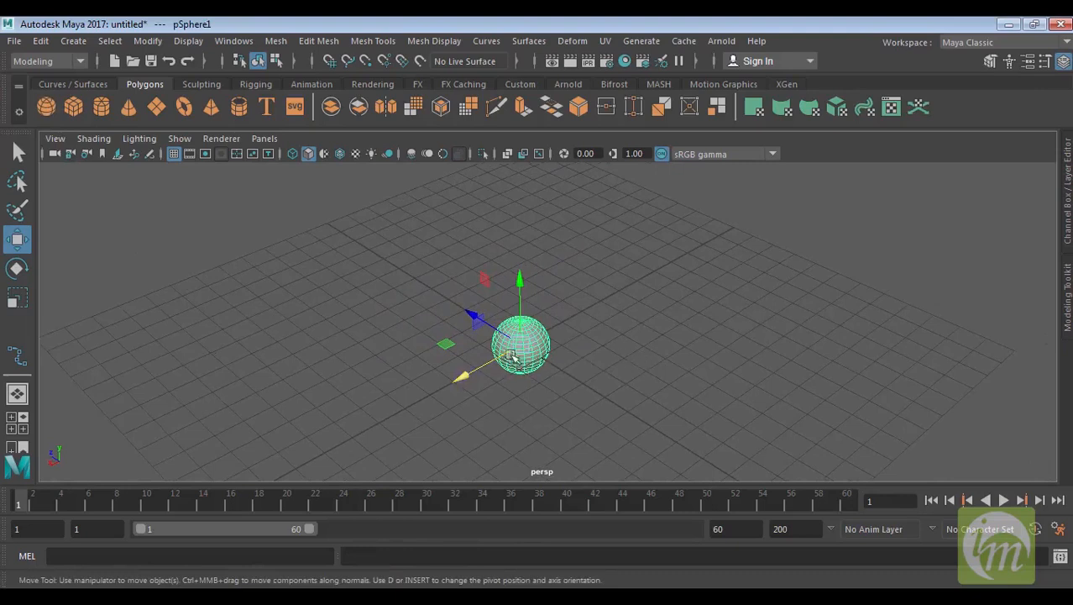
{"action": "left_click_drag", "start_coordinate": [543, 348], "coordinate": [508, 370], "text": "alt"}
{"action": "key", "text": "r"}
Open the Hypershade editor from the rendering editors
{"action": "left_click", "coordinate": [235, 42]}
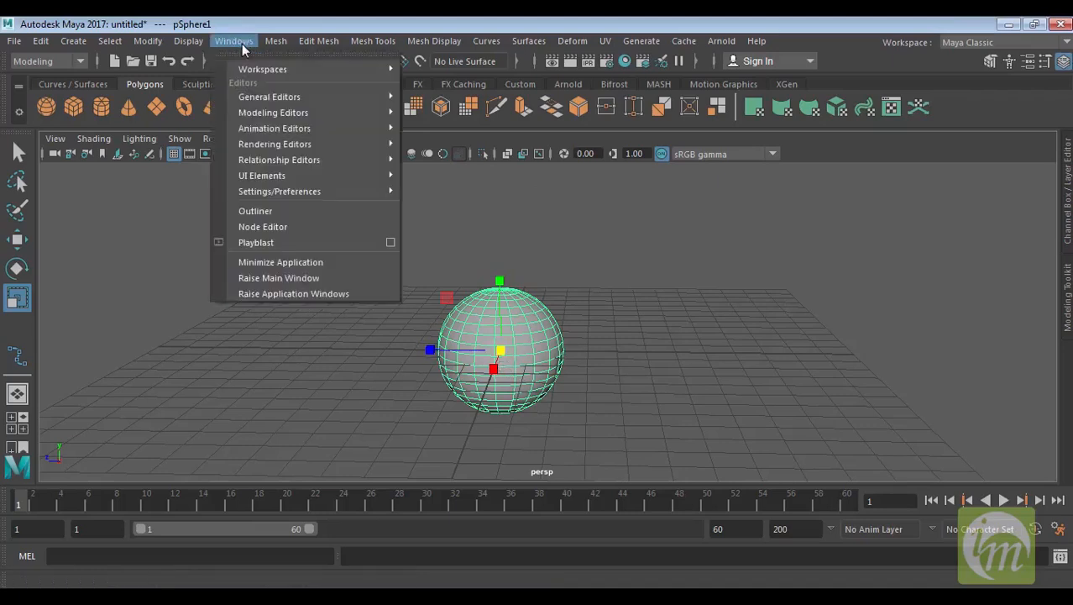
{"action": "mouse_move", "coordinate": [289, 143]}
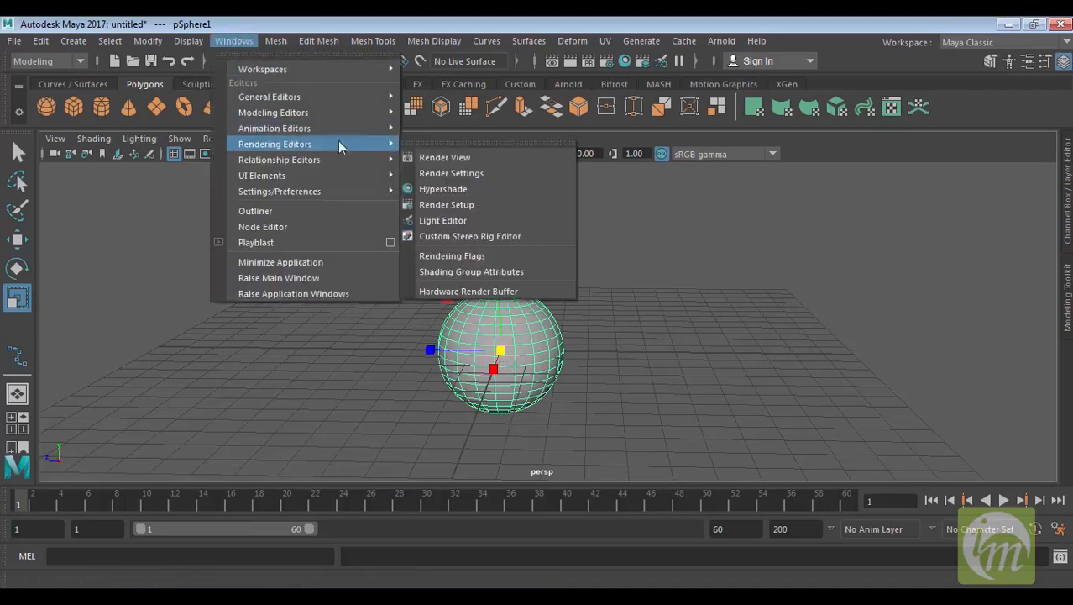
{"action": "left_click", "coordinate": [475, 189]}
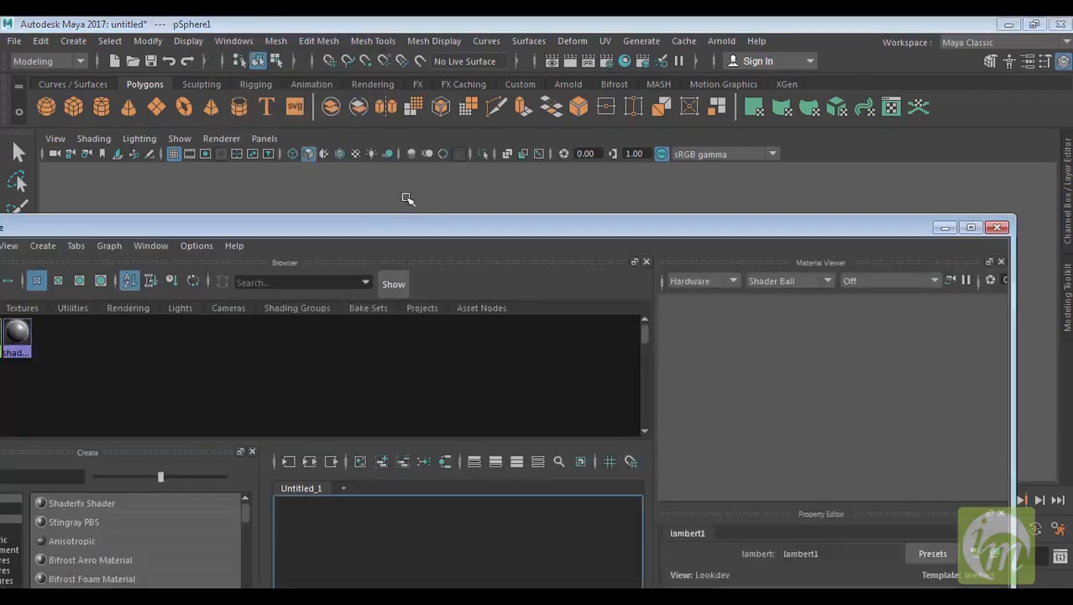
Reposition and resize the Hypershade window over the viewport
{"action": "left_click_drag", "start_coordinate": [505, 235], "coordinate": [549, 180]}
{"action": "left_click_drag", "start_coordinate": [1060, 168], "coordinate": [831, 298]}
{"action": "left_click_drag", "start_coordinate": [632, 316], "coordinate": [792, 89]}
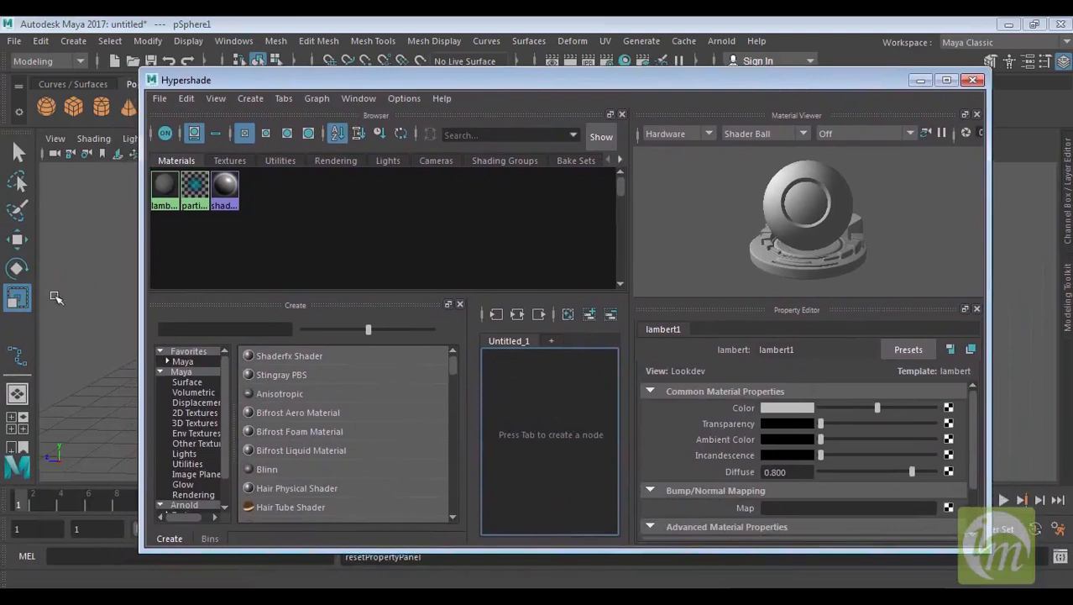
{"action": "left_click", "coordinate": [73, 291]}
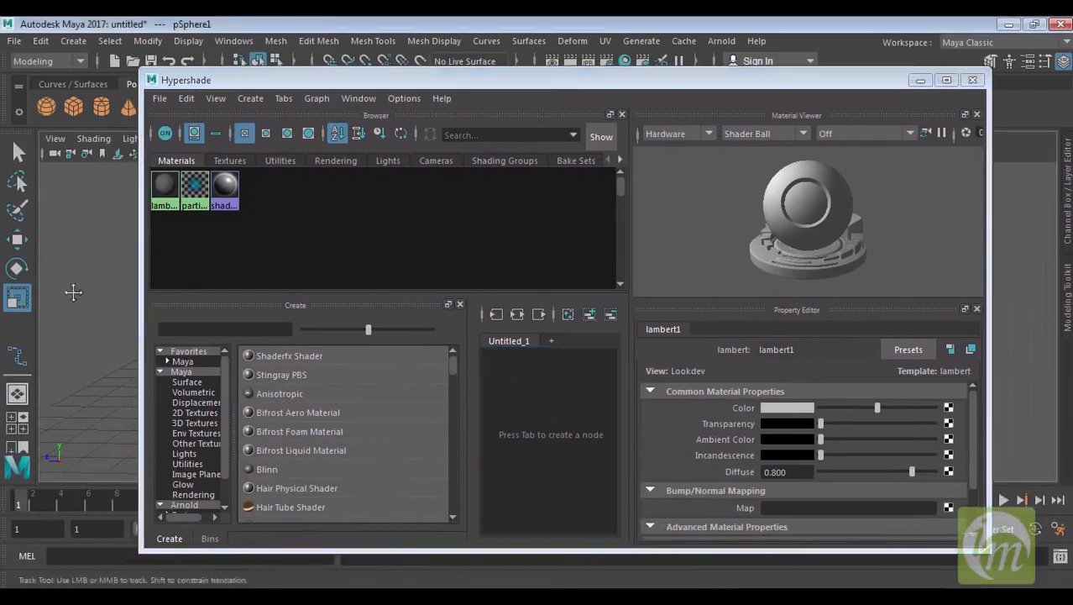
Browse the Hypershade File, View, Create and Help menus
{"action": "left_click", "coordinate": [157, 99]}
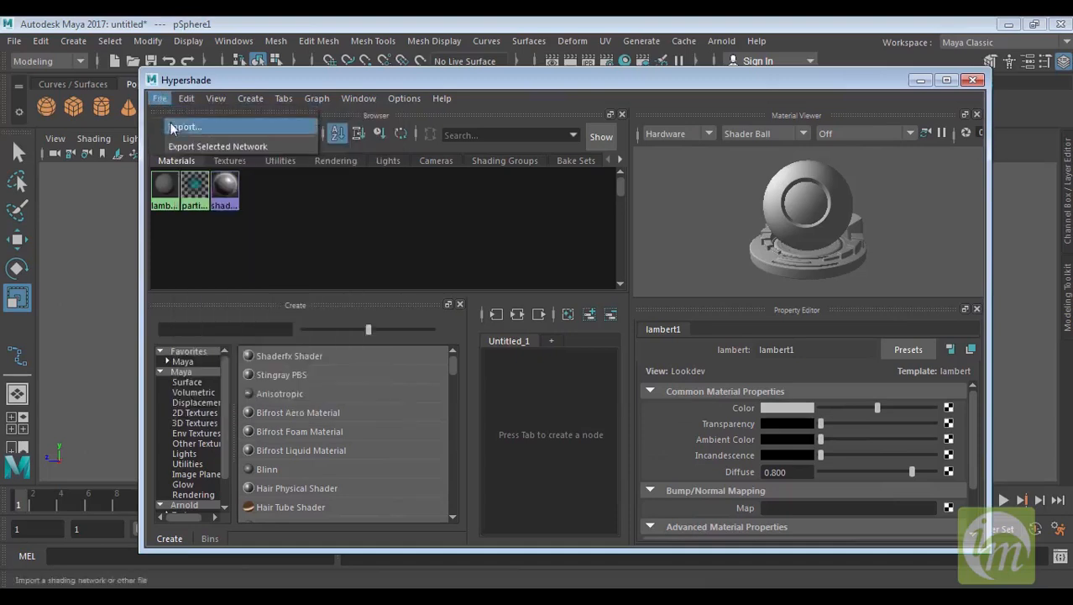
{"action": "mouse_move", "coordinate": [192, 101]}
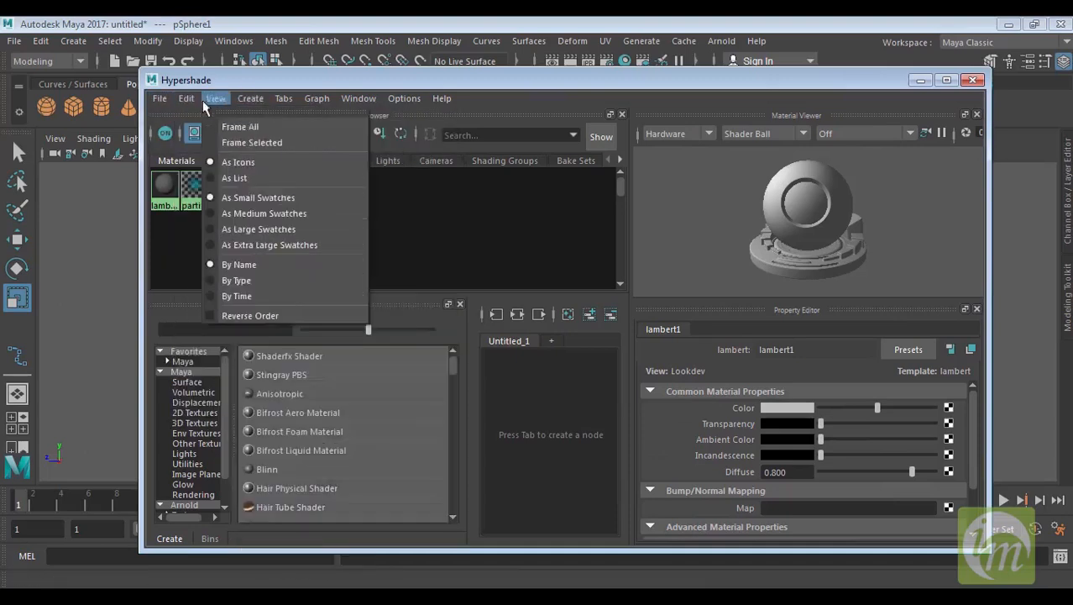
{"action": "mouse_move", "coordinate": [249, 99]}
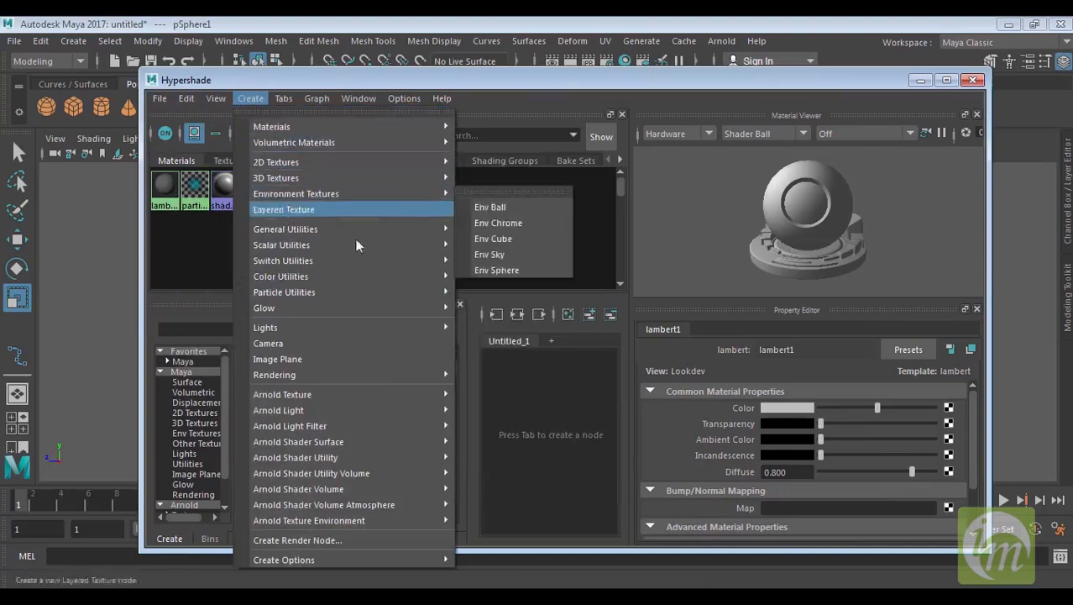
{"action": "mouse_move", "coordinate": [322, 99]}
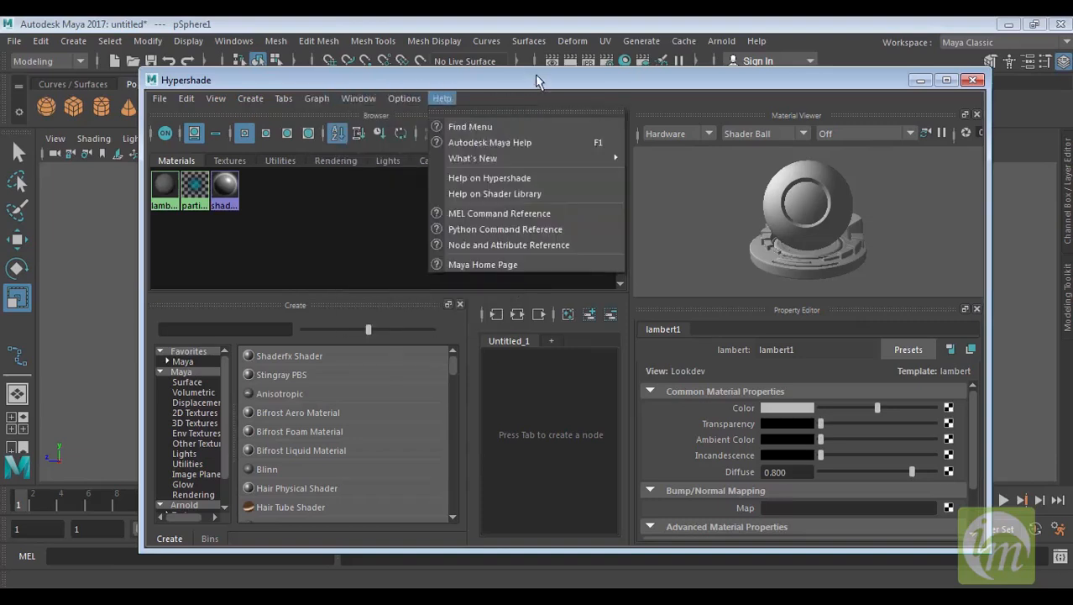
Resize the Material Viewer panel, select the lambert1 material, and move the Hypershade window
{"action": "left_click", "coordinate": [628, 167]}
{"action": "mouse_move", "coordinate": [628, 167]}
{"action": "left_mouse_down"}
{"action": "mouse_move", "coordinate": [469, 166]}
{"action": "mouse_move", "coordinate": [628, 168]}
{"action": "left_mouse_up"}
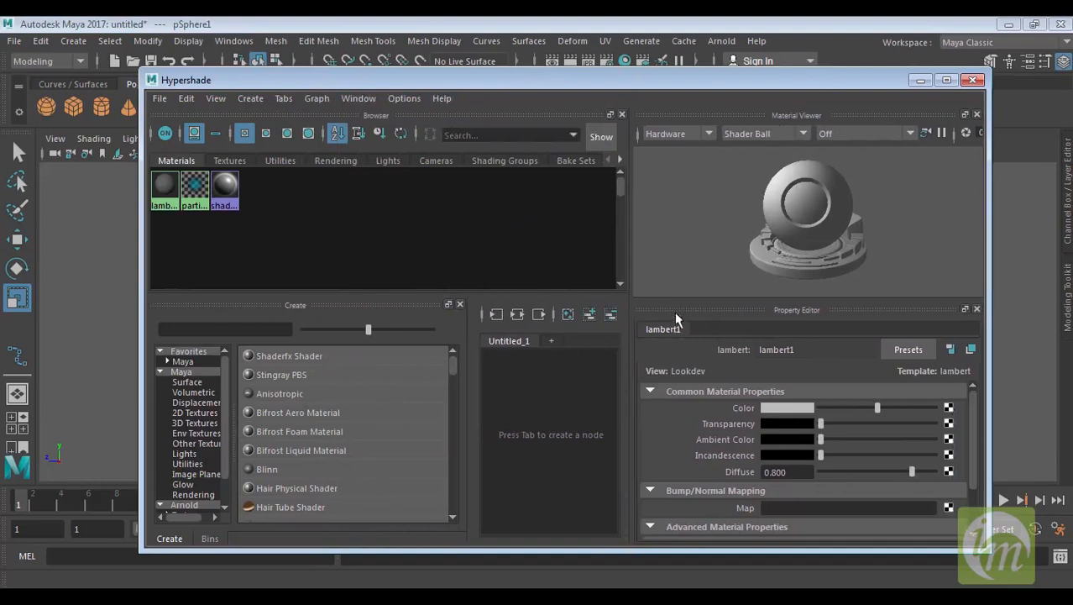
{"action": "left_click_drag", "start_coordinate": [684, 301], "coordinate": [701, 274]}
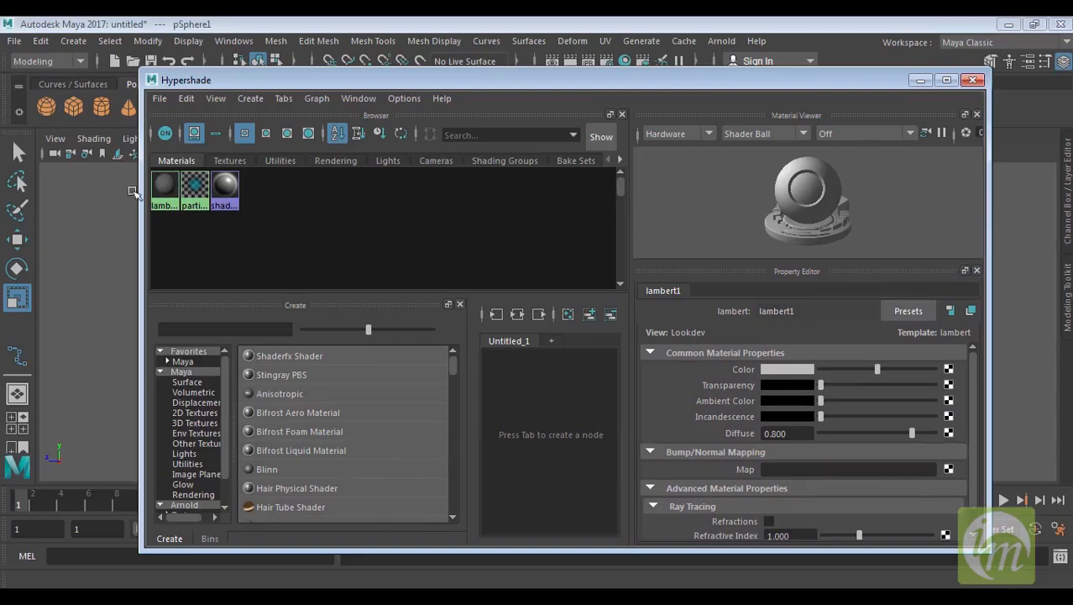
{"action": "left_click", "coordinate": [164, 186]}
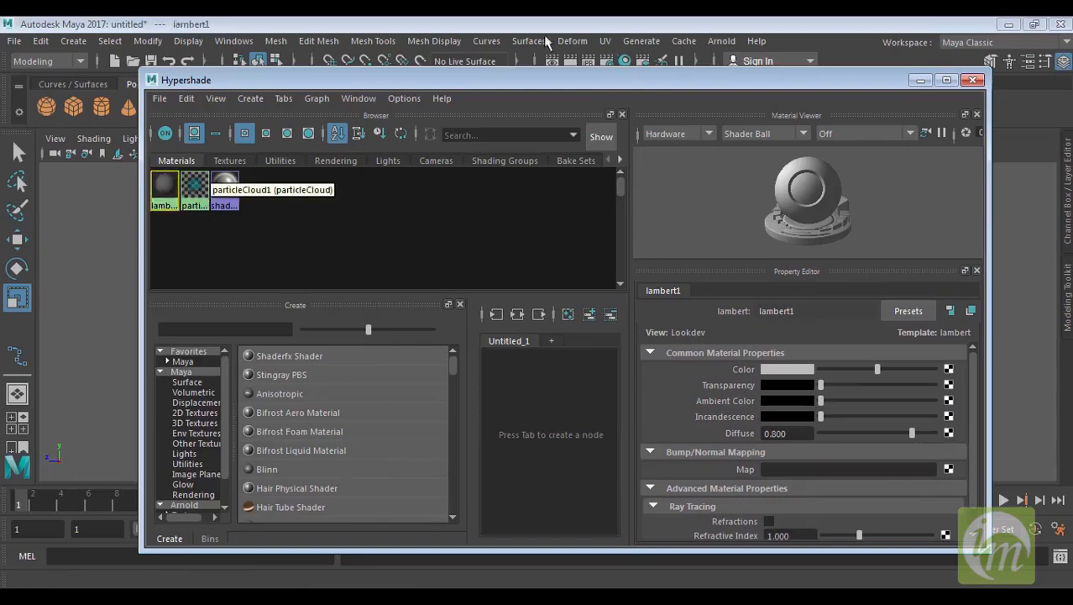
{"action": "left_click_drag", "start_coordinate": [522, 81], "coordinate": [591, 102]}
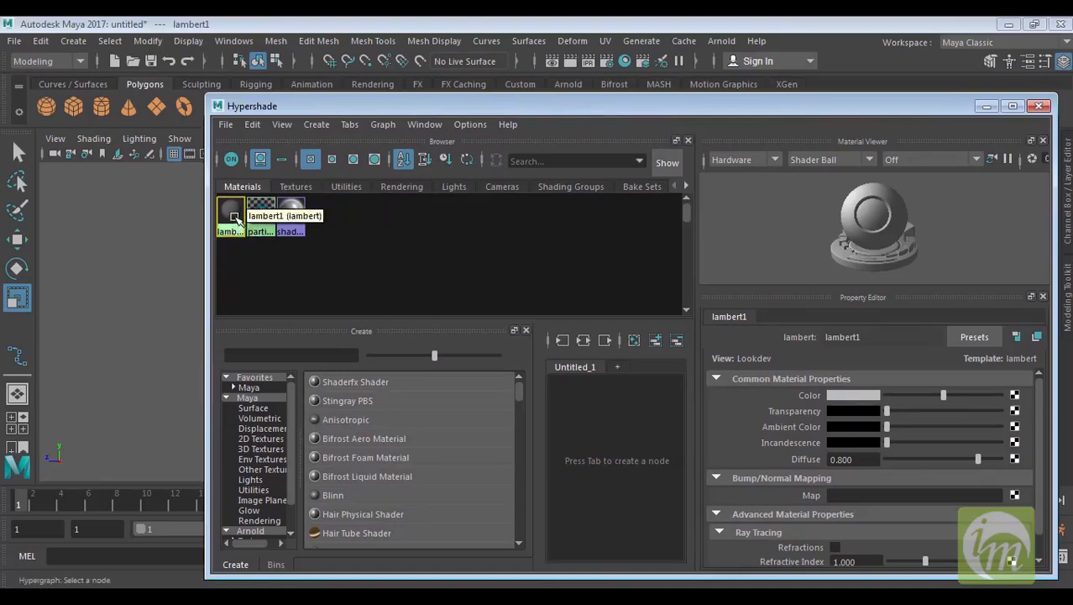
Move the Hypershade window to the right side, leaving the sphere visible in the viewport
{"action": "left_click", "coordinate": [158, 287]}
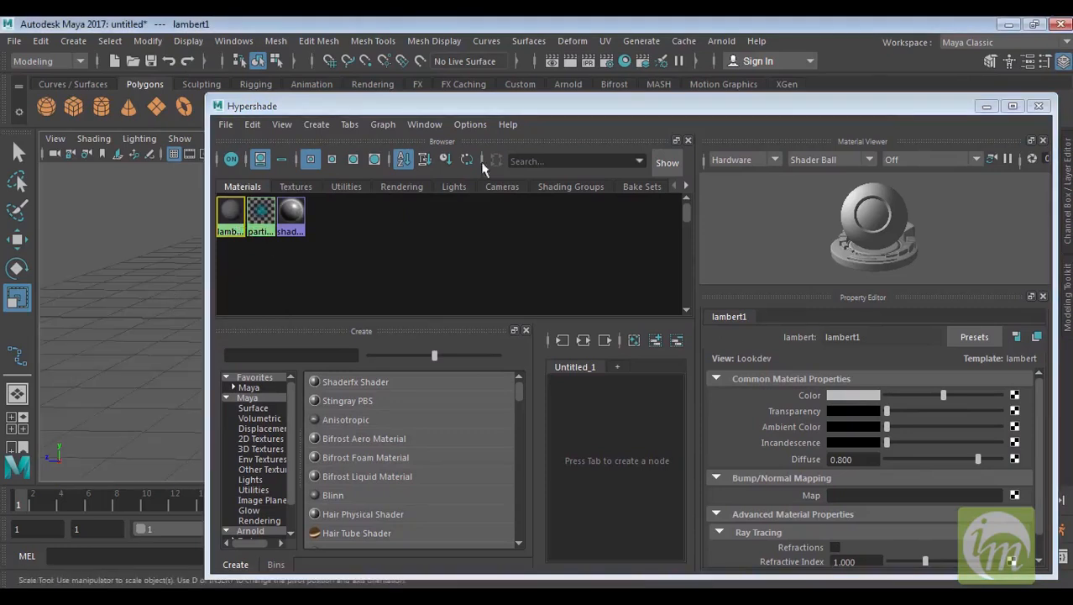
{"action": "mouse_move", "coordinate": [894, 106]}
{"action": "left_mouse_down"}
{"action": "mouse_move", "coordinate": [733, 84]}
{"action": "mouse_move", "coordinate": [884, 91]}
{"action": "left_mouse_up"}
{"action": "middle_click_drag", "start_coordinate": [429, 255], "coordinate": [273, 248], "text": "alt"}
{"action": "left_click", "coordinate": [422, 268]}
{"action": "right_click_drag", "start_coordinate": [403, 344], "coordinate": [340, 336], "text": "alt"}
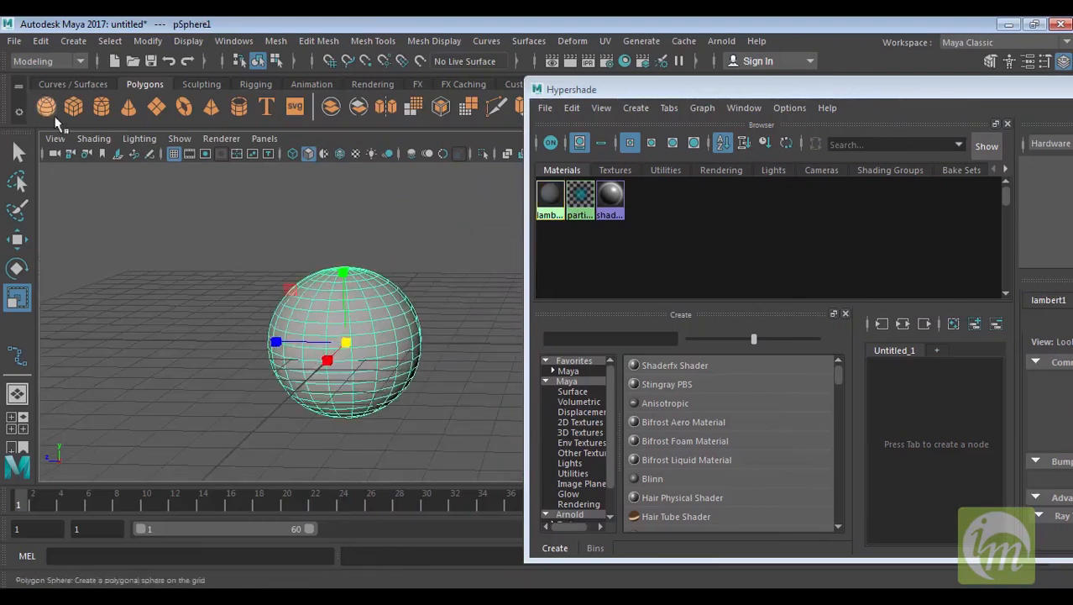
Create a polygon cube and move it to the left of the sphere
{"action": "left_click", "coordinate": [73, 106]}
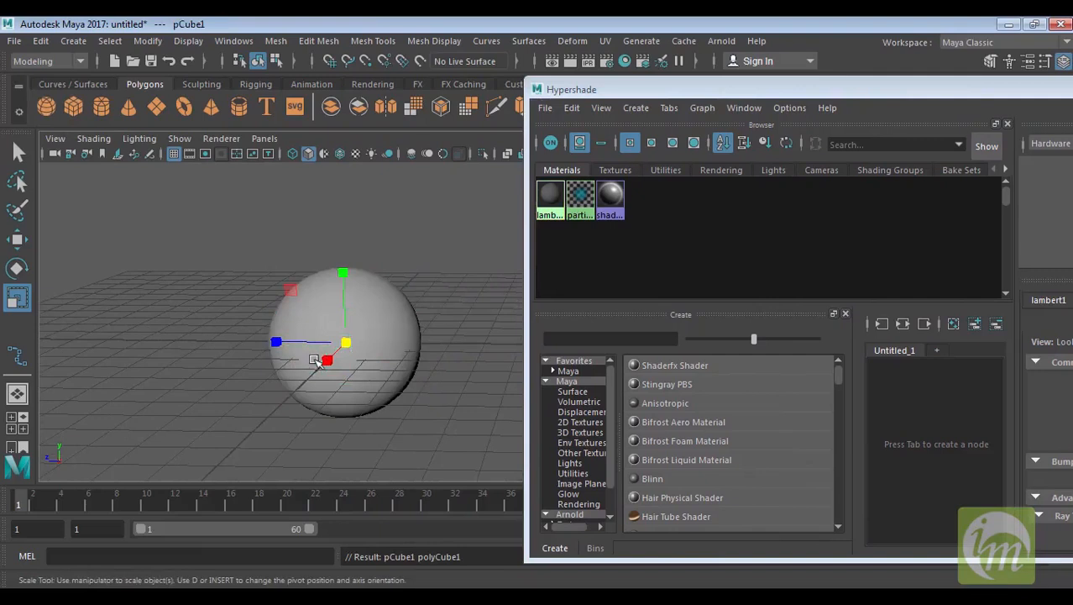
{"action": "key", "text": "w"}
{"action": "left_click_drag", "start_coordinate": [326, 346], "coordinate": [158, 340]}
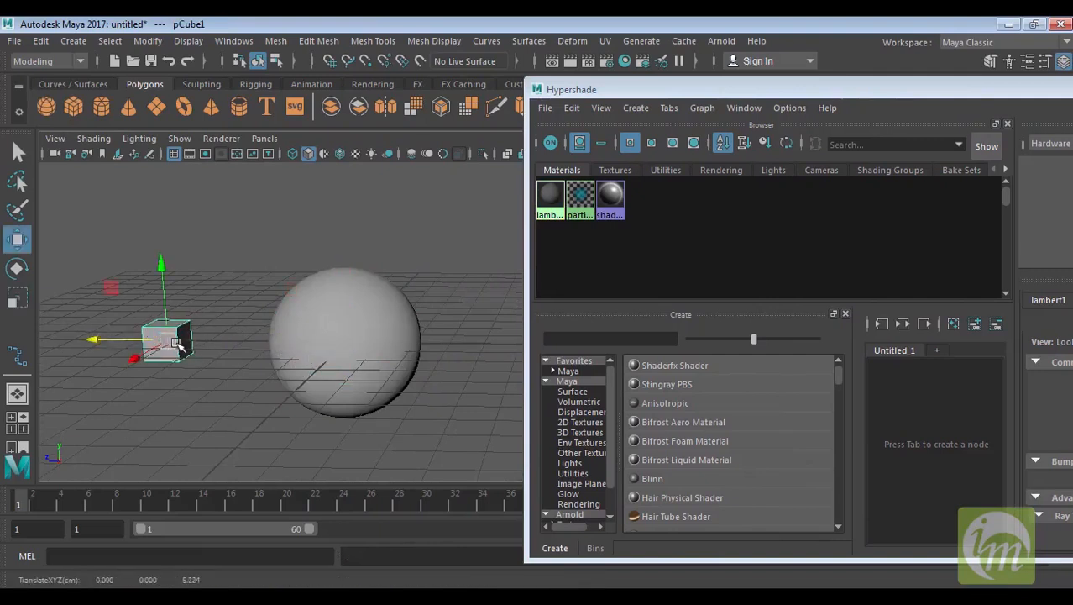
Minimize the Hypershade window and open the Attribute Editor for the selected sphere
{"action": "left_click_drag", "start_coordinate": [1005, 88], "coordinate": [647, 169]}
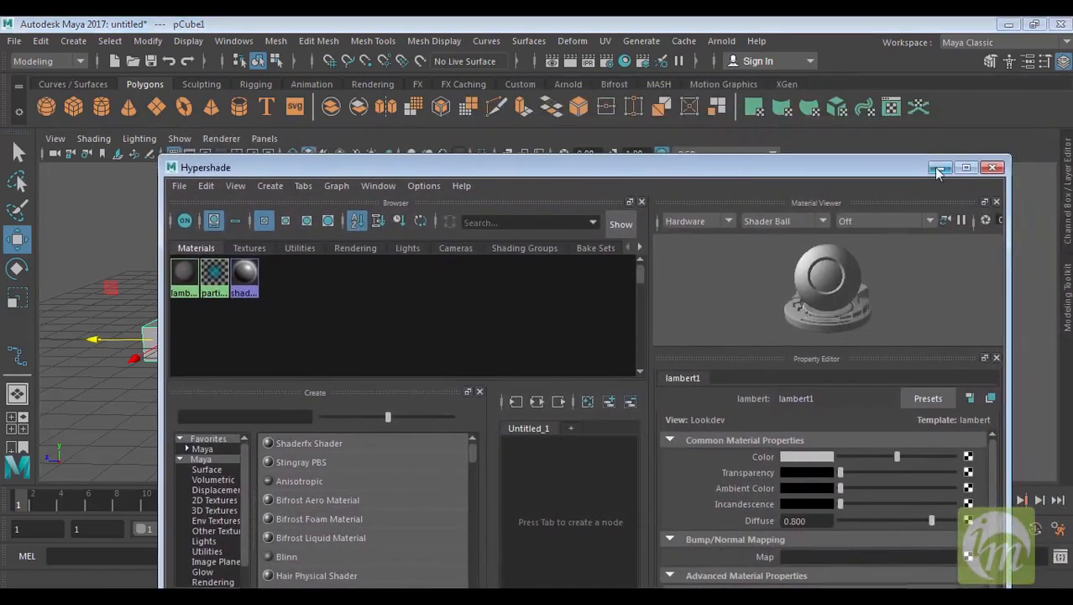
{"action": "left_click", "coordinate": [938, 172]}
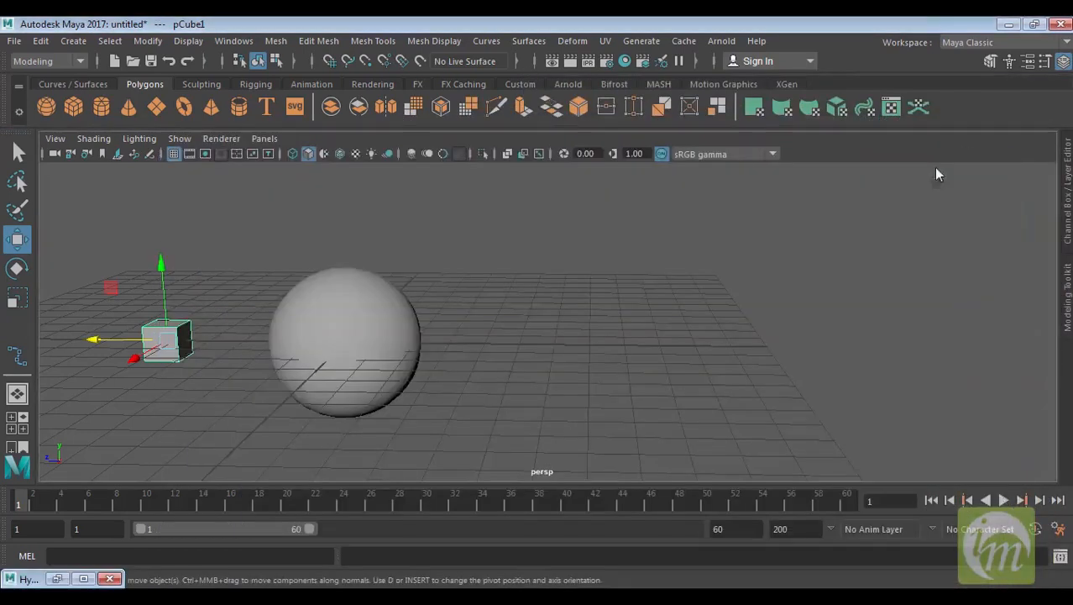
{"action": "left_click", "coordinate": [356, 331]}
{"action": "key", "text": "ctrl+a"}
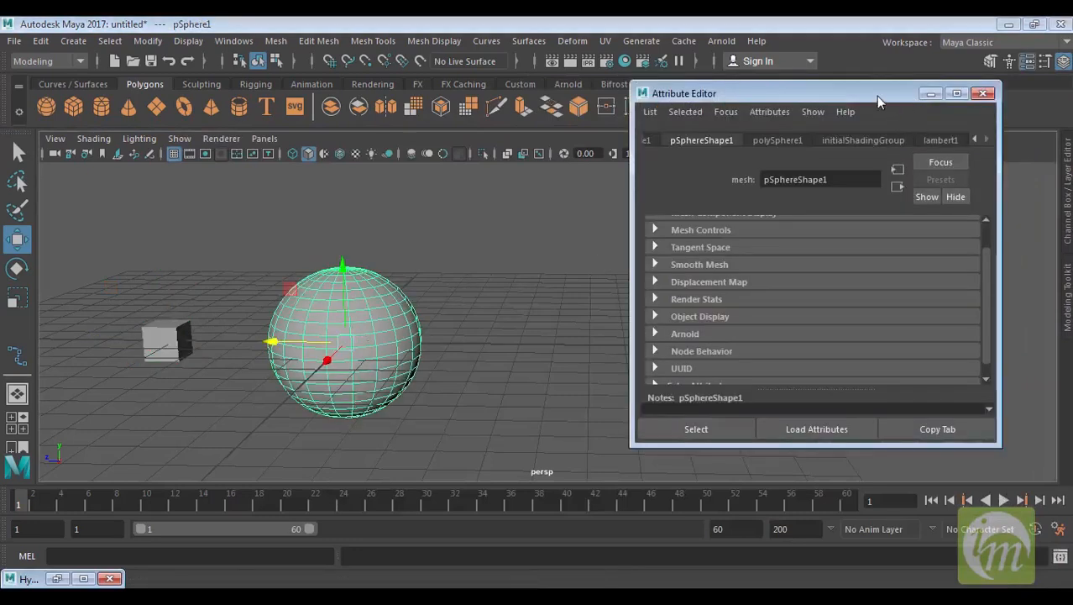
Move and enlarge the Attribute Editor, then select the cube to load its attributes
{"action": "left_click_drag", "start_coordinate": [876, 96], "coordinate": [870, 66]}
{"action": "left_click_drag", "start_coordinate": [989, 413], "coordinate": [994, 500]}
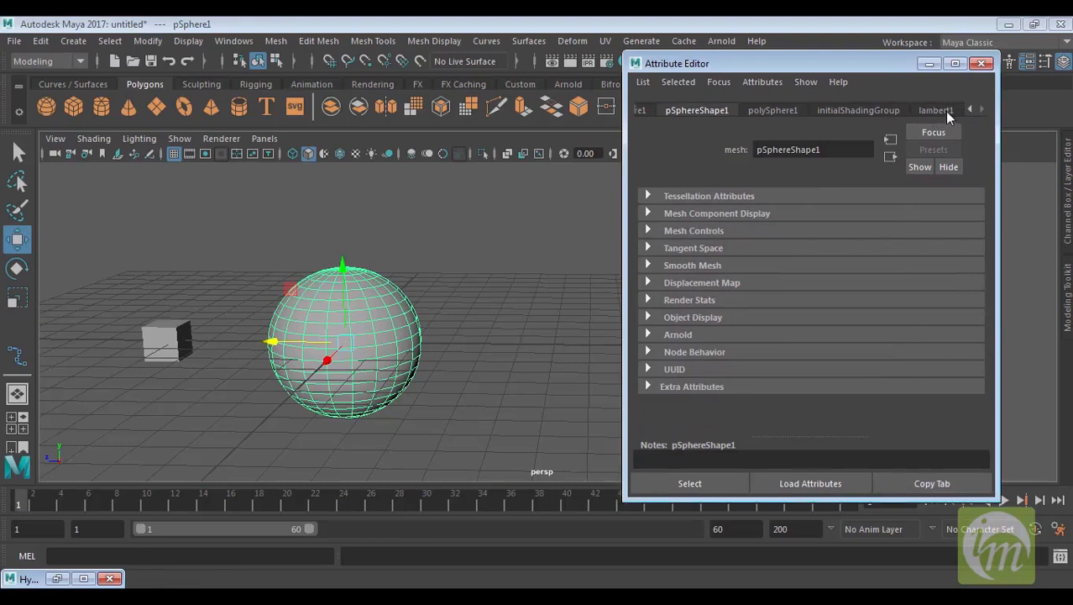
{"action": "left_click_drag", "start_coordinate": [183, 295], "coordinate": [164, 354]}
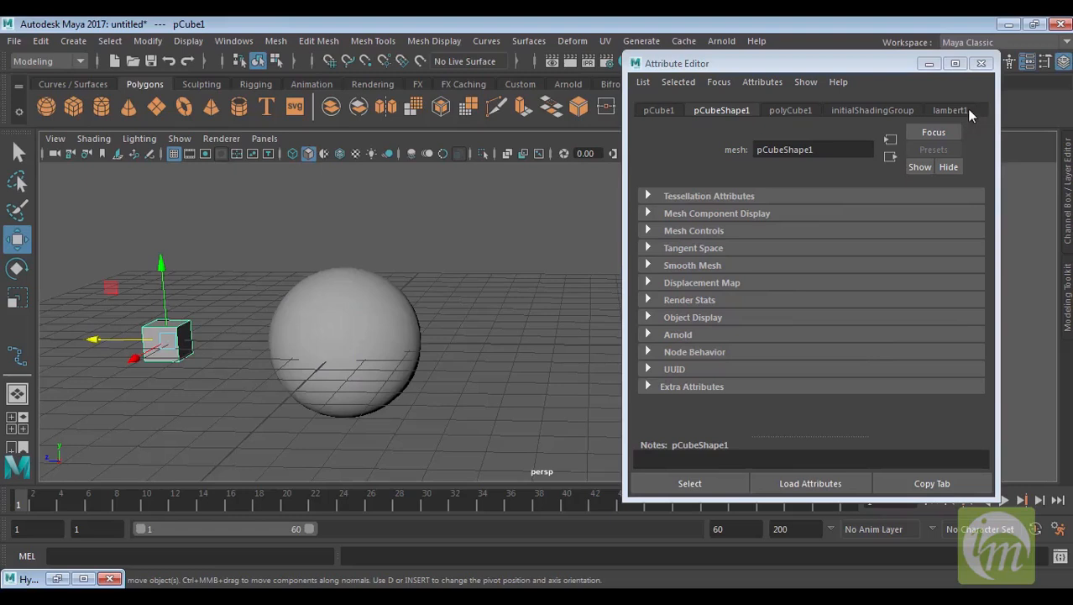
Create a polygon cylinder and move it to the right of the sphere
{"action": "left_click", "coordinate": [101, 106]}
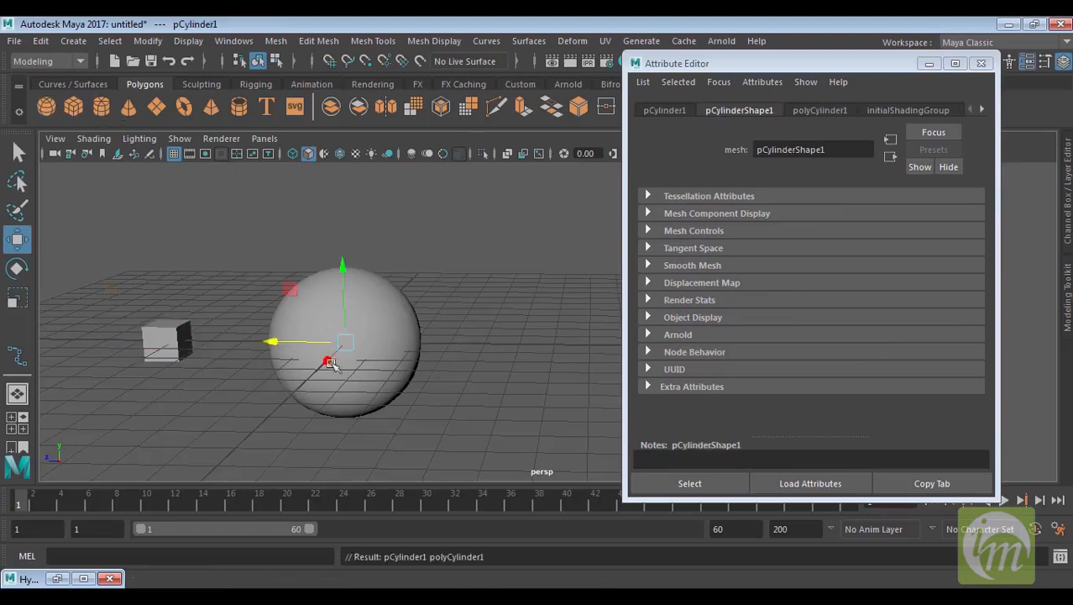
{"action": "left_click_drag", "start_coordinate": [274, 339], "coordinate": [404, 342]}
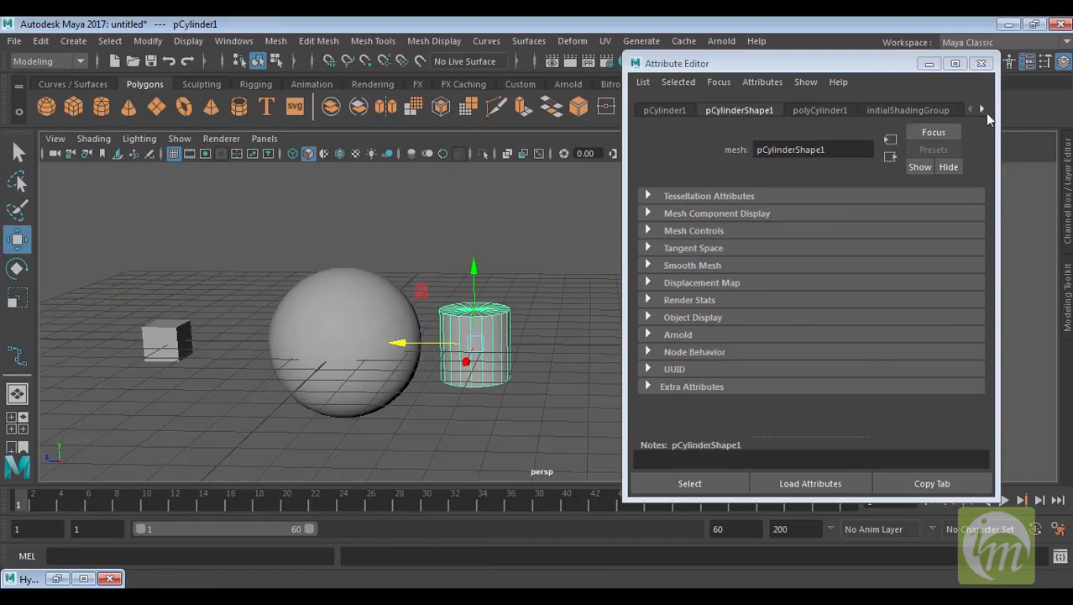
Close the Attribute Editor, then restore and minimize the Hypershade window again
{"action": "left_click", "coordinate": [982, 109]}
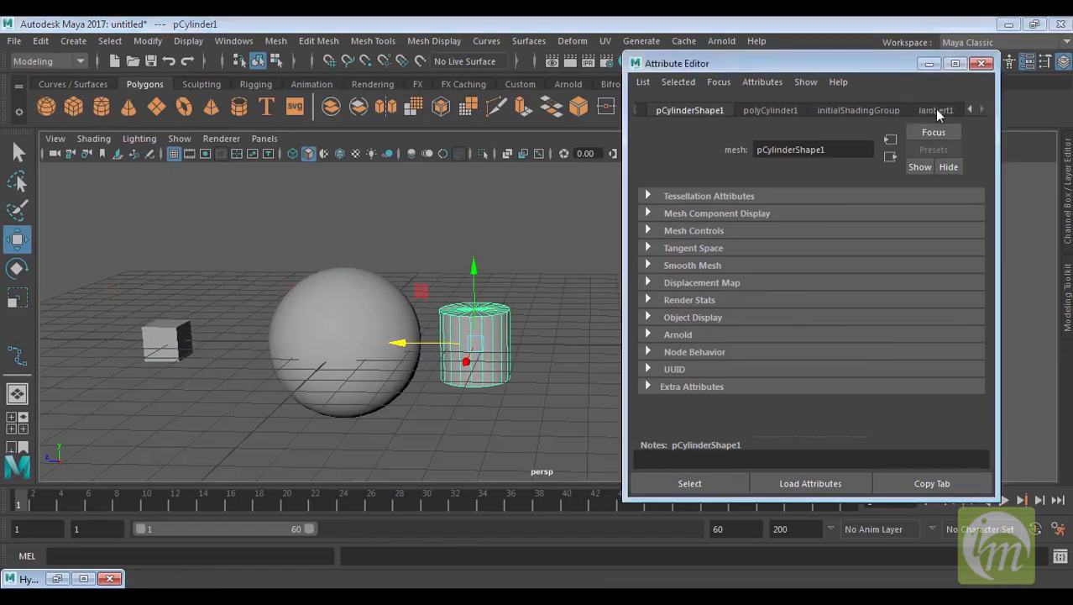
{"action": "left_click", "coordinate": [980, 64]}
{"action": "left_click", "coordinate": [57, 578]}
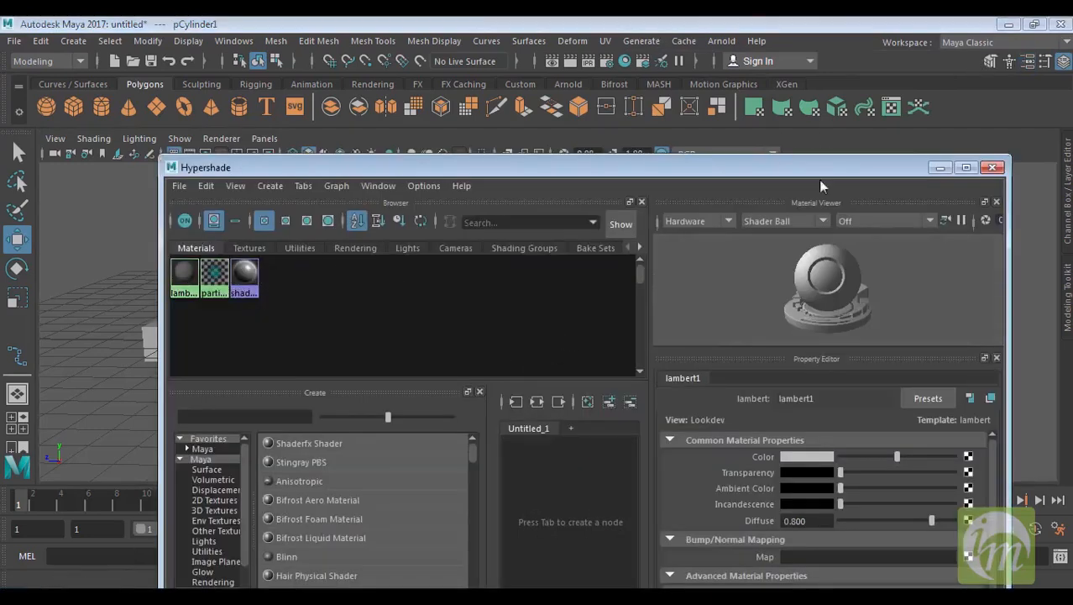
{"action": "left_click", "coordinate": [940, 168]}
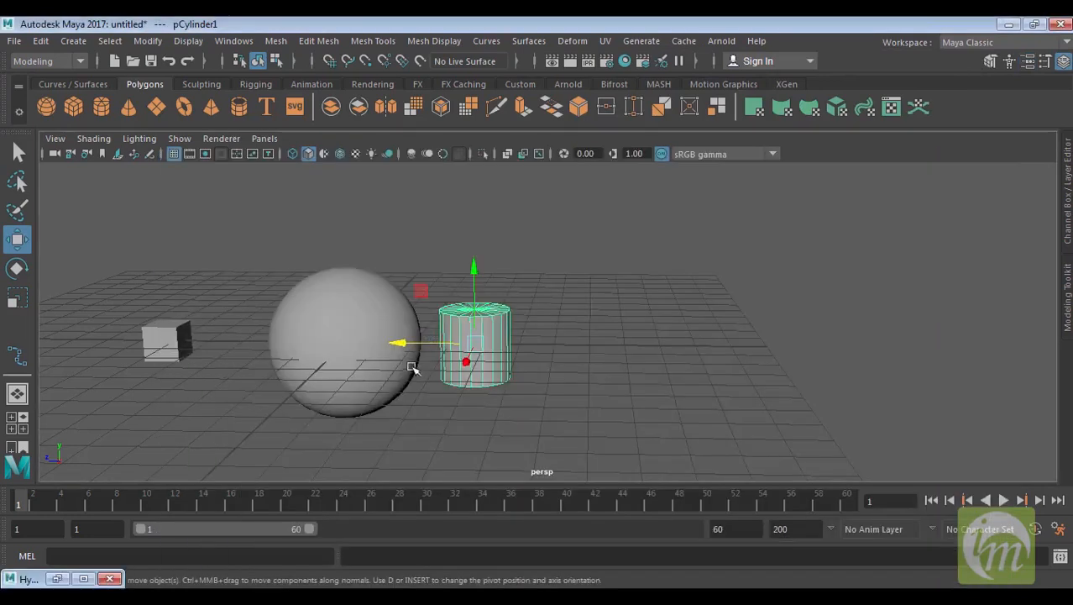
Move the cylinder a little further right and select the sphere
{"action": "left_click_drag", "start_coordinate": [409, 348], "coordinate": [446, 344]}
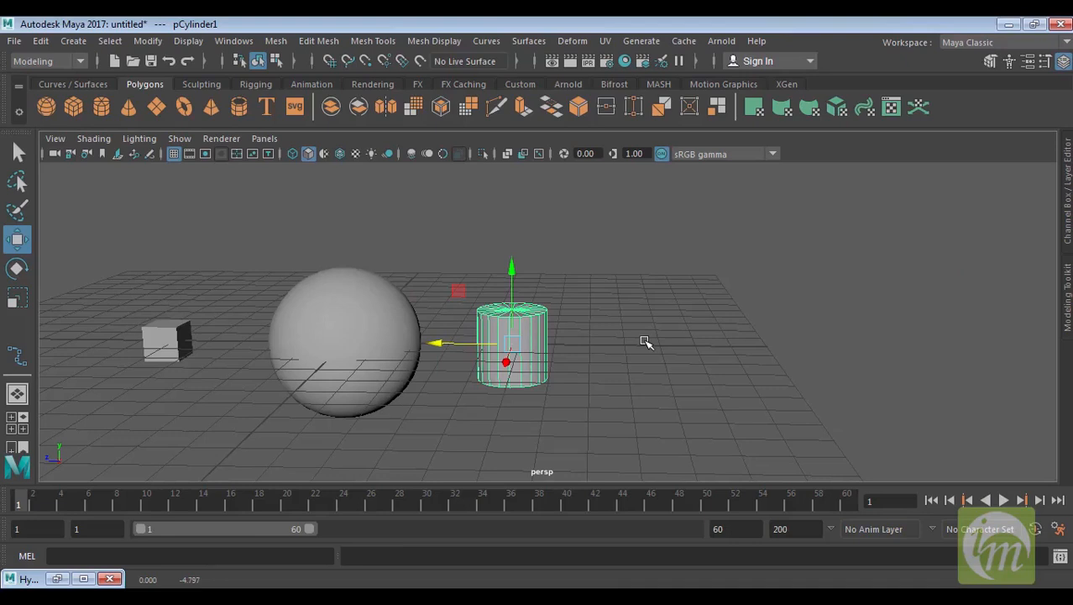
{"action": "left_click", "coordinate": [388, 323]}
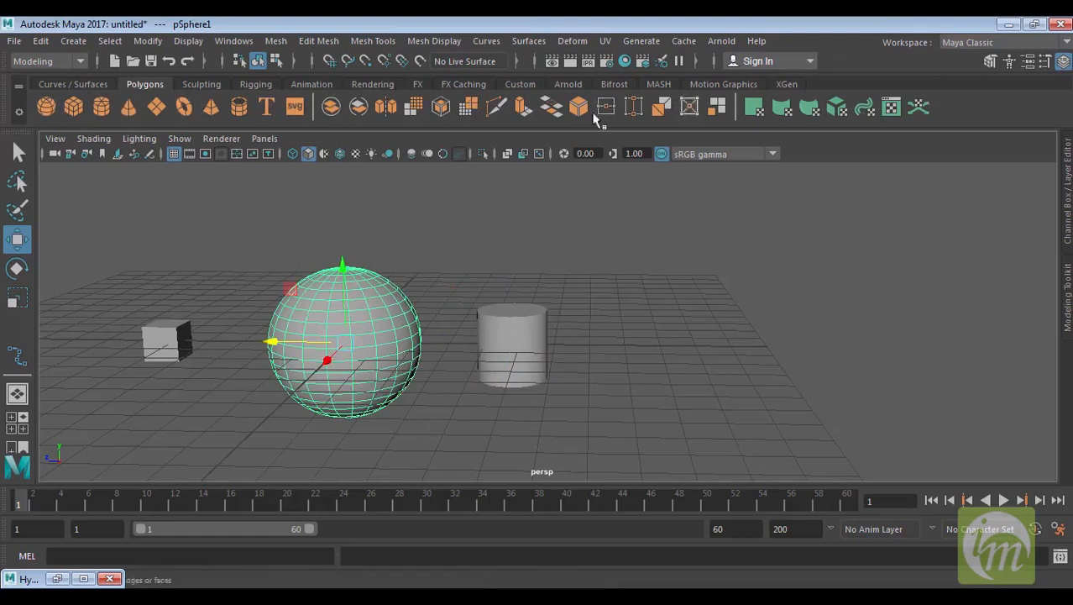
Browse the shelf tabs Curves / Surfaces, Polygons, Sculpting, Rigging, Animation and Rendering to examine their tools
{"action": "left_click", "coordinate": [81, 84]}
{"action": "left_click", "coordinate": [146, 84]}
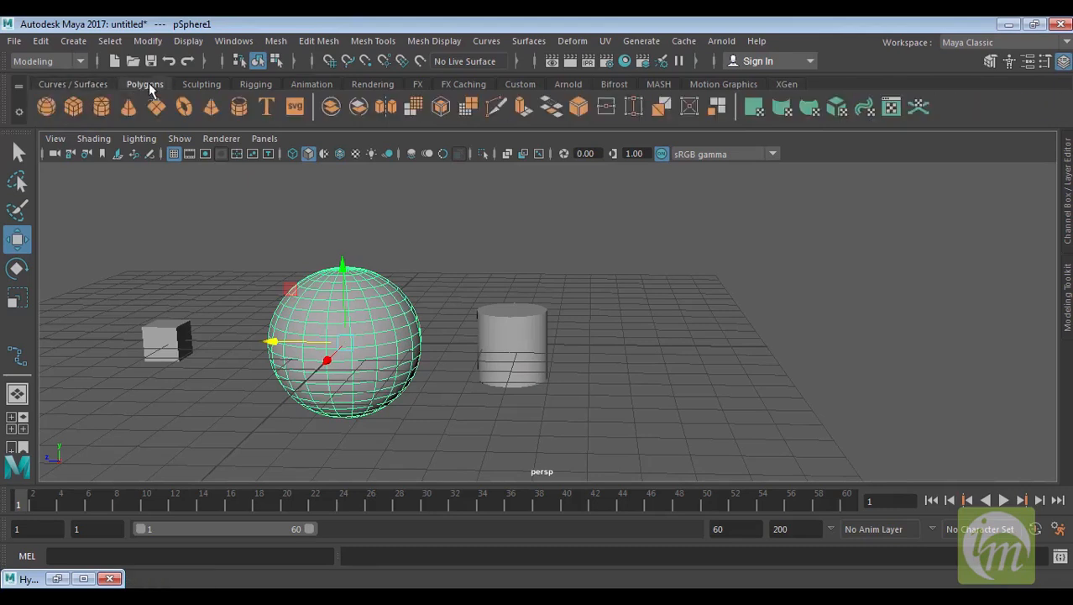
{"action": "left_click", "coordinate": [82, 84]}
{"action": "left_click", "coordinate": [144, 84]}
{"action": "left_click", "coordinate": [189, 83]}
{"action": "left_click", "coordinate": [153, 84]}
{"action": "left_click", "coordinate": [200, 84]}
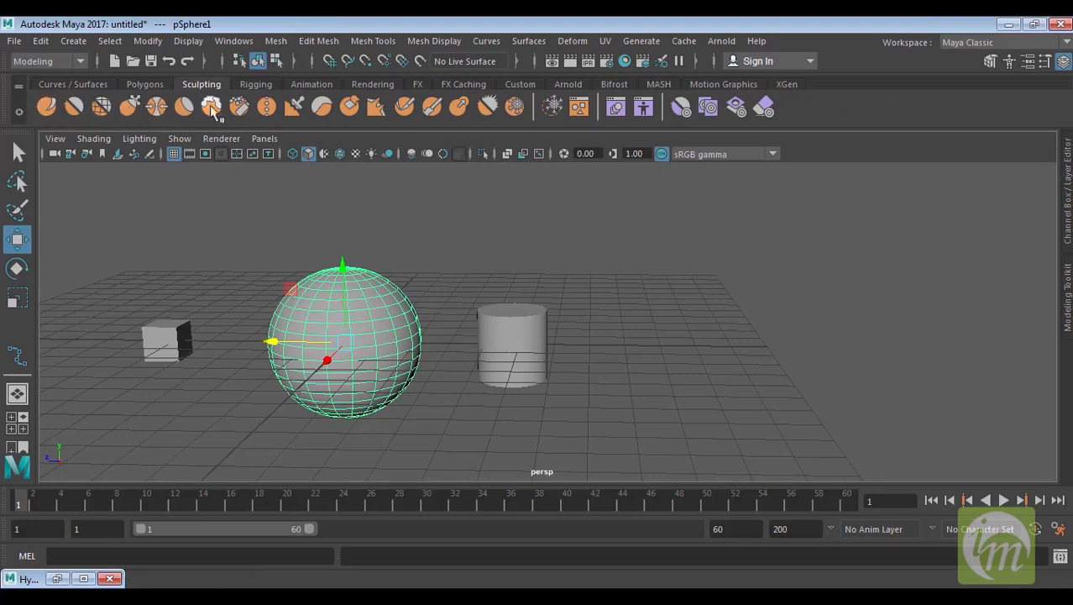
{"action": "left_click", "coordinate": [262, 86]}
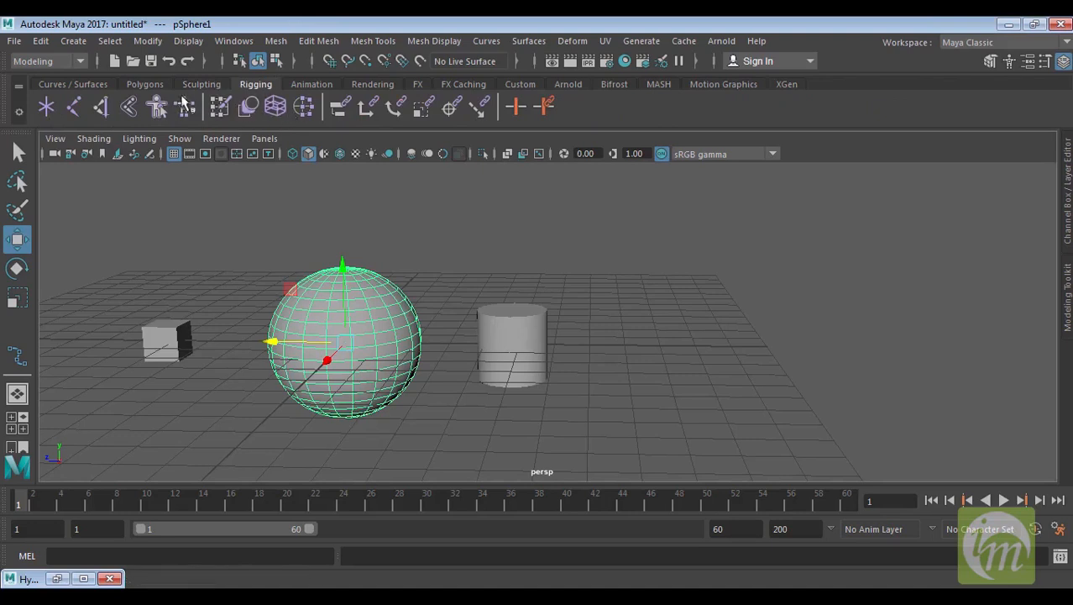
{"action": "left_click", "coordinate": [312, 84]}
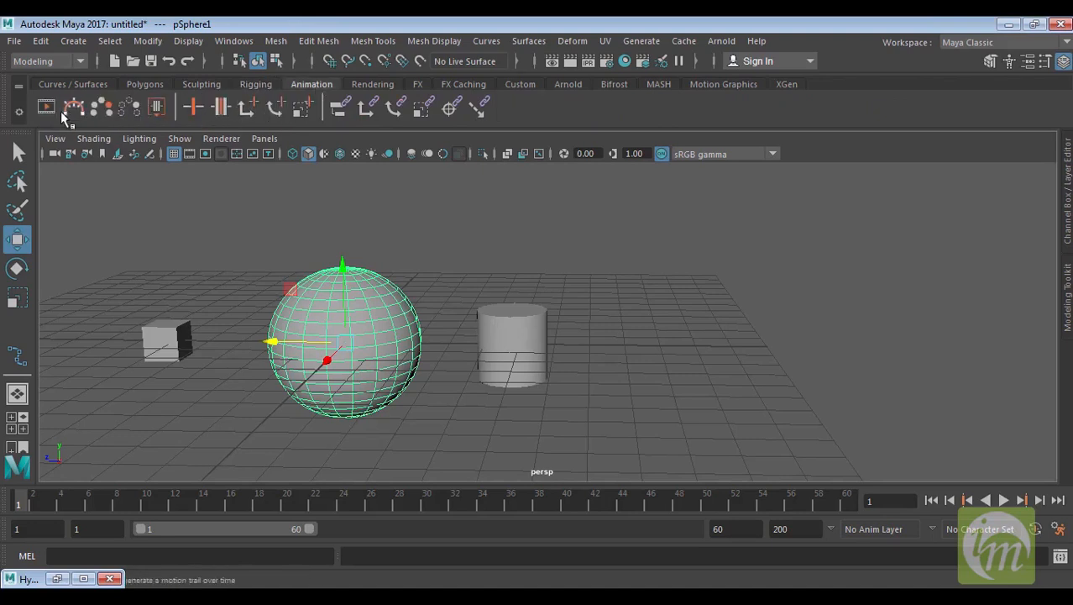
{"action": "left_click", "coordinate": [380, 85]}
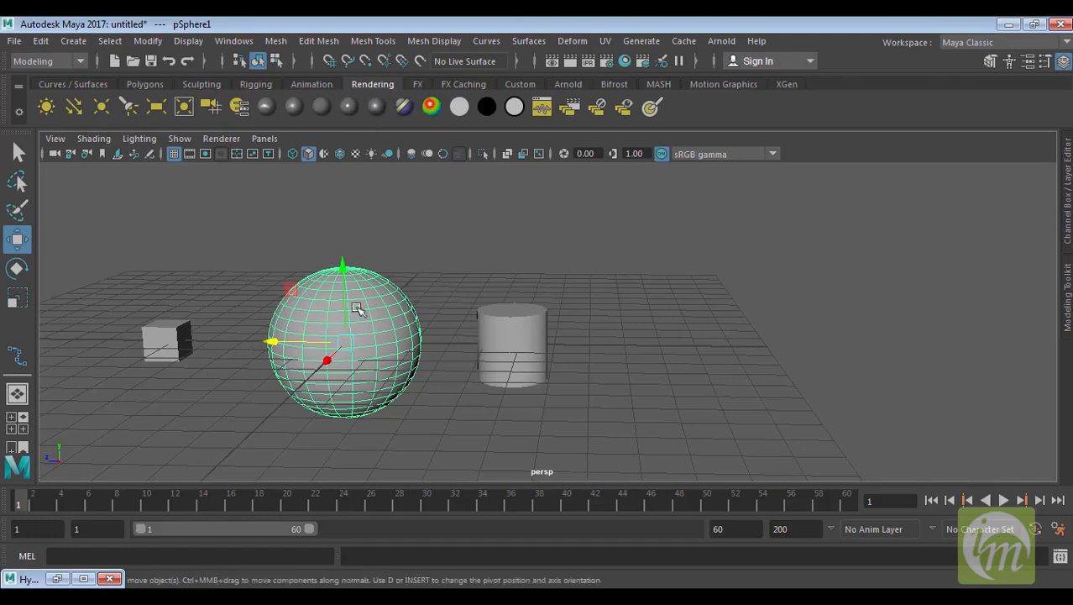
{"action": "left_click_drag", "start_coordinate": [425, 238], "coordinate": [351, 308]}
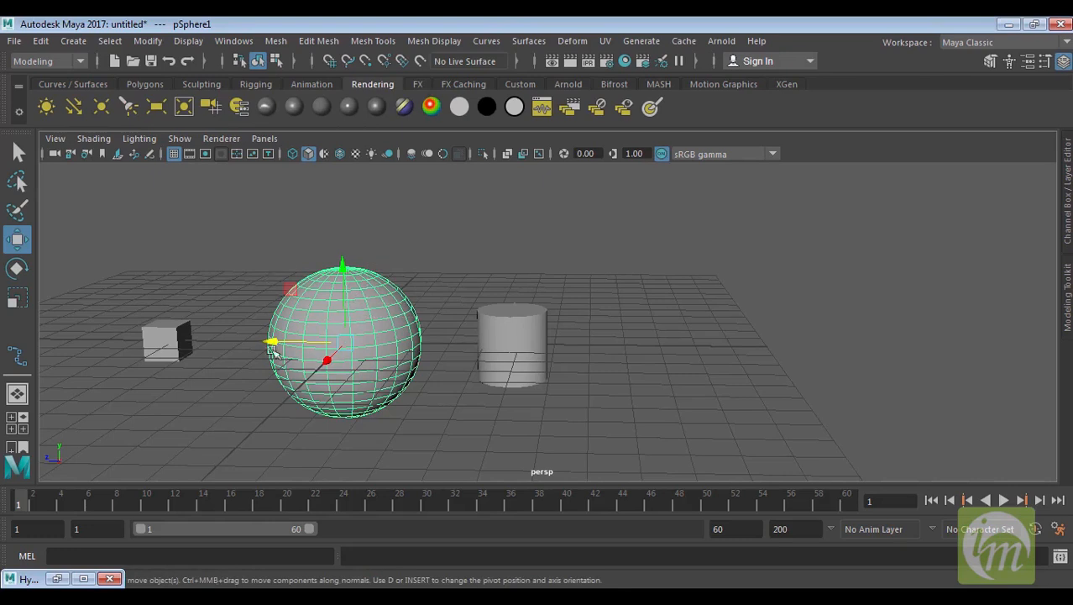
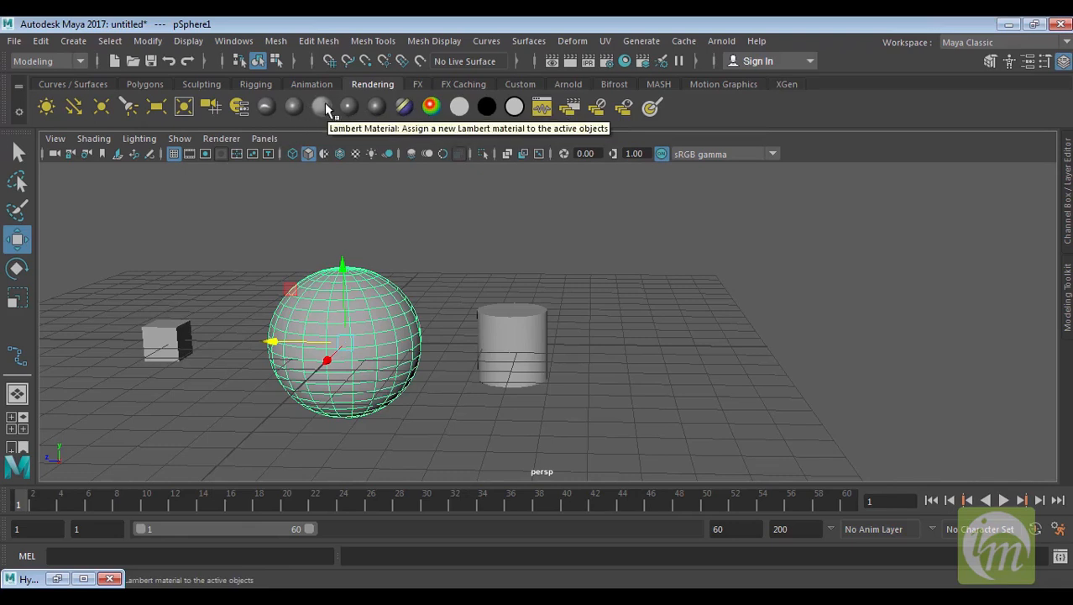
Assign a new Lambert material to the selected sphere, briefly restoring and minimizing the Hypershade window
{"action": "left_click", "coordinate": [325, 105]}
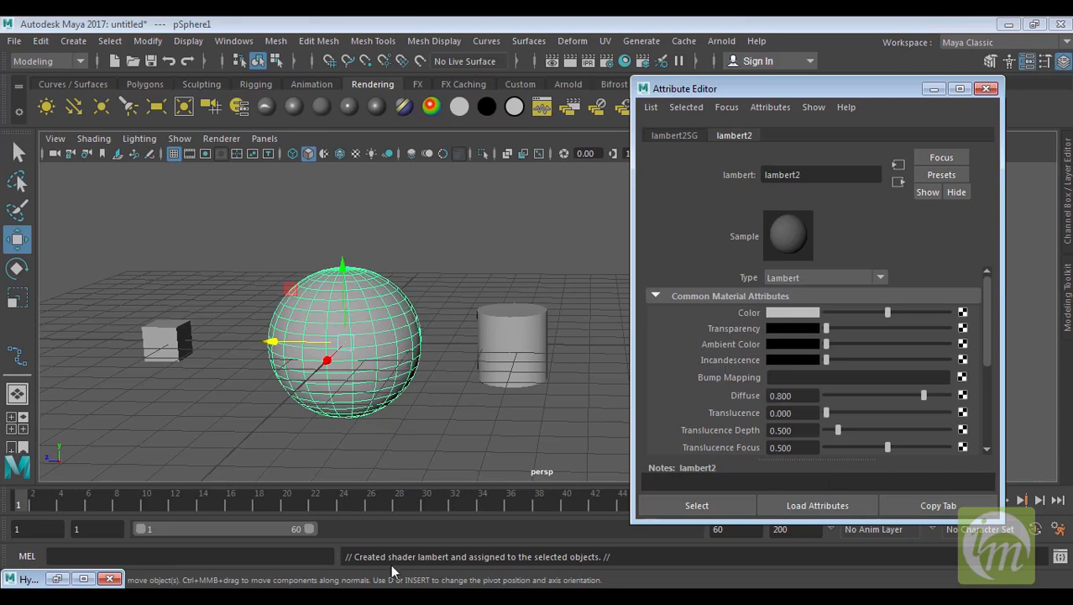
{"action": "left_click", "coordinate": [58, 579]}
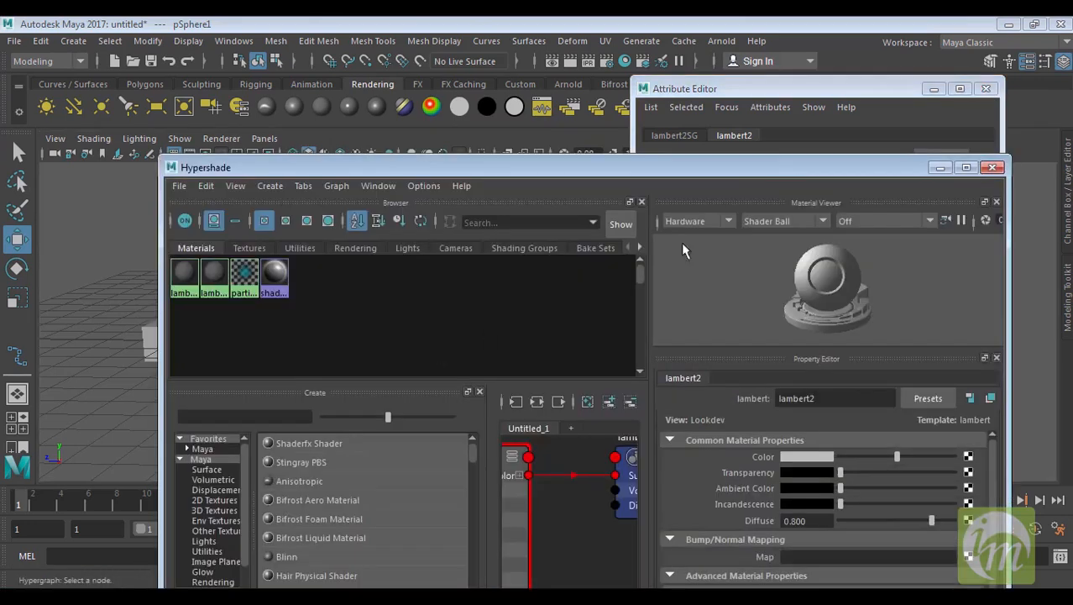
{"action": "left_click", "coordinate": [940, 167]}
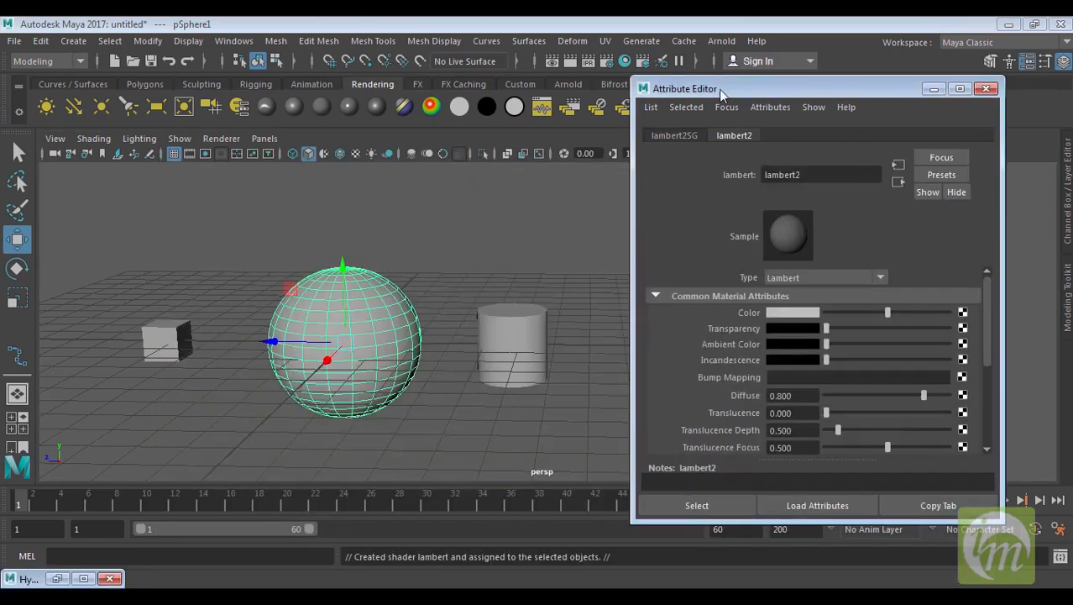
Reselect the sphere and rename its new Lambert material to sphere in the Attribute Editor
{"action": "left_click_drag", "start_coordinate": [795, 90], "coordinate": [869, 117]}
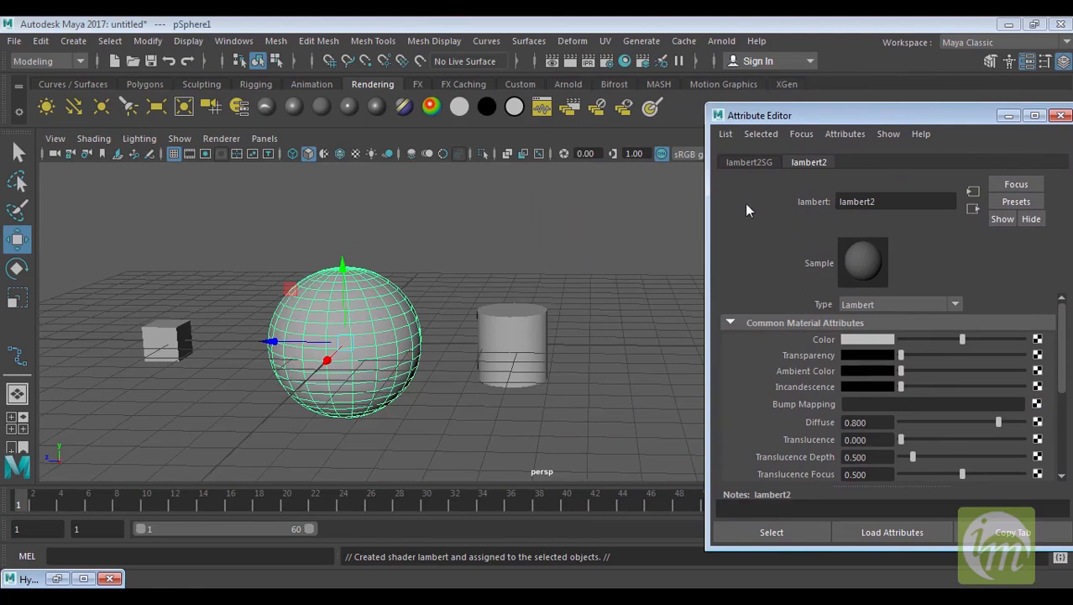
{"action": "left_click", "coordinate": [402, 257]}
{"action": "left_click", "coordinate": [376, 311]}
{"action": "left_click", "coordinate": [954, 162]}
{"action": "left_click_drag", "start_coordinate": [956, 120], "coordinate": [830, 58]}
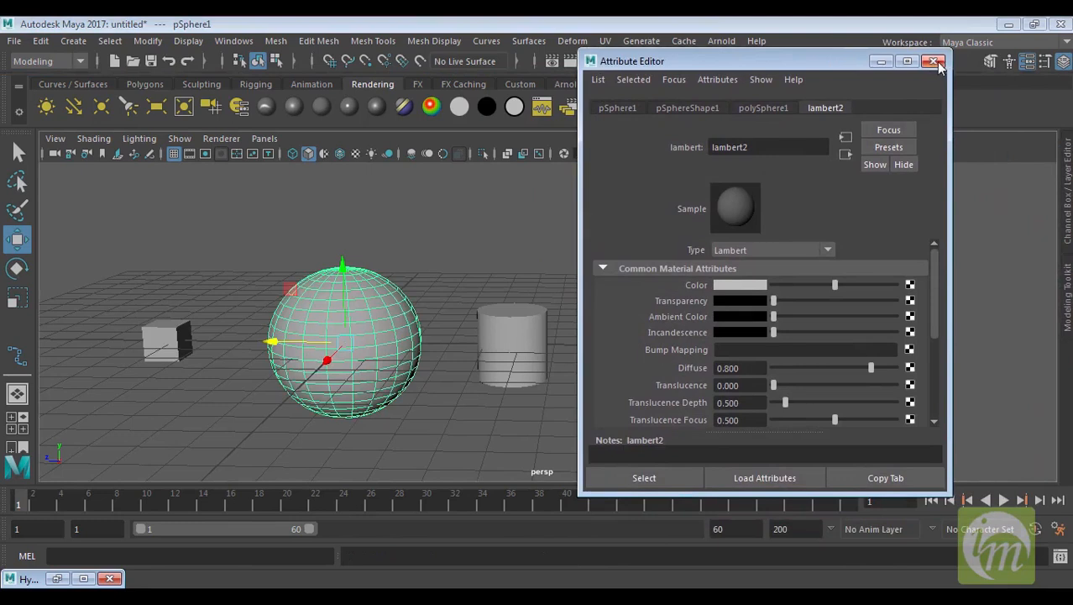
{"action": "left_click", "coordinate": [396, 264]}
{"action": "left_click", "coordinate": [387, 314]}
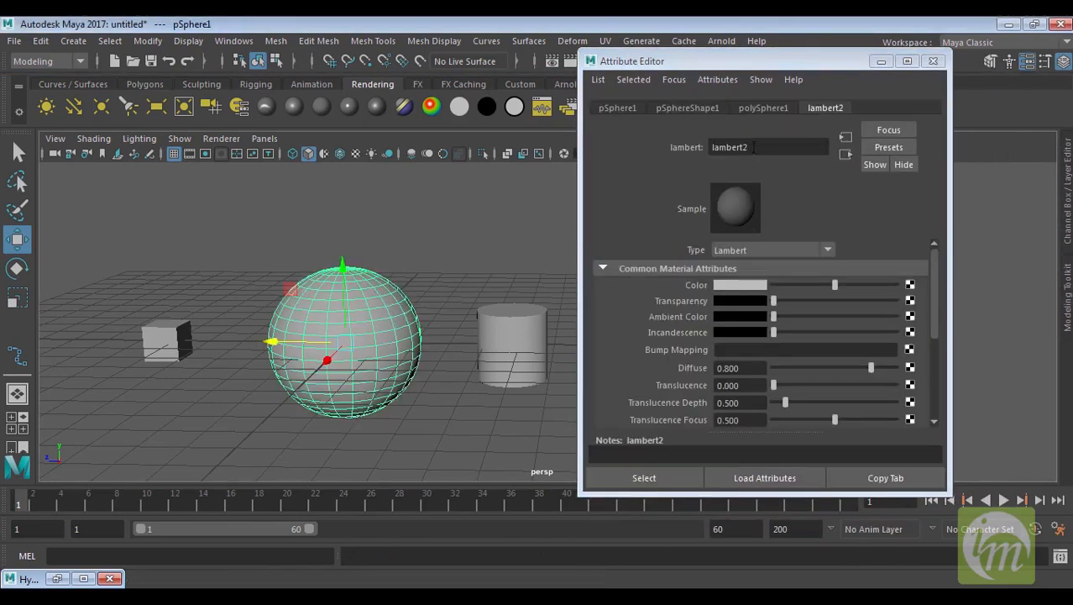
{"action": "double_click", "coordinate": [755, 147]}
{"action": "type", "text": "s"}
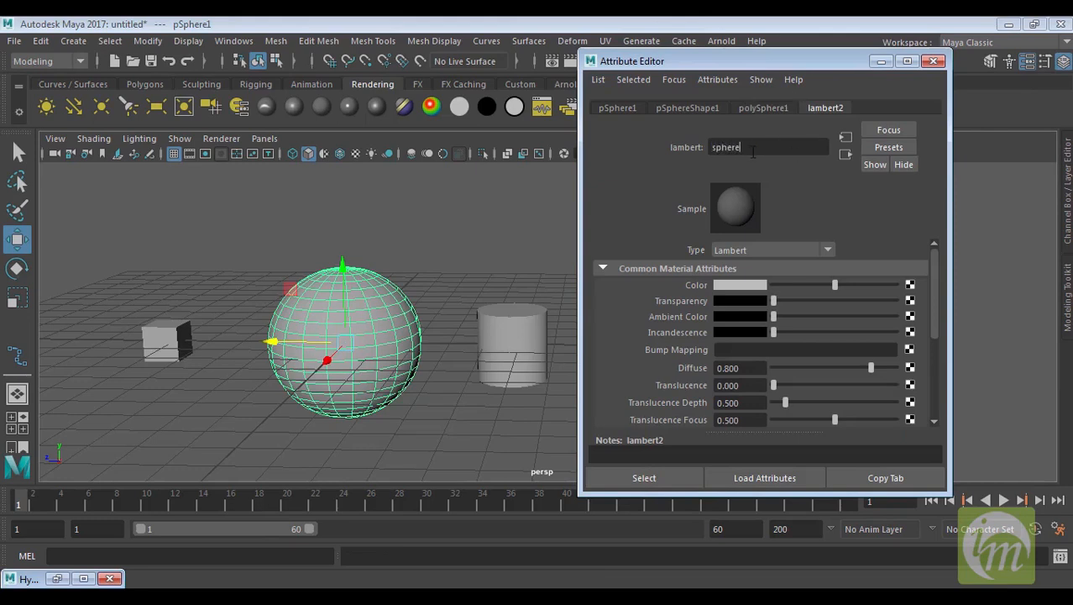
{"action": "type", "text": "phere"}
Reselect the sphere to check its renamed material, then close the Attribute Editor
{"action": "left_click", "coordinate": [487, 259]}
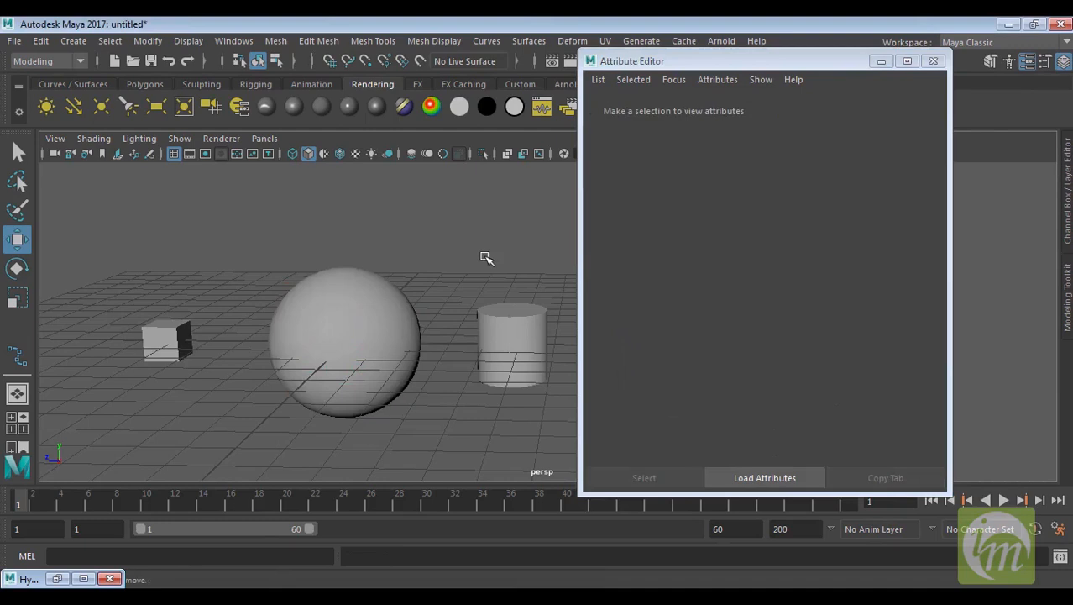
{"action": "left_click", "coordinate": [400, 313]}
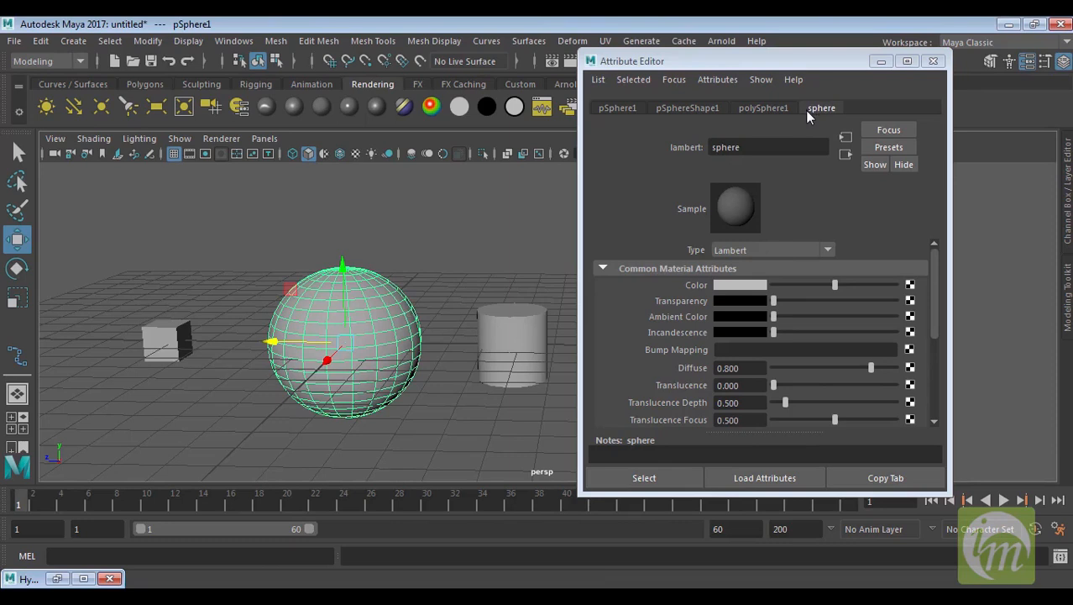
{"action": "left_click", "coordinate": [934, 61]}
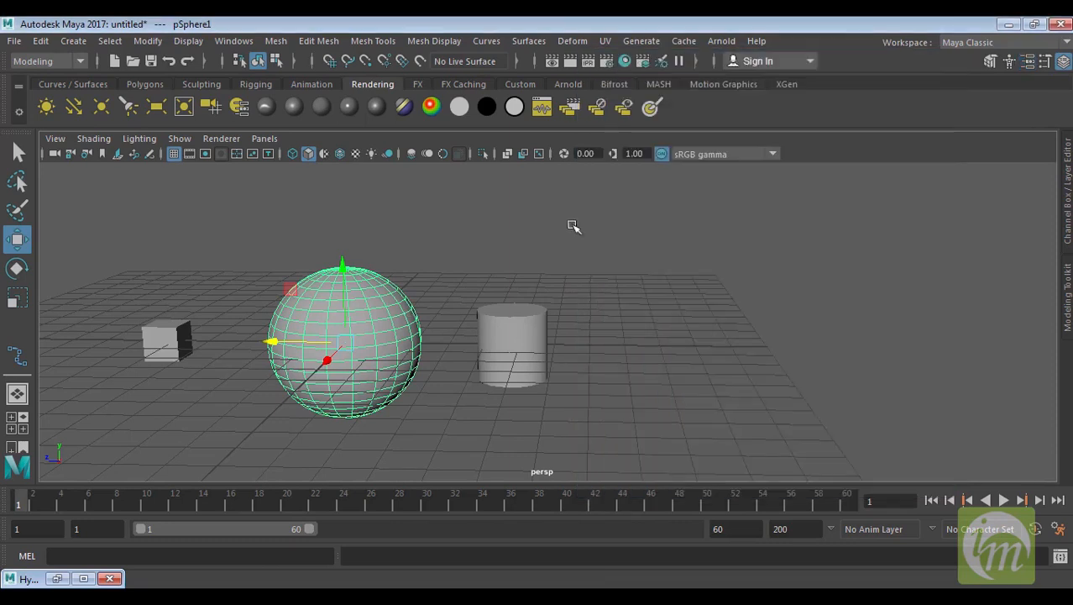
Restore the Hypershade window, reposition it and widen the node graph panel
{"action": "left_click", "coordinate": [57, 578]}
{"action": "left_click_drag", "start_coordinate": [842, 168], "coordinate": [849, 42]}
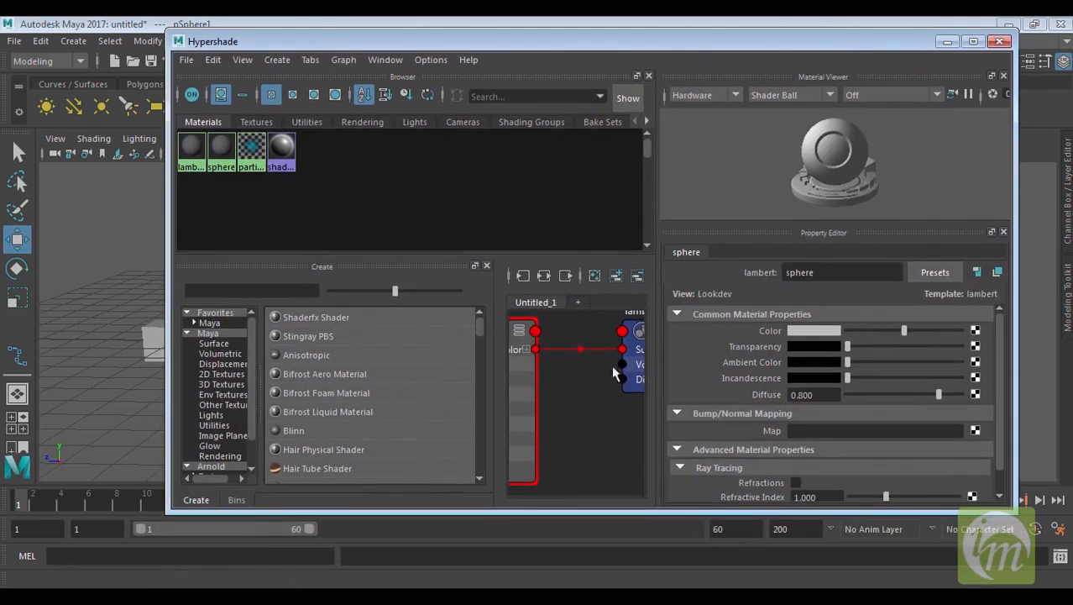
{"action": "scroll", "coordinate": [588, 391], "scroll_direction": "down", "scroll_amount": 3}
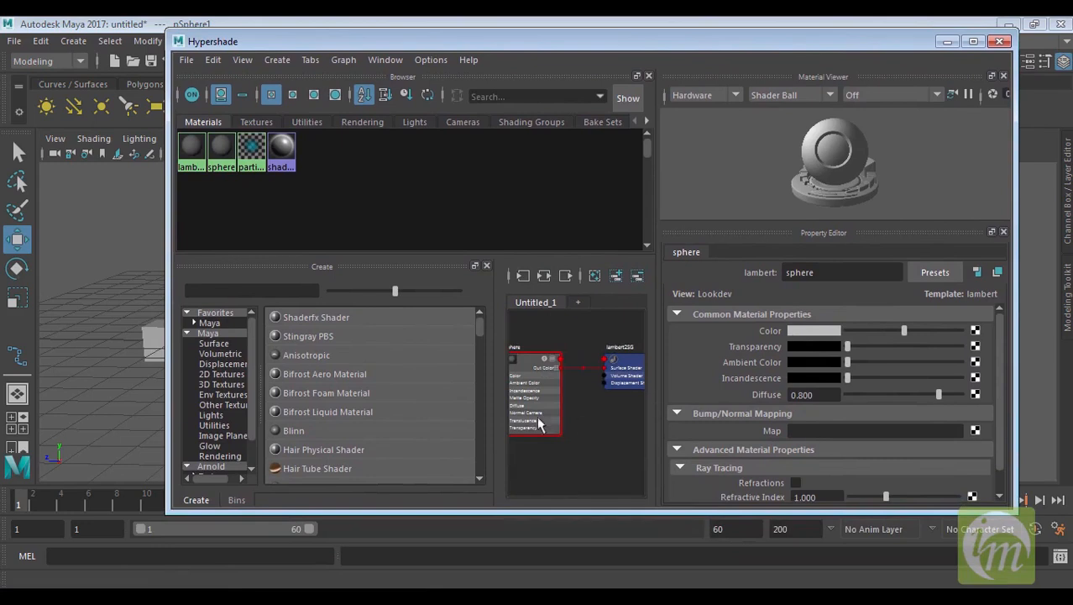
{"action": "left_click_drag", "start_coordinate": [496, 349], "coordinate": [369, 347]}
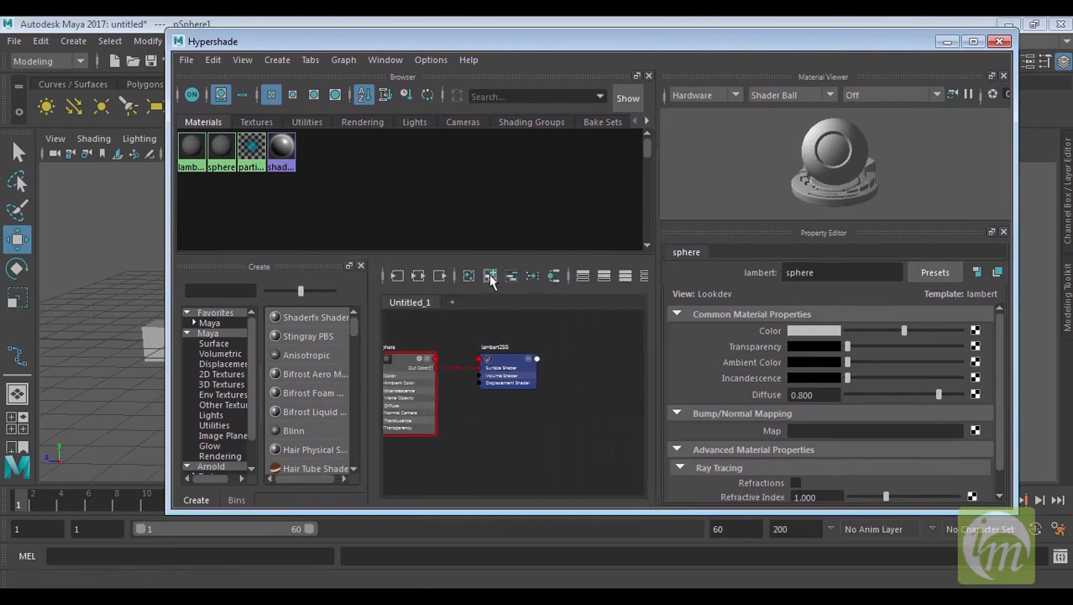
Examine the sphere material's shading network in the node graph
{"action": "left_click", "coordinate": [530, 277]}
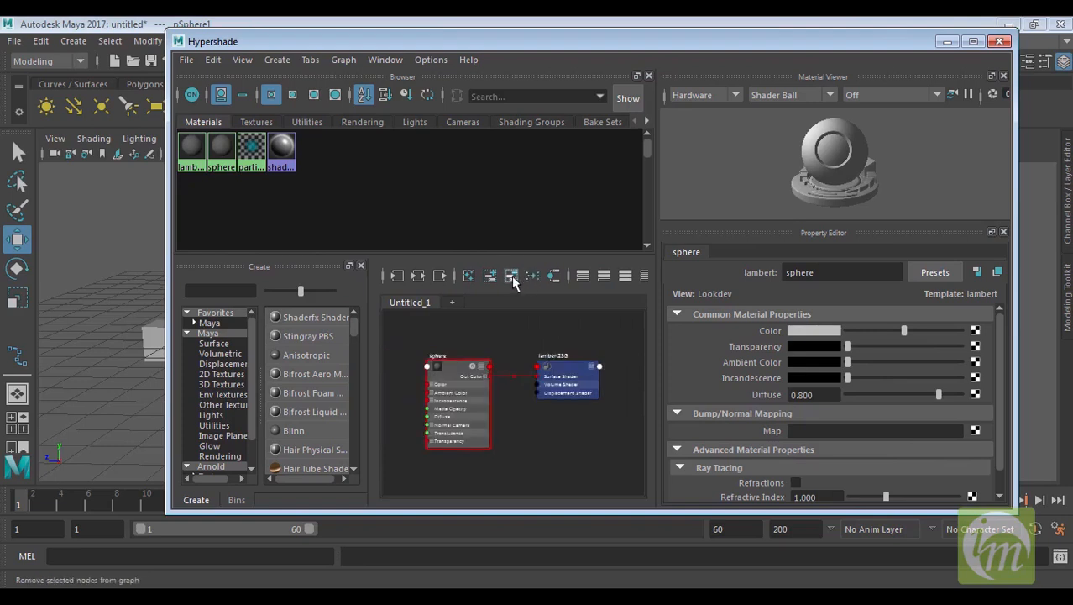
{"action": "left_click", "coordinate": [555, 278]}
{"action": "scroll", "coordinate": [498, 410], "scroll_direction": "down", "scroll_amount": 3}
{"action": "scroll", "coordinate": [498, 407], "scroll_direction": "up", "scroll_amount": 5}
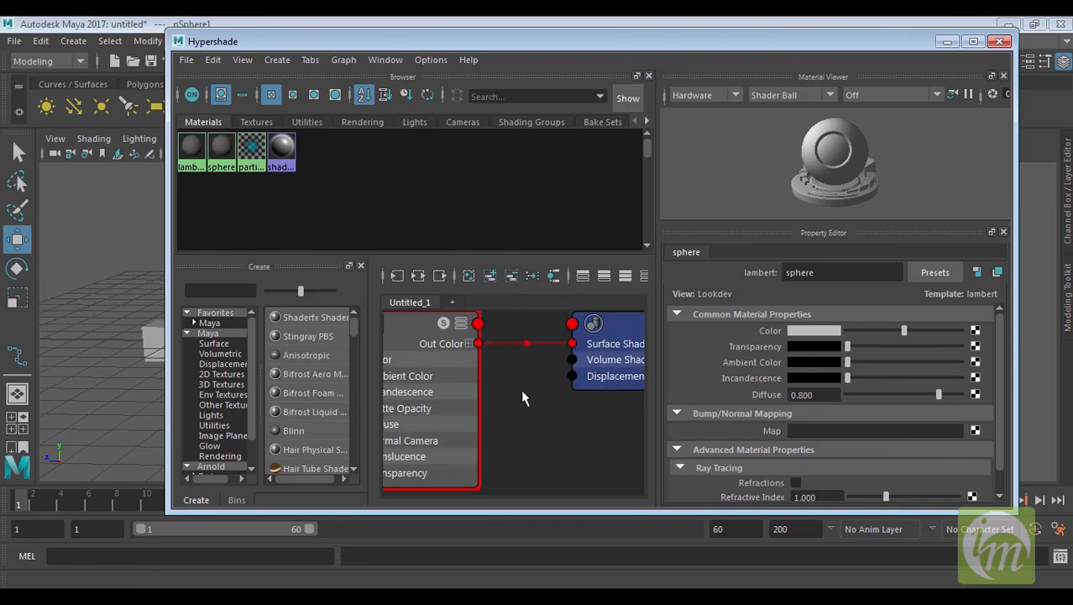
{"action": "scroll", "coordinate": [521, 391], "scroll_direction": "down", "scroll_amount": 2}
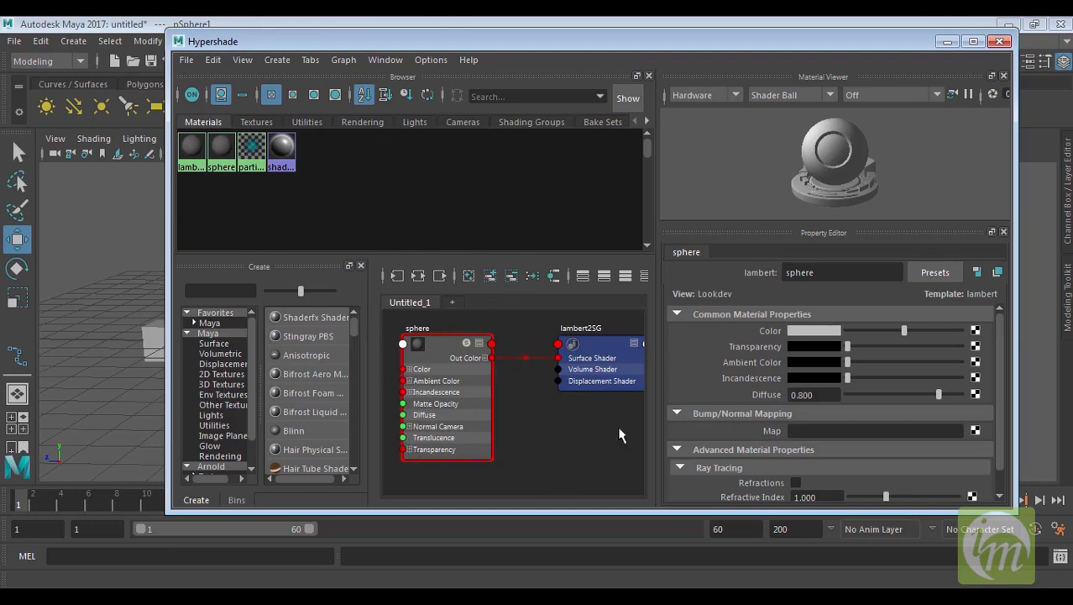
{"action": "middle_click_drag", "start_coordinate": [492, 409], "coordinate": [546, 405], "text": "alt"}
{"action": "scroll", "coordinate": [563, 410], "scroll_direction": "down", "scroll_amount": 1}
{"action": "scroll", "coordinate": [552, 404], "scroll_direction": "up", "scroll_amount": 1}
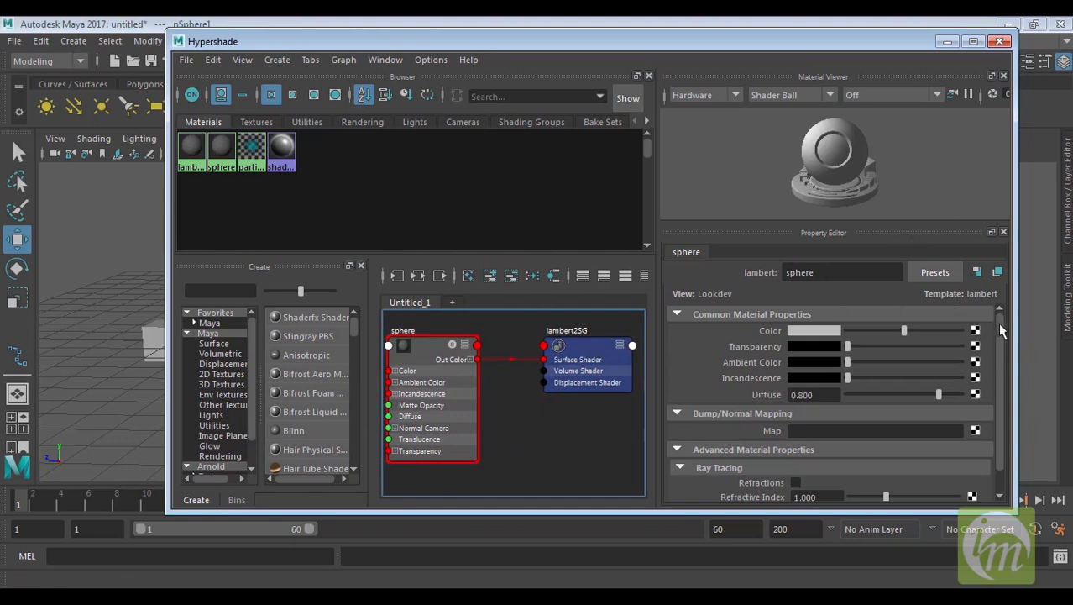
{"action": "scroll", "coordinate": [998, 322], "scroll_direction": "down", "scroll_amount": 1}
{"action": "scroll", "coordinate": [1008, 359], "scroll_direction": "up", "scroll_amount": 1}
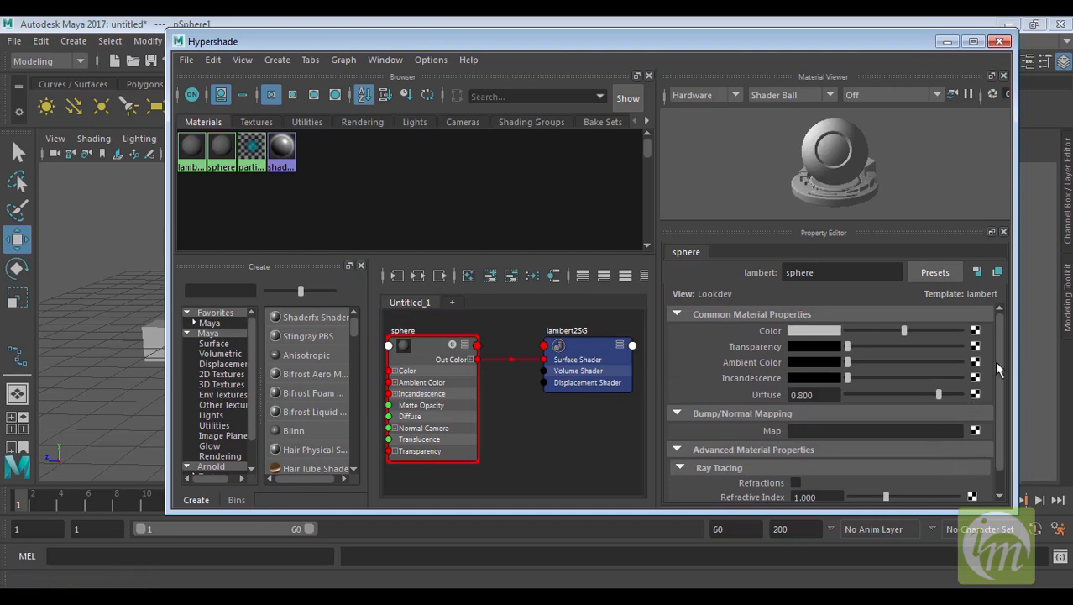
Preview the material with the Arnold renderer in the material viewer, then return the viewer to Hardware
{"action": "left_click", "coordinate": [735, 96]}
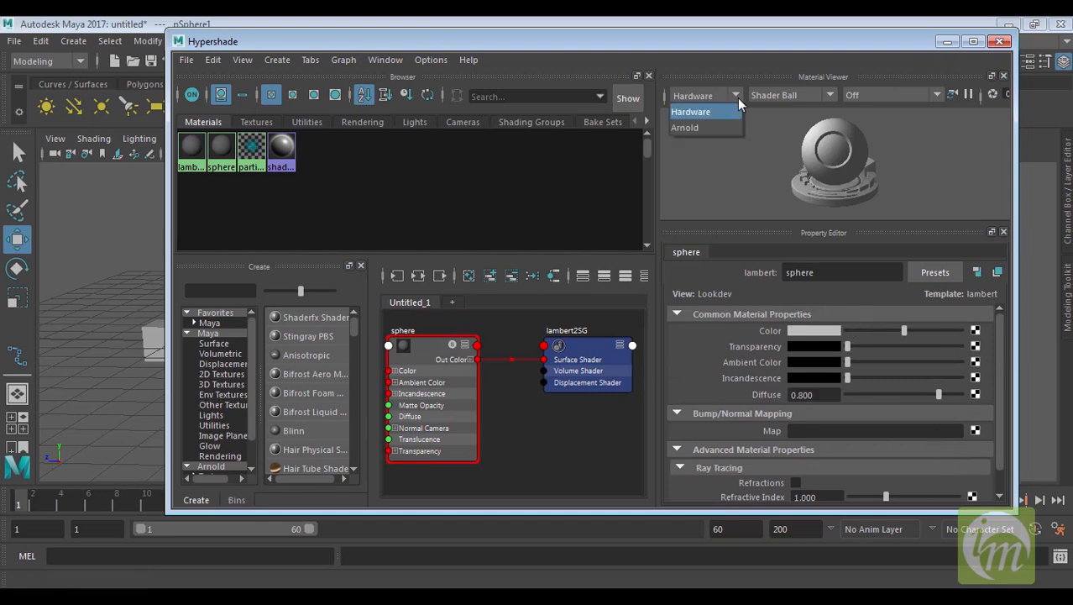
{"action": "left_click", "coordinate": [699, 127]}
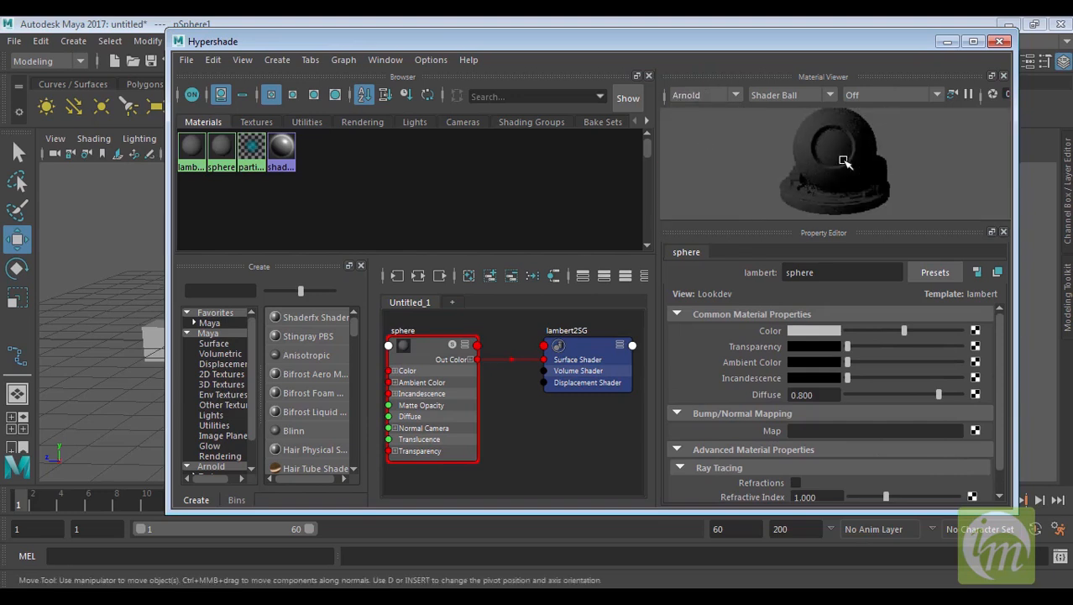
{"action": "scroll", "coordinate": [851, 177], "scroll_direction": "up", "scroll_amount": 2}
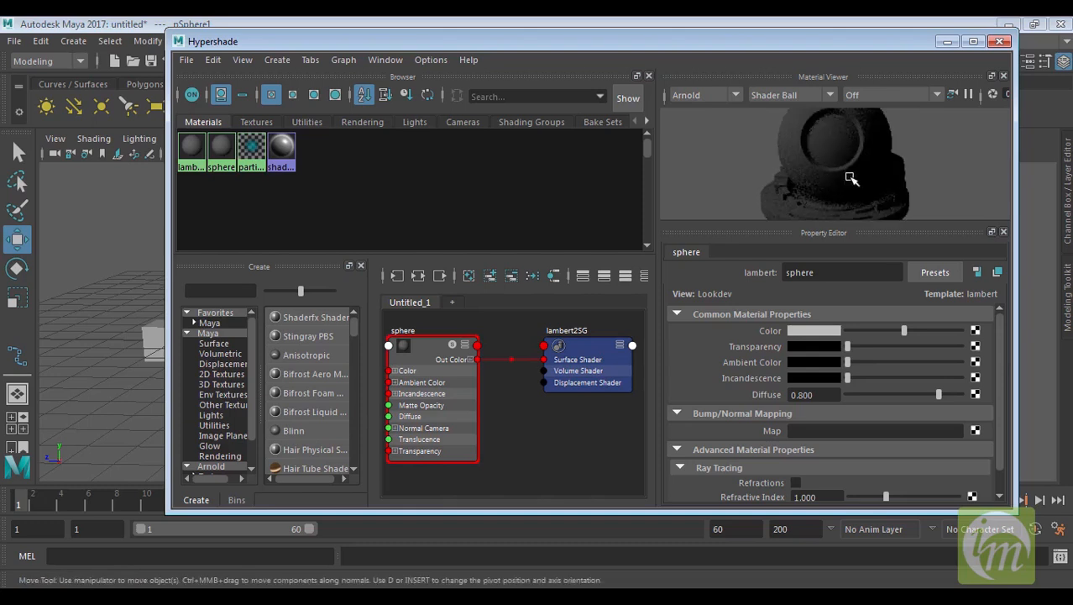
{"action": "scroll", "coordinate": [839, 138], "scroll_direction": "down", "scroll_amount": 2}
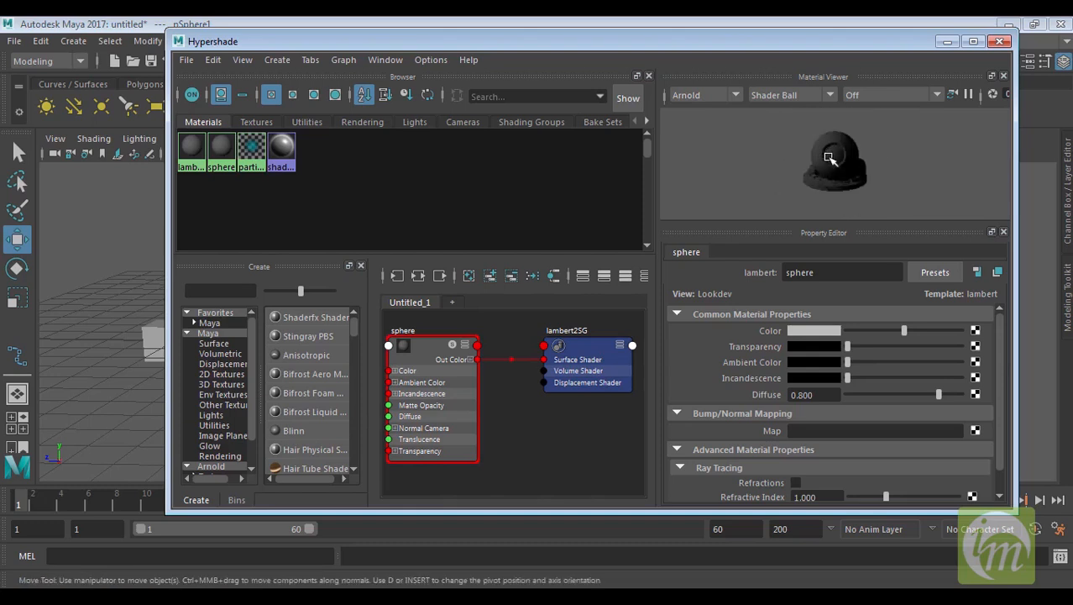
{"action": "middle_click_drag", "start_coordinate": [865, 156], "coordinate": [790, 172], "text": "alt"}
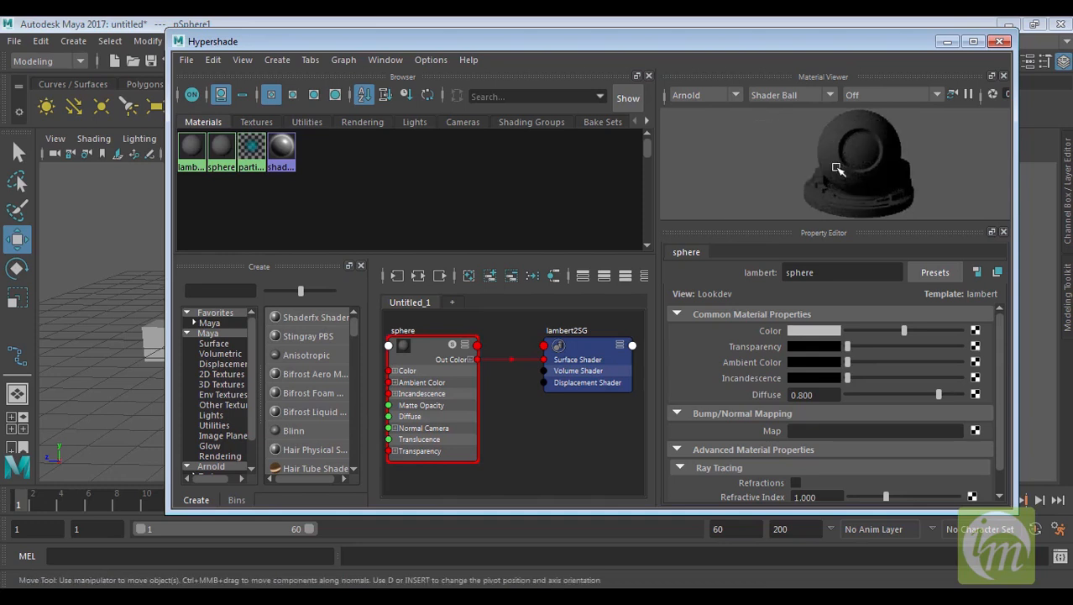
{"action": "scroll", "coordinate": [869, 172], "scroll_direction": "up", "scroll_amount": 1}
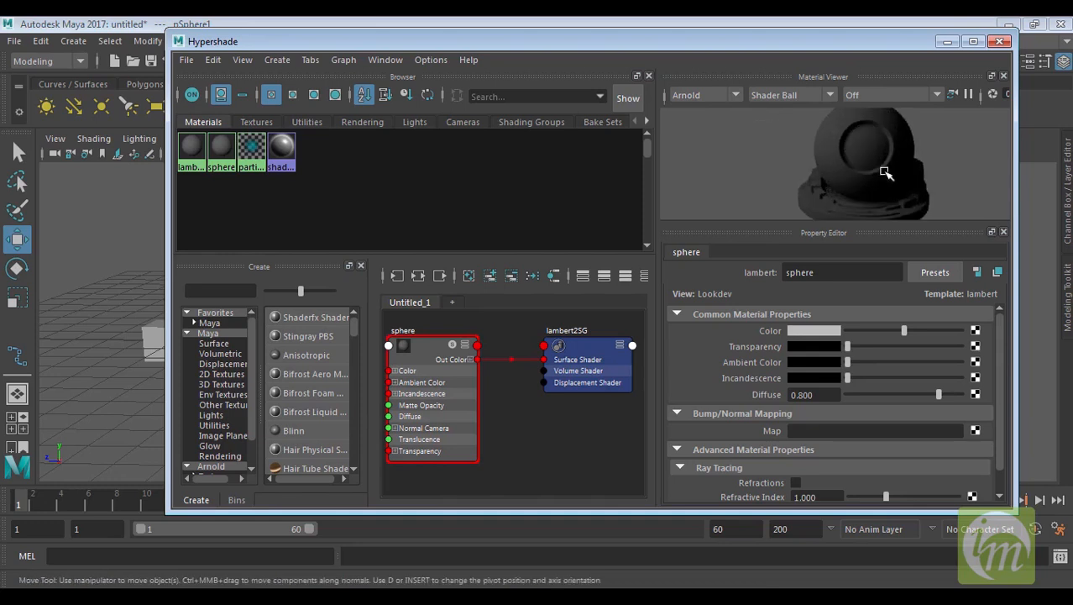
{"action": "middle_click_drag", "start_coordinate": [888, 172], "coordinate": [830, 168], "text": "alt"}
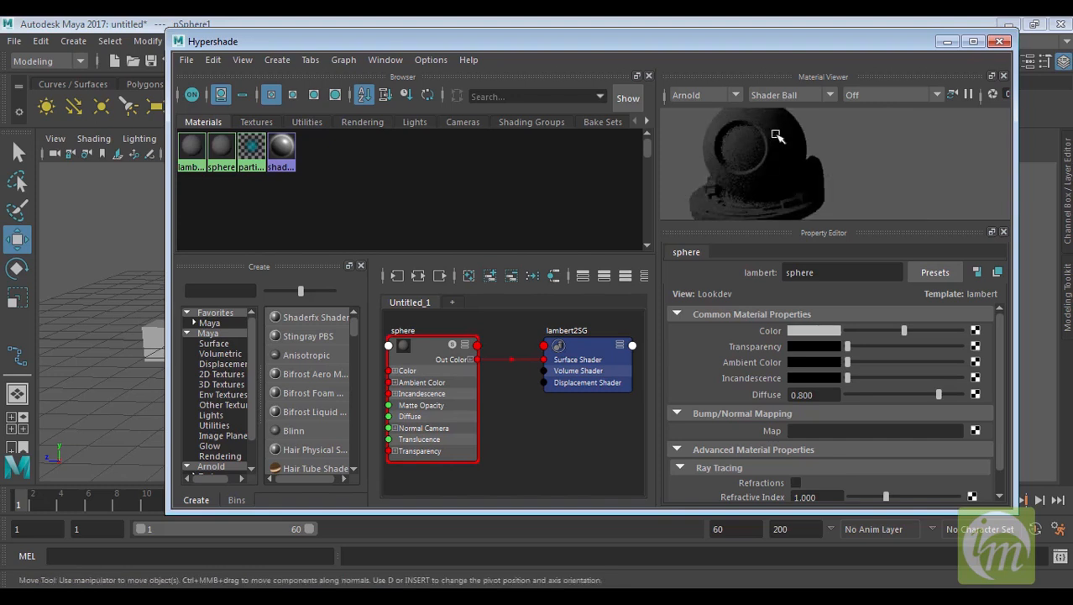
{"action": "left_click", "coordinate": [737, 93]}
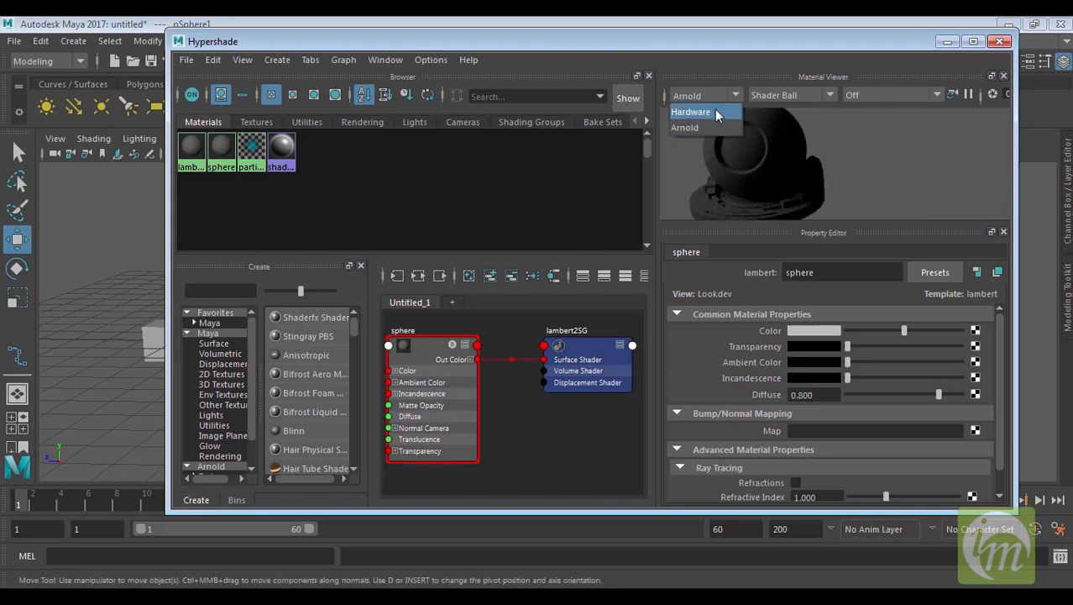
{"action": "left_click", "coordinate": [714, 109]}
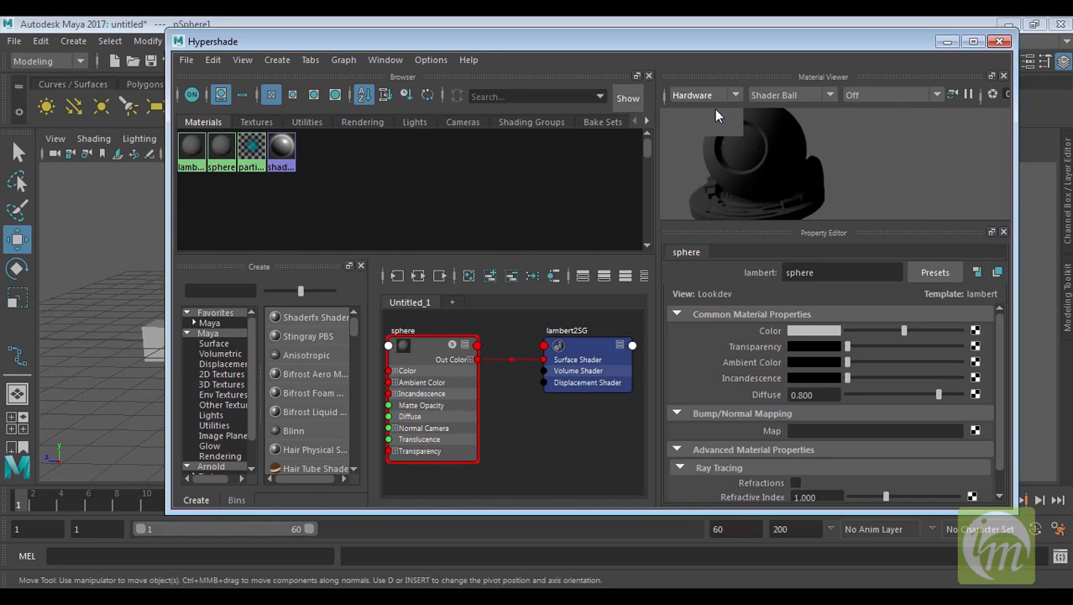
Cycle the material preview shape through Cloth, Teapot and Glass Fill, then back to Shader Ball
{"action": "scroll", "coordinate": [806, 169], "scroll_direction": "up", "scroll_amount": 3}
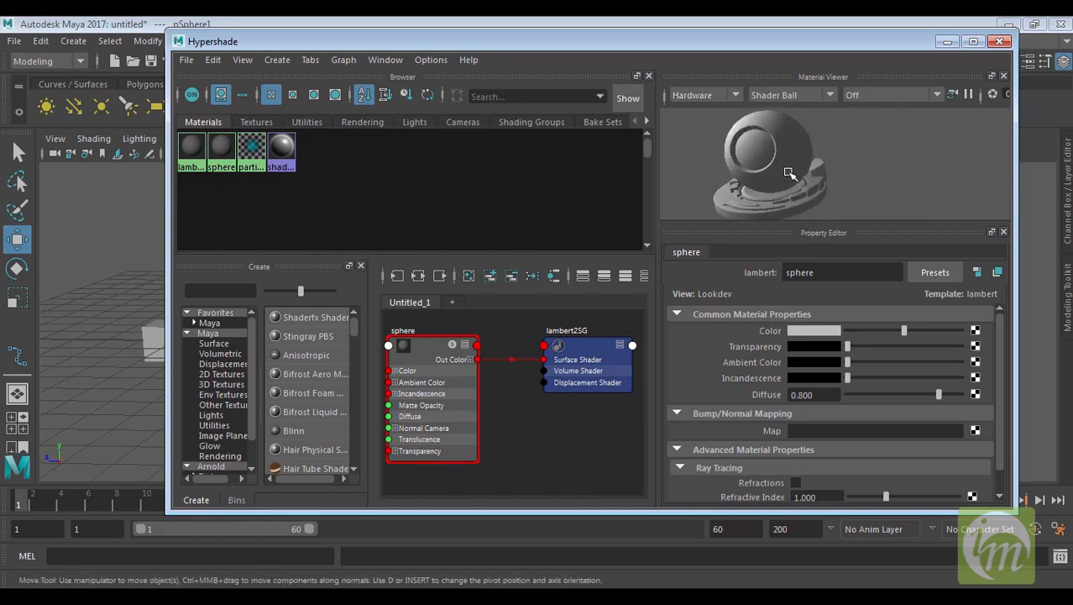
{"action": "middle_click_drag", "start_coordinate": [790, 172], "coordinate": [839, 173], "text": "alt"}
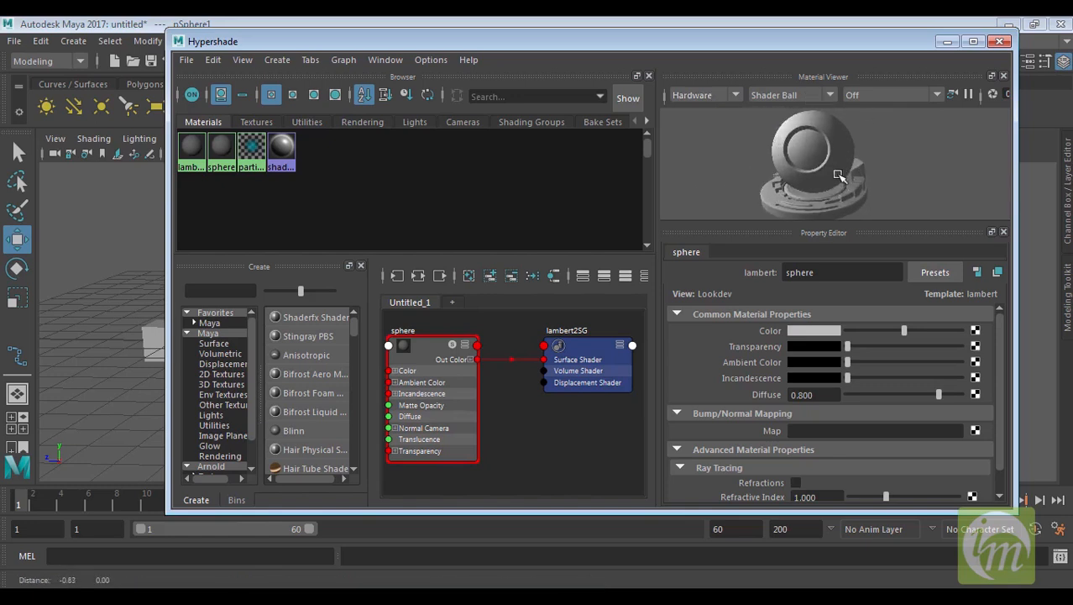
{"action": "left_click", "coordinate": [832, 92]}
{"action": "left_click", "coordinate": [764, 132]}
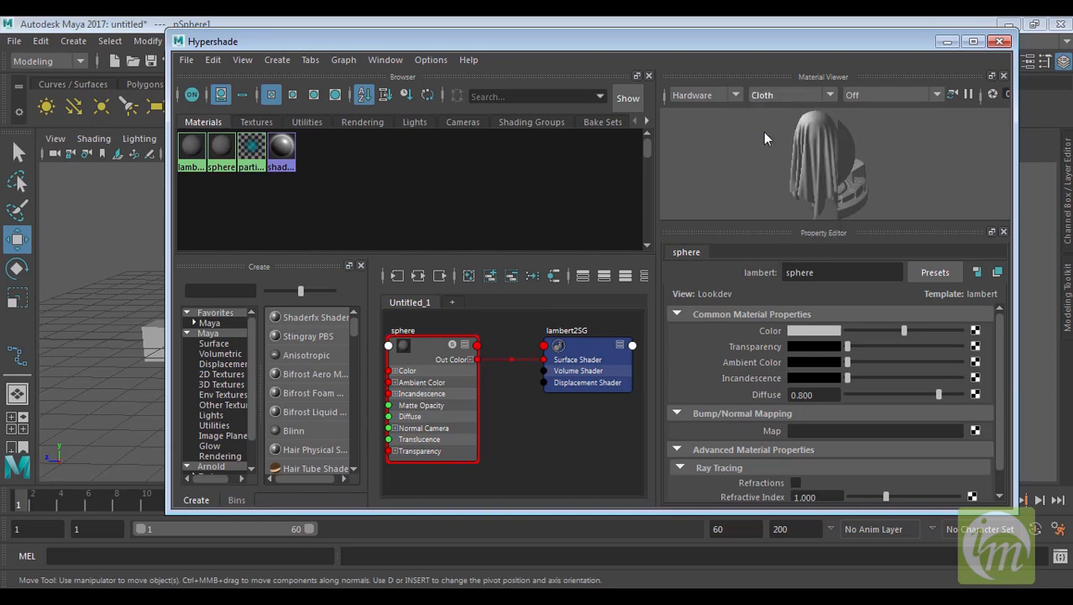
{"action": "left_click", "coordinate": [830, 94]}
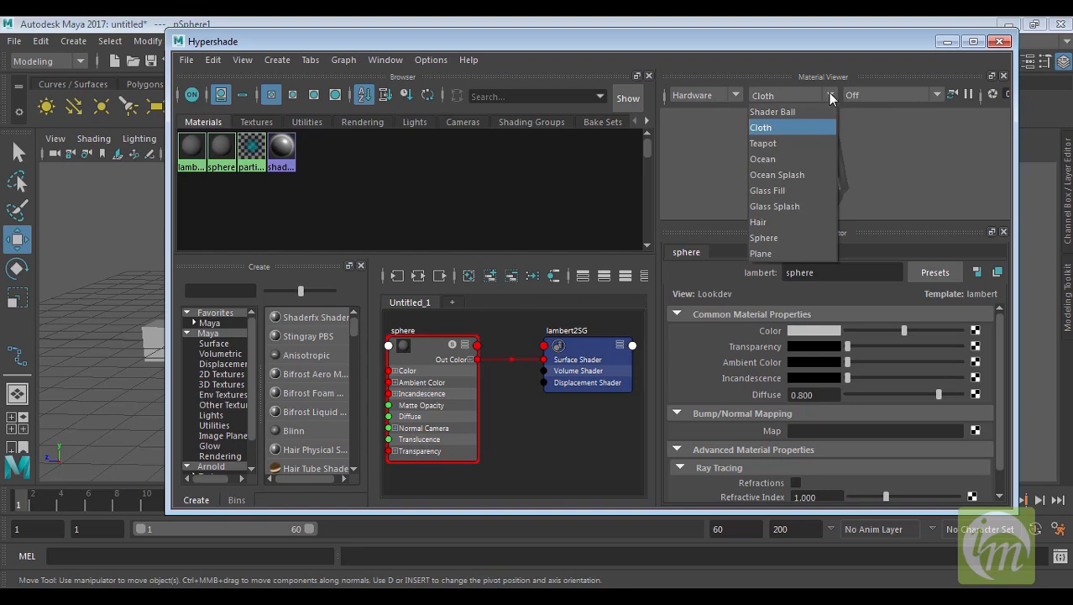
{"action": "left_click", "coordinate": [782, 143]}
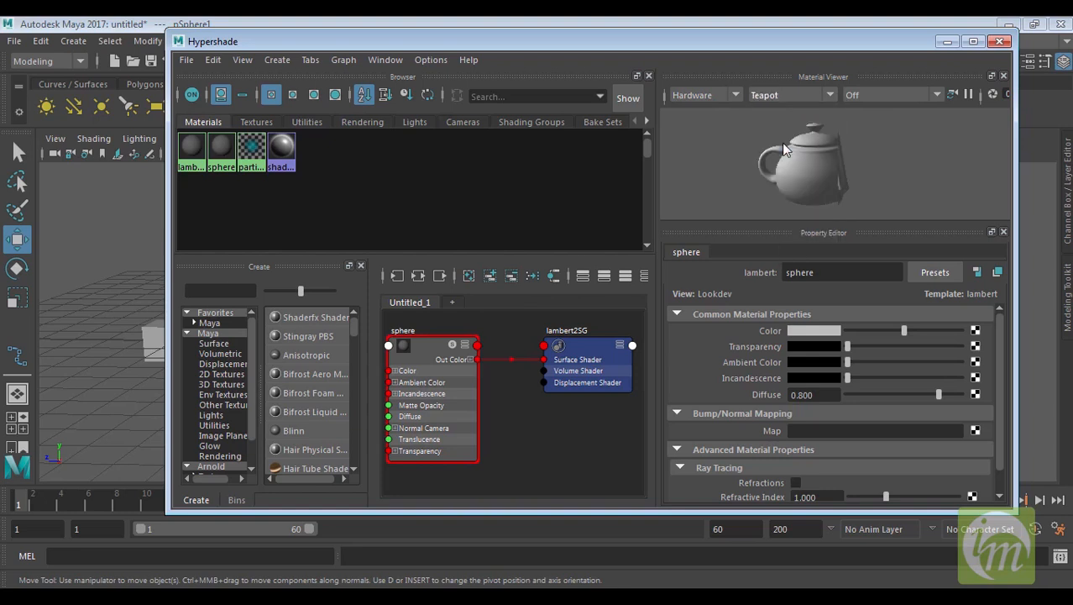
{"action": "left_click", "coordinate": [832, 95]}
{"action": "left_click", "coordinate": [792, 188]}
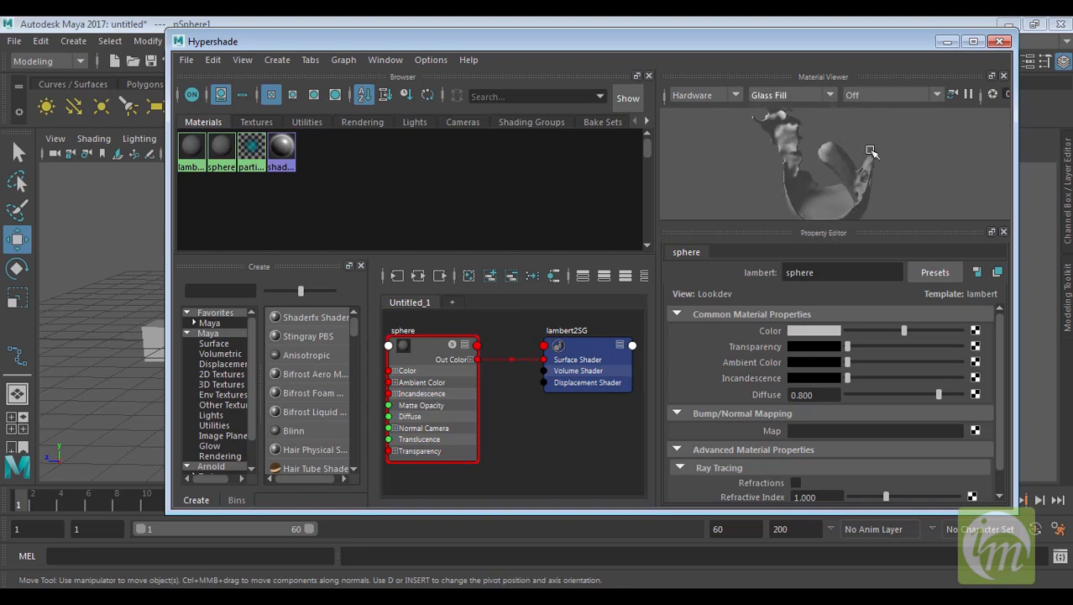
{"action": "left_click", "coordinate": [830, 92]}
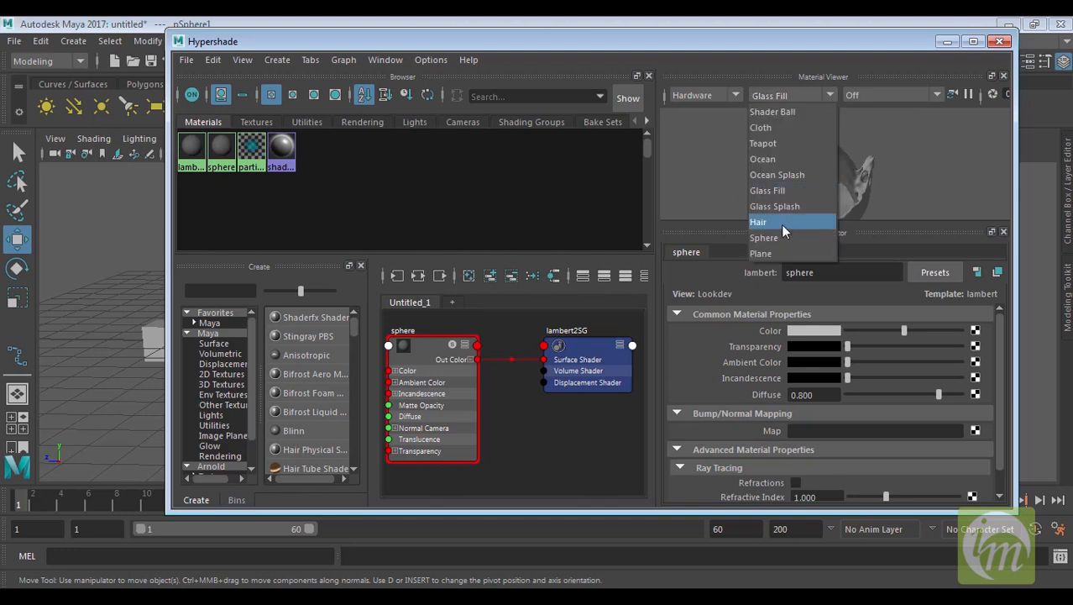
{"action": "left_click", "coordinate": [795, 109]}
Review the material viewer's environment options and browse each Hypershade browser tab, from Materials through Bake Sets
{"action": "left_click", "coordinate": [936, 95]}
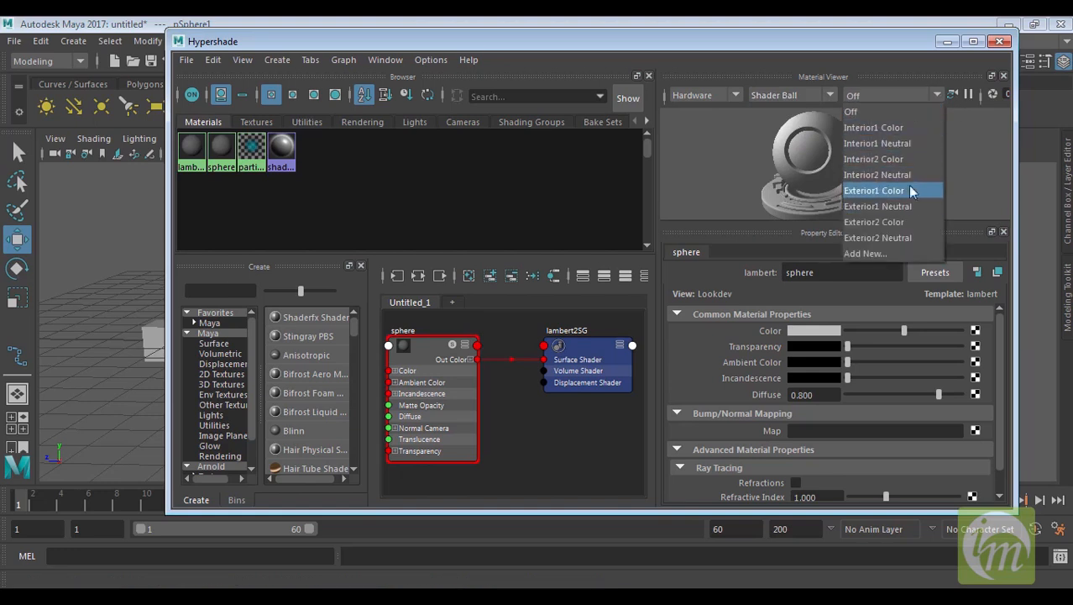
{"action": "left_click", "coordinate": [899, 110]}
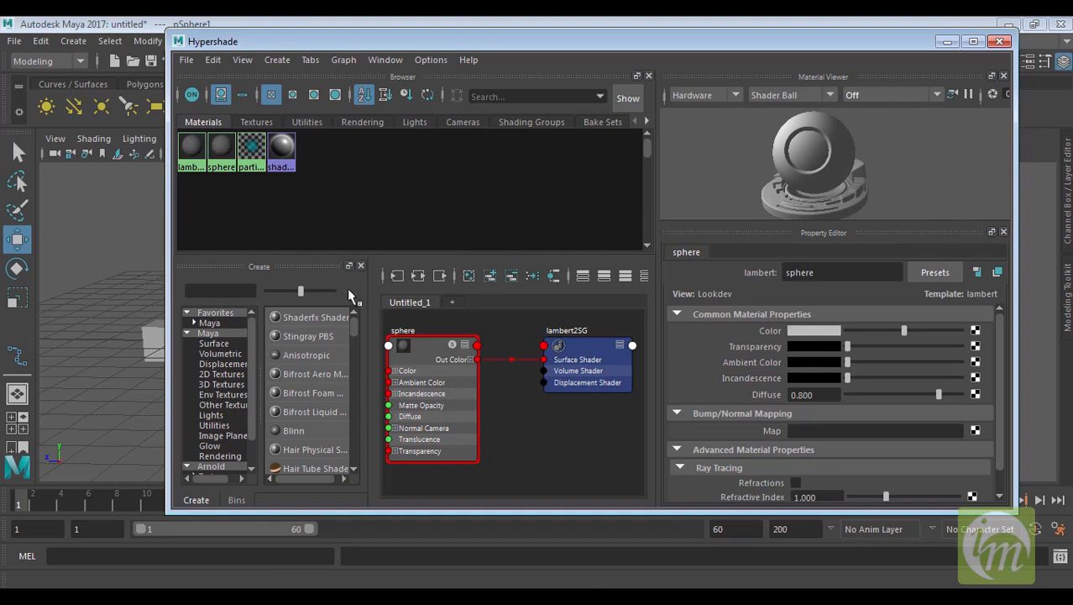
{"action": "left_click", "coordinate": [262, 122]}
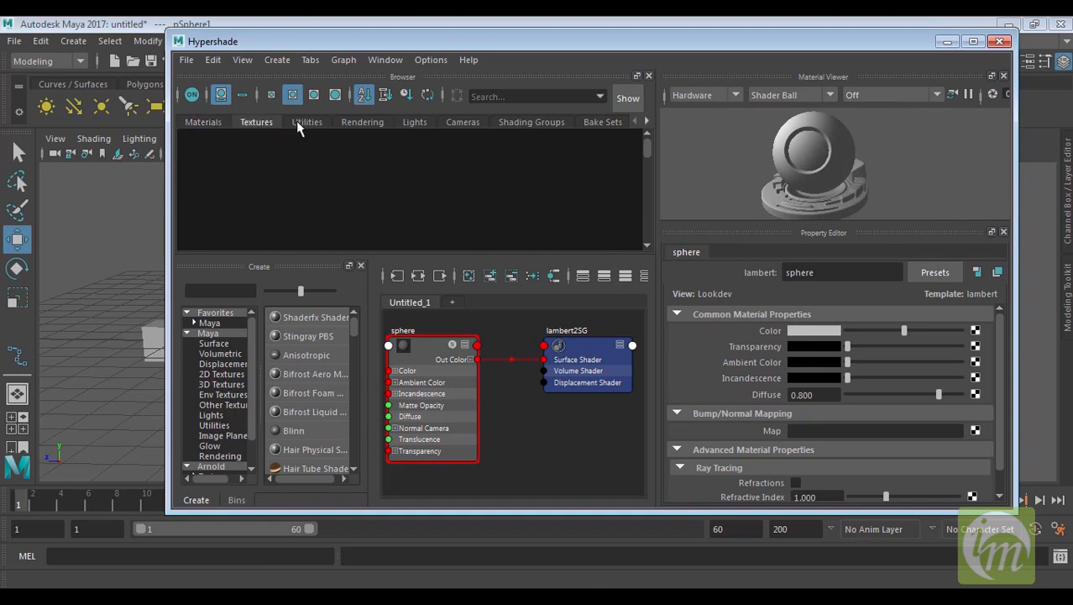
{"action": "left_click", "coordinate": [319, 122]}
{"action": "left_click", "coordinate": [361, 122]}
{"action": "left_click", "coordinate": [421, 120]}
{"action": "left_click", "coordinate": [462, 123]}
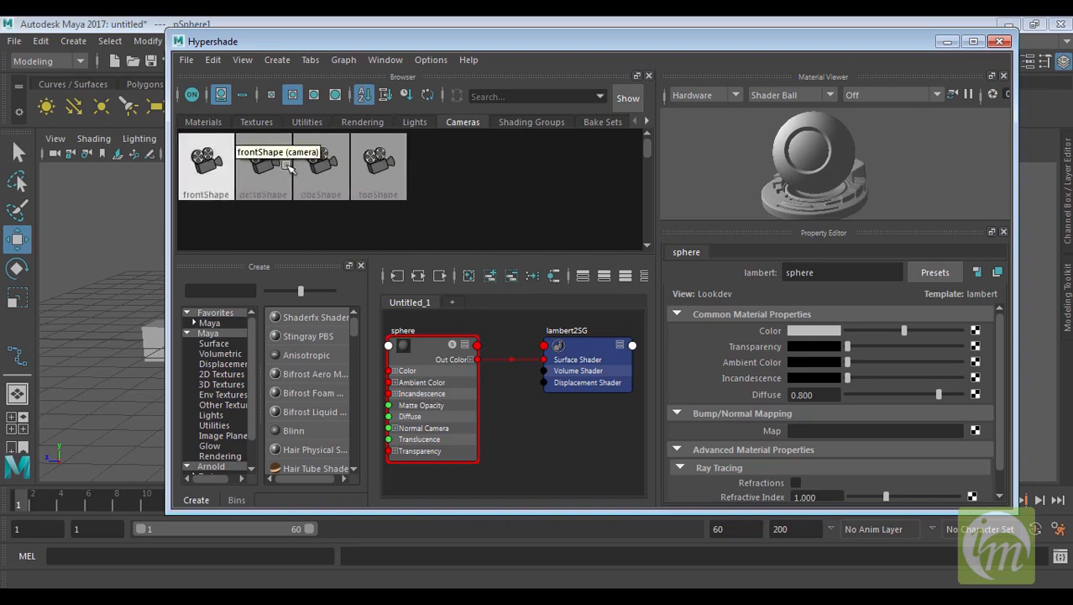
{"action": "left_click", "coordinate": [516, 122]}
{"action": "left_click", "coordinate": [611, 121]}
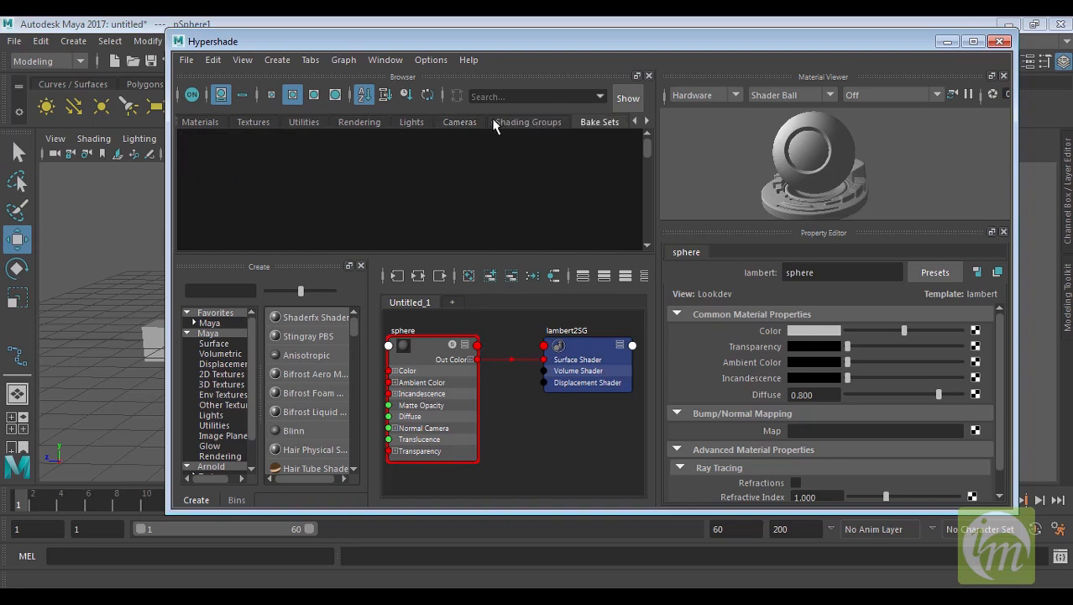
{"action": "left_click", "coordinate": [462, 122]}
{"action": "left_click", "coordinate": [202, 121]}
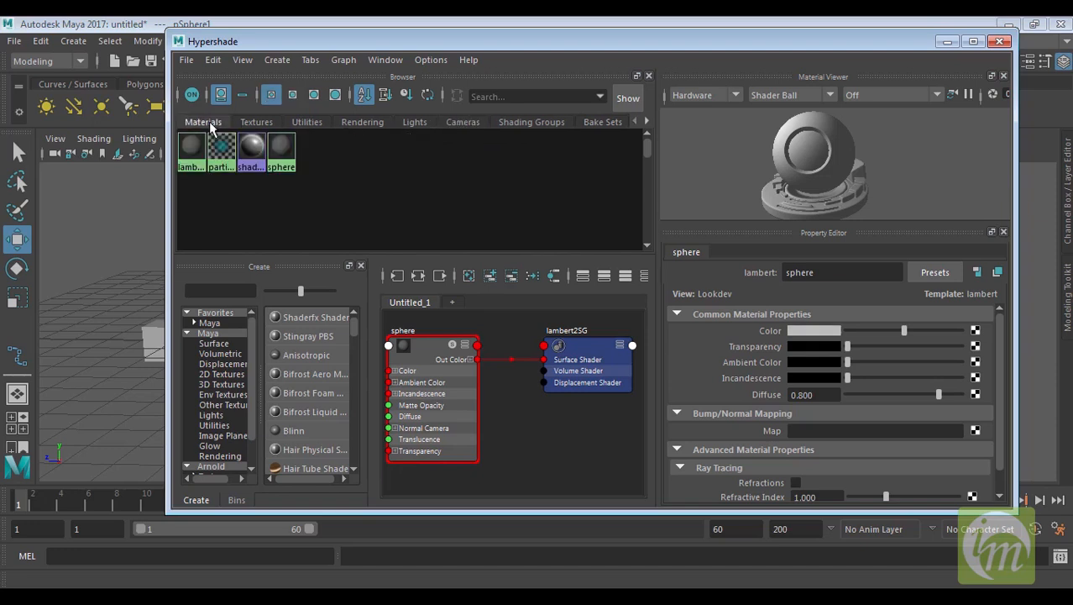
{"action": "left_click", "coordinate": [259, 122]}
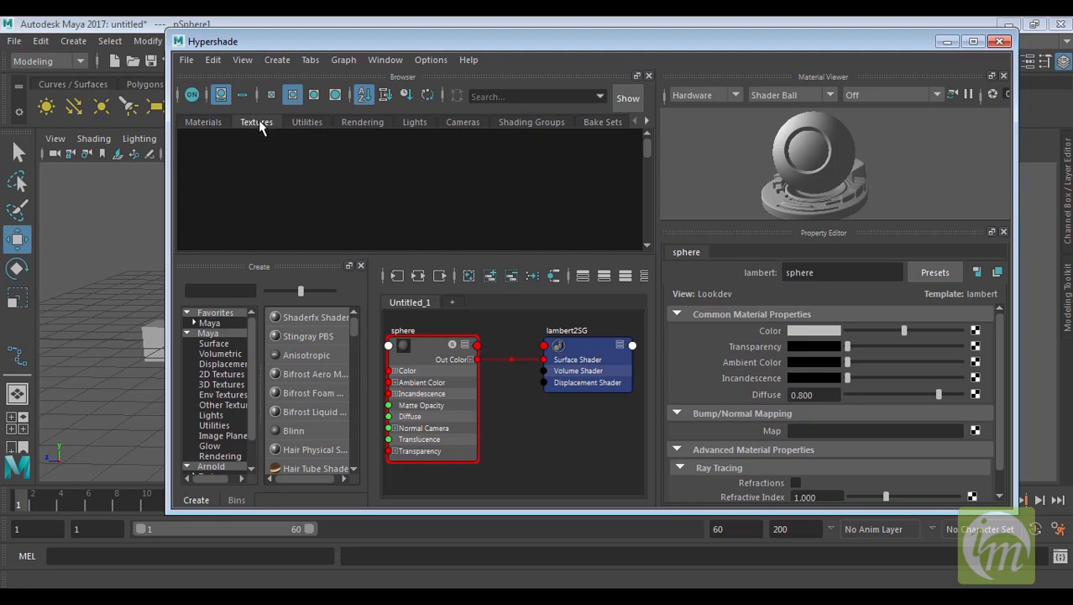
{"action": "left_click", "coordinate": [200, 122]}
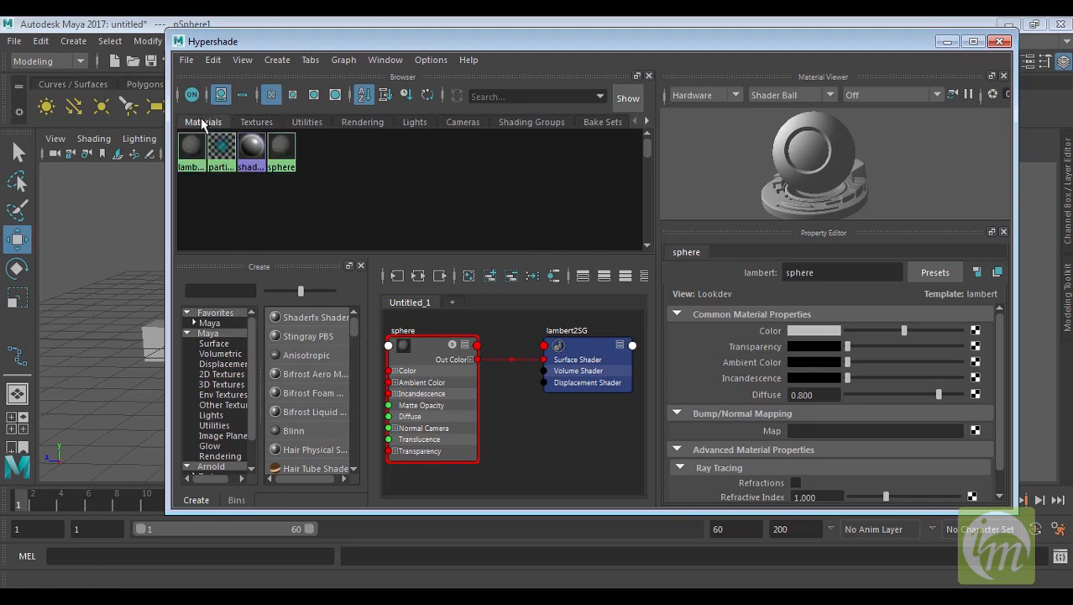
Compare the browser's small, medium and large swatch sizes and select the lambert1 material swatch
{"action": "left_click", "coordinate": [293, 95]}
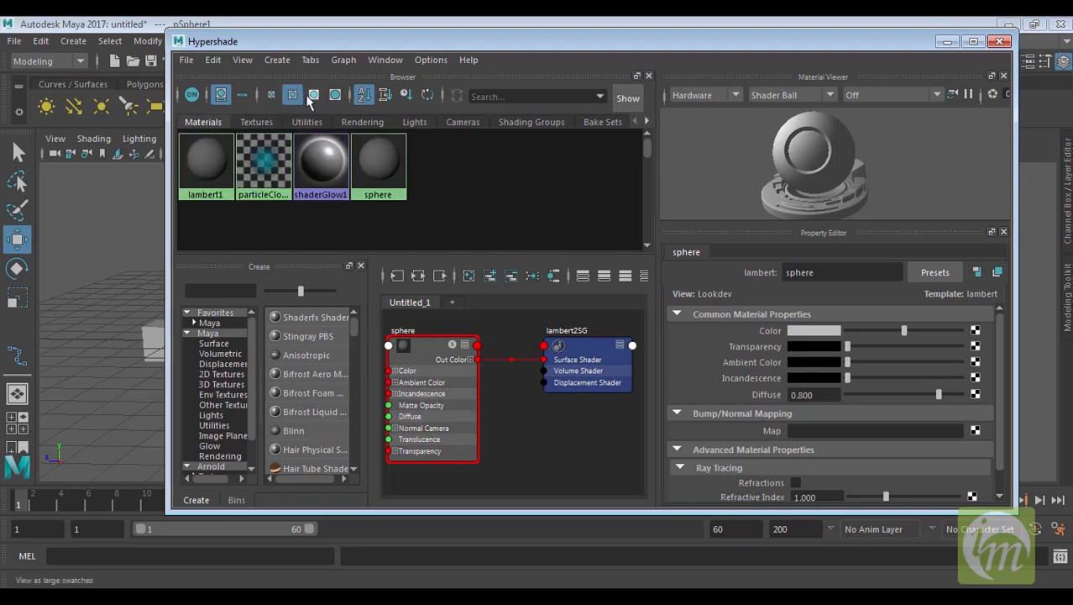
{"action": "left_click", "coordinate": [315, 94]}
{"action": "left_click", "coordinate": [335, 94]}
{"action": "left_click", "coordinate": [272, 94]}
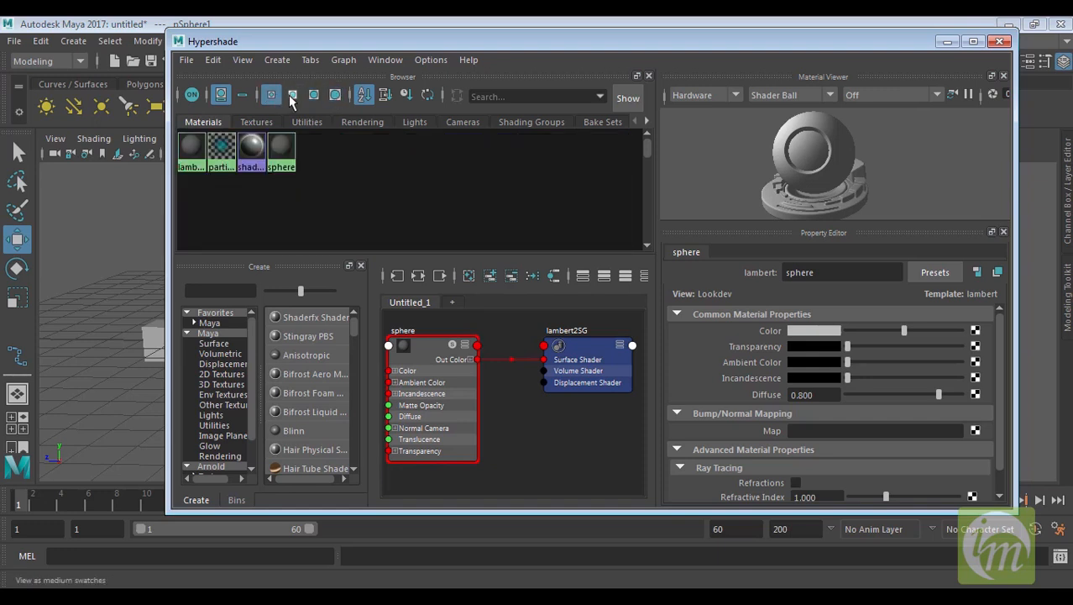
{"action": "left_click", "coordinate": [195, 148]}
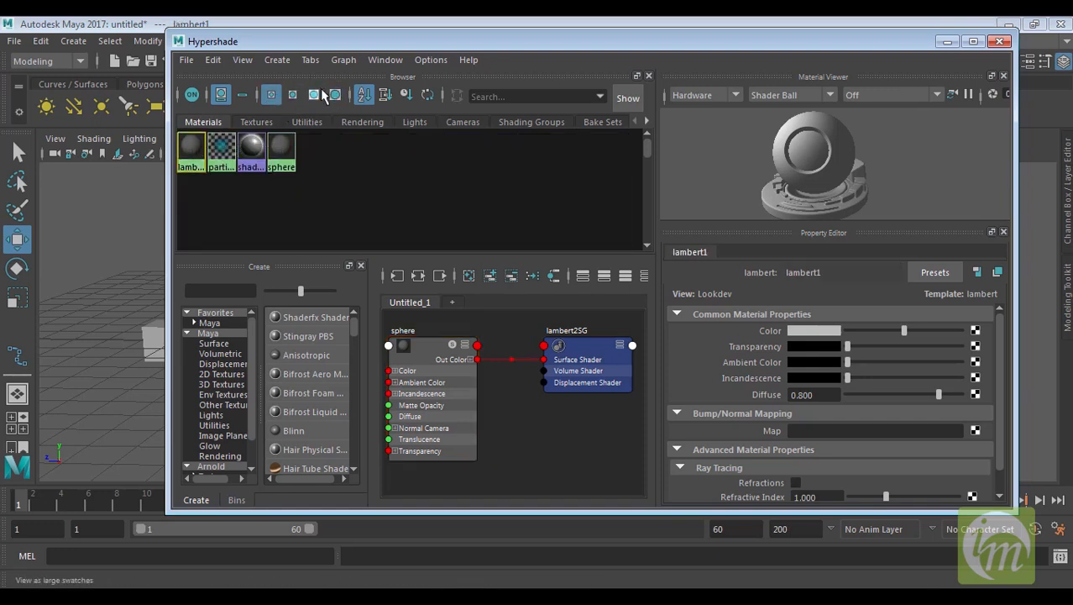
{"action": "left_click", "coordinate": [336, 95]}
{"action": "left_click", "coordinate": [312, 95]}
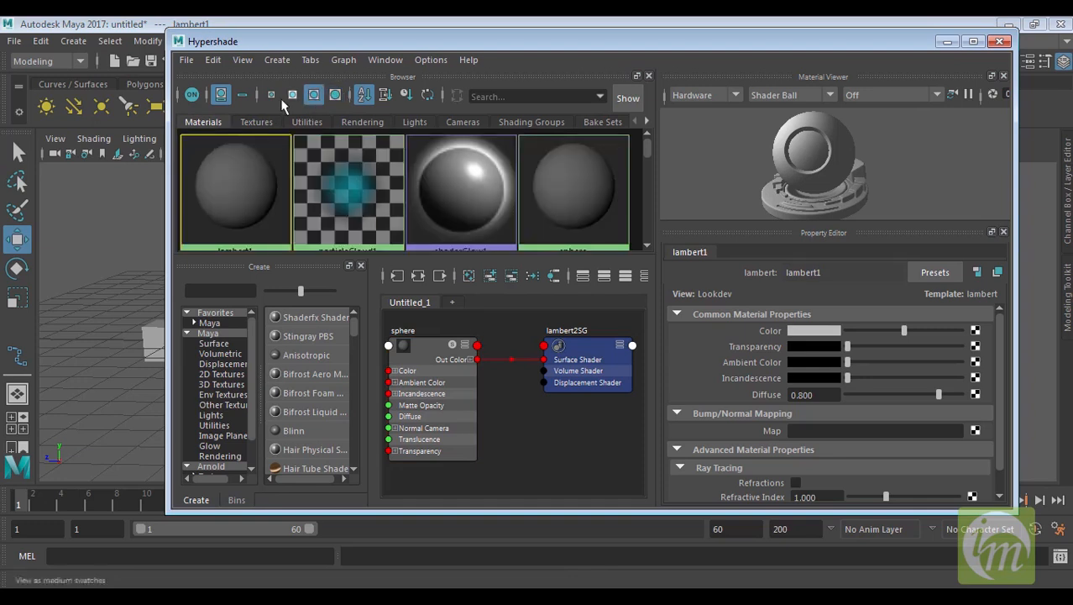
{"action": "left_click", "coordinate": [286, 95]}
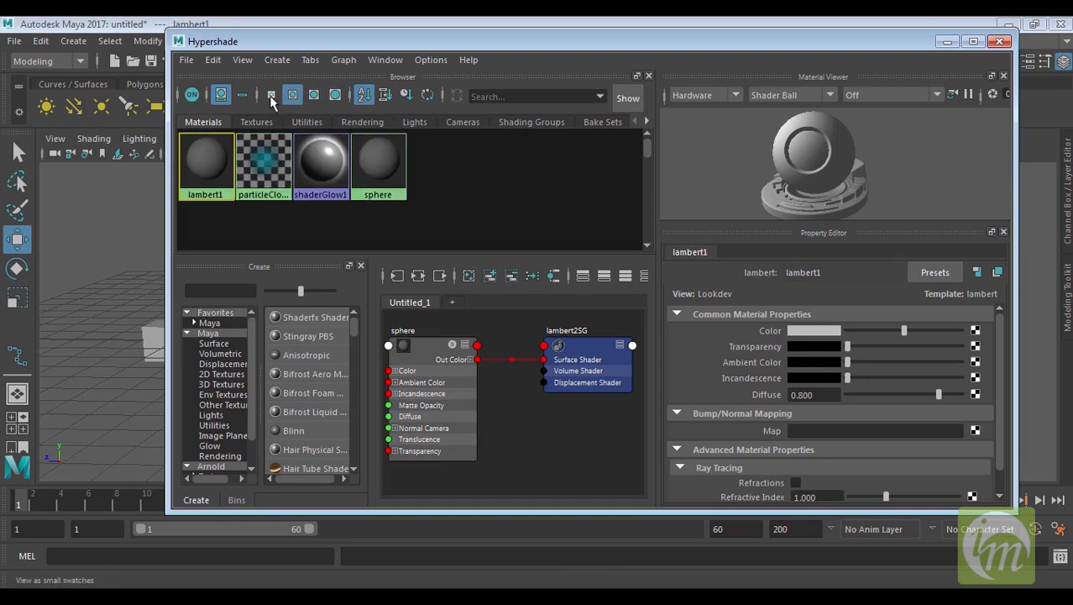
{"action": "left_click", "coordinate": [271, 94]}
Sort the browser swatches by type, by name and by time, then reverse the sort order
{"action": "left_click", "coordinate": [385, 95]}
{"action": "left_click", "coordinate": [361, 95]}
{"action": "left_click", "coordinate": [385, 95]}
{"action": "left_click", "coordinate": [361, 95]}
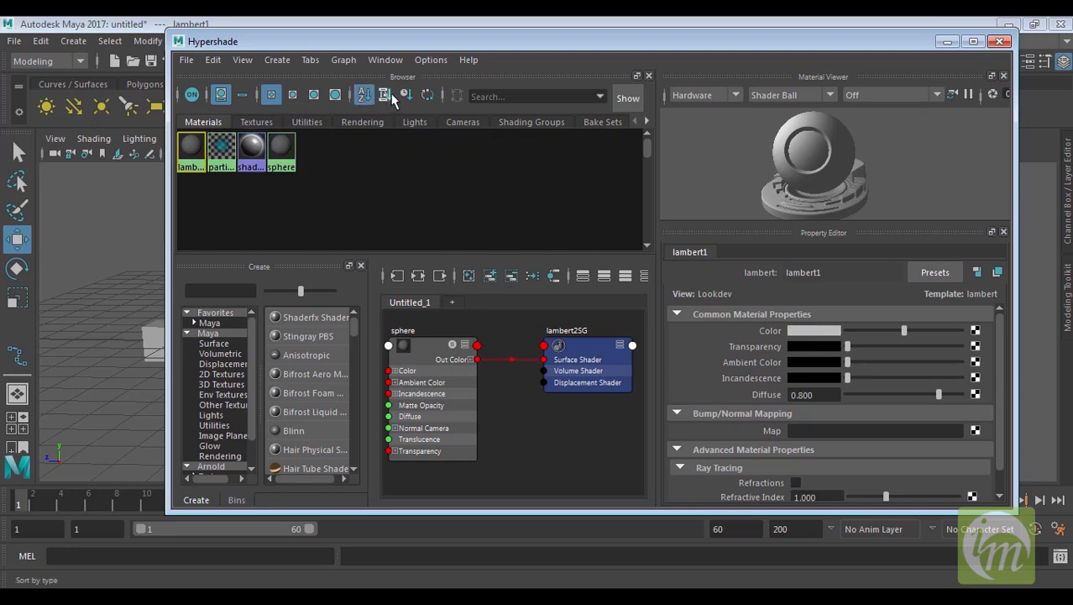
{"action": "left_click", "coordinate": [406, 94]}
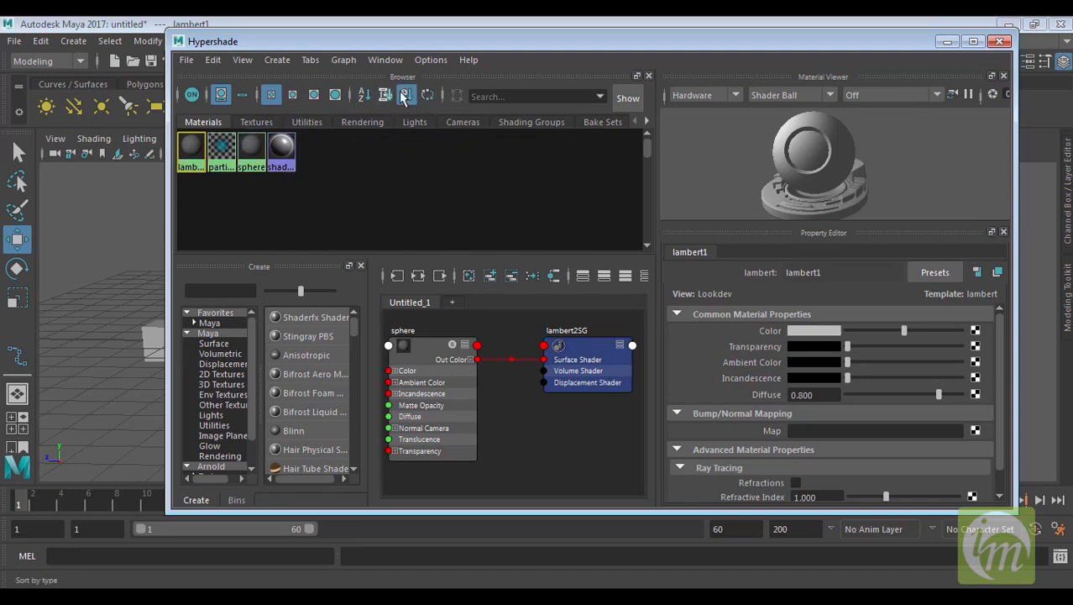
{"action": "left_click", "coordinate": [427, 96]}
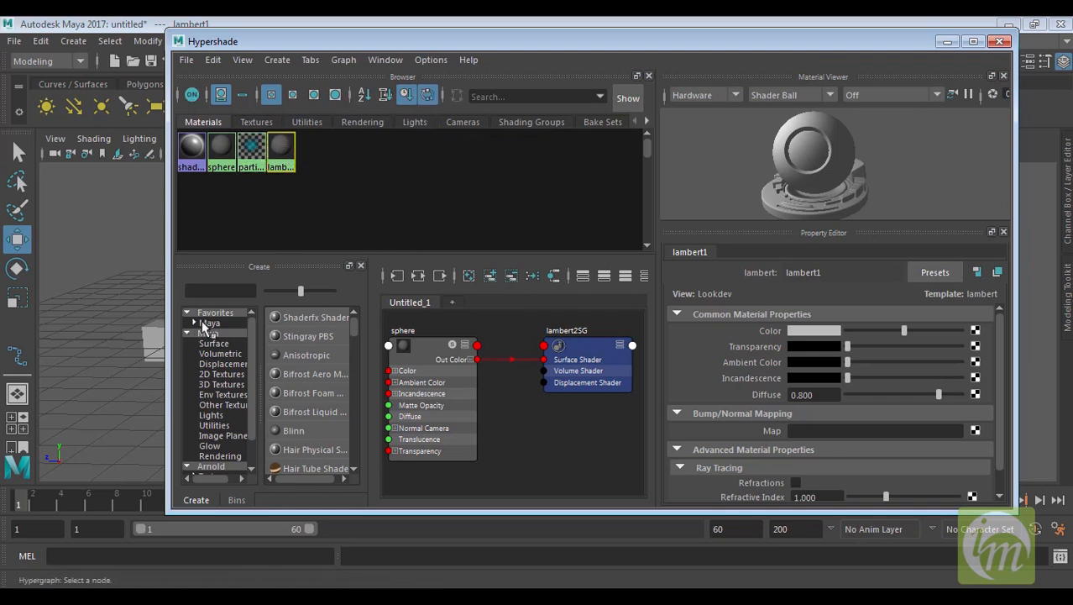
Widen the Create panel and its node category list
{"action": "left_click_drag", "start_coordinate": [370, 331], "coordinate": [446, 330]}
{"action": "left_click_drag", "start_coordinate": [260, 353], "coordinate": [288, 352]}
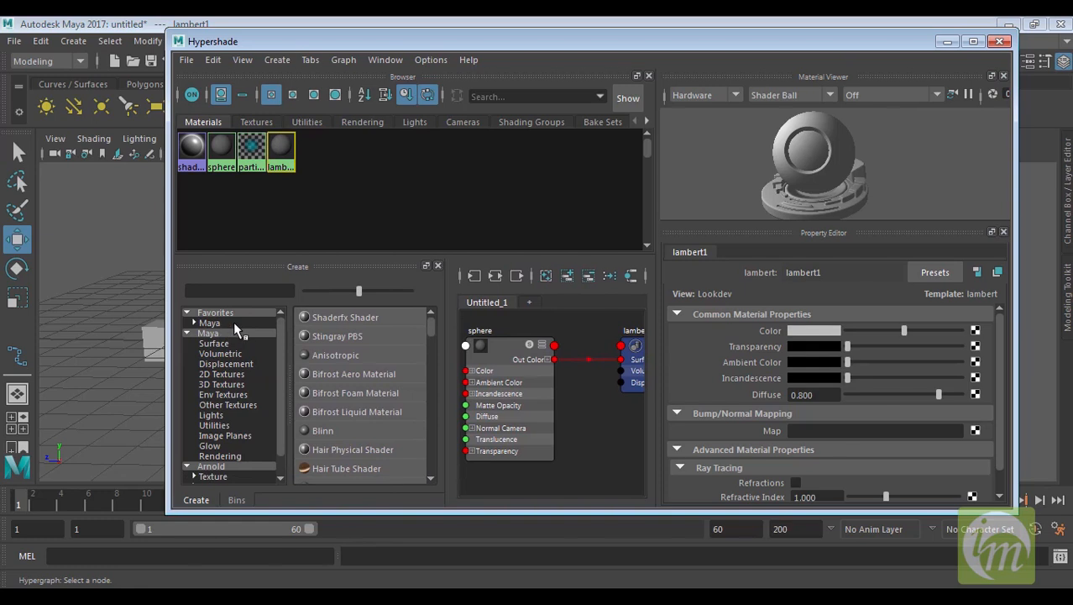
Browse the Create panel's Maya and Arnold node categories to examine the available node types
{"action": "left_click", "coordinate": [234, 322]}
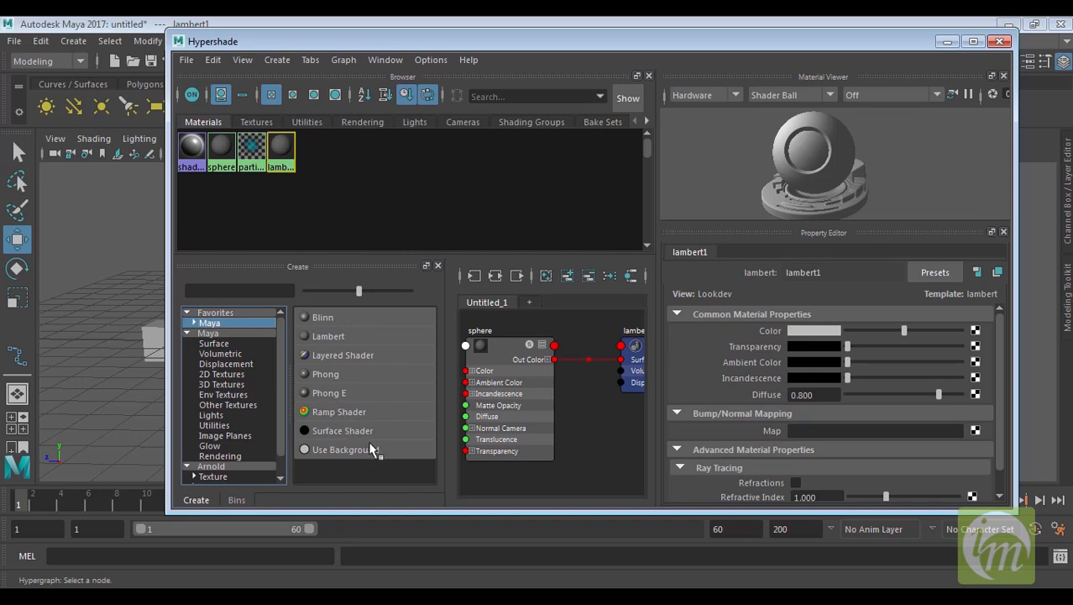
{"action": "left_click", "coordinate": [218, 344]}
{"action": "left_click", "coordinate": [230, 353]}
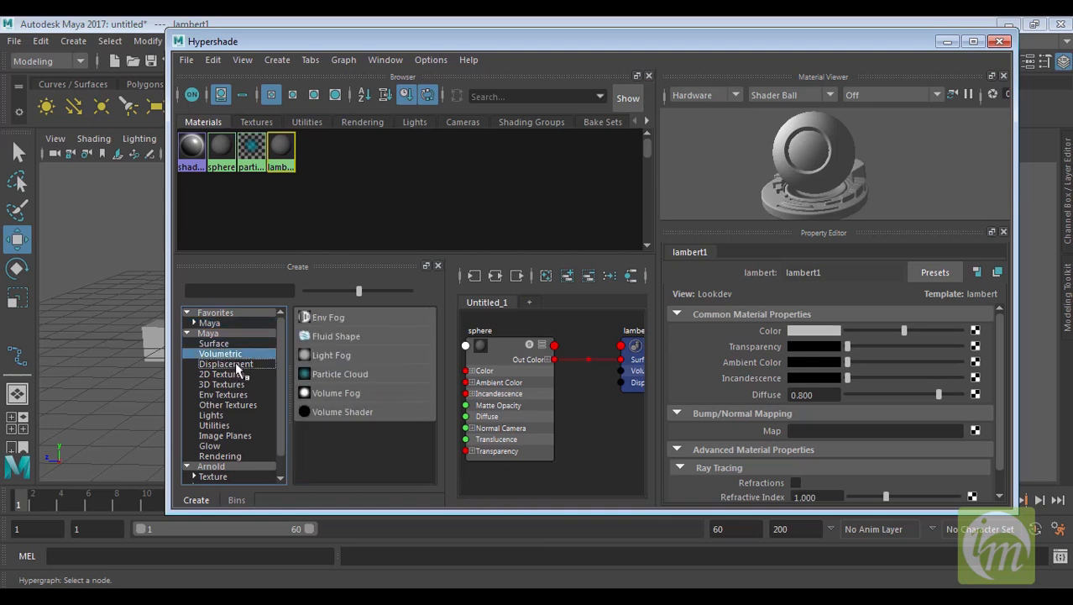
{"action": "left_click", "coordinate": [242, 375]}
{"action": "left_click_drag", "start_coordinate": [282, 374], "coordinate": [282, 411]}
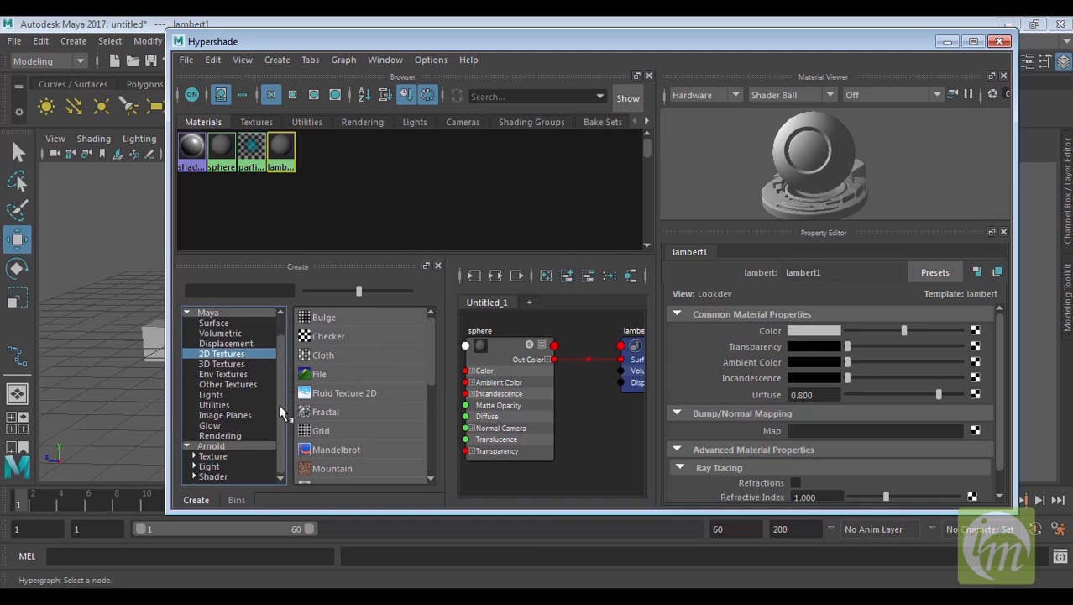
{"action": "left_click", "coordinate": [209, 455]}
{"action": "left_click", "coordinate": [226, 465]}
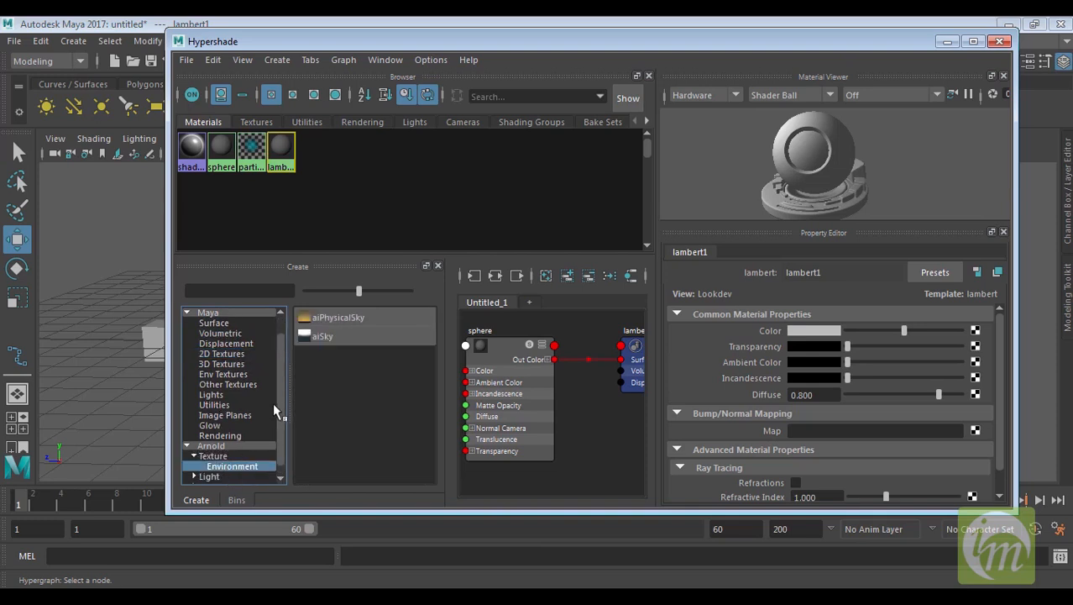
{"action": "left_click_drag", "start_coordinate": [276, 399], "coordinate": [286, 422]}
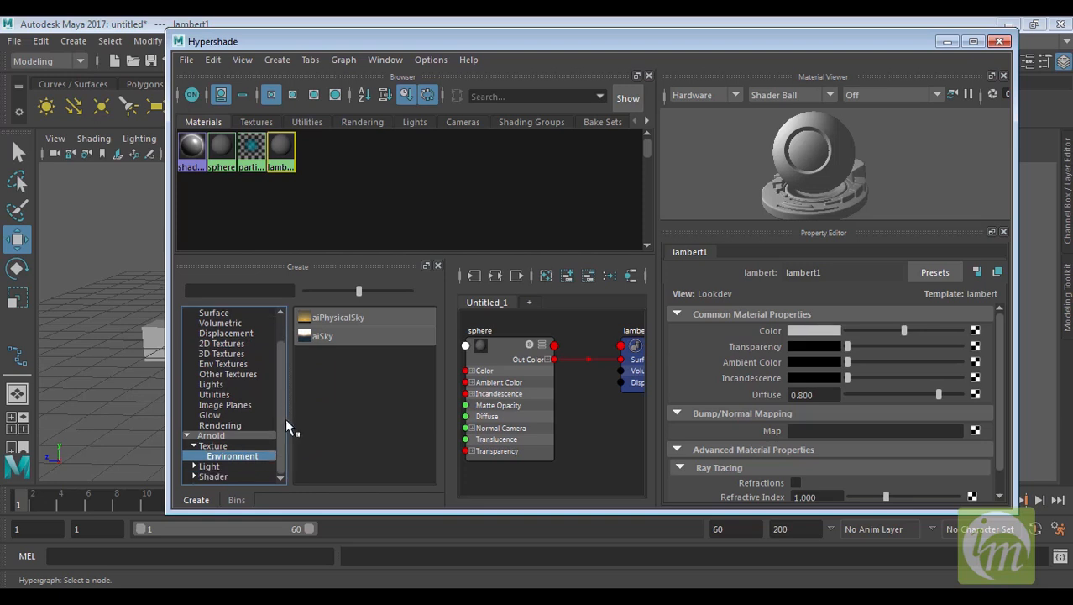
{"action": "left_click", "coordinate": [220, 465]}
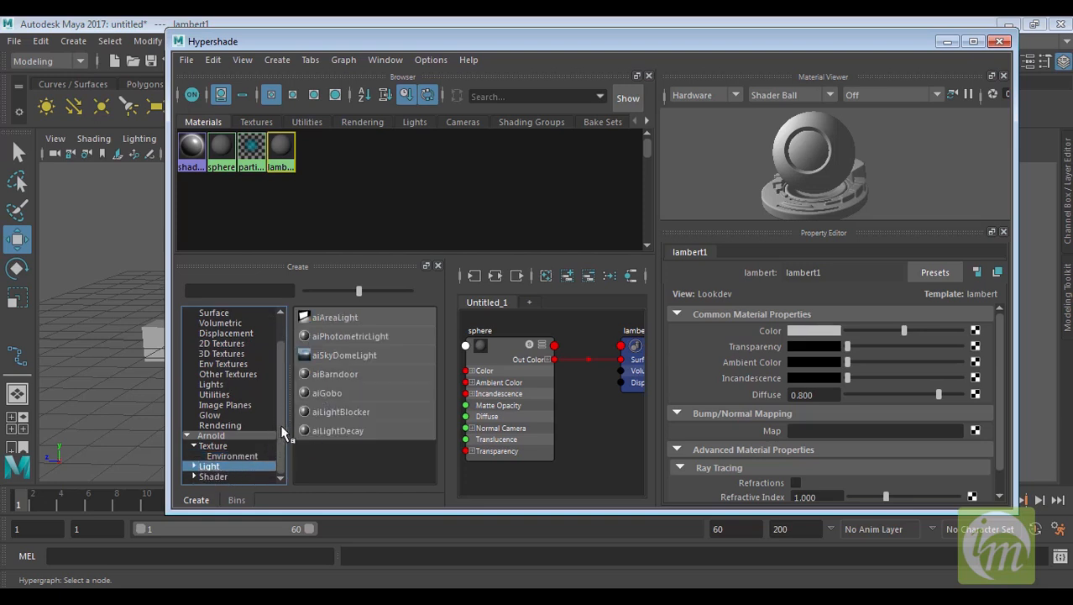
{"action": "left_click", "coordinate": [214, 476]}
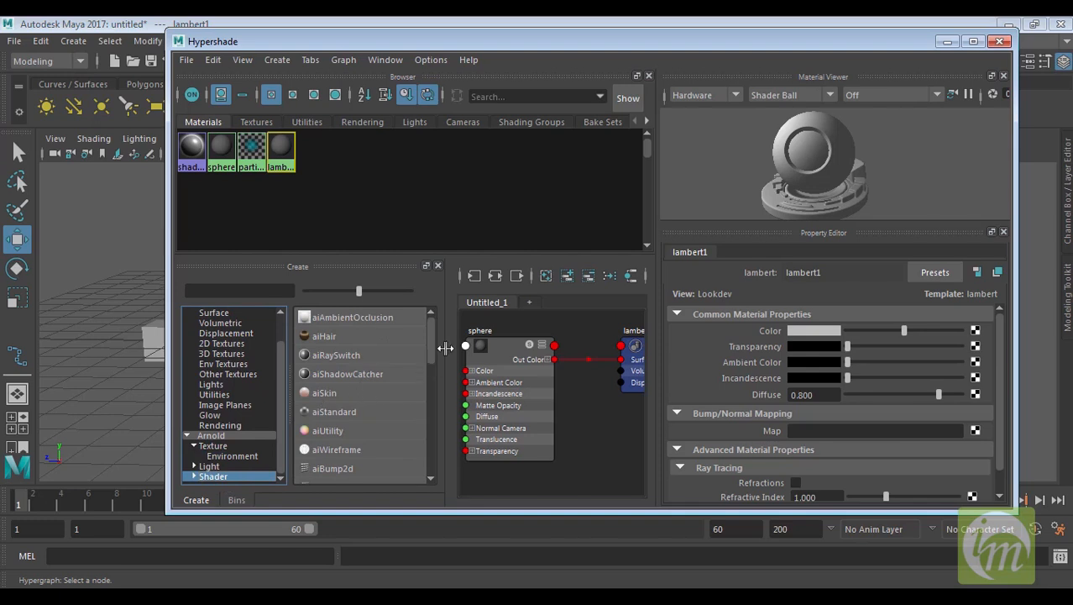
{"action": "mouse_move", "coordinate": [432, 339]}
{"action": "left_mouse_down"}
{"action": "mouse_move", "coordinate": [425, 386]}
{"action": "mouse_move", "coordinate": [427, 337]}
{"action": "left_mouse_up"}
{"action": "left_click", "coordinate": [194, 447]}
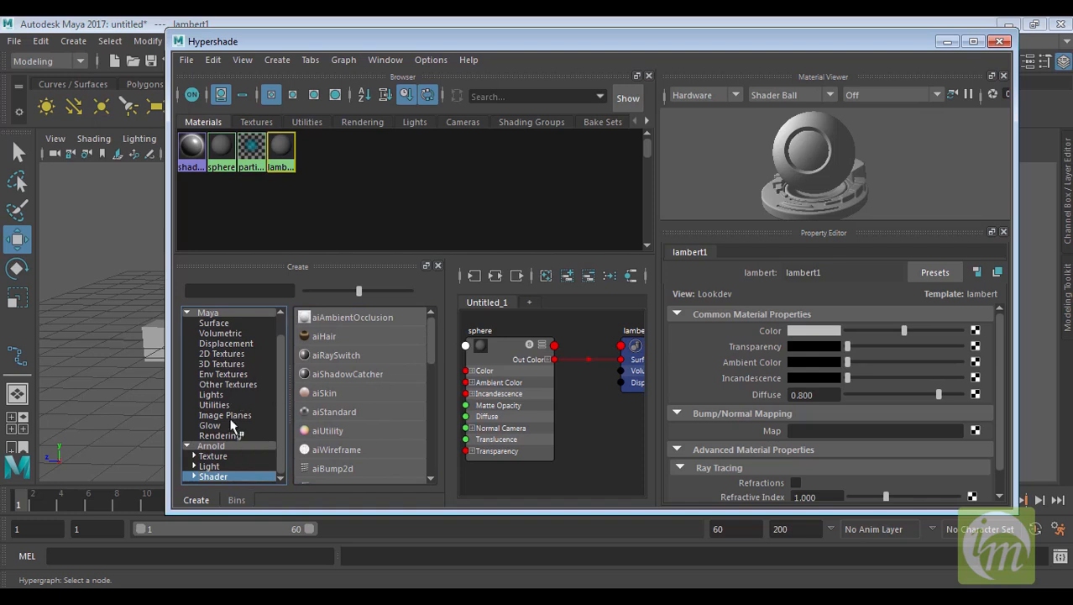
{"action": "left_click", "coordinate": [232, 426]}
{"action": "left_click", "coordinate": [234, 415]}
{"action": "left_click", "coordinate": [225, 375]}
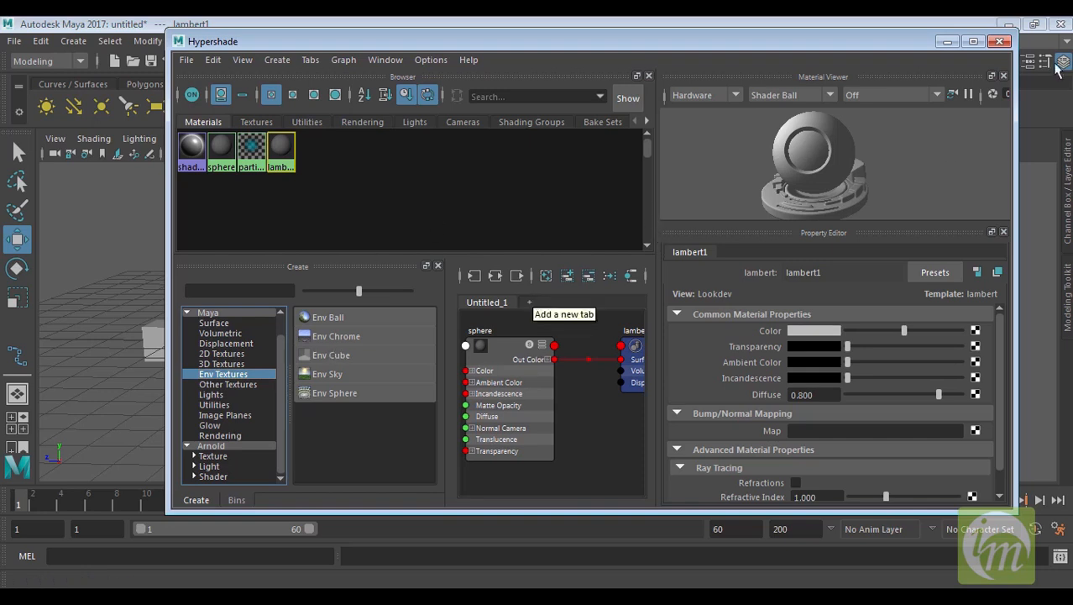
Close the Hypershade window and move the cube toward the sphere in the viewport
{"action": "left_click", "coordinate": [999, 42]}
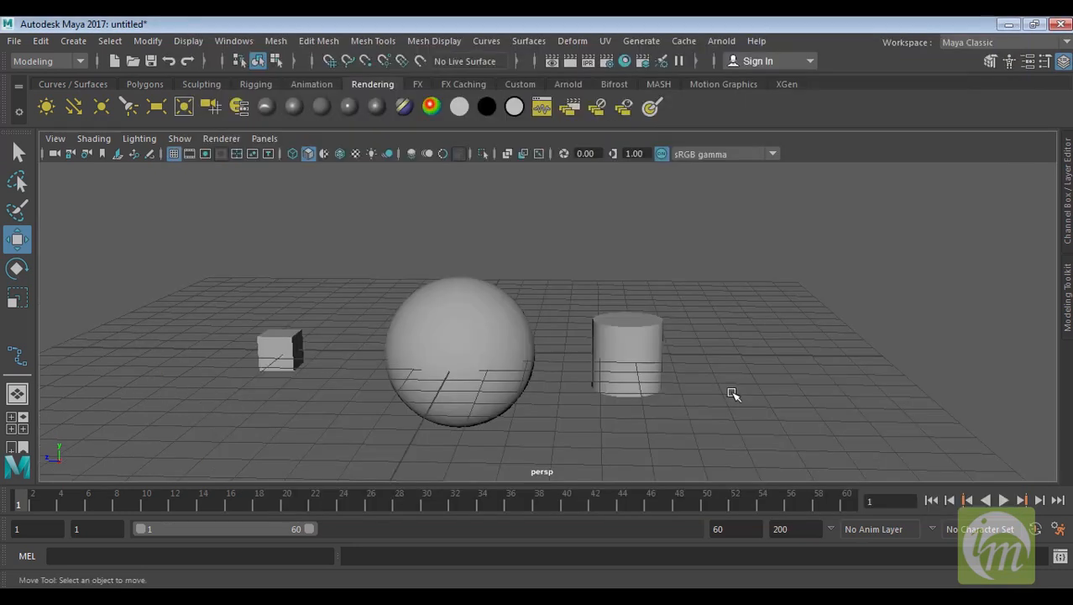
{"action": "left_click_drag", "start_coordinate": [762, 239], "coordinate": [845, 311], "text": "alt"}
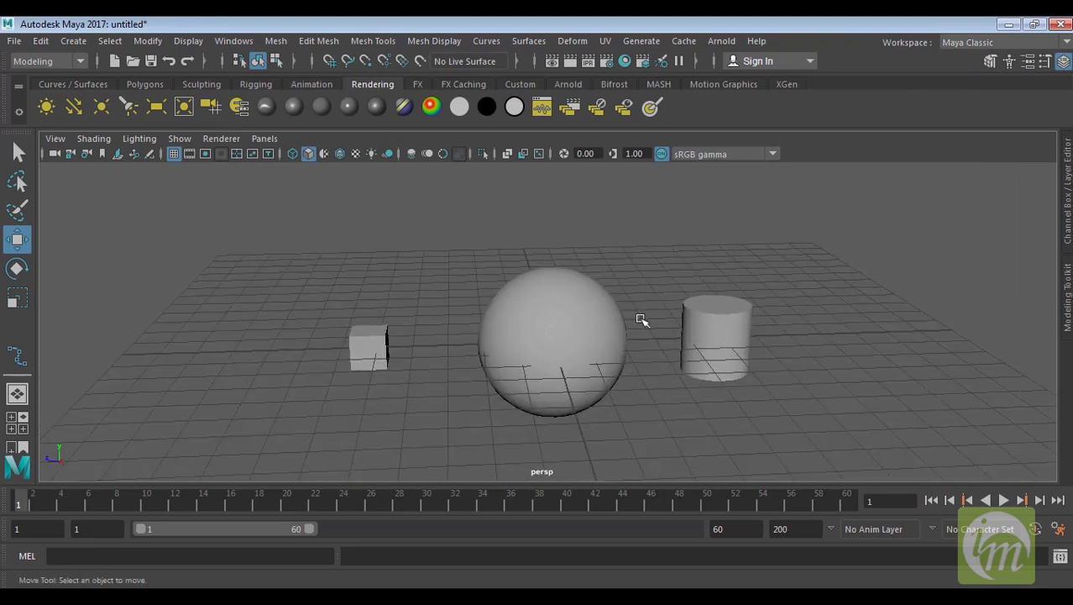
{"action": "left_click", "coordinate": [554, 307]}
{"action": "left_click", "coordinate": [724, 310]}
{"action": "left_click", "coordinate": [378, 339]}
{"action": "left_click_drag", "start_coordinate": [480, 334], "coordinate": [394, 328], "text": "alt"}
{"action": "left_click_drag", "start_coordinate": [436, 357], "coordinate": [586, 348], "text": "alt"}
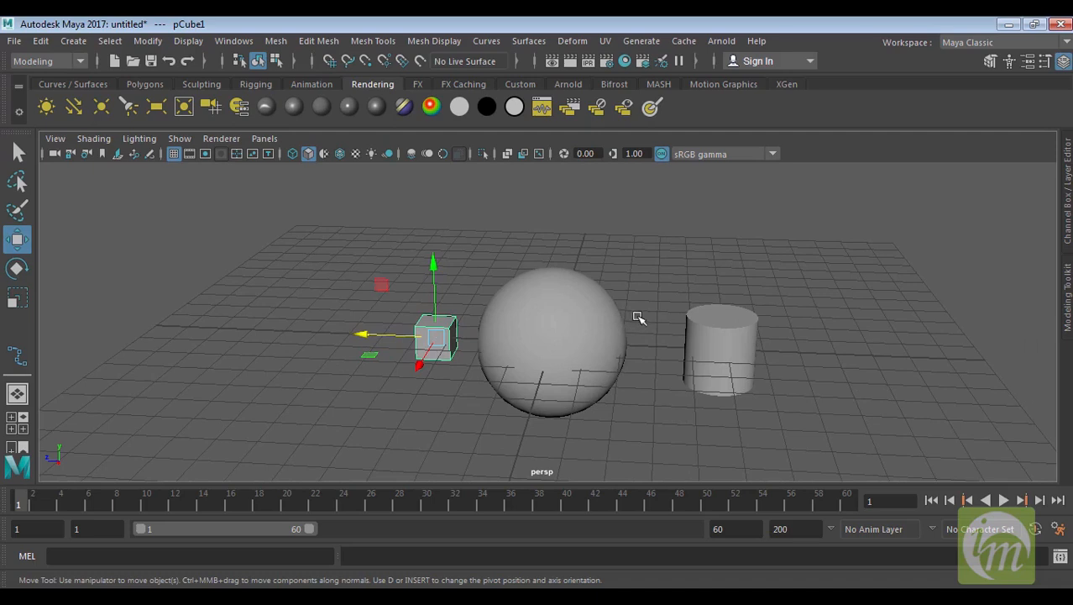
Nudge the cube slightly back along its X axis
{"action": "left_click", "coordinate": [586, 317]}
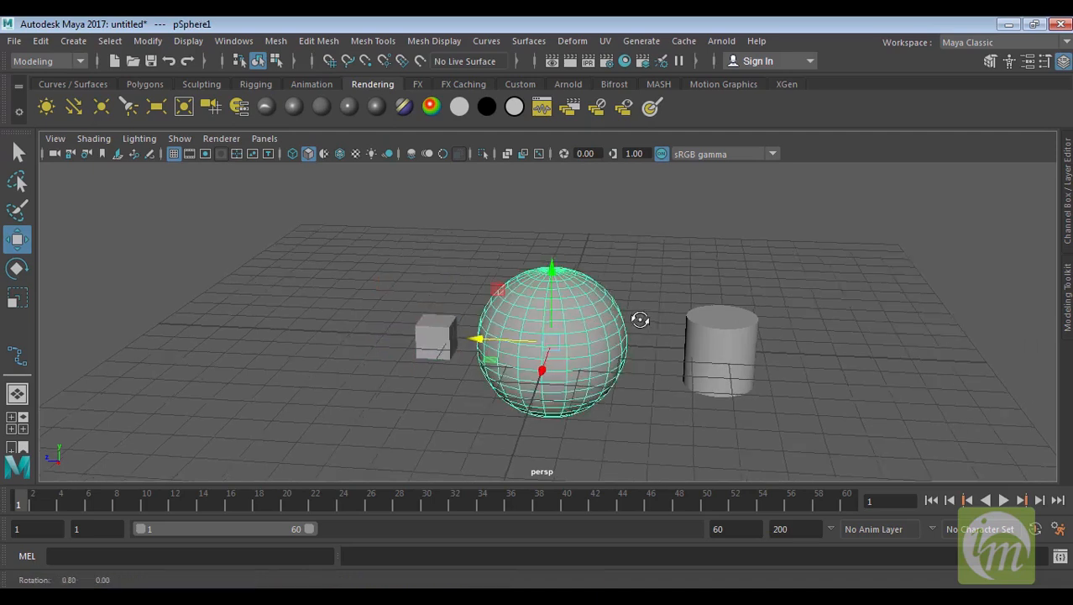
{"action": "left_click_drag", "start_coordinate": [642, 316], "coordinate": [622, 316], "text": "alt"}
{"action": "left_click", "coordinate": [443, 329]}
{"action": "left_click_drag", "start_coordinate": [445, 332], "coordinate": [480, 348], "text": "alt"}
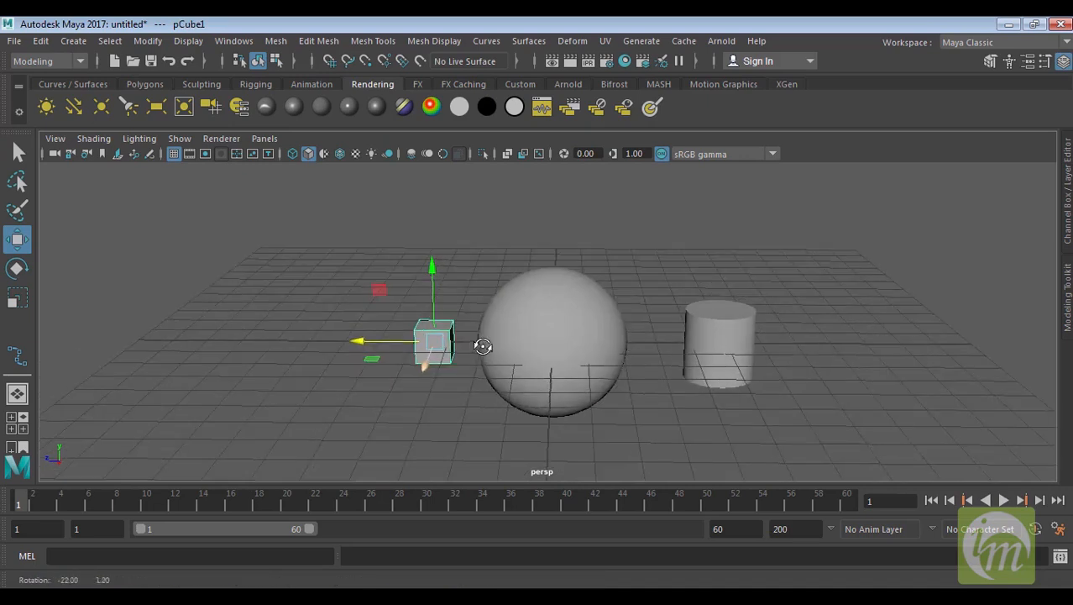
{"action": "left_click_drag", "start_coordinate": [356, 341], "coordinate": [330, 340]}
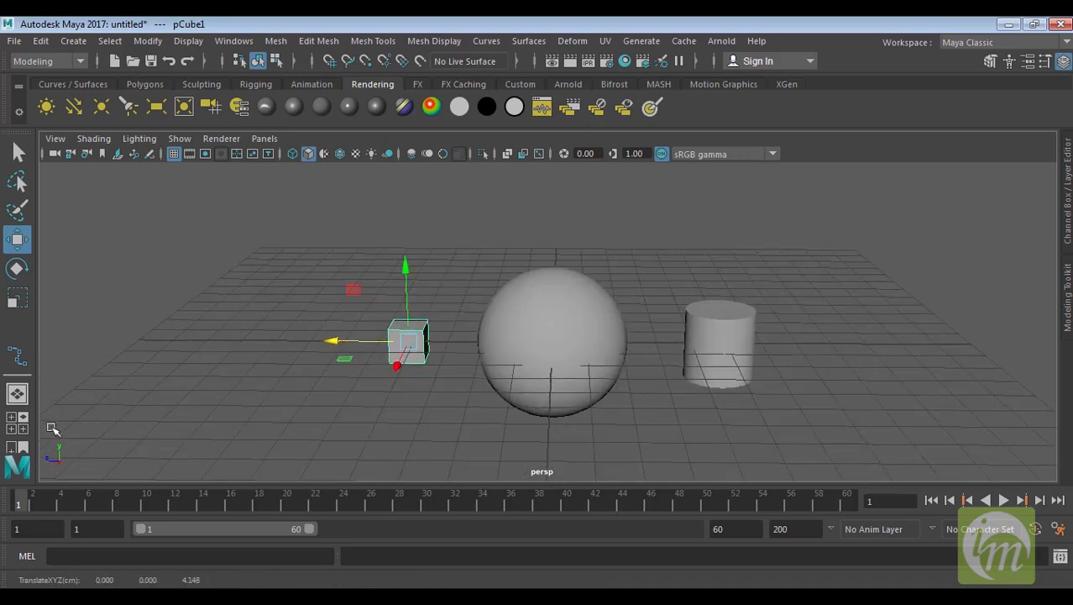
Hide the selected cube
{"action": "left_click", "coordinate": [187, 41]}
{"action": "mouse_move", "coordinate": [225, 140]}
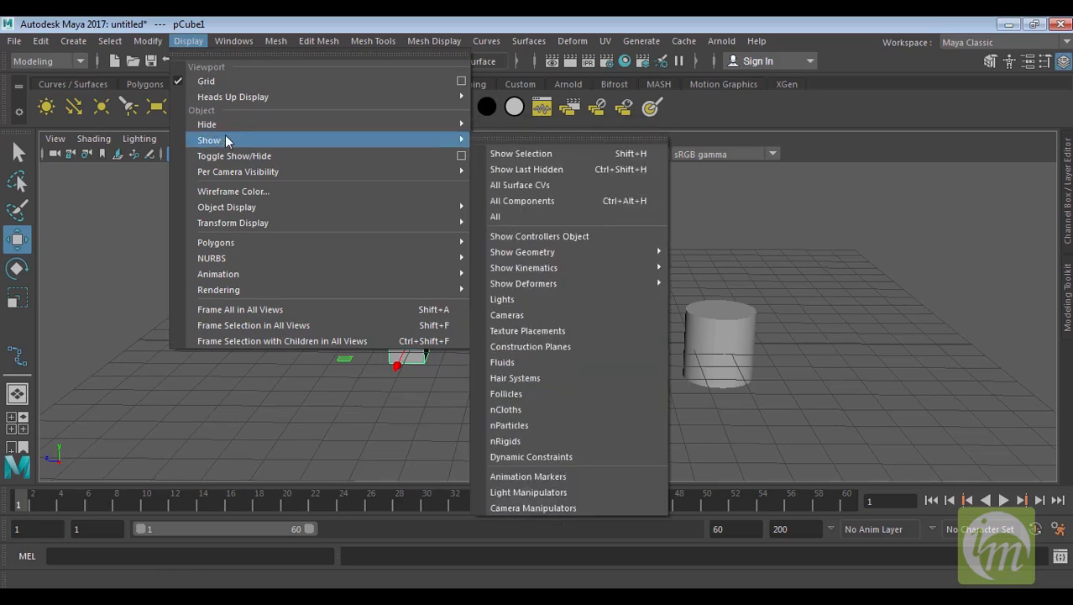
{"action": "mouse_move", "coordinate": [244, 122]}
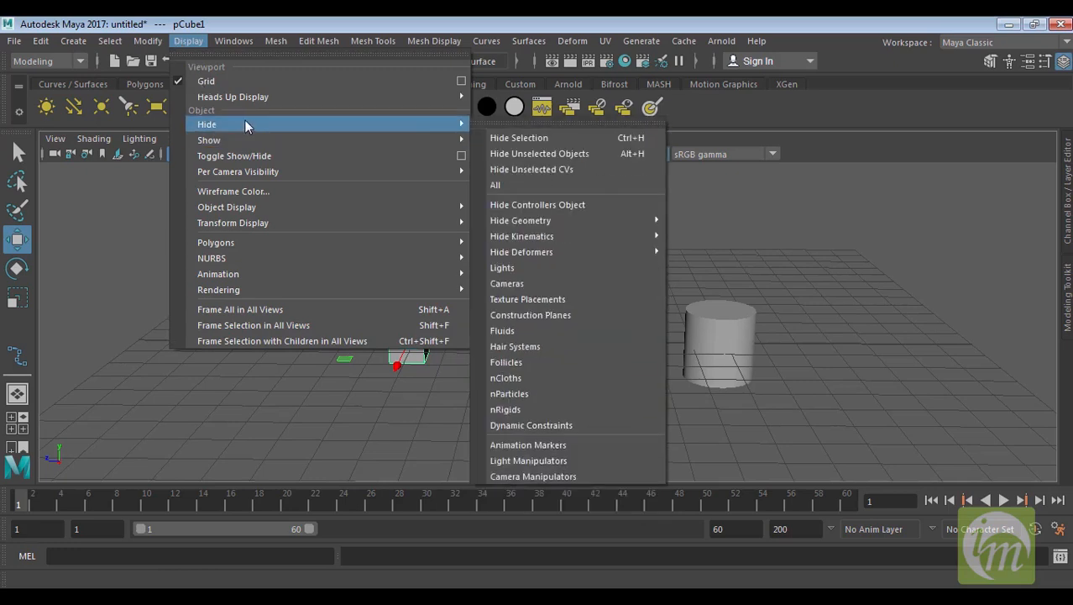
{"action": "left_click", "coordinate": [566, 138]}
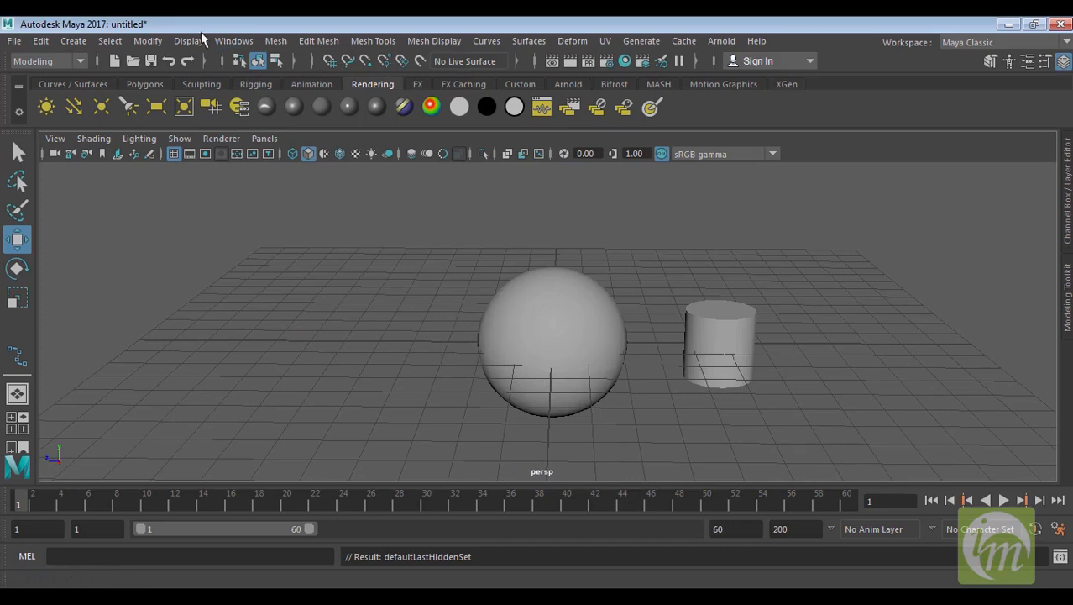
Show all hidden objects in the scene
{"action": "left_click", "coordinate": [157, 44]}
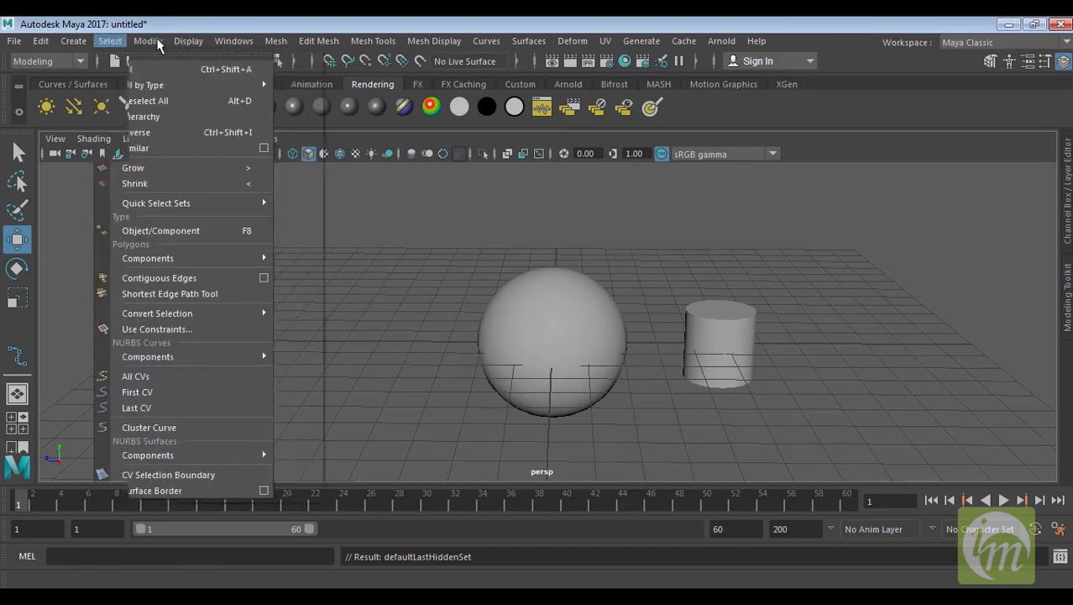
{"action": "mouse_move", "coordinate": [180, 44]}
{"action": "mouse_move", "coordinate": [269, 134]}
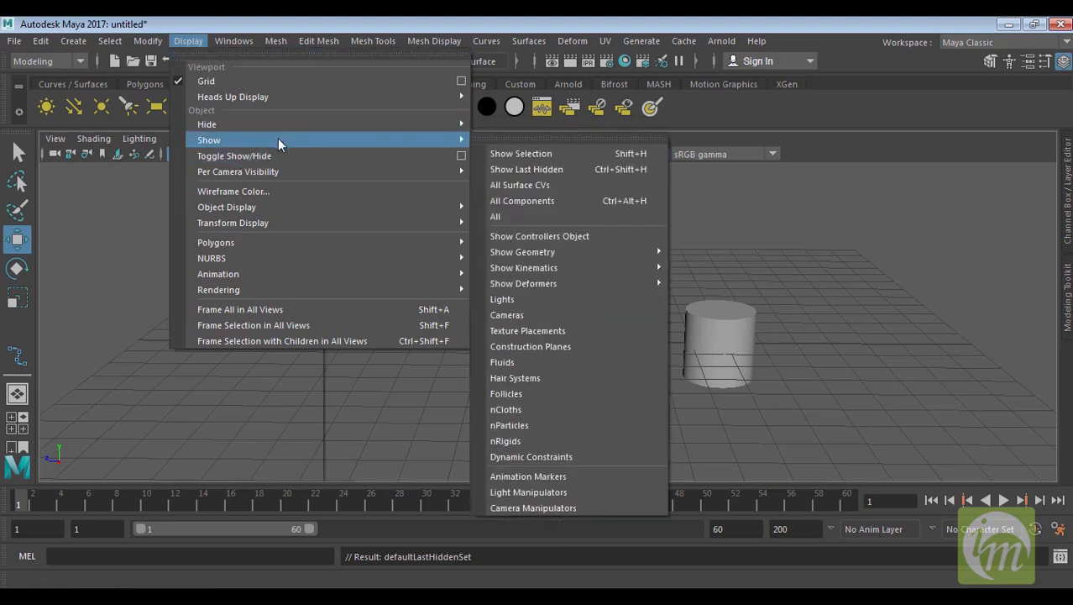
{"action": "left_click", "coordinate": [544, 215]}
Select the cube and hide all unselected objects
{"action": "left_click_drag", "start_coordinate": [443, 311], "coordinate": [402, 367], "text": "alt"}
{"action": "left_click", "coordinate": [408, 354]}
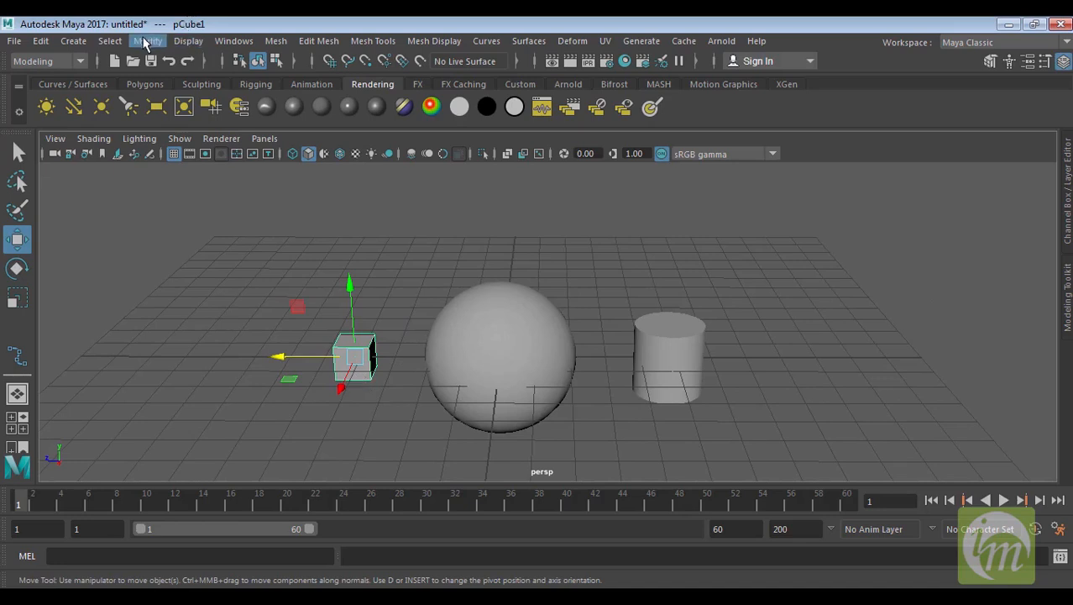
{"action": "left_click", "coordinate": [190, 42]}
{"action": "mouse_move", "coordinate": [220, 125]}
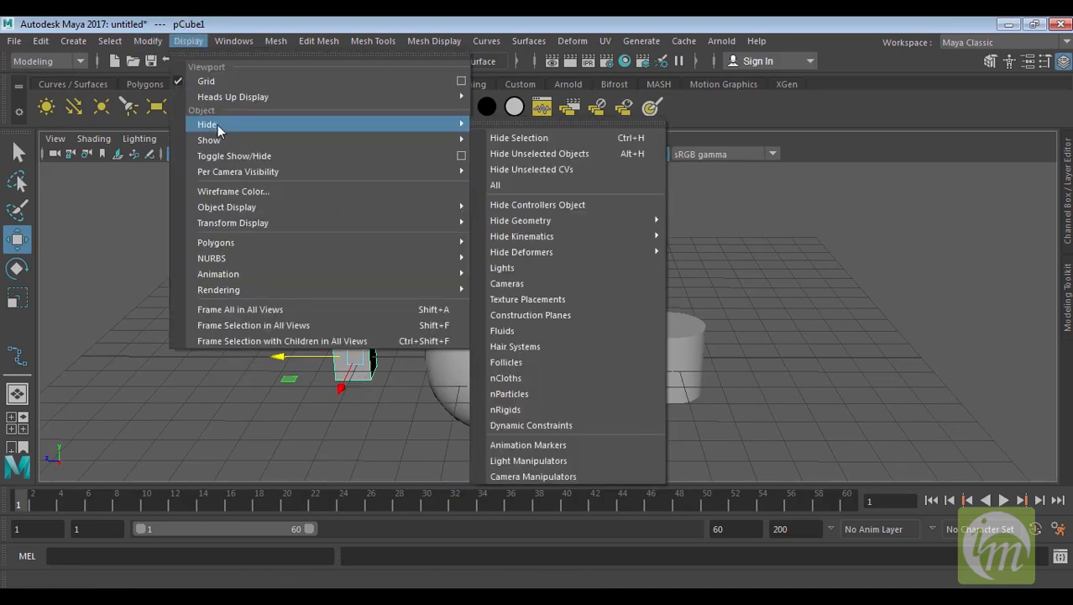
{"action": "left_click", "coordinate": [579, 156]}
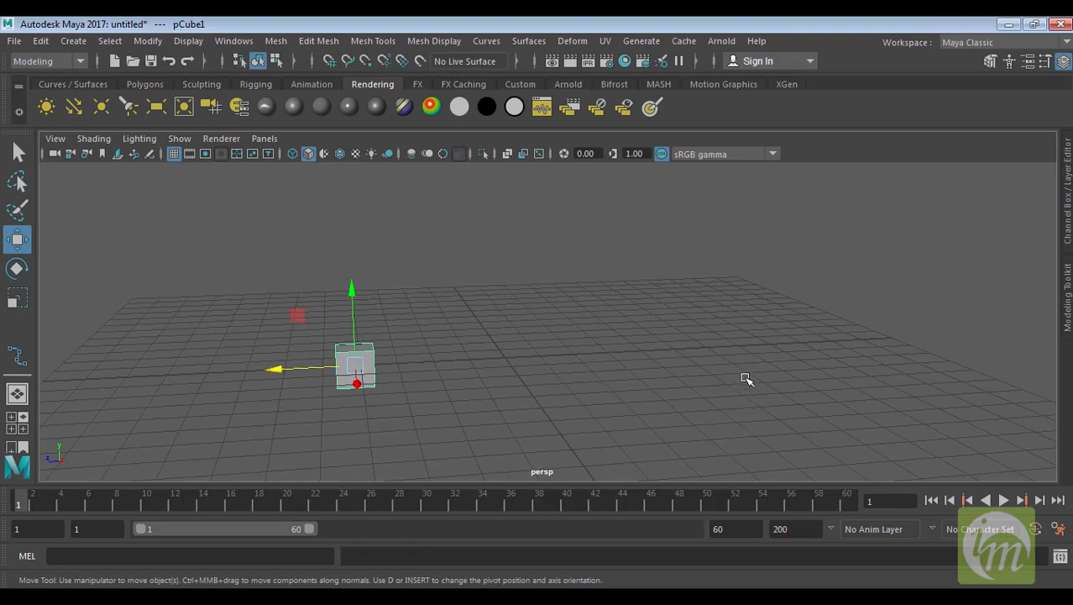
Open the Outliner window, then reposition and resize it beside the viewport
{"action": "left_click_drag", "start_coordinate": [747, 379], "coordinate": [707, 379], "text": "alt"}
{"action": "middle_click_drag", "start_coordinate": [556, 383], "coordinate": [568, 364], "text": "alt"}
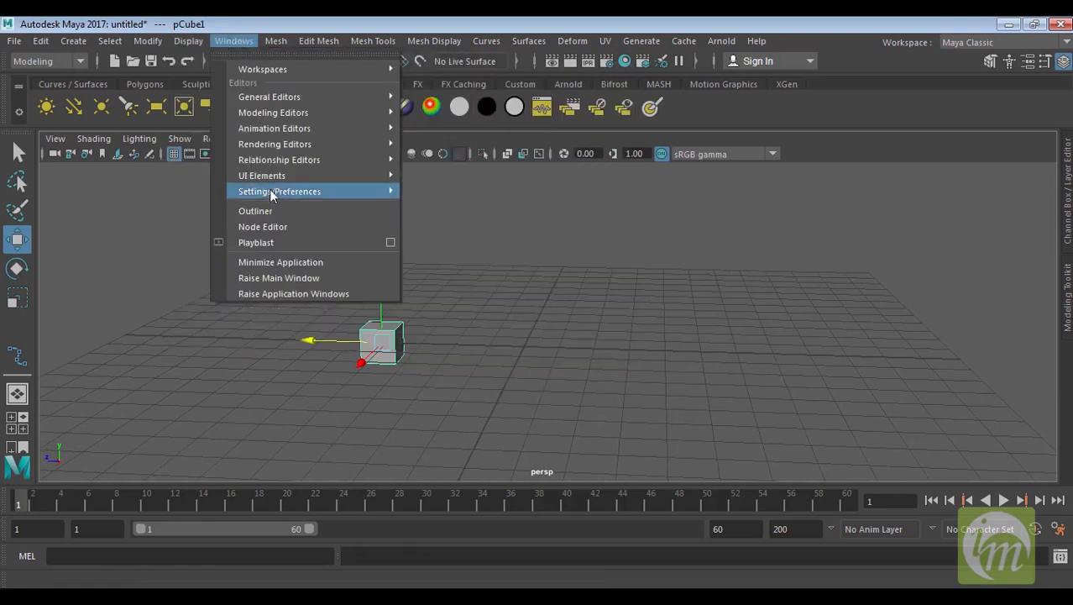
{"action": "left_click", "coordinate": [280, 212]}
{"action": "left_click_drag", "start_coordinate": [462, 193], "coordinate": [292, 148]}
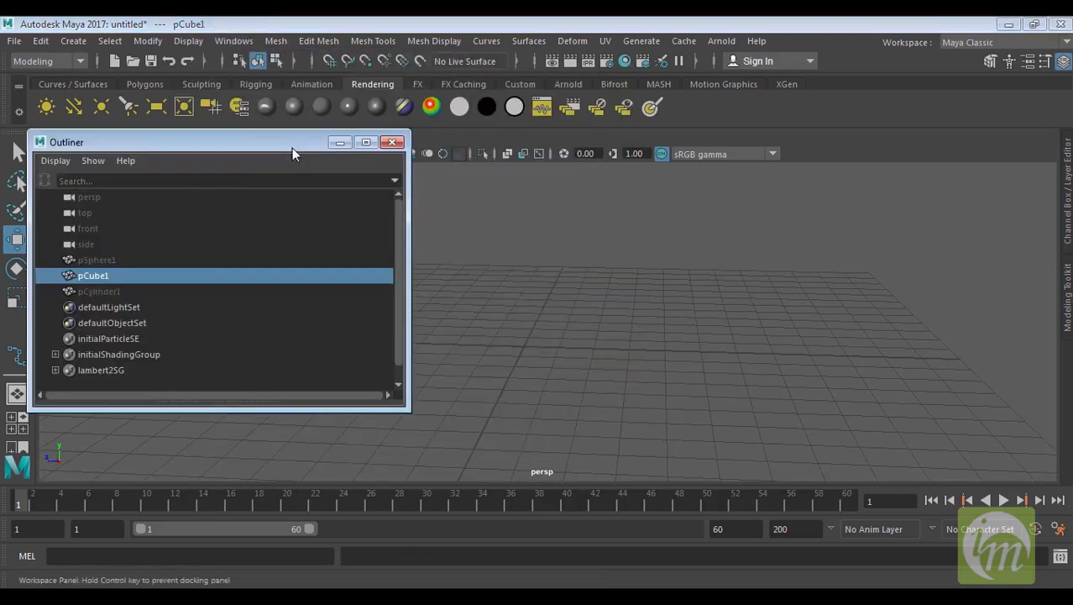
{"action": "left_click_drag", "start_coordinate": [406, 412], "coordinate": [373, 486]}
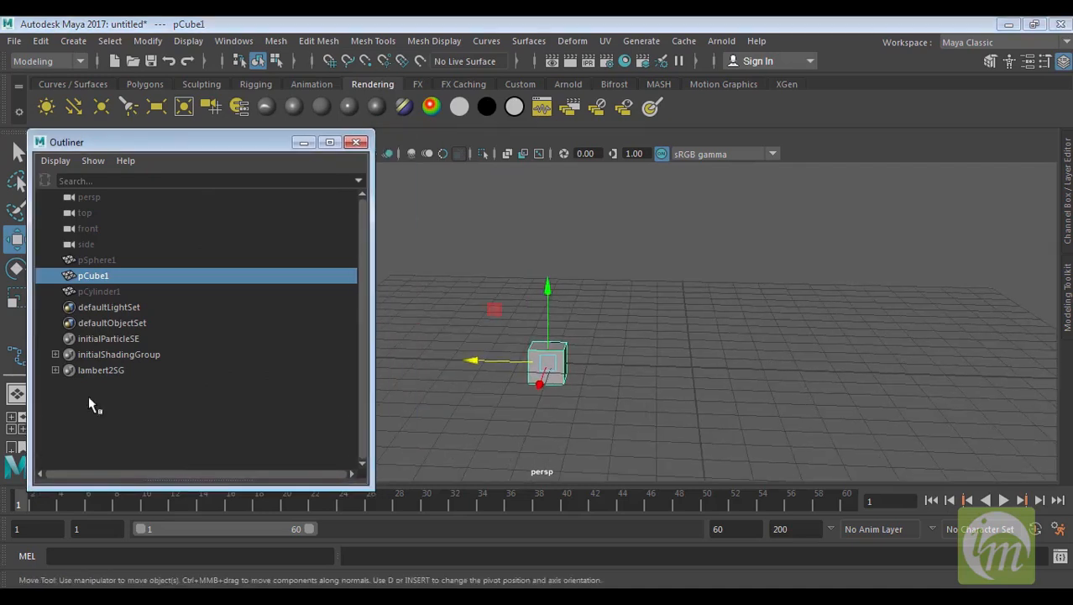
Select the hidden sphere and cylinder alternately in the Outliner to examine their locations
{"action": "left_click", "coordinate": [109, 289]}
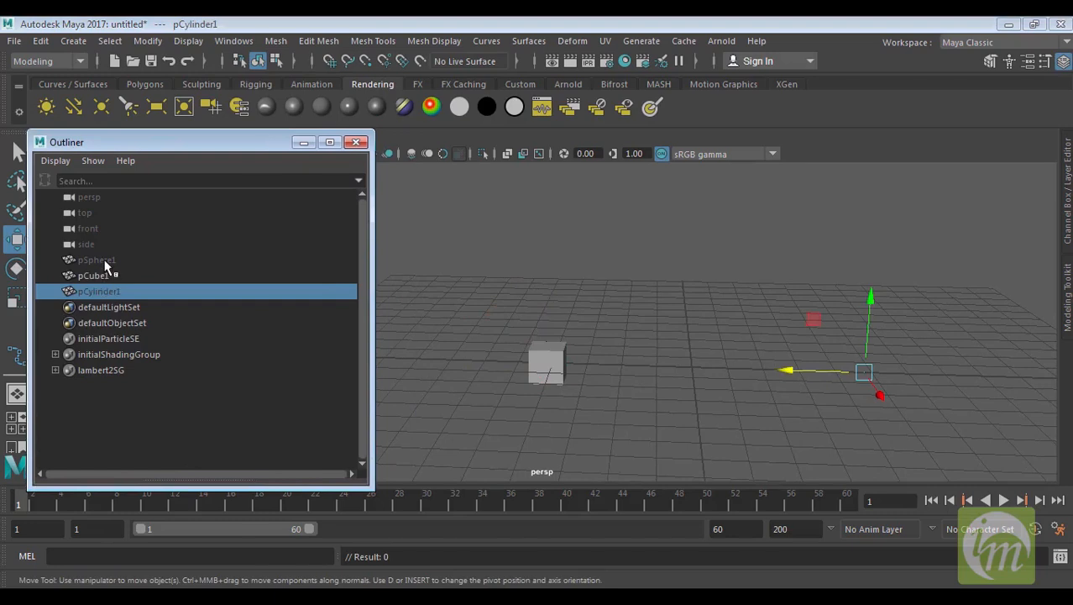
{"action": "left_click", "coordinate": [124, 263]}
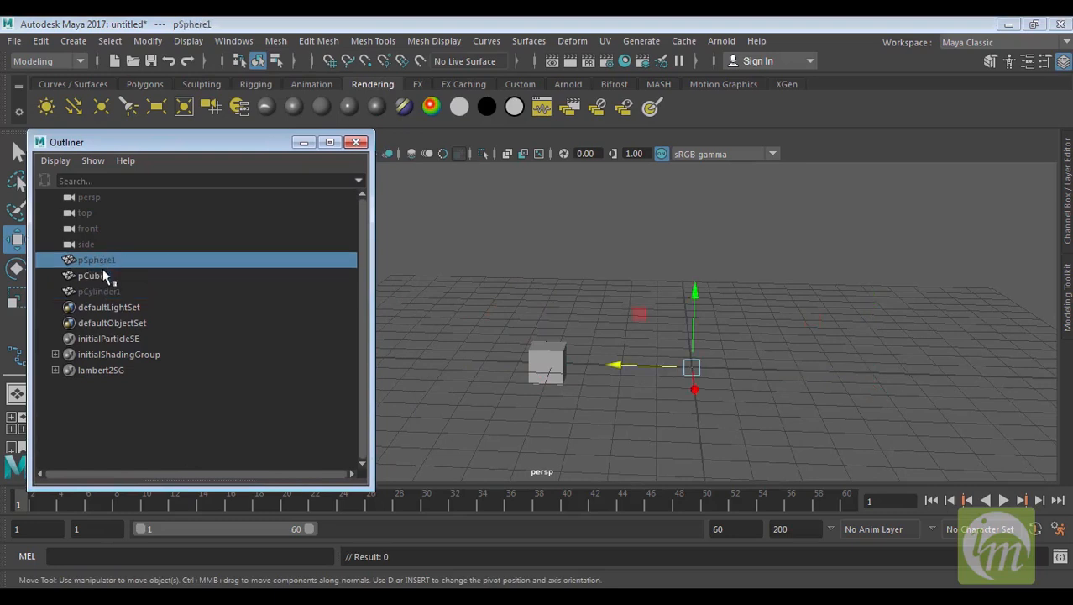
{"action": "left_click", "coordinate": [107, 291]}
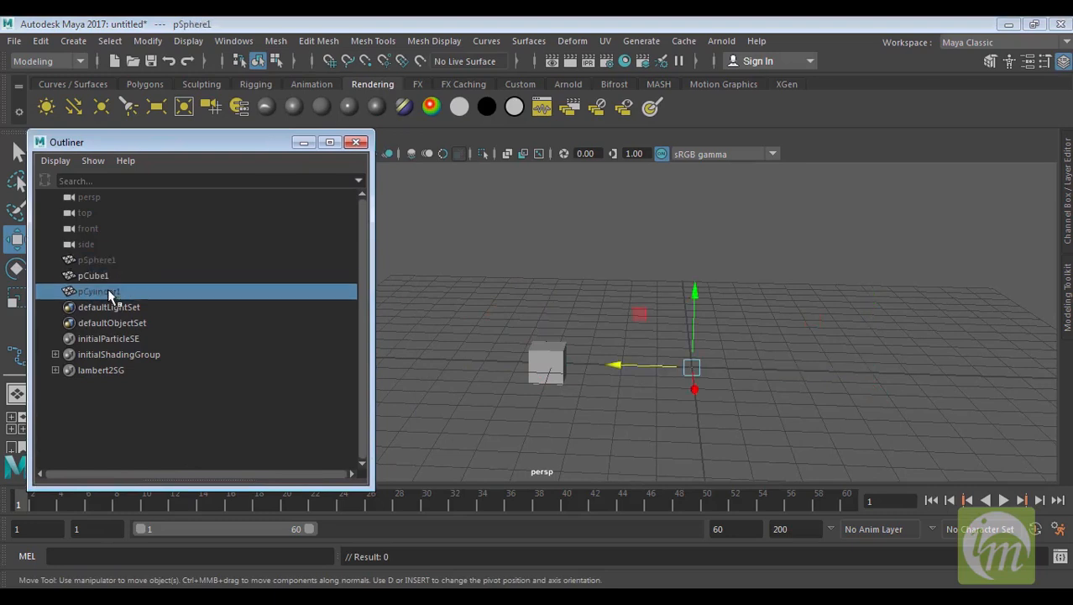
{"action": "left_click", "coordinate": [110, 265]}
{"action": "left_click", "coordinate": [110, 291]}
{"action": "left_click", "coordinate": [112, 260]}
{"action": "left_click", "coordinate": [112, 291]}
{"action": "left_click", "coordinate": [99, 256]}
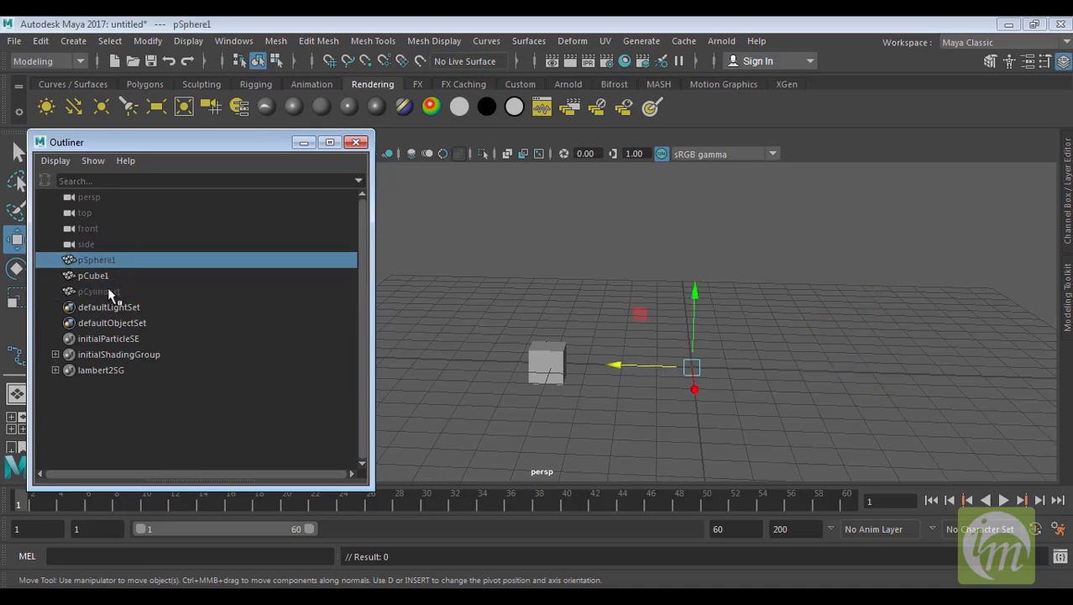
{"action": "left_click", "coordinate": [107, 288]}
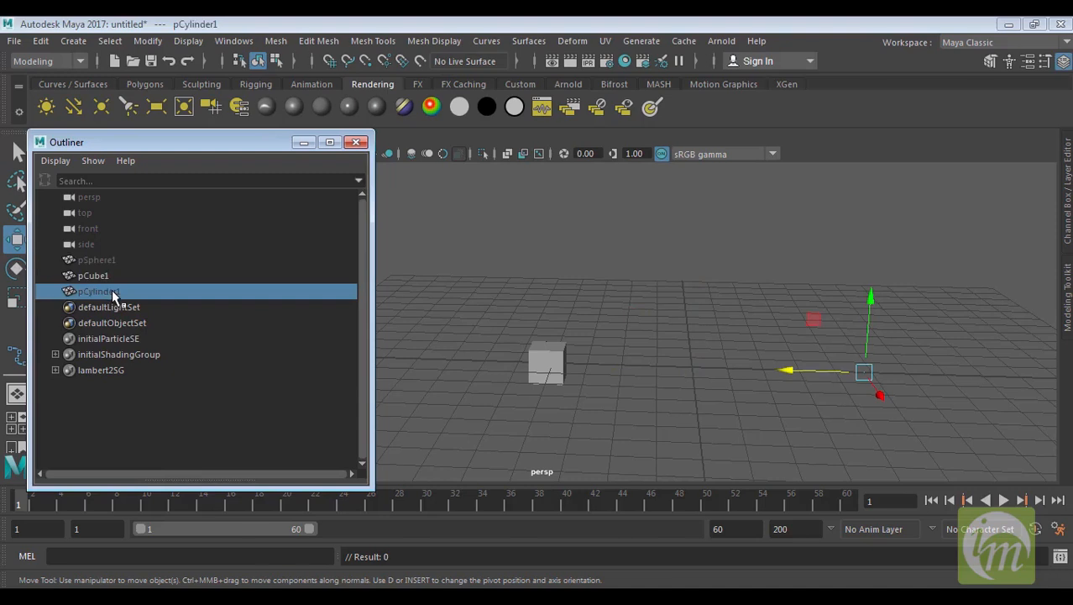
{"action": "left_click", "coordinate": [108, 260]}
{"action": "left_click", "coordinate": [105, 290]}
{"action": "left_click", "coordinate": [107, 258]}
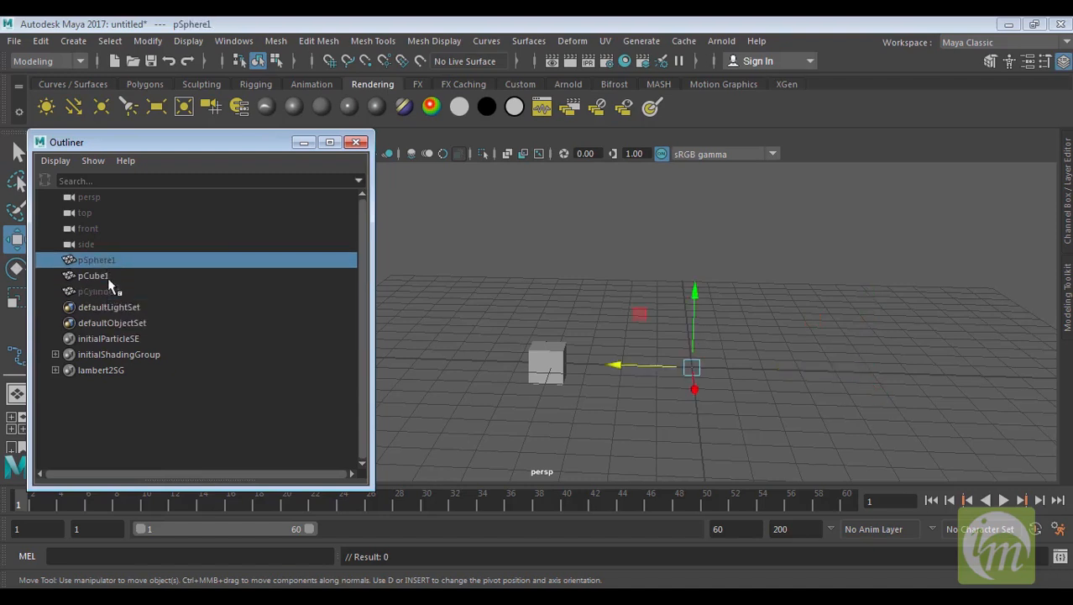
{"action": "left_click", "coordinate": [109, 289]}
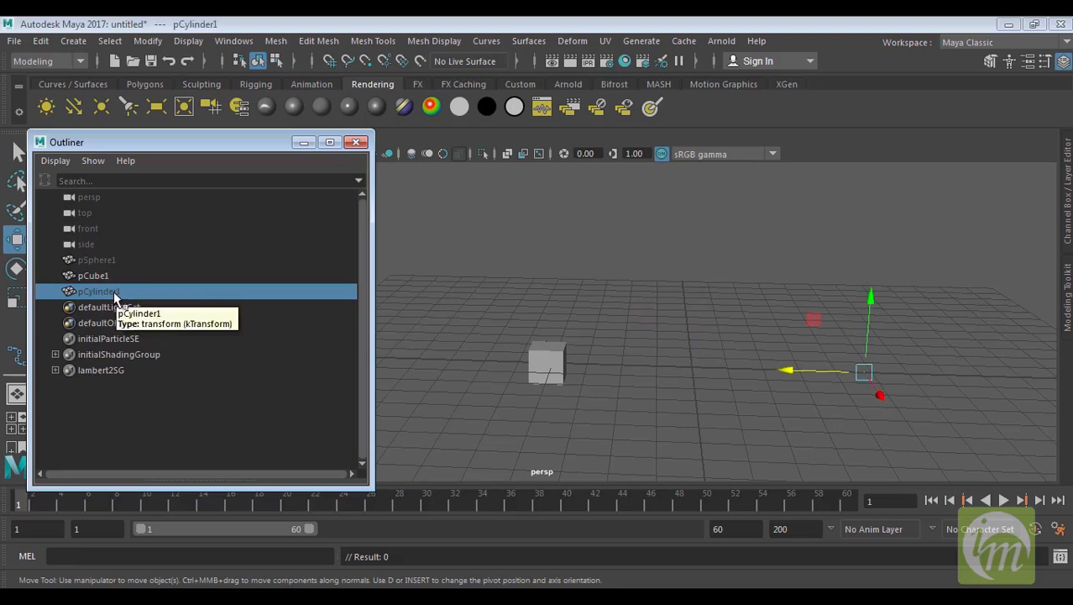
{"action": "left_click", "coordinate": [107, 260]}
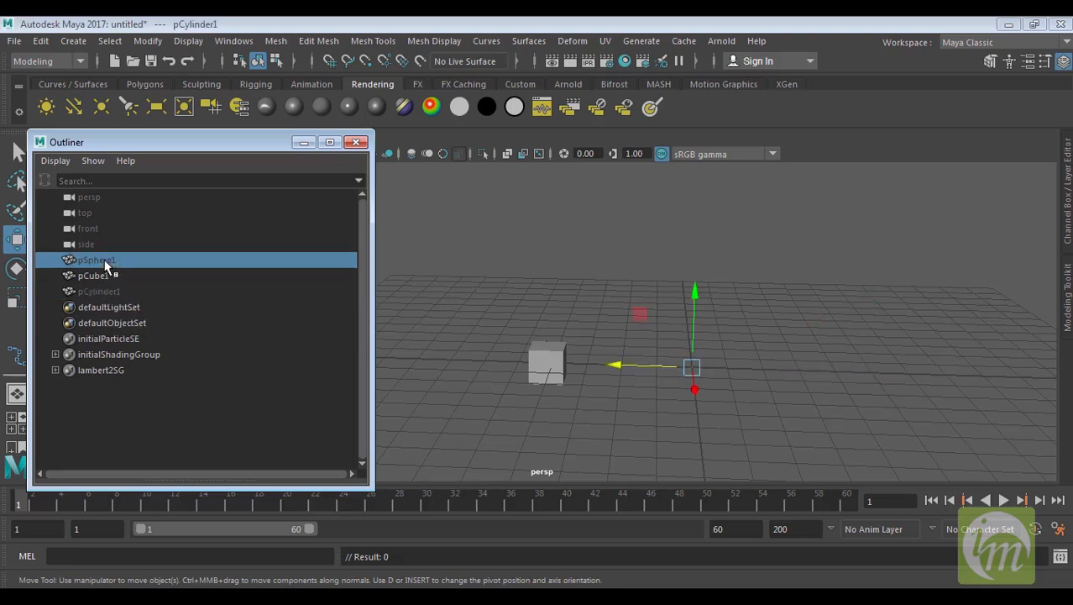
{"action": "left_click", "coordinate": [107, 290]}
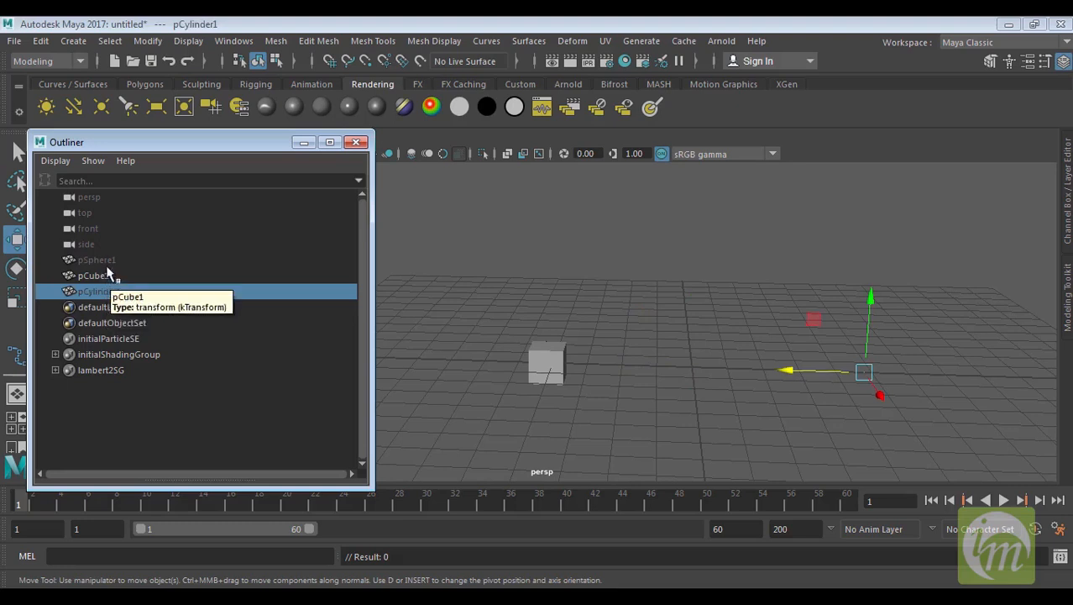
{"action": "left_click", "coordinate": [108, 260]}
{"action": "left_click", "coordinate": [110, 292]}
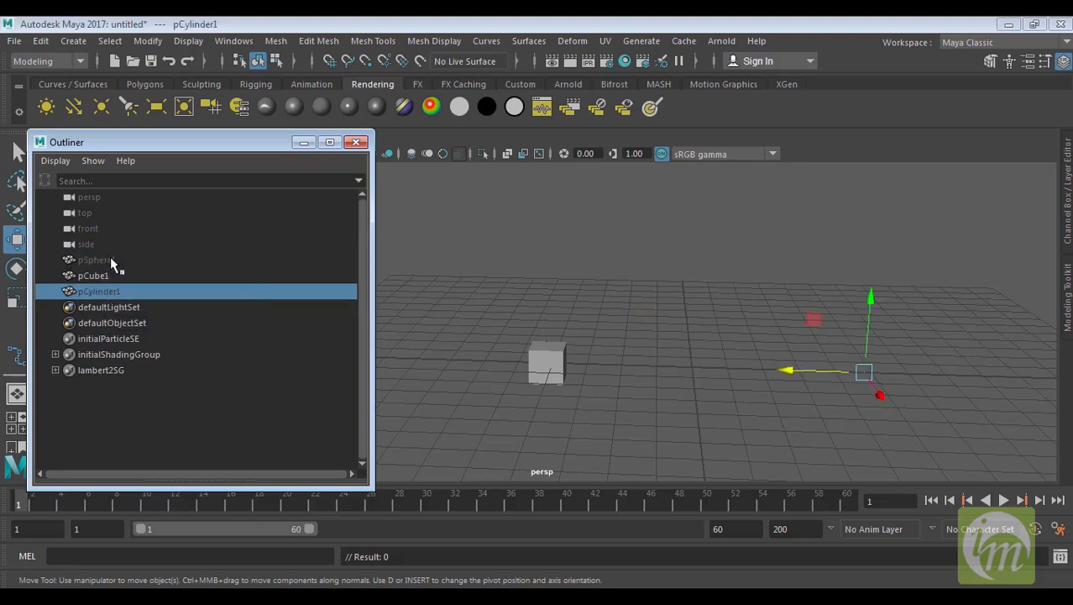
Show the last hidden objects again
{"action": "left_click", "coordinate": [93, 161]}
{"action": "left_click", "coordinate": [93, 162]}
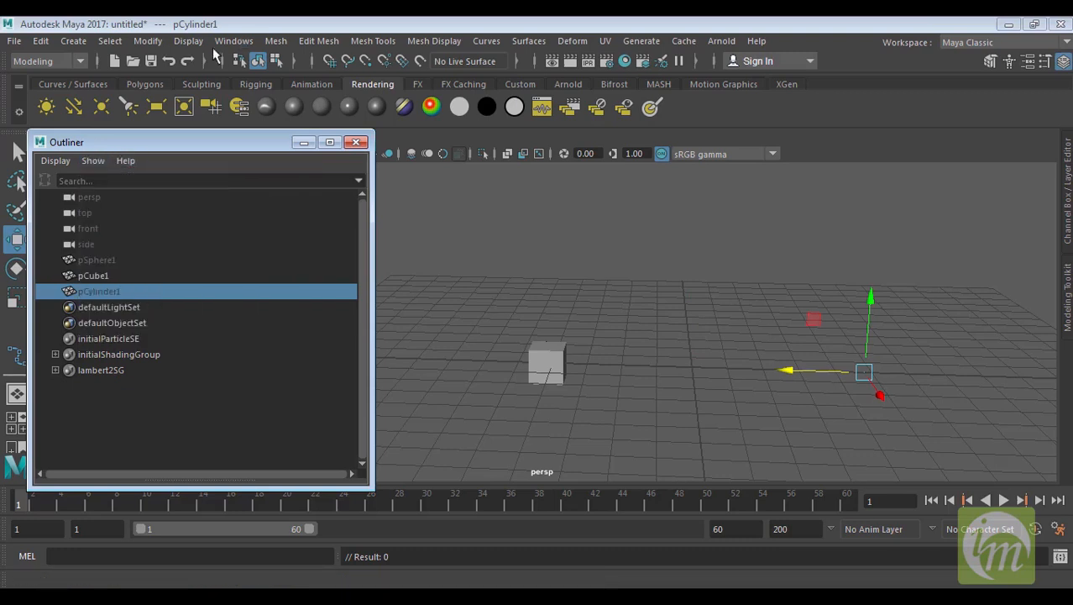
{"action": "left_click", "coordinate": [196, 42]}
{"action": "mouse_move", "coordinate": [245, 140]}
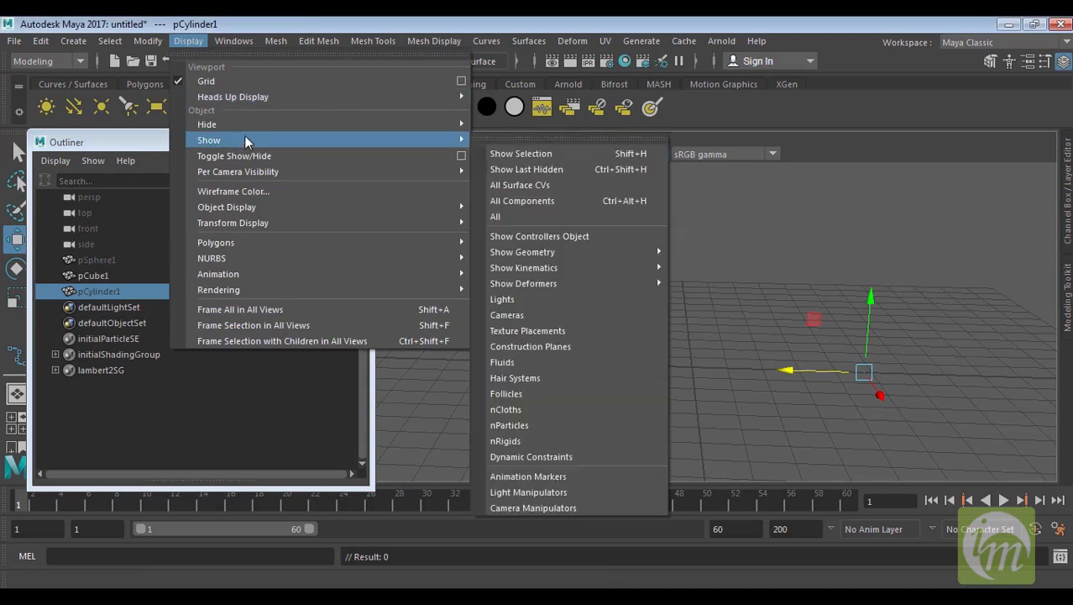
{"action": "left_click", "coordinate": [544, 169]}
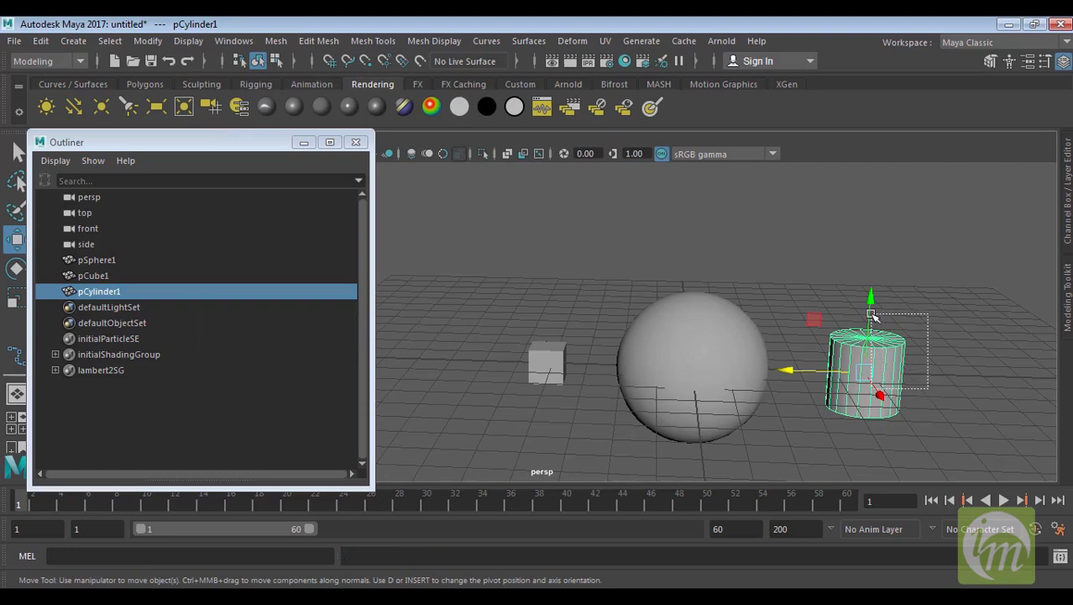
Examine the object types listed in the Hide and Show submenus
{"action": "left_click", "coordinate": [275, 40]}
{"action": "mouse_move", "coordinate": [300, 94]}
{"action": "mouse_move", "coordinate": [188, 41]}
{"action": "mouse_move", "coordinate": [289, 124]}
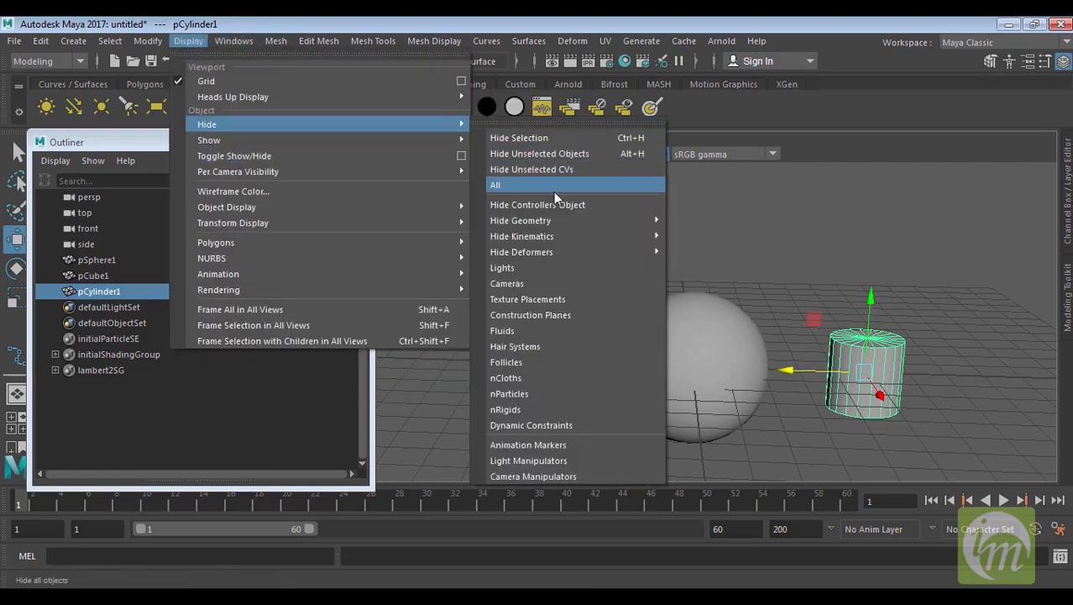
{"action": "mouse_move", "coordinate": [556, 218]}
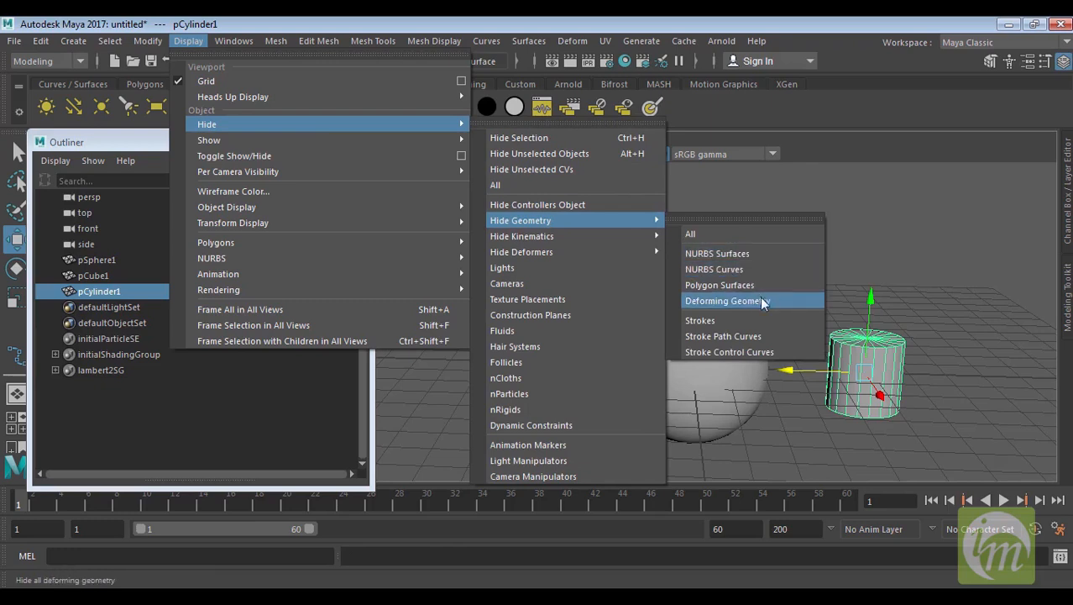
{"action": "mouse_move", "coordinate": [532, 254]}
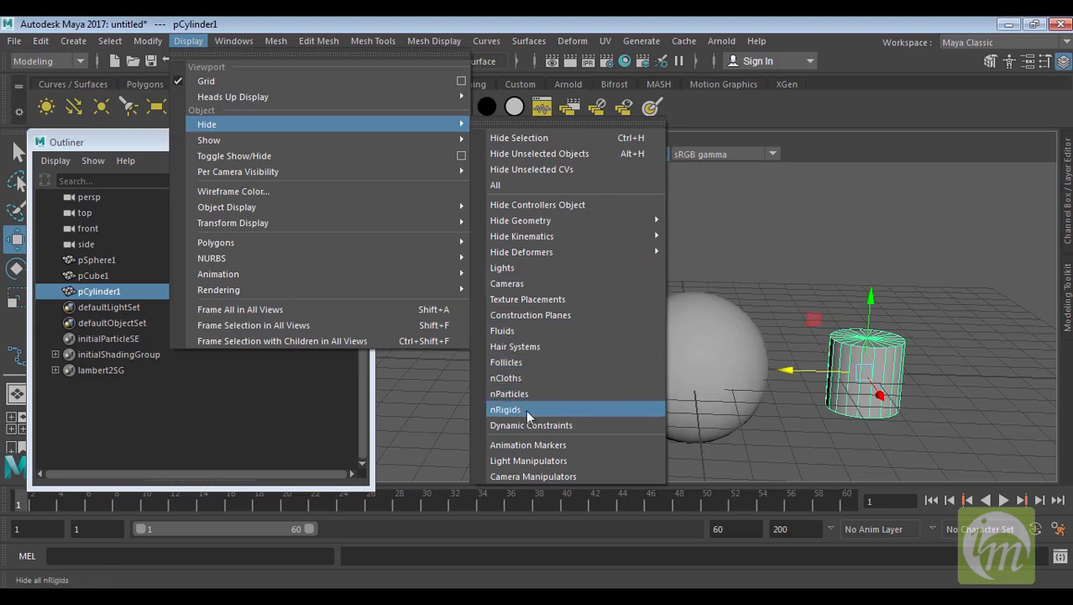
{"action": "mouse_move", "coordinate": [319, 146]}
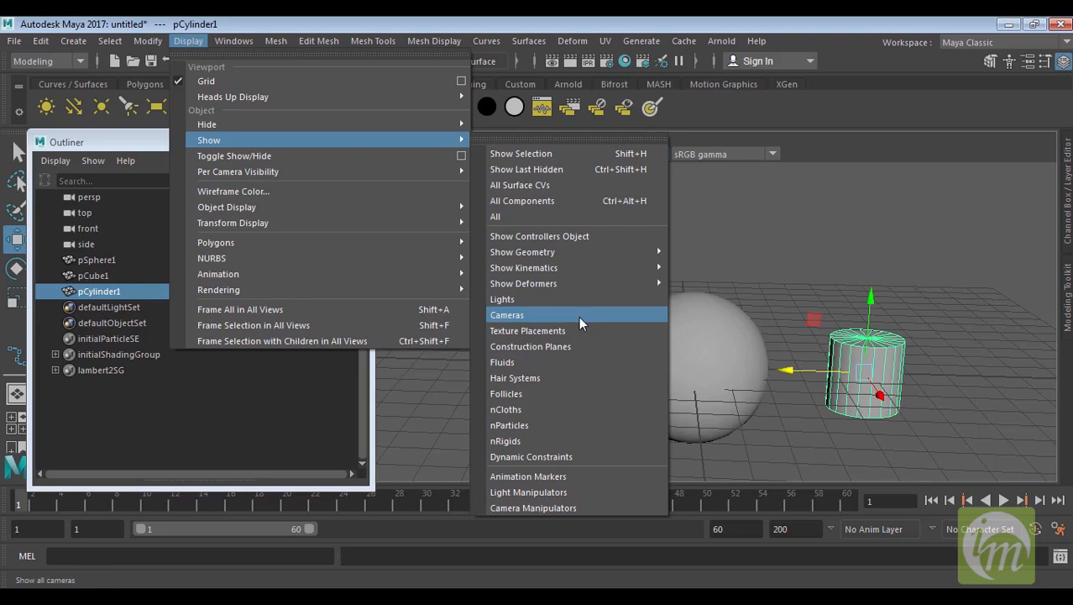
{"action": "left_click", "coordinate": [781, 254]}
{"action": "left_click", "coordinate": [782, 251]}
Select the cylinder and hide it from the Outliner list with Hide In Outliner
{"action": "left_click", "coordinate": [99, 291]}
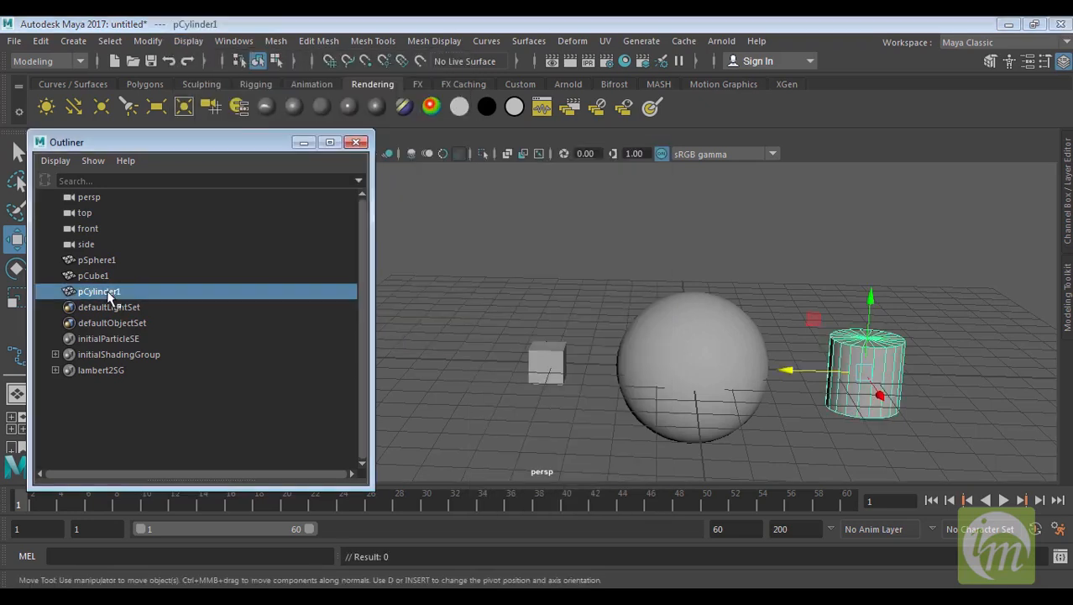
{"action": "left_click_drag", "start_coordinate": [848, 372], "coordinate": [876, 364], "text": "alt"}
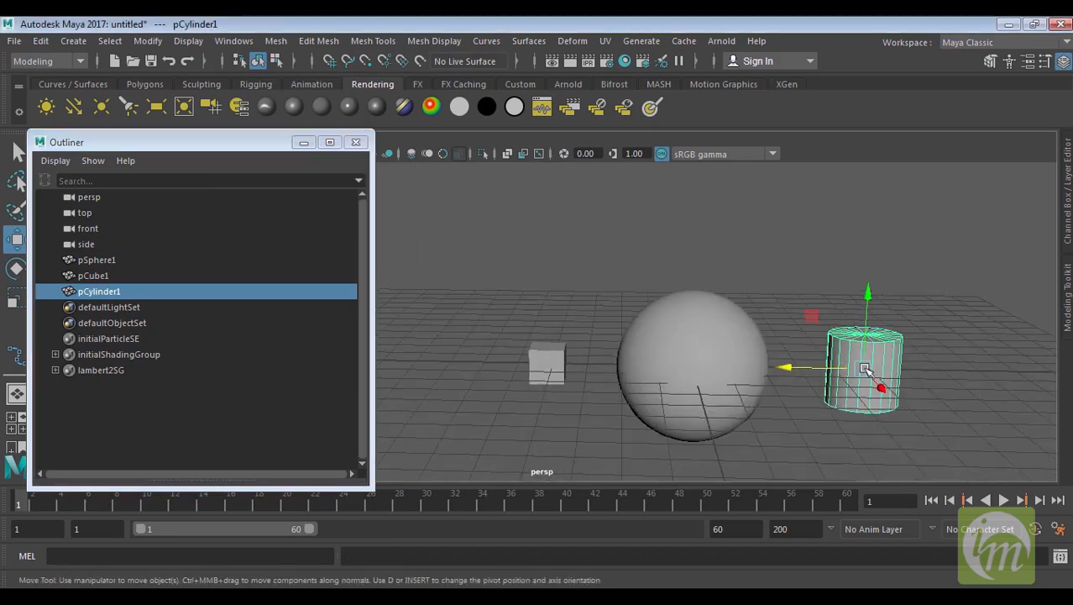
{"action": "middle_click_drag", "start_coordinate": [858, 363], "coordinate": [758, 351], "text": "alt"}
{"action": "left_click_drag", "start_coordinate": [758, 351], "coordinate": [698, 351], "text": "alt"}
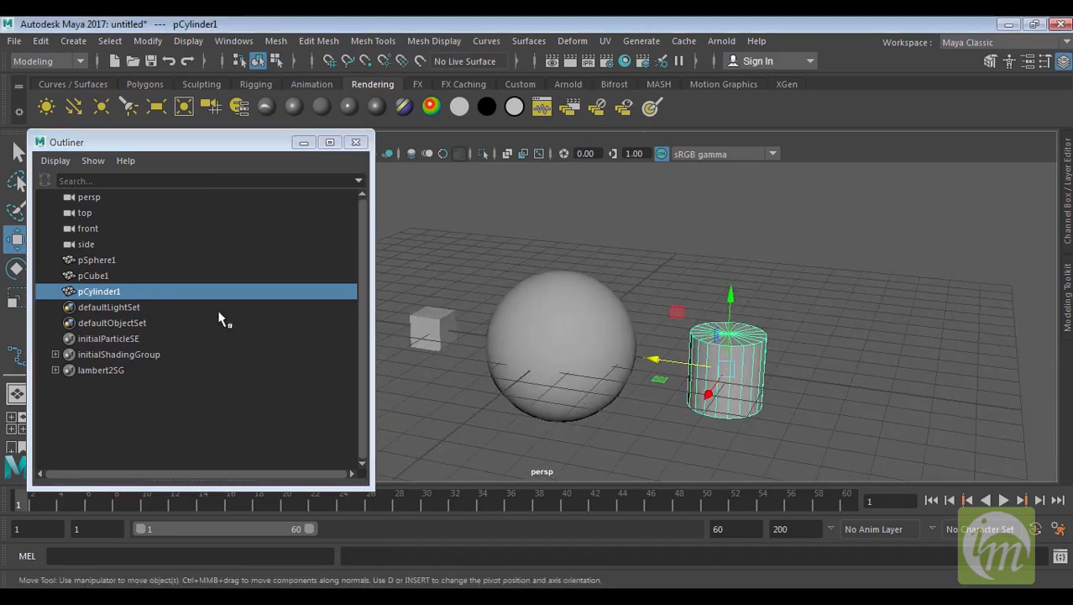
{"action": "right_click", "coordinate": [99, 292]}
{"action": "mouse_move", "coordinate": [195, 350]}
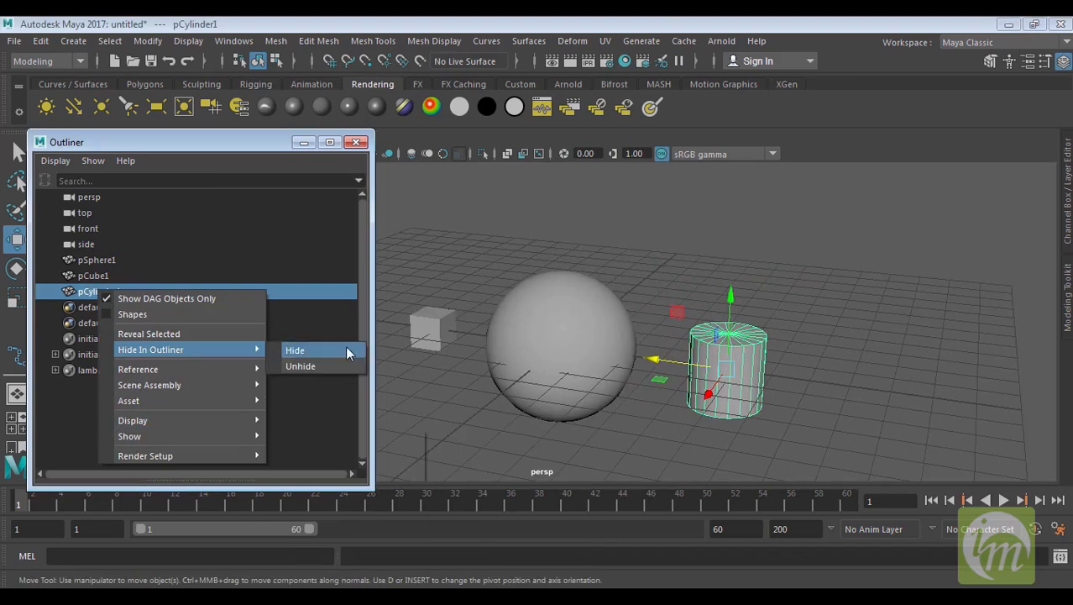
{"action": "left_click", "coordinate": [335, 351]}
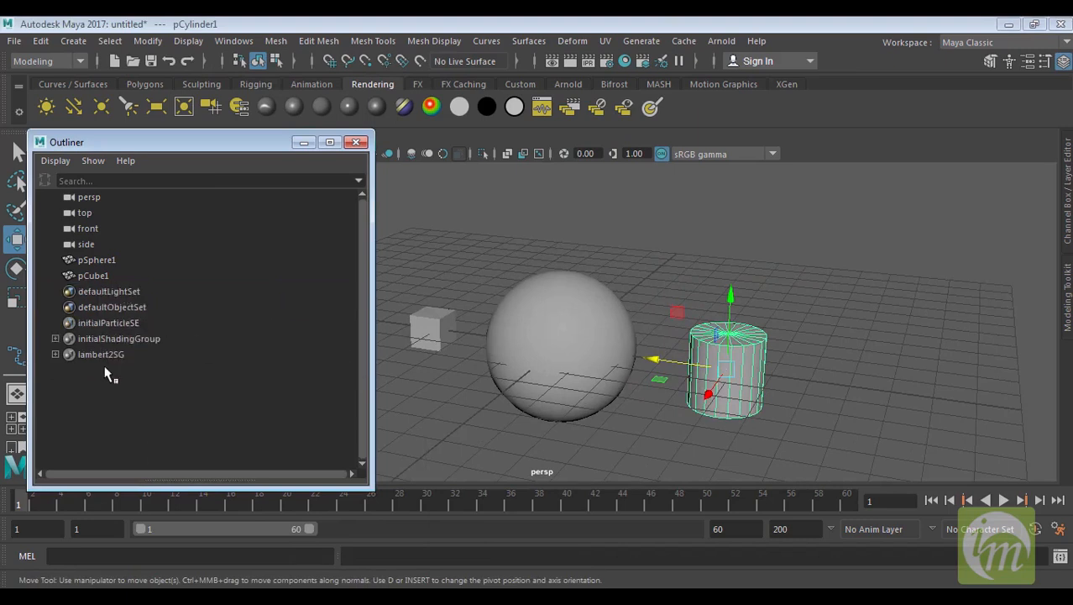
Try to show all items in the Outliner through its Show All and Objects filter options
{"action": "left_click", "coordinate": [94, 161]}
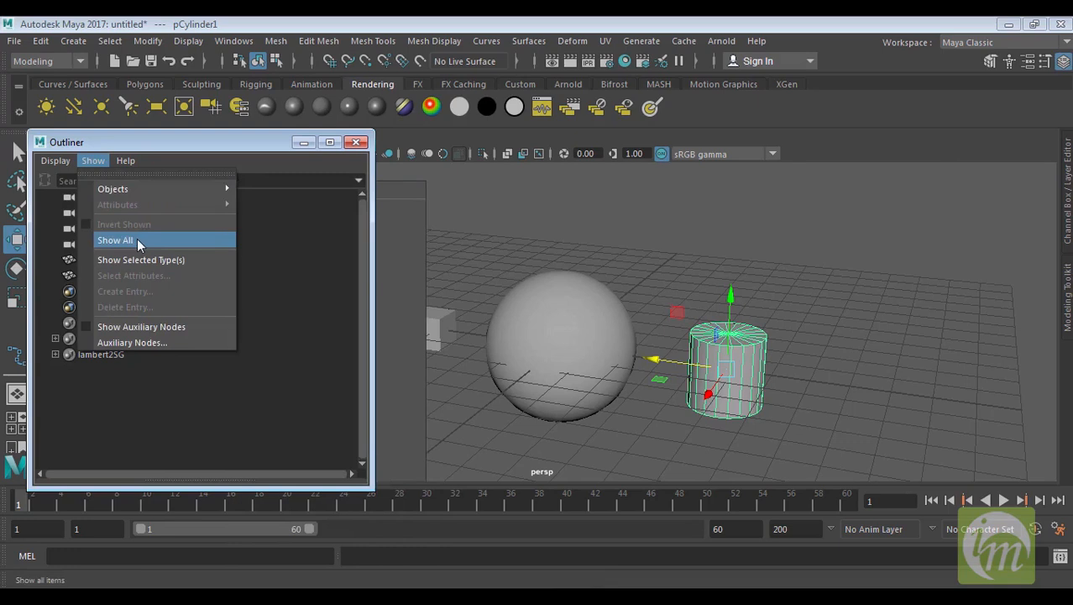
{"action": "left_click", "coordinate": [137, 240]}
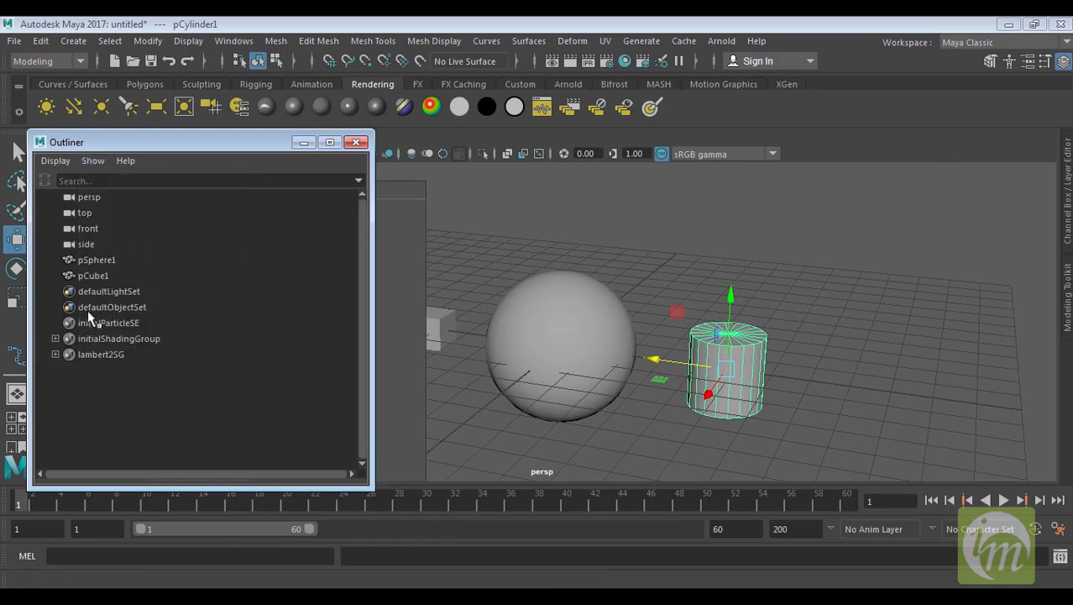
{"action": "left_click", "coordinate": [94, 160]}
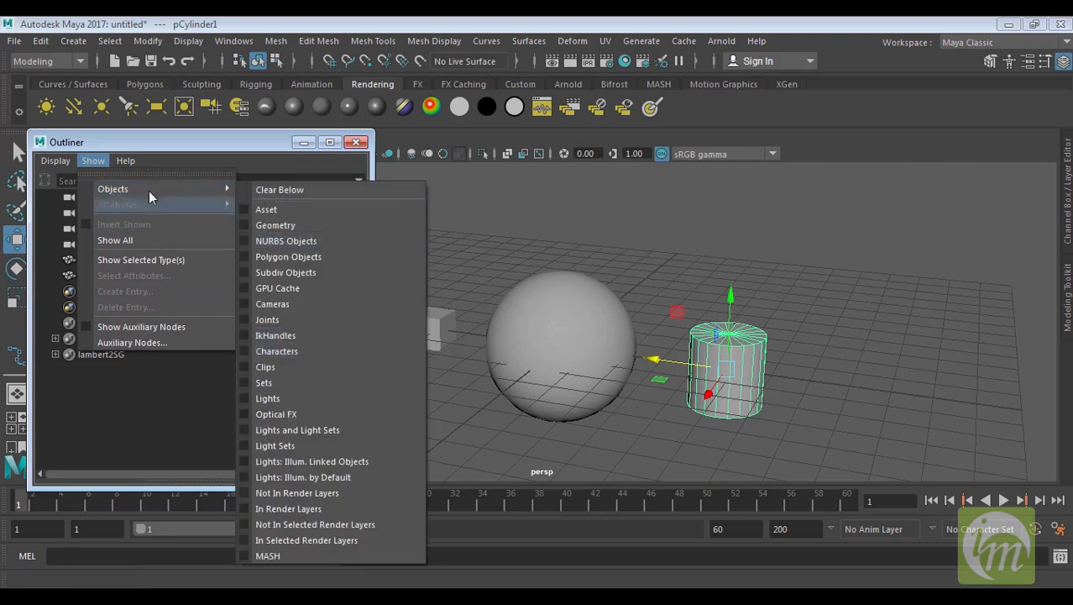
{"action": "mouse_move", "coordinate": [56, 161]}
{"action": "mouse_move", "coordinate": [108, 432]}
{"action": "left_click", "coordinate": [280, 356]}
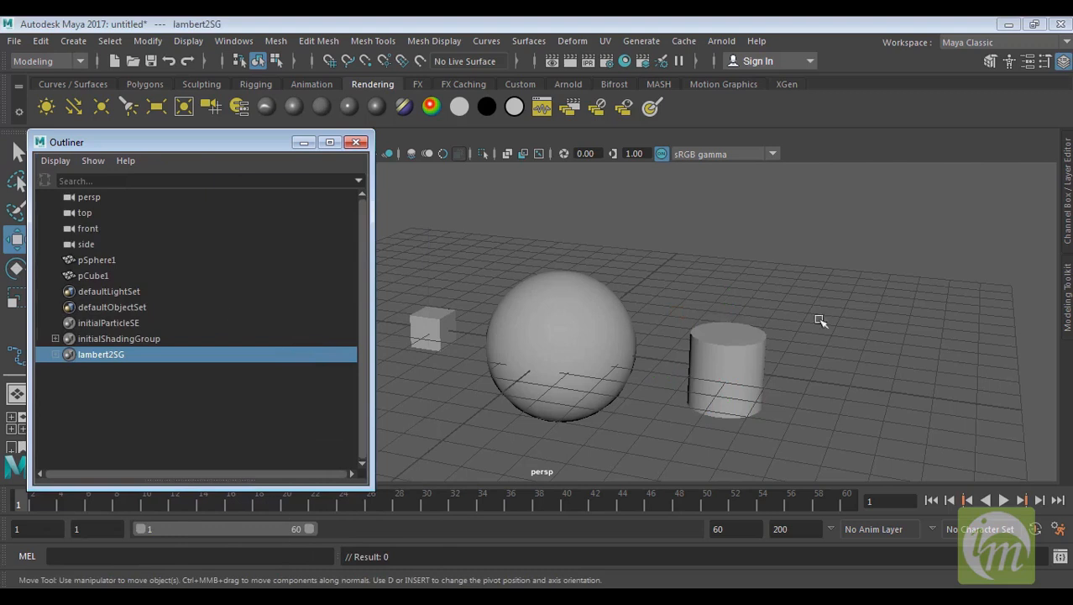
Select the sphere, cube and cylinder in the viewport and delete them
{"action": "left_click_drag", "start_coordinate": [855, 313], "coordinate": [392, 382]}
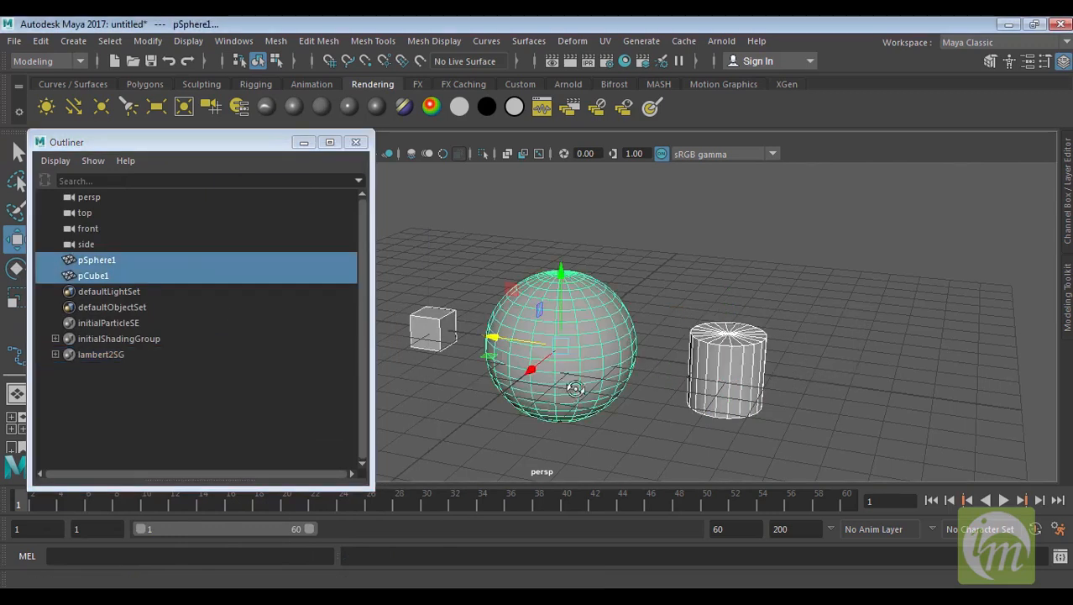
{"action": "left_click_drag", "start_coordinate": [568, 382], "coordinate": [632, 388], "text": "alt"}
{"action": "key", "text": "Delete"}
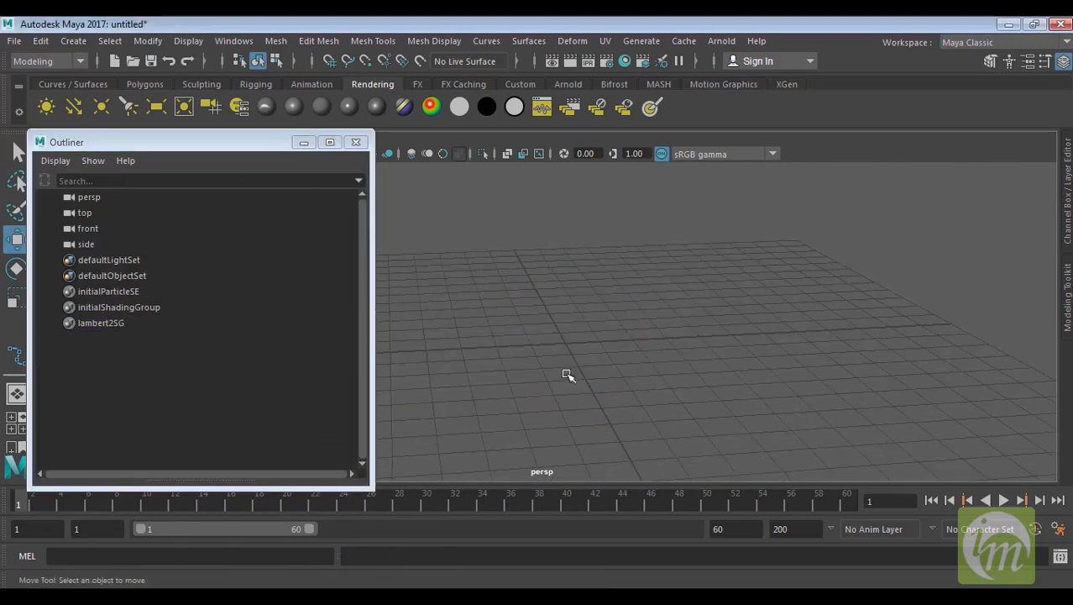
Close the Outliner, then open the Channel Box / Layer Editor as a floating window and resize and reposition it
{"action": "left_click", "coordinate": [357, 143]}
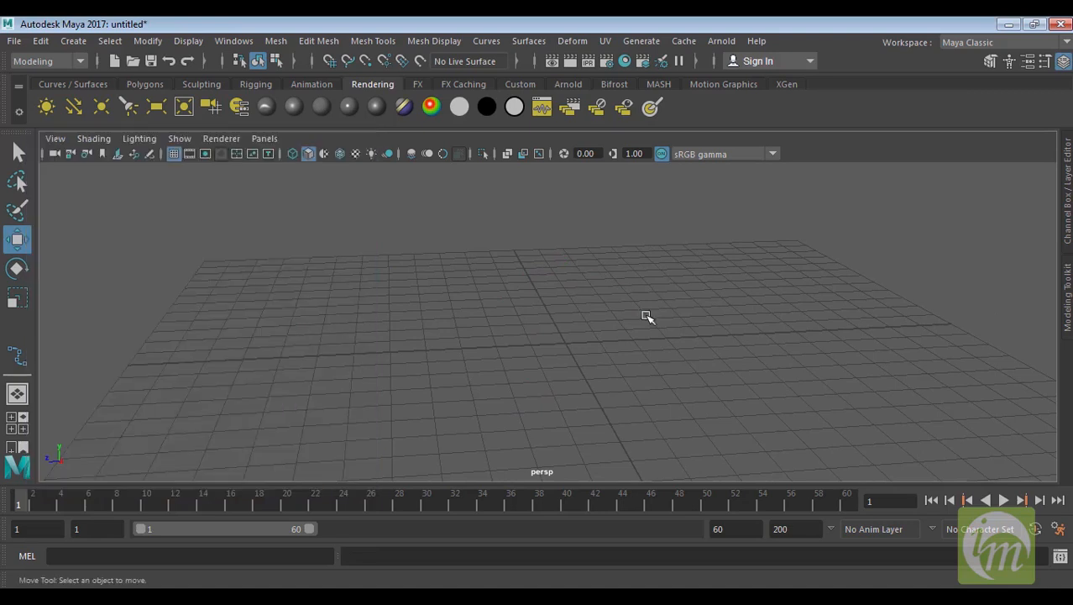
{"action": "left_click_drag", "start_coordinate": [739, 384], "coordinate": [711, 378], "text": "alt"}
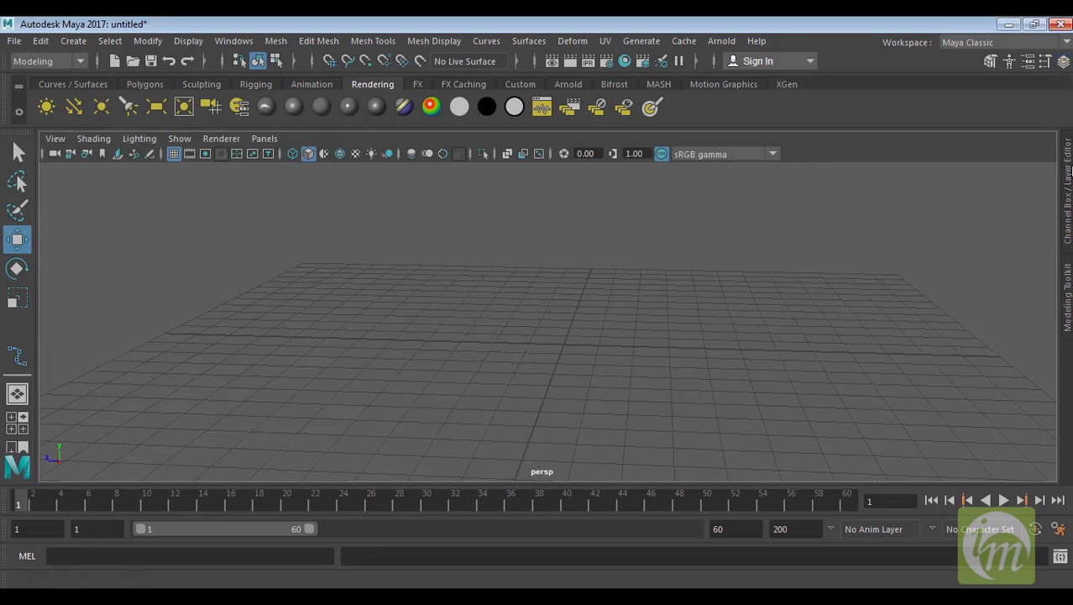
{"action": "left_click", "coordinate": [1063, 62]}
{"action": "left_click_drag", "start_coordinate": [500, 190], "coordinate": [948, 128]}
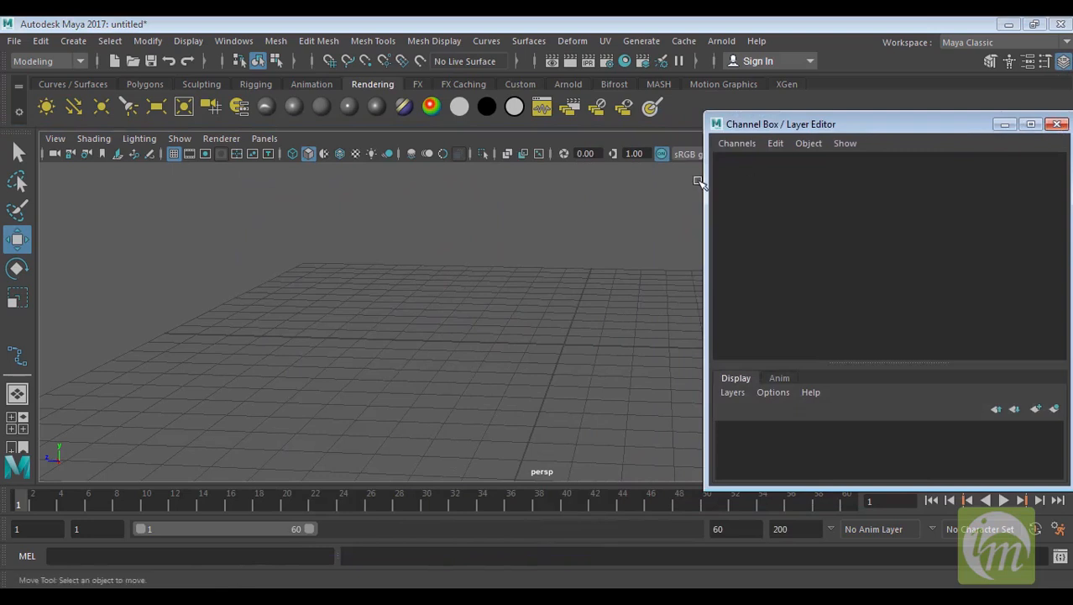
{"action": "left_click_drag", "start_coordinate": [706, 183], "coordinate": [950, 184]}
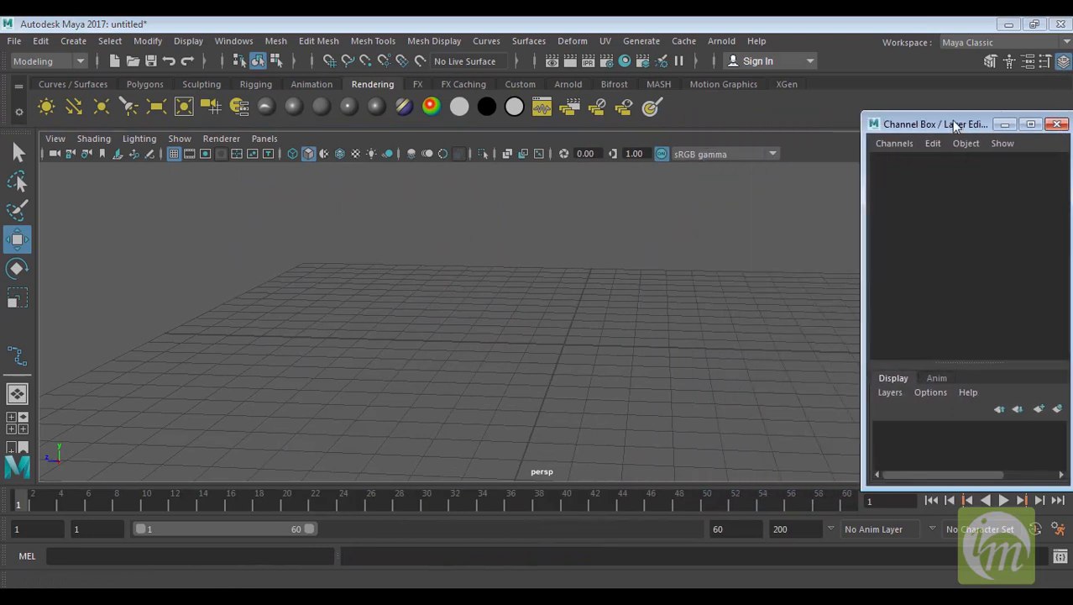
{"action": "left_click_drag", "start_coordinate": [951, 120], "coordinate": [907, 51]}
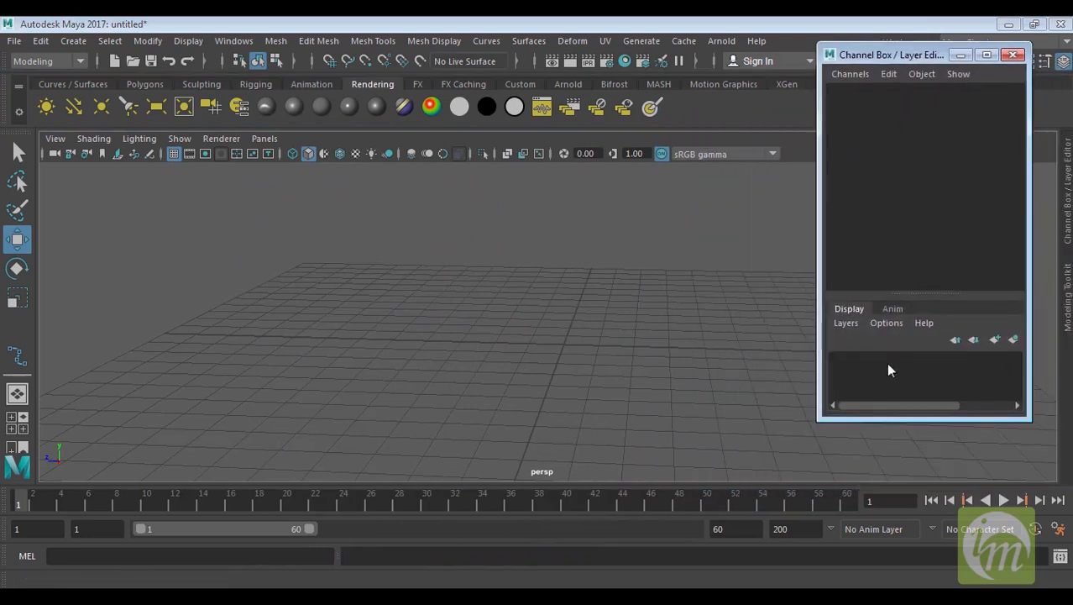
{"action": "middle_click_drag", "start_coordinate": [582, 356], "coordinate": [494, 354], "text": "alt"}
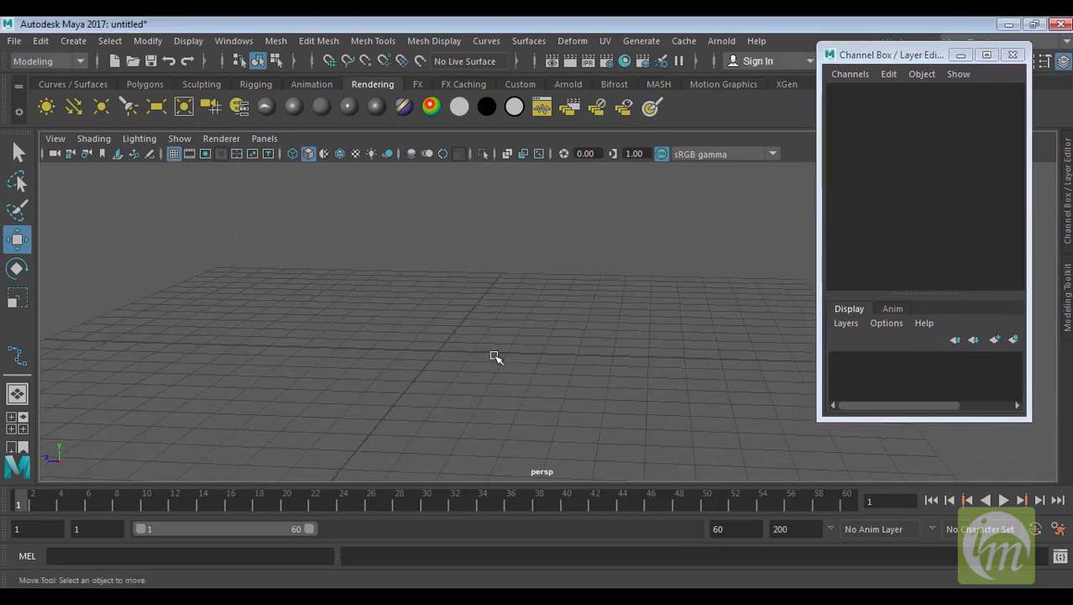
{"action": "left_click_drag", "start_coordinate": [1000, 420], "coordinate": [998, 483]}
{"action": "left_click_drag", "start_coordinate": [949, 341], "coordinate": [949, 259]}
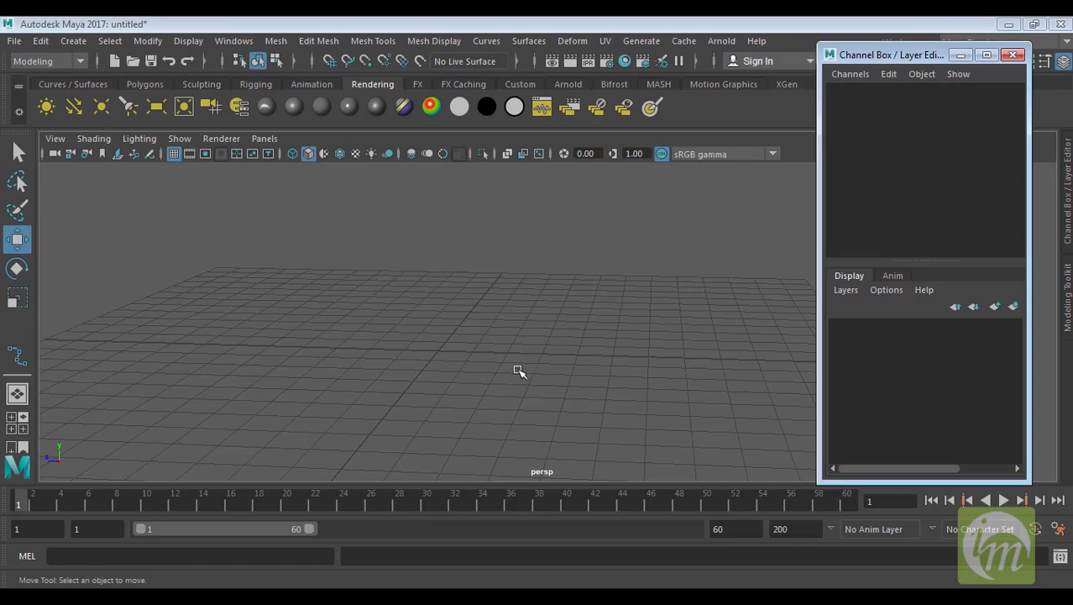
Create a polygon sphere, cube and cylinder from the Polygons shelf and move them apart along the Z axis
{"action": "left_click", "coordinate": [137, 83]}
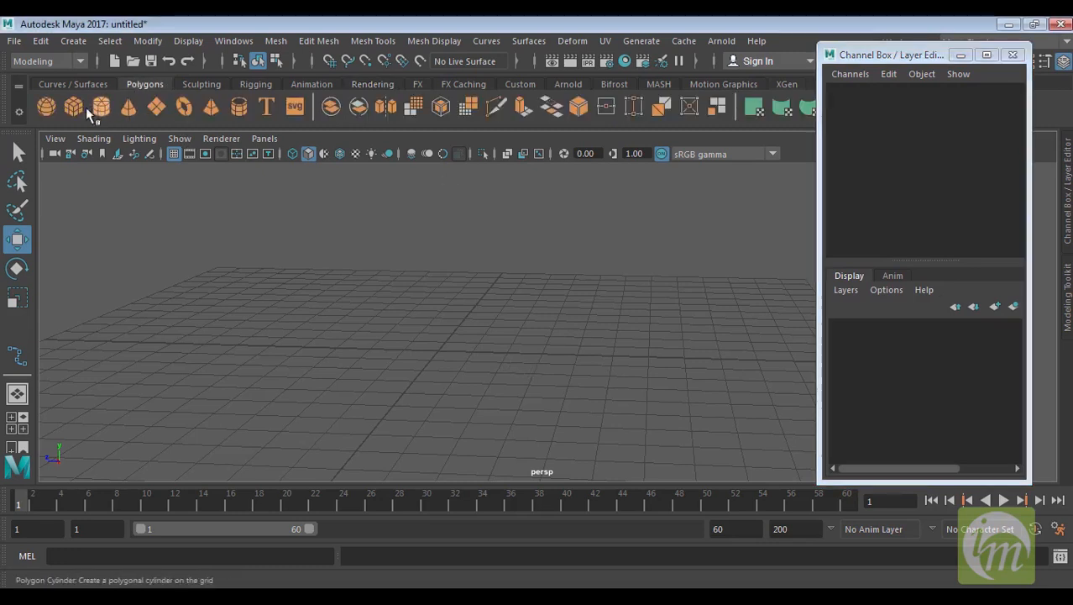
{"action": "left_click", "coordinate": [46, 106]}
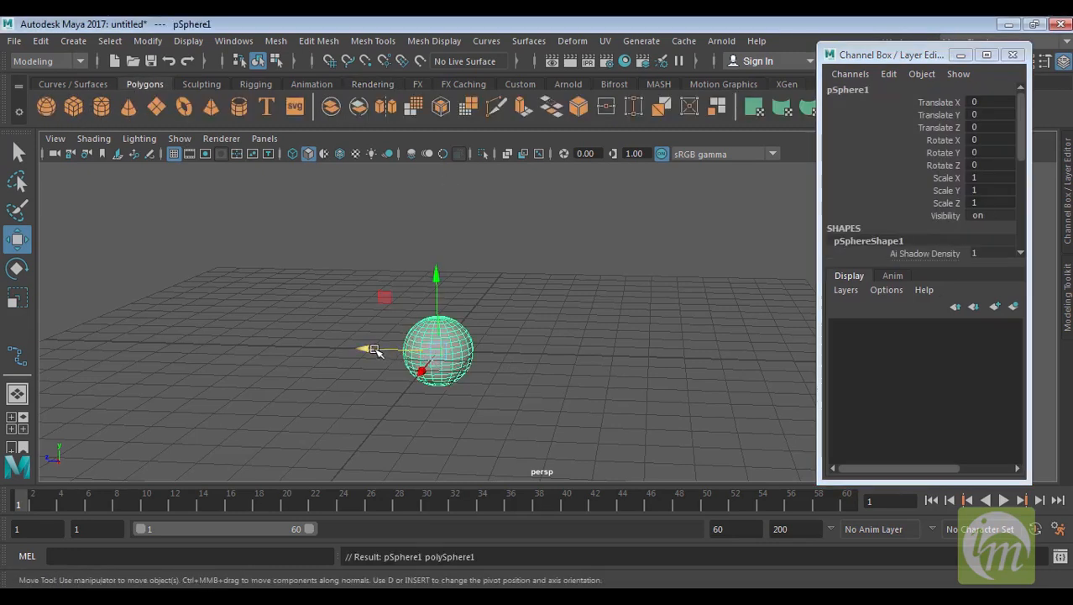
{"action": "left_click_drag", "start_coordinate": [375, 351], "coordinate": [193, 290]}
{"action": "left_click", "coordinate": [73, 106]}
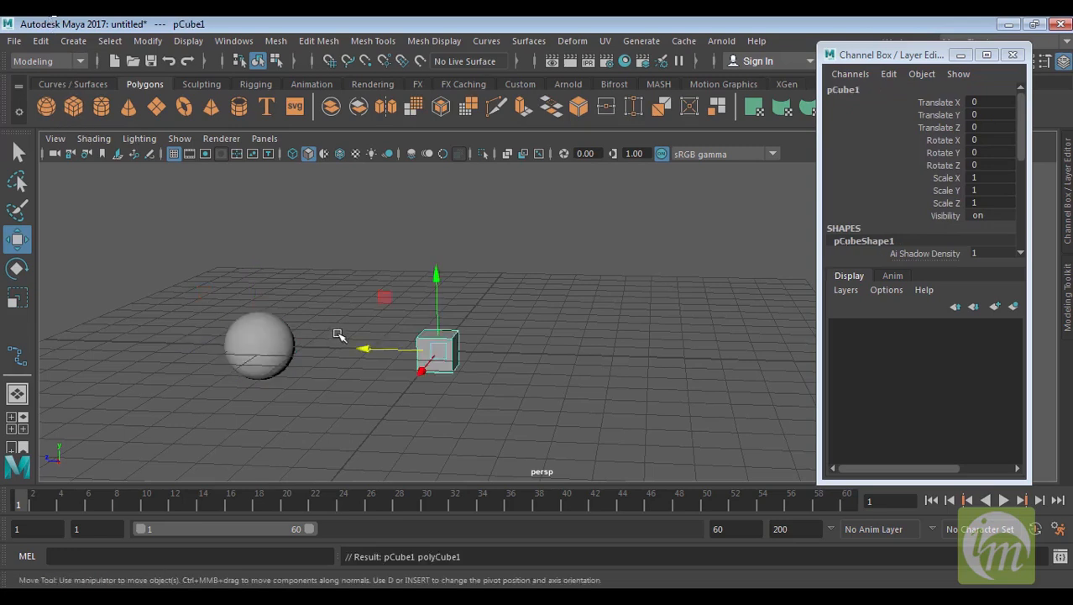
{"action": "left_click_drag", "start_coordinate": [359, 350], "coordinate": [304, 355]}
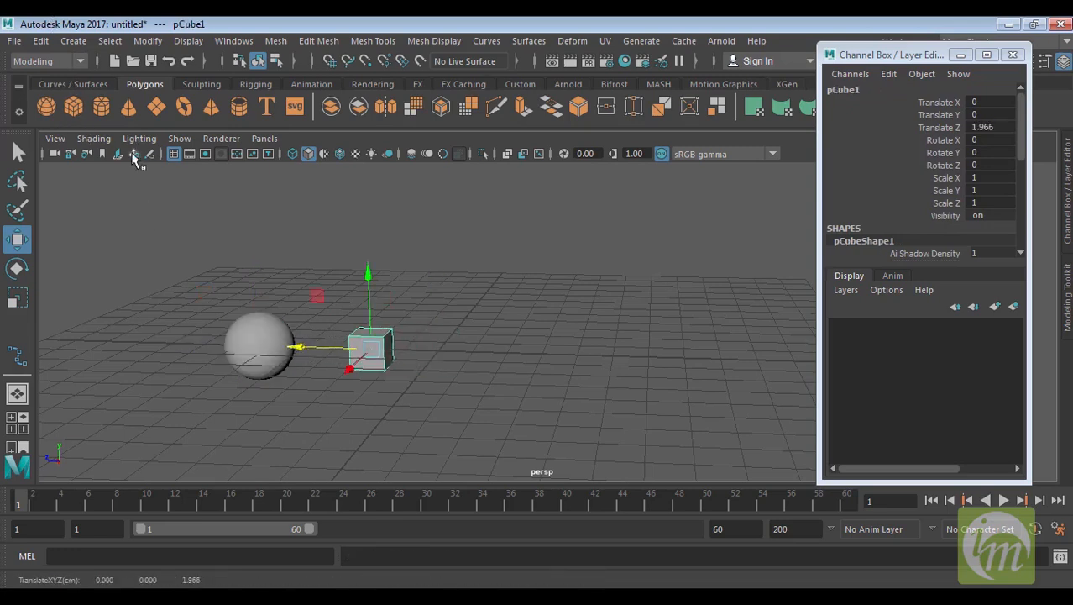
{"action": "left_click", "coordinate": [101, 108]}
{"action": "left_click_drag", "start_coordinate": [370, 351], "coordinate": [430, 350]}
{"action": "mouse_move", "coordinate": [642, 365]}
{"action": "middle_mouse_down", "text": "alt"}
{"action": "mouse_move", "coordinate": [678, 391]}
{"action": "mouse_move", "coordinate": [642, 366]}
{"action": "middle_mouse_up", "text": "alt"}
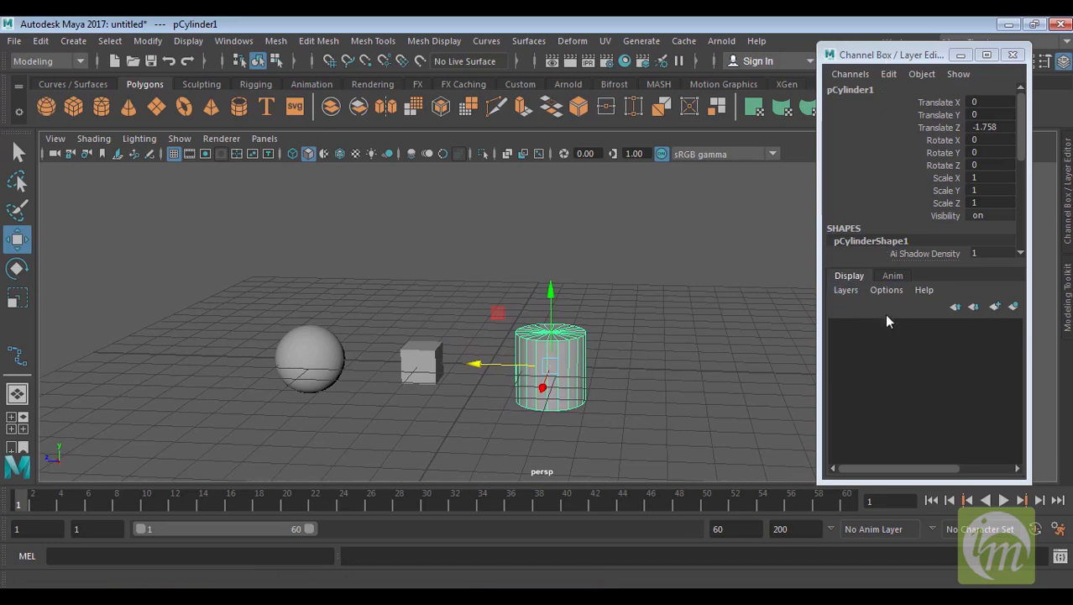
Create a new display layer and add the selected cylinder to layer1
{"action": "left_click", "coordinate": [996, 307]}
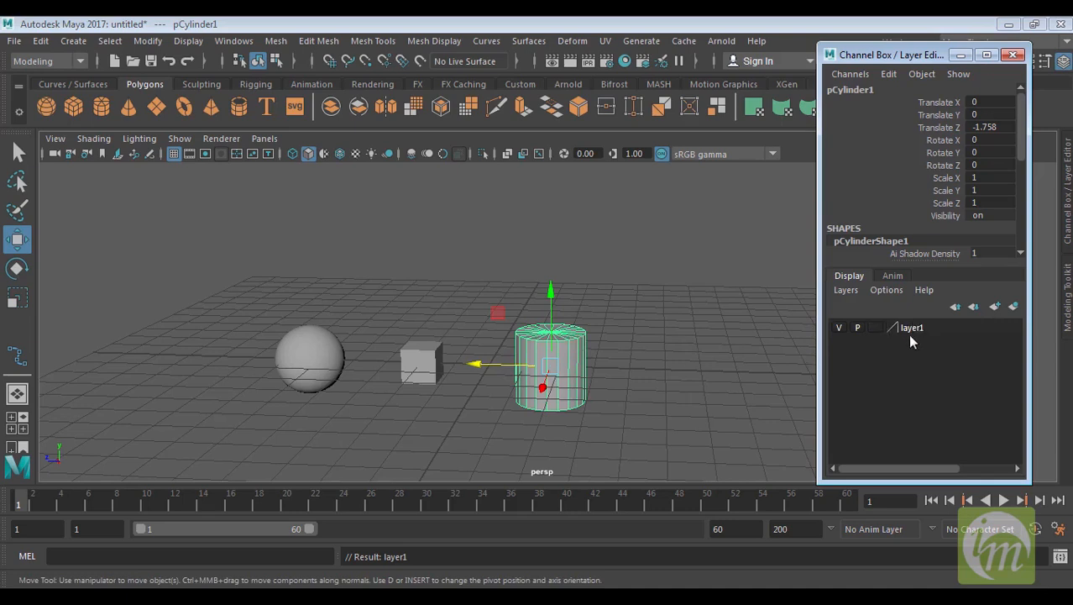
{"action": "left_click", "coordinate": [840, 328]}
{"action": "right_click", "coordinate": [916, 331]}
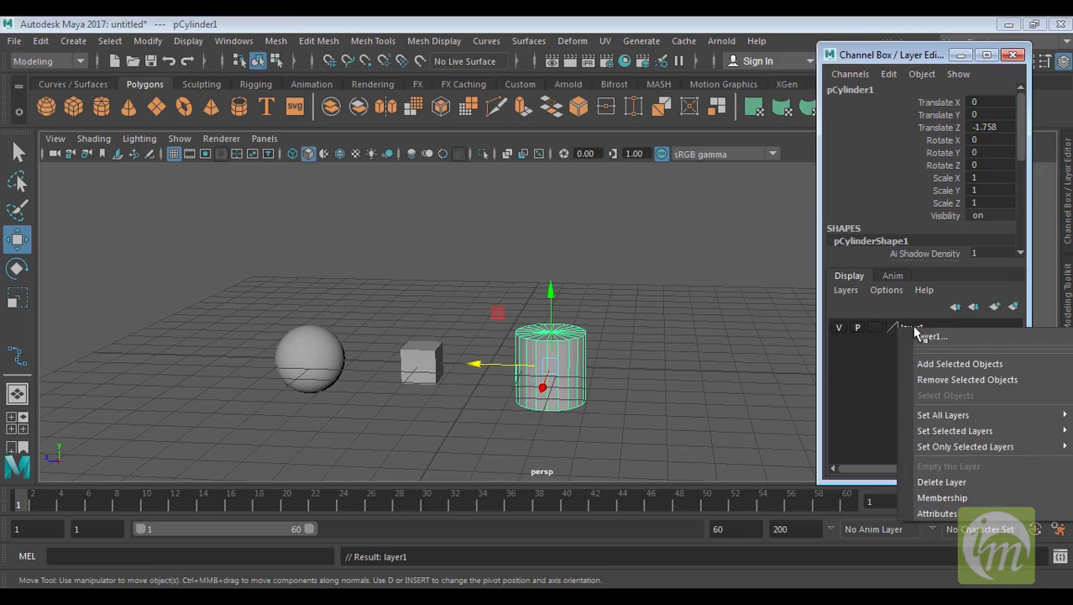
{"action": "left_click", "coordinate": [934, 367]}
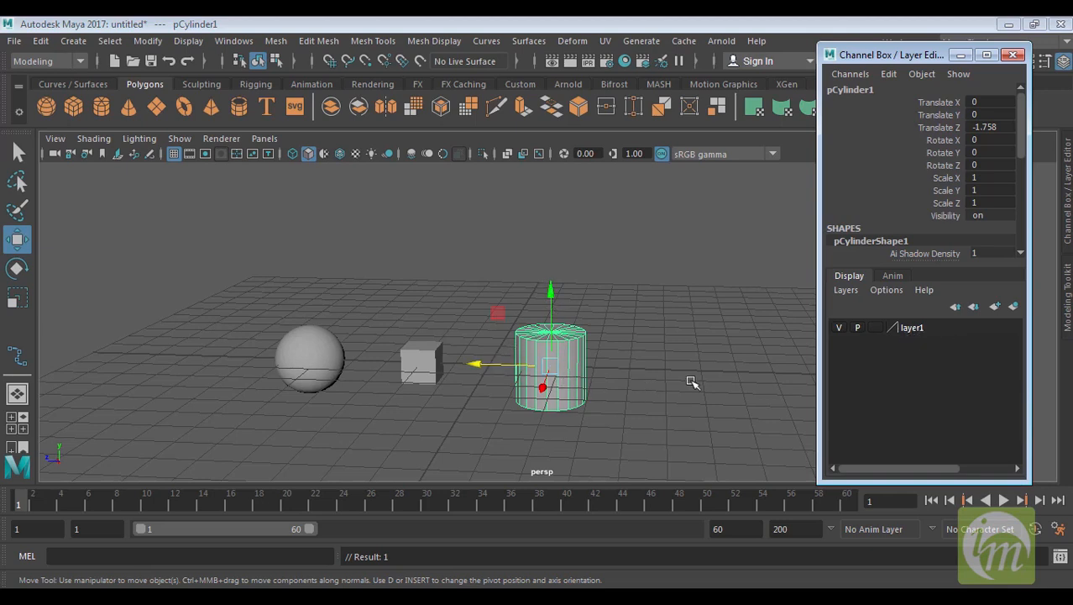
Toggle layer1's visibility repeatedly to hide and show its objects
{"action": "left_click", "coordinate": [840, 328]}
{"action": "left_click", "coordinate": [840, 327]}
{"action": "left_click", "coordinate": [839, 327]}
{"action": "left_click", "coordinate": [840, 328]}
{"action": "left_click", "coordinate": [840, 328]}
{"action": "left_click", "coordinate": [839, 328]}
{"action": "left_click", "coordinate": [839, 327]}
{"action": "left_click", "coordinate": [839, 327]}
Select the cube, add it to layer1, and toggle the layer's visibility off and on
{"action": "left_click", "coordinate": [677, 352]}
{"action": "left_click", "coordinate": [420, 361]}
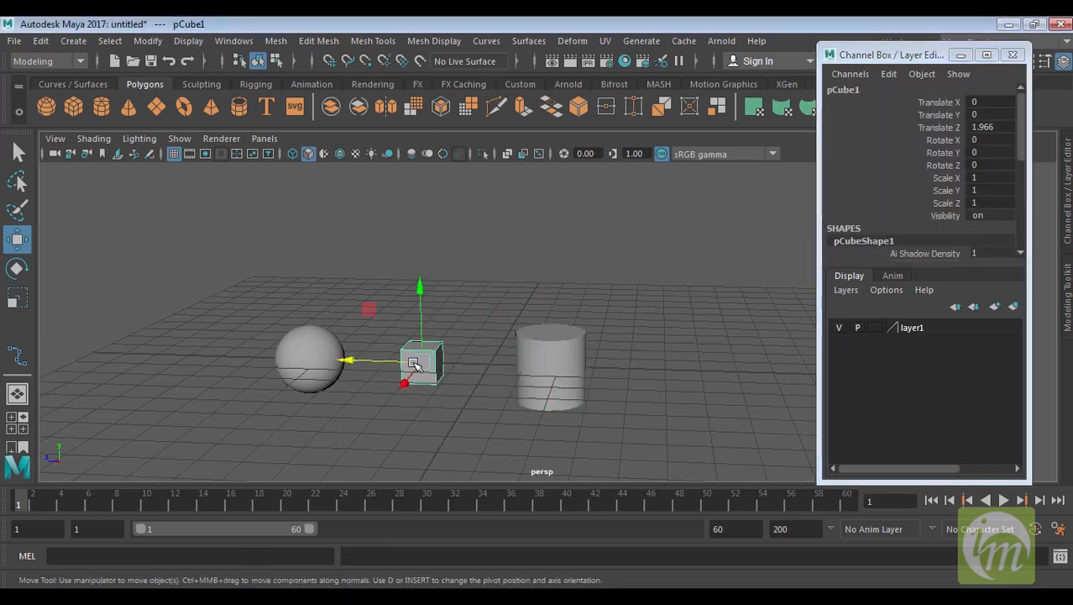
{"action": "right_click", "coordinate": [918, 332]}
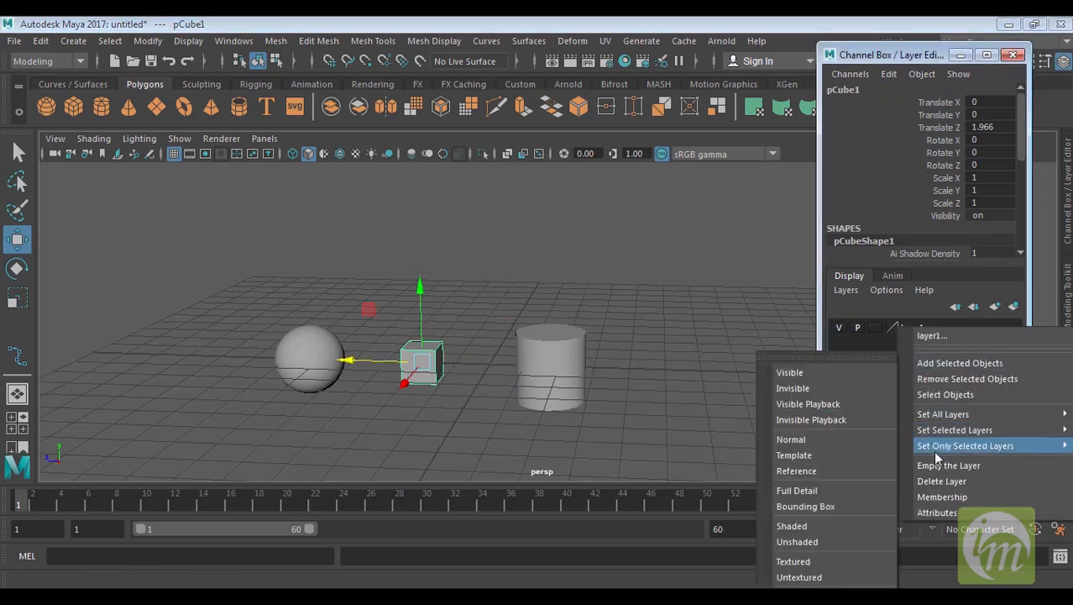
{"action": "left_click", "coordinate": [941, 360]}
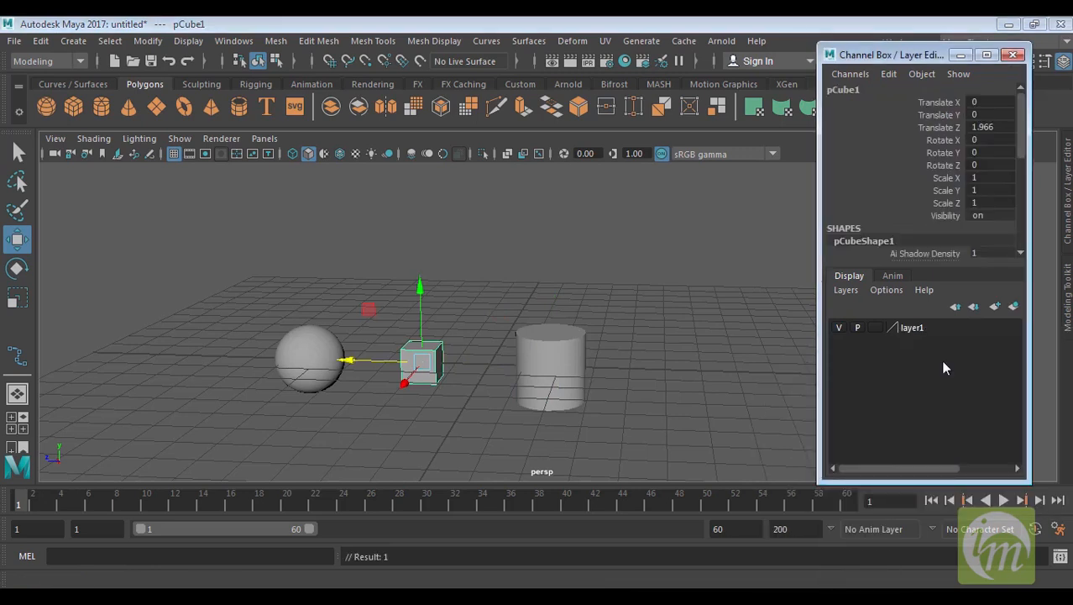
{"action": "left_click", "coordinate": [838, 328]}
{"action": "left_click", "coordinate": [839, 327]}
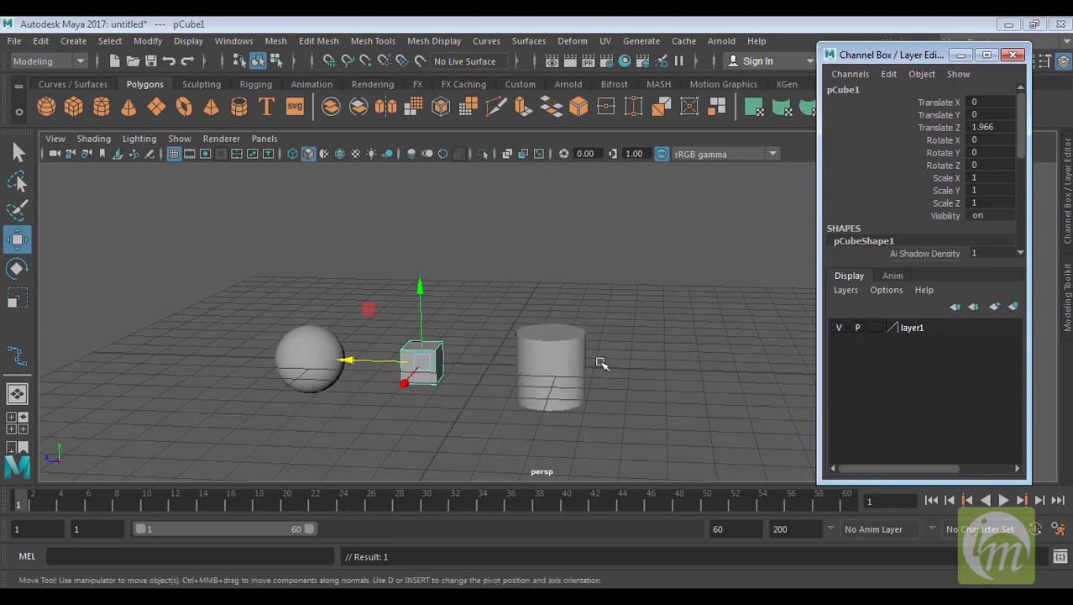
Select the cube, remove it from layer1, and toggle the layer's visibility off and on
{"action": "left_click", "coordinate": [403, 385]}
{"action": "left_click", "coordinate": [425, 355]}
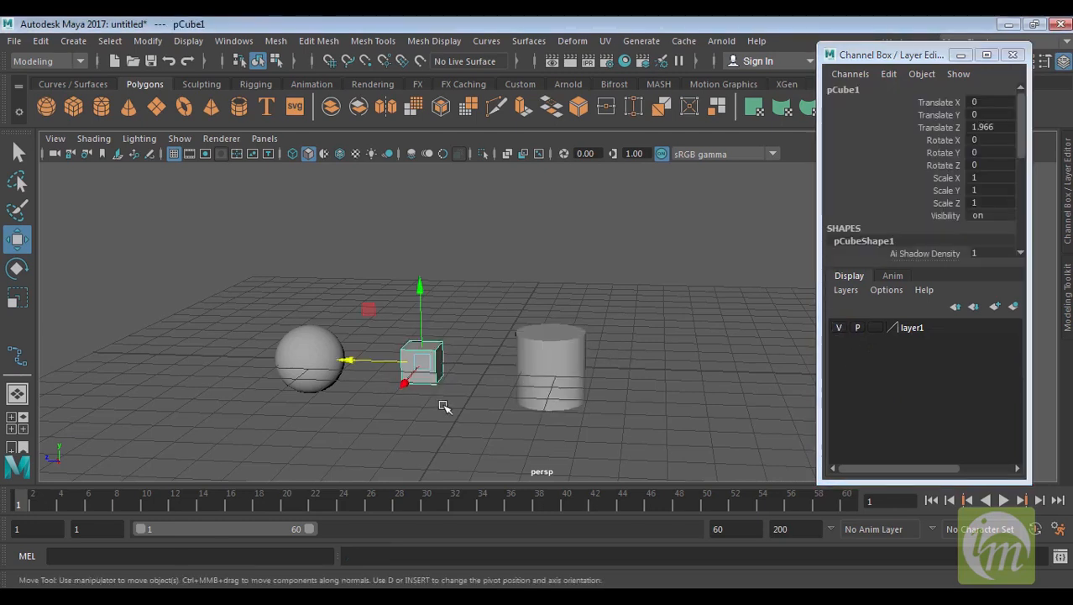
{"action": "right_click", "coordinate": [921, 330]}
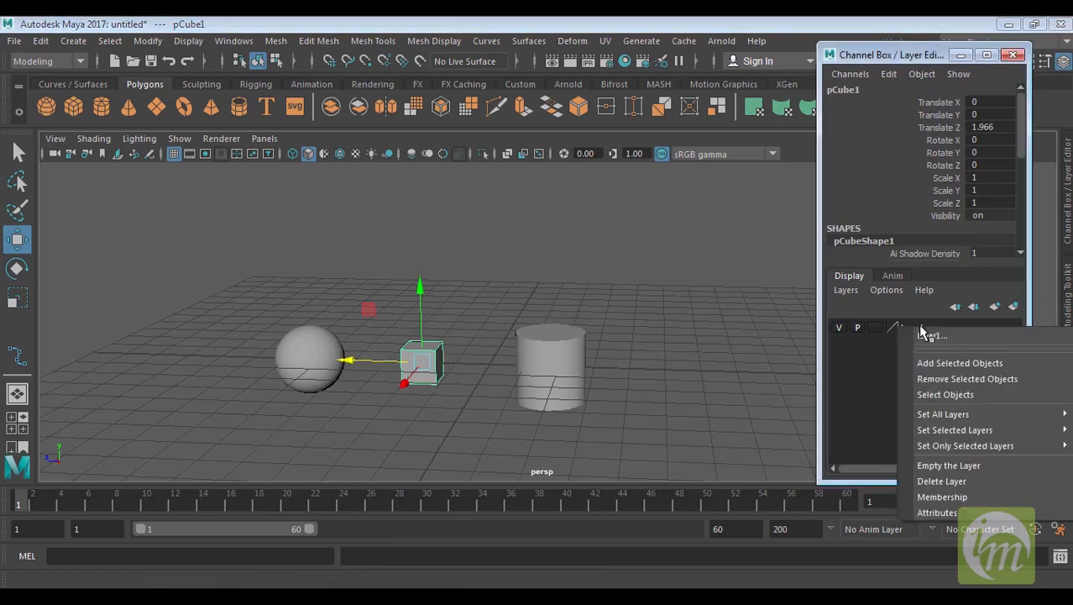
{"action": "left_click", "coordinate": [938, 378]}
{"action": "left_click", "coordinate": [789, 372]}
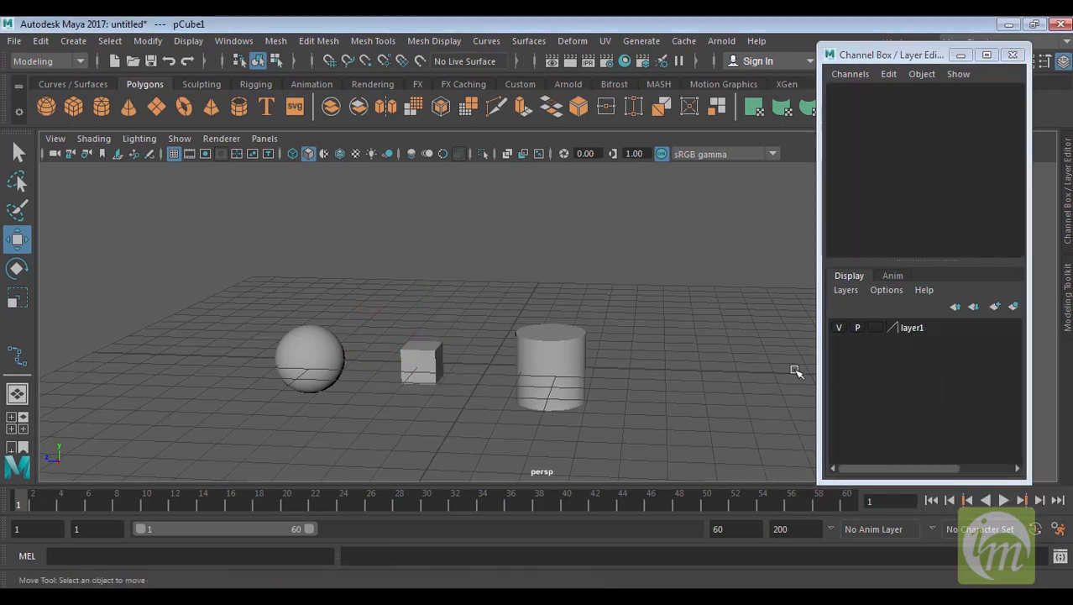
{"action": "left_click", "coordinate": [838, 328]}
{"action": "left_click", "coordinate": [840, 328]}
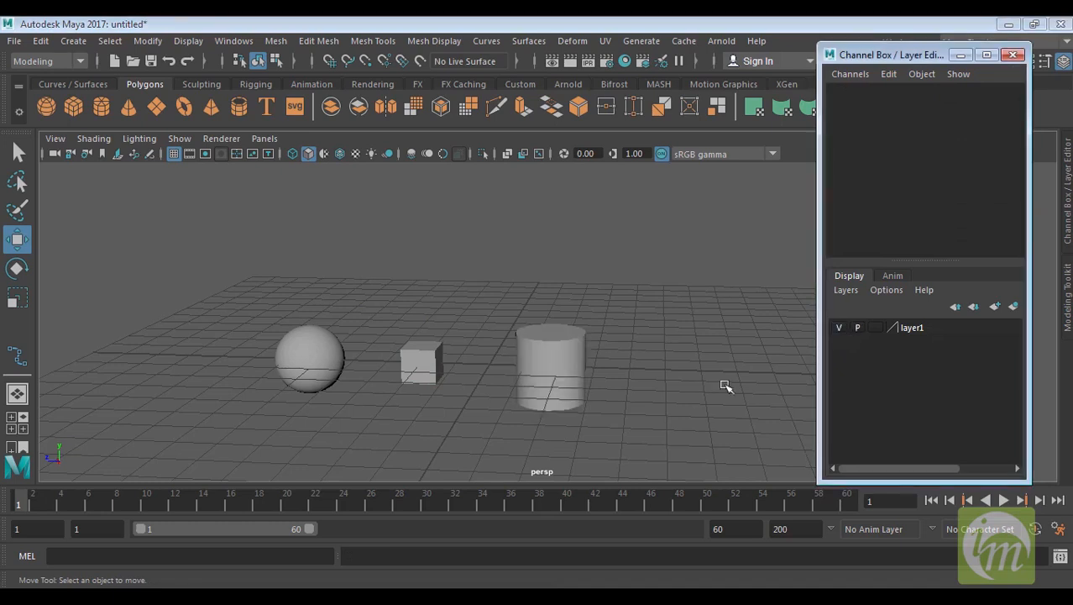
Select all three objects, add them to layer1, and toggle the layer's visibility off and on
{"action": "left_click_drag", "start_coordinate": [403, 338], "coordinate": [453, 403]}
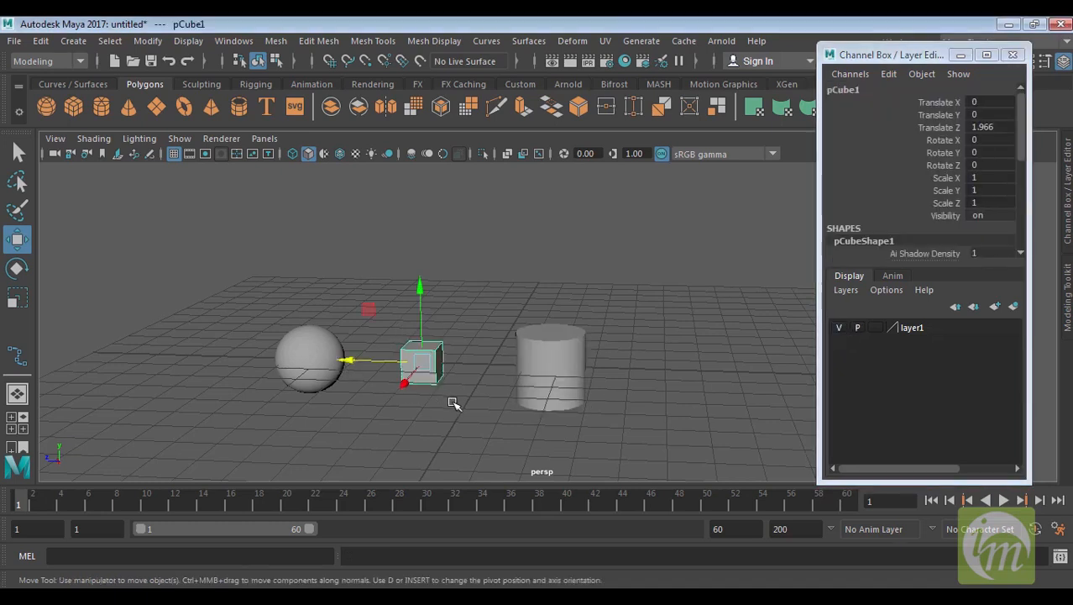
{"action": "left_click_drag", "start_coordinate": [629, 352], "coordinate": [222, 386], "text": "shift"}
{"action": "right_click", "coordinate": [924, 328]}
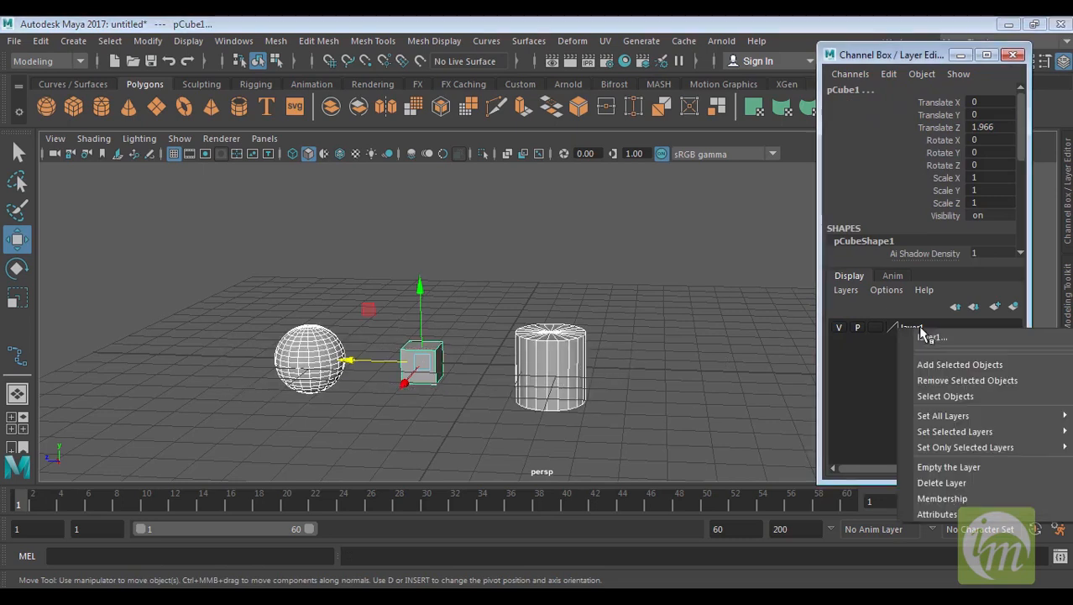
{"action": "left_click", "coordinate": [945, 365]}
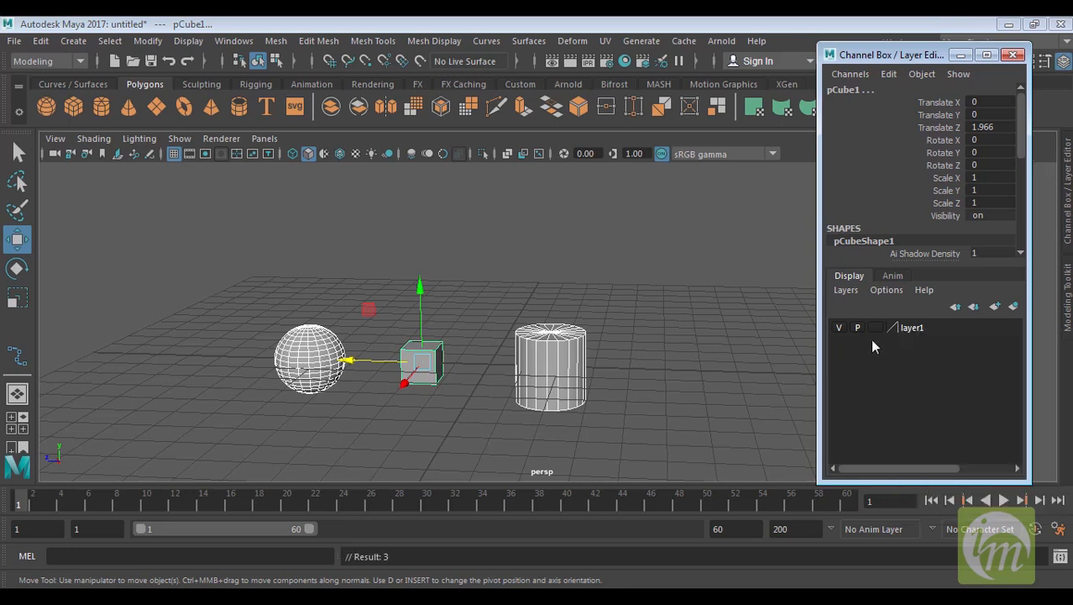
{"action": "left_click", "coordinate": [838, 328]}
{"action": "left_click", "coordinate": [838, 328]}
Select the sphere and cube and remove them from layer1
{"action": "left_click", "coordinate": [664, 291]}
{"action": "left_click_drag", "start_coordinate": [463, 292], "coordinate": [277, 390]}
{"action": "right_click", "coordinate": [910, 328]}
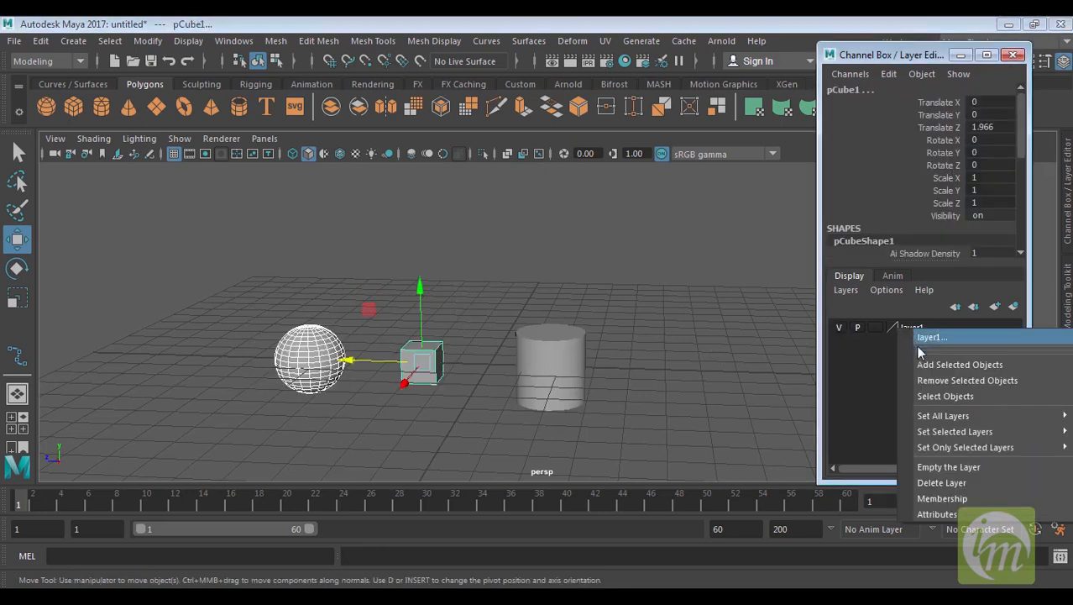
{"action": "left_click", "coordinate": [925, 380]}
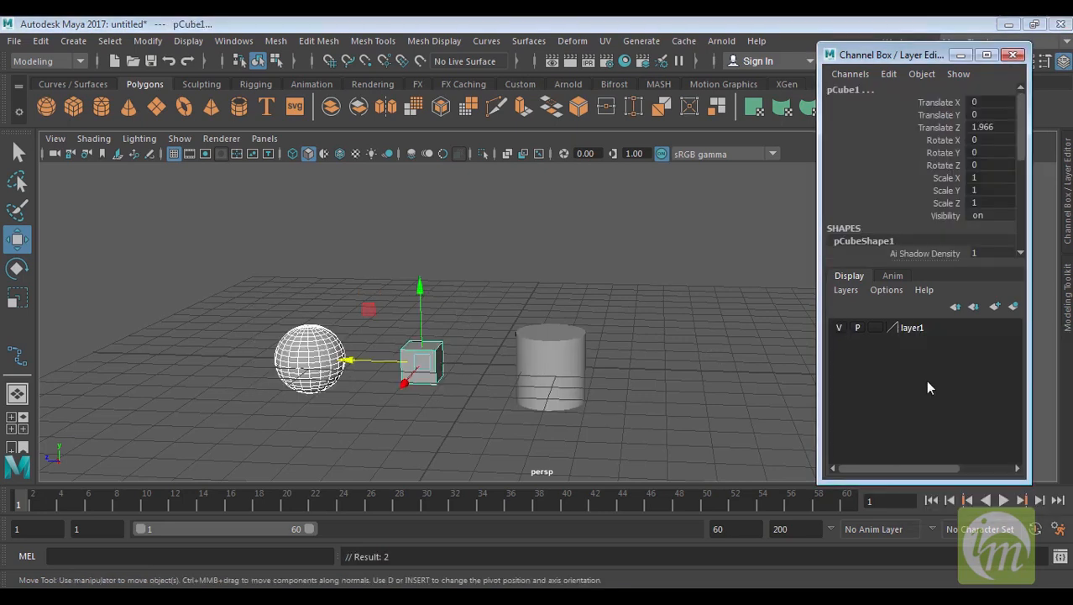
Deselect everything and select layer1's member objects with the layer's Select Objects command
{"action": "left_click", "coordinate": [672, 349]}
{"action": "left_click", "coordinate": [545, 360]}
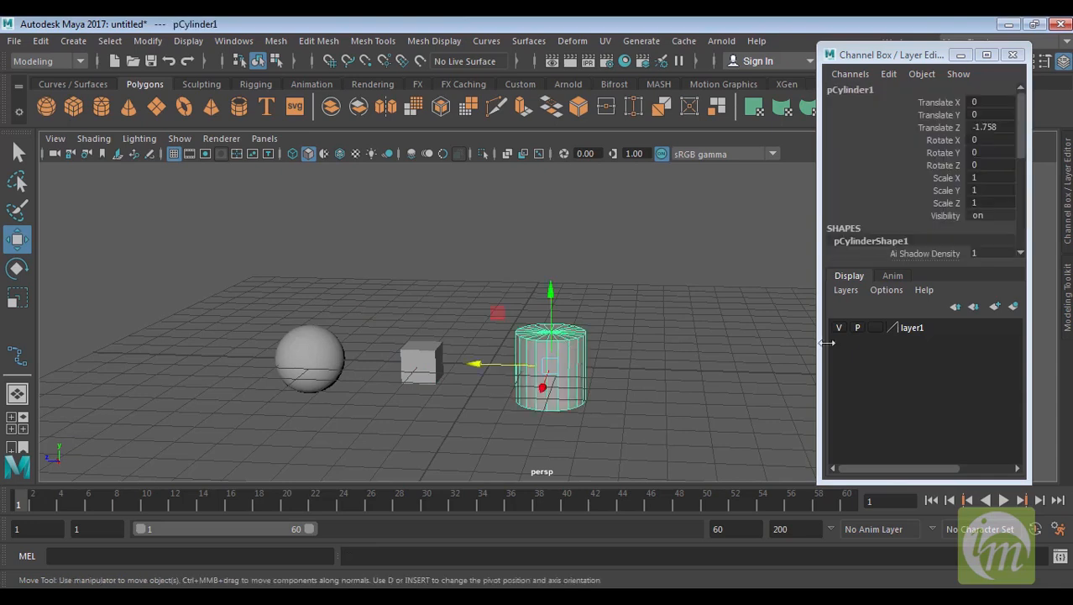
{"action": "right_click", "coordinate": [913, 329]}
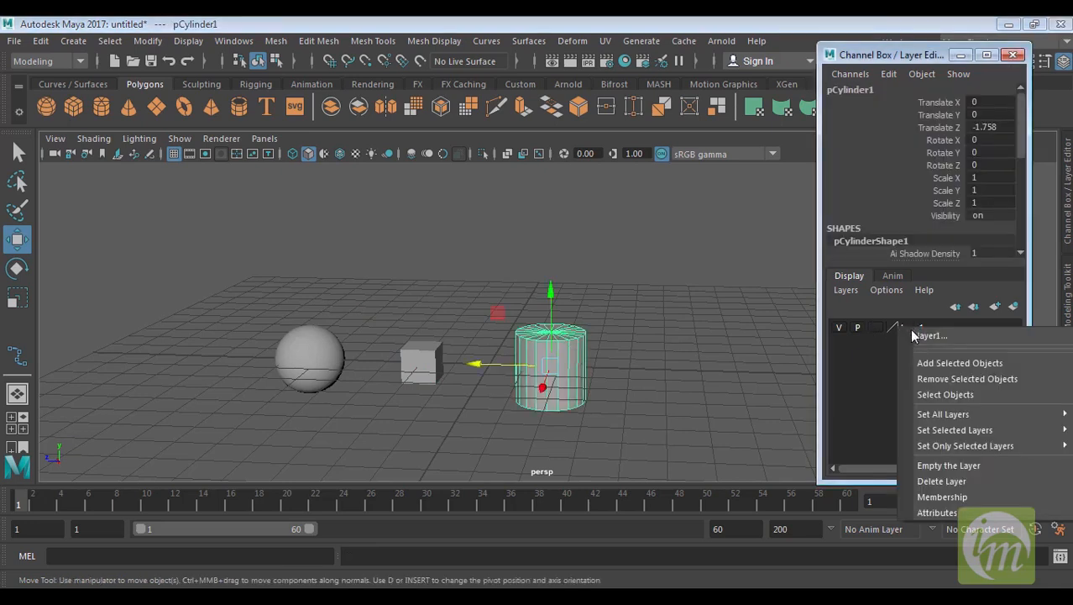
{"action": "left_click", "coordinate": [928, 393]}
{"action": "left_click", "coordinate": [694, 326]}
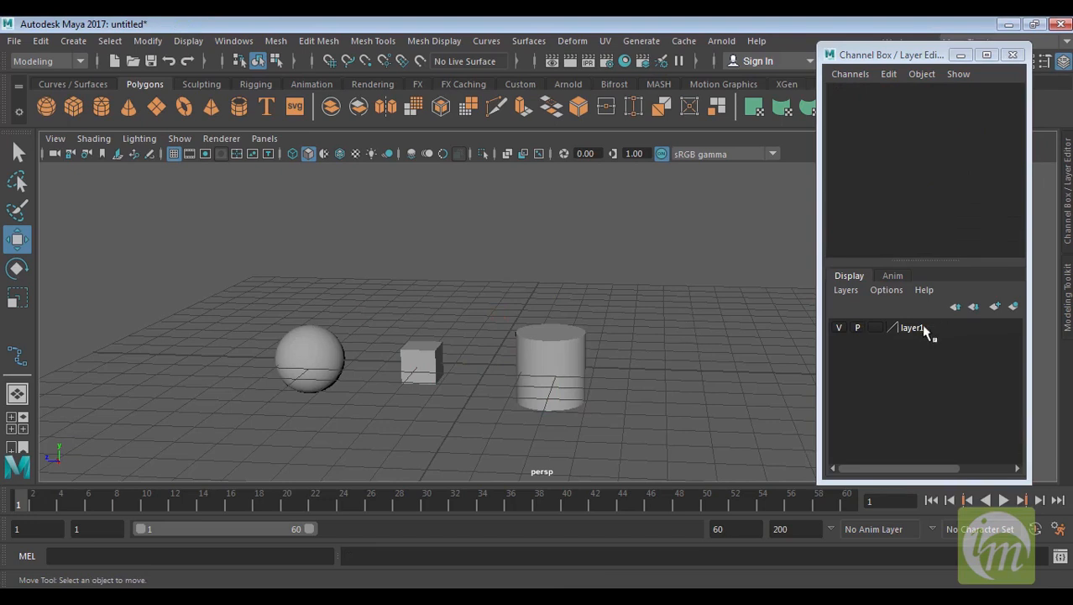
{"action": "right_click", "coordinate": [927, 329]}
{"action": "left_click", "coordinate": [933, 394]}
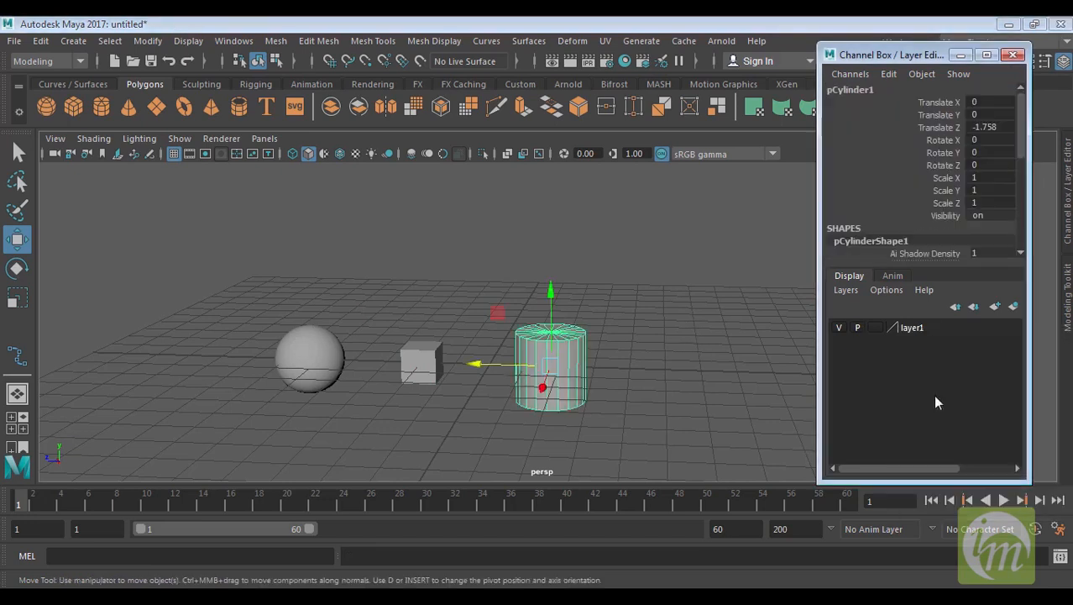
Set layer1's display type to Template
{"action": "left_click", "coordinate": [877, 327]}
{"action": "left_click_drag", "start_coordinate": [638, 365], "coordinate": [642, 340], "text": "alt"}
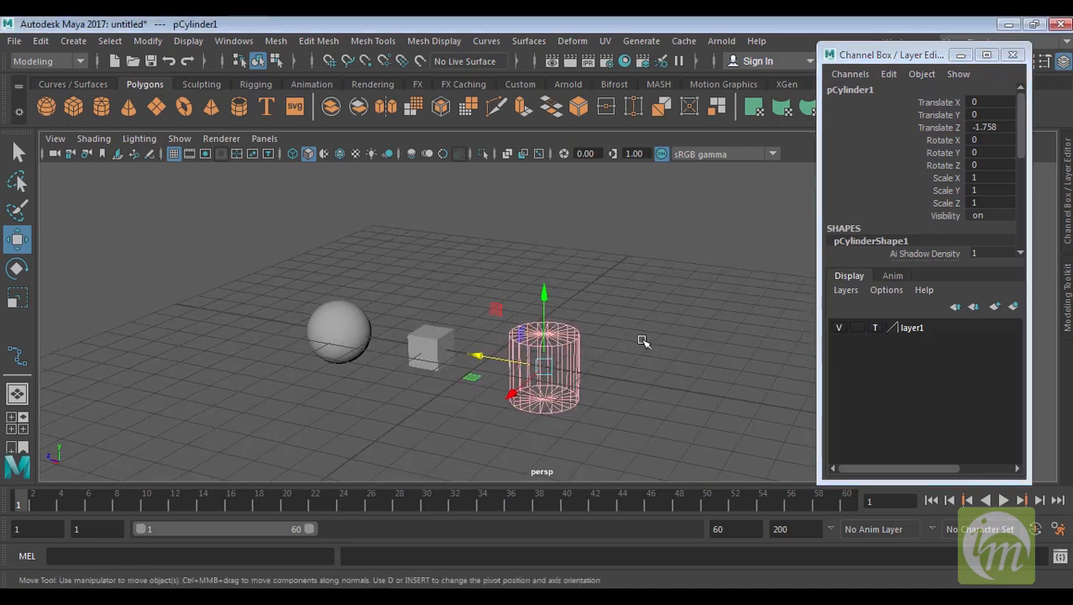
Set layer1's display type to Reference, try marquee-selecting the cylinder, then return the layer to Normal display
{"action": "left_click", "coordinate": [638, 341]}
{"action": "left_click_drag", "start_coordinate": [594, 292], "coordinate": [532, 388]}
{"action": "left_click_drag", "start_coordinate": [599, 330], "coordinate": [521, 419]}
{"action": "left_click", "coordinate": [876, 328]}
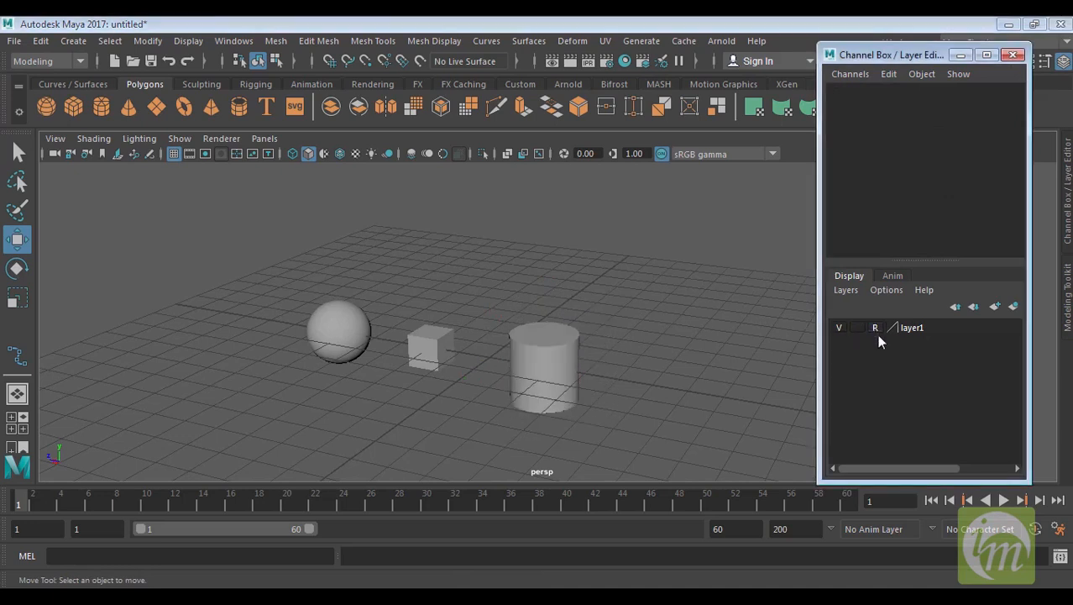
{"action": "left_click_drag", "start_coordinate": [625, 311], "coordinate": [490, 392]}
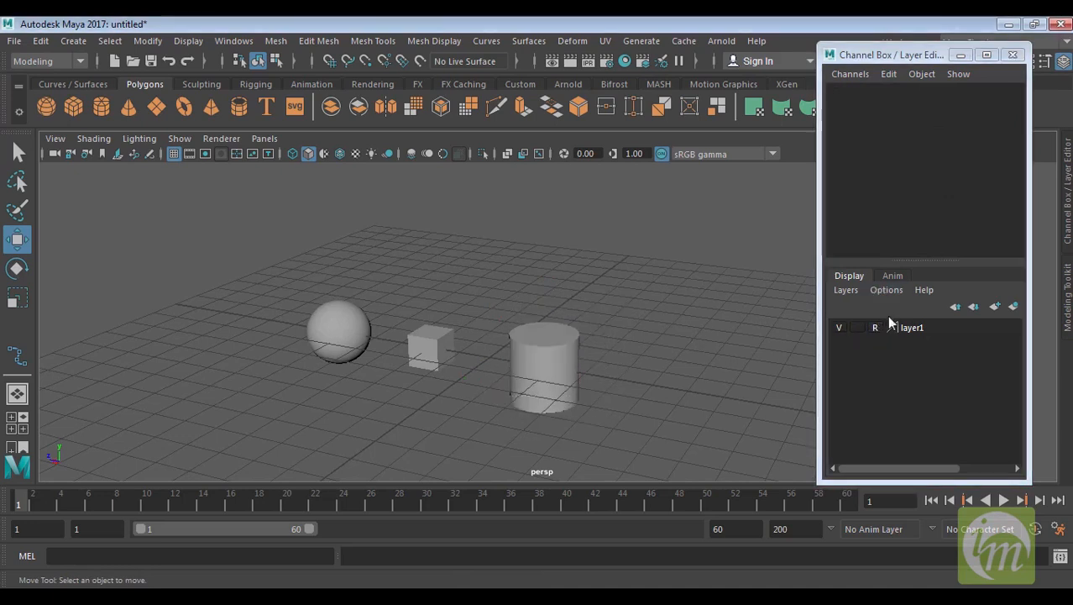
{"action": "left_click", "coordinate": [875, 328]}
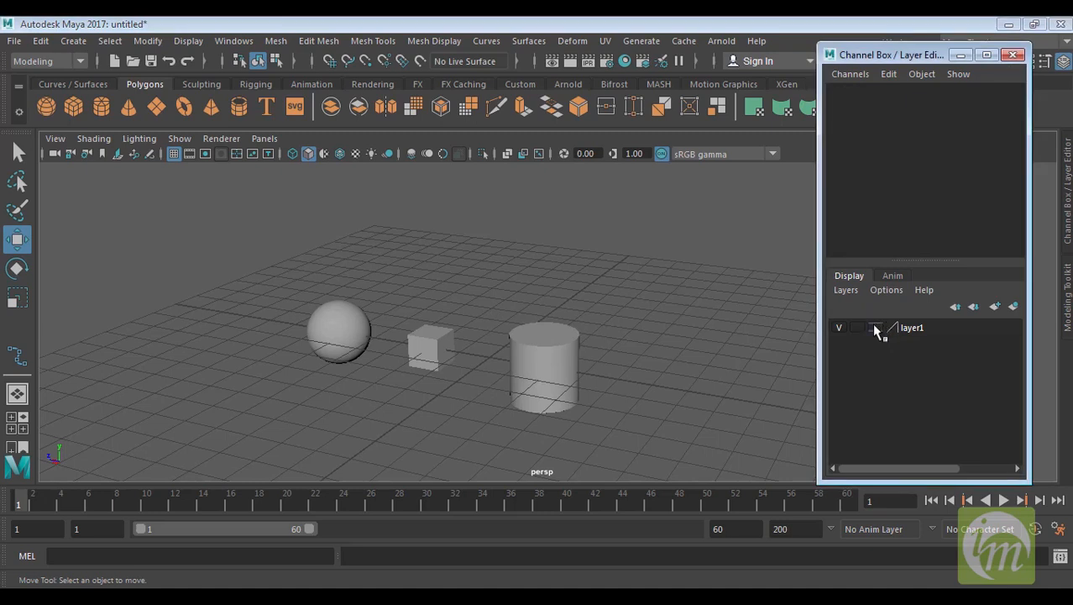
Select the cylinder while layer1 is normal, then cycle layer1's display type back to Template
{"action": "left_click_drag", "start_coordinate": [683, 336], "coordinate": [843, 338], "text": "alt"}
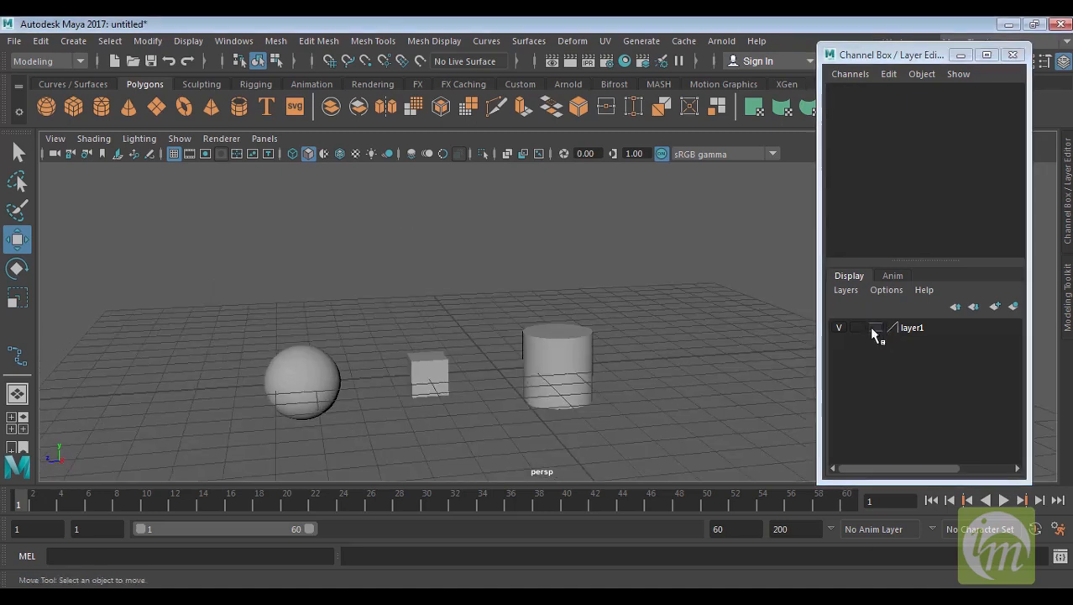
{"action": "left_click", "coordinate": [874, 328]}
{"action": "left_click", "coordinate": [876, 328]}
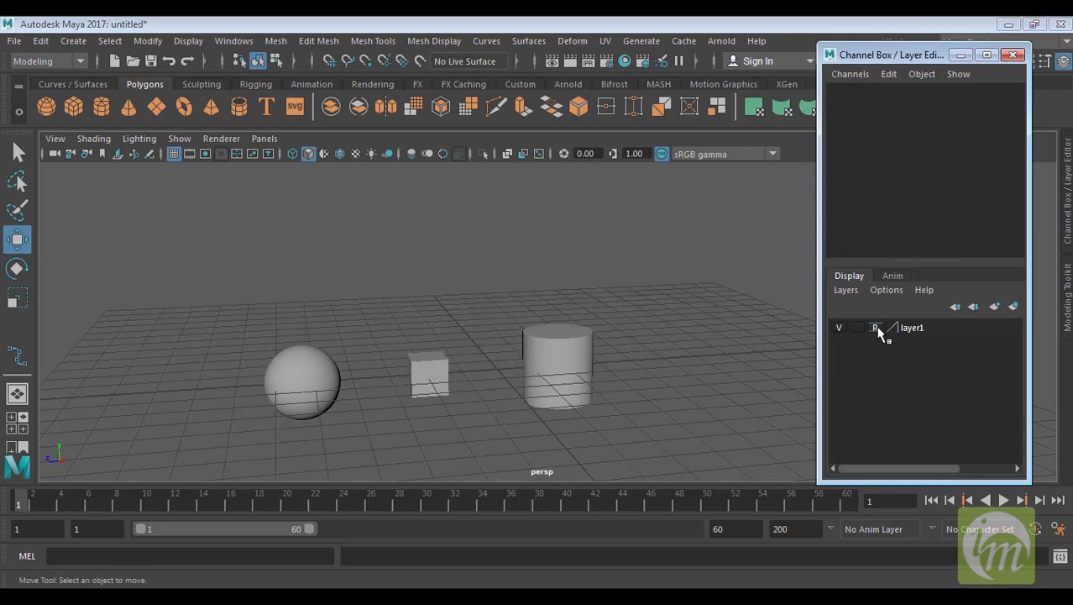
{"action": "left_click", "coordinate": [547, 353]}
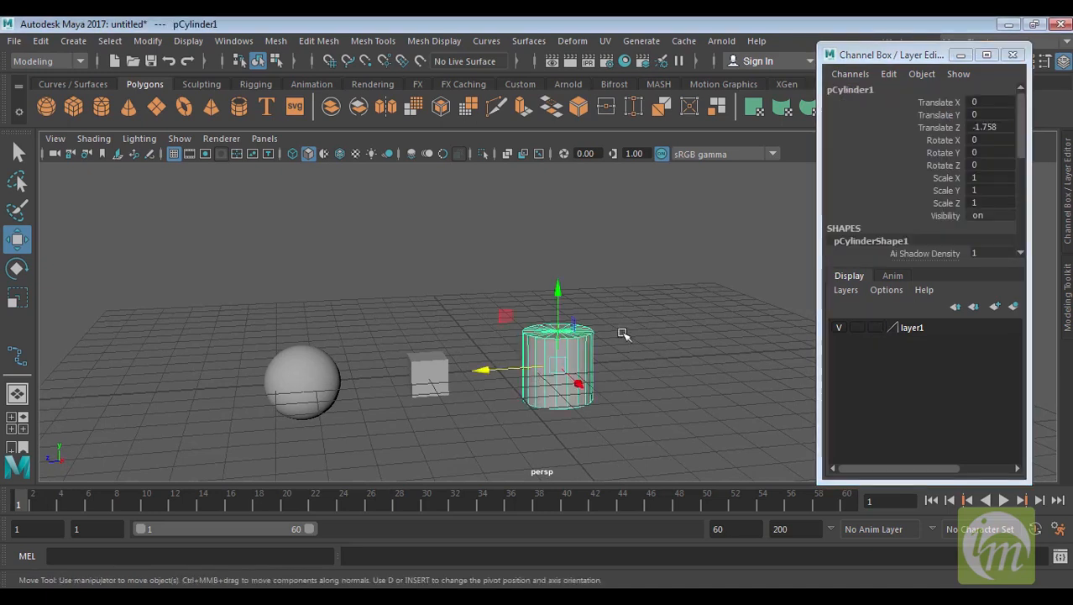
{"action": "left_click_drag", "start_coordinate": [621, 333], "coordinate": [595, 344], "text": "alt"}
{"action": "left_click", "coordinate": [875, 328]}
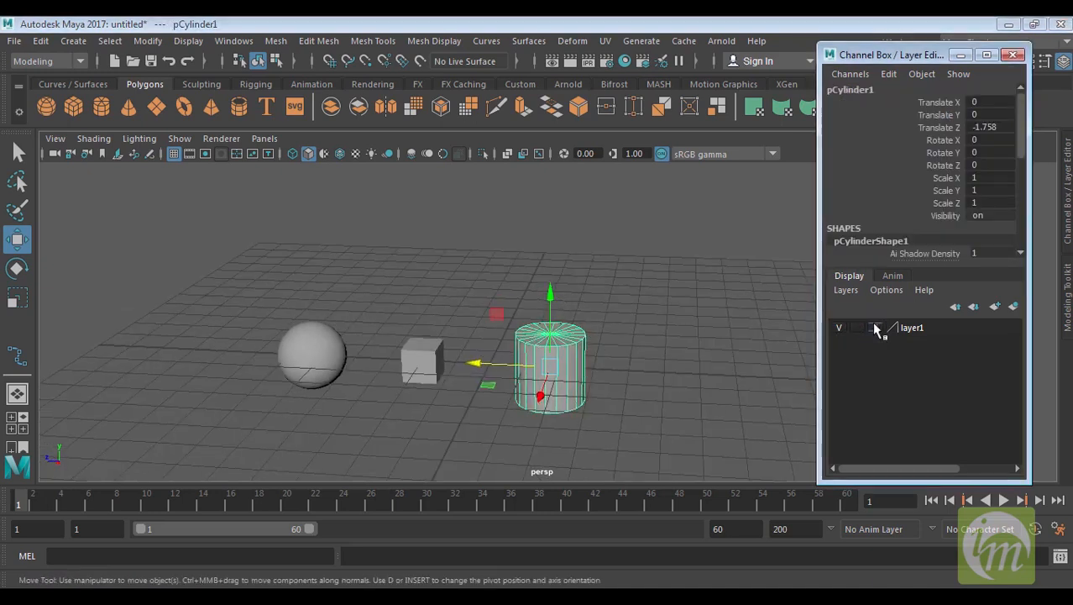
{"action": "left_click", "coordinate": [658, 314]}
{"action": "left_click_drag", "start_coordinate": [601, 319], "coordinate": [534, 371], "text": "alt"}
{"action": "left_click_drag", "start_coordinate": [534, 371], "coordinate": [582, 359], "text": "alt"}
{"action": "left_click", "coordinate": [550, 360]}
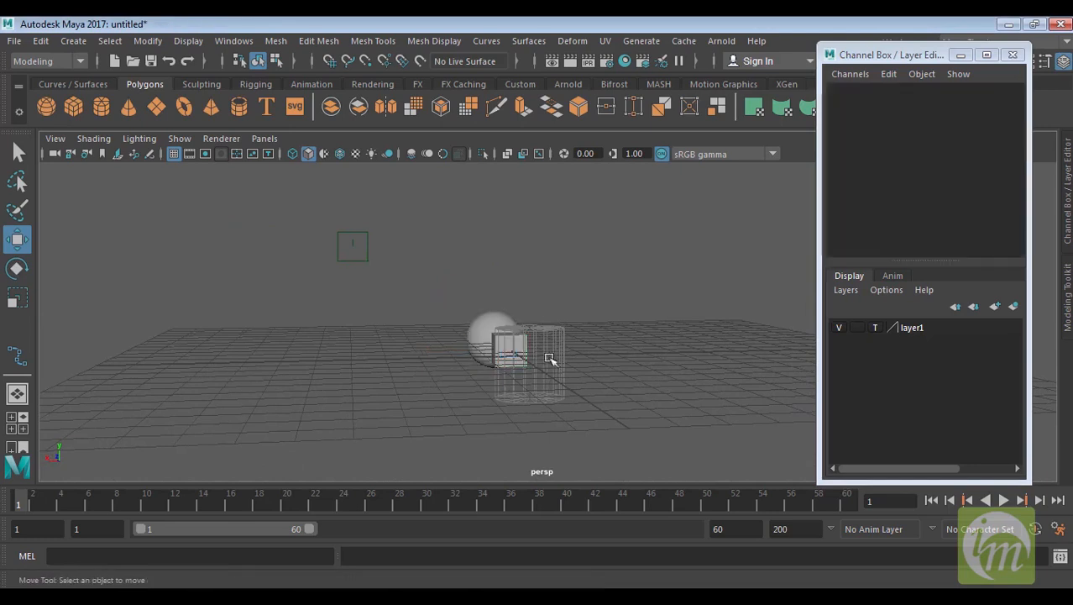
{"action": "left_click_drag", "start_coordinate": [494, 357], "coordinate": [487, 362]}
{"action": "left_click_drag", "start_coordinate": [587, 354], "coordinate": [739, 336], "text": "alt"}
{"action": "left_click", "coordinate": [651, 365]}
Select the sphere and cube and create a new layer from the selection
{"action": "left_click", "coordinate": [849, 290]}
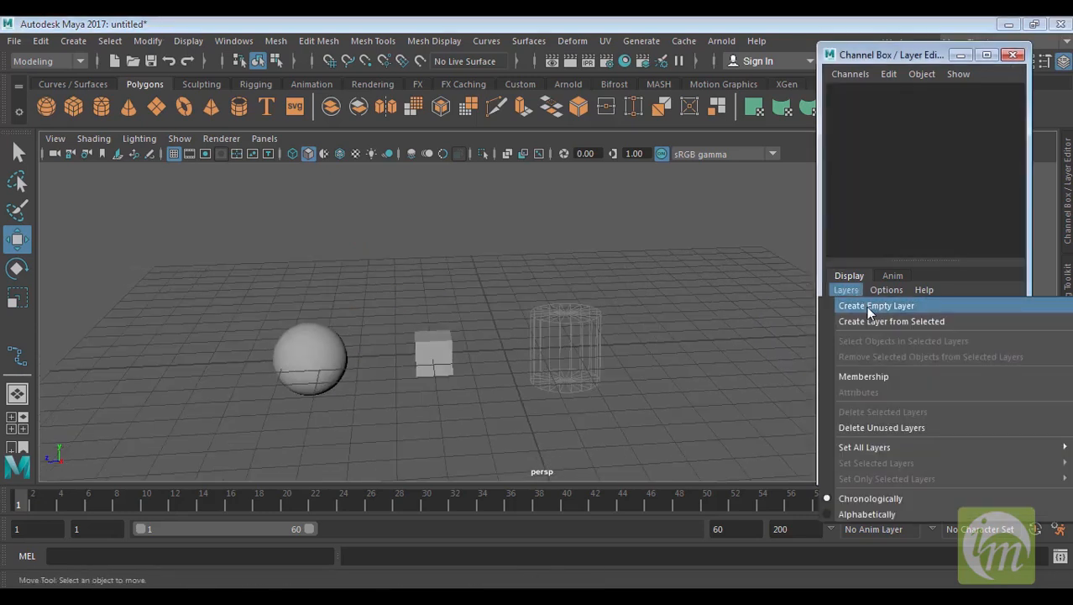
{"action": "left_click", "coordinate": [866, 306]}
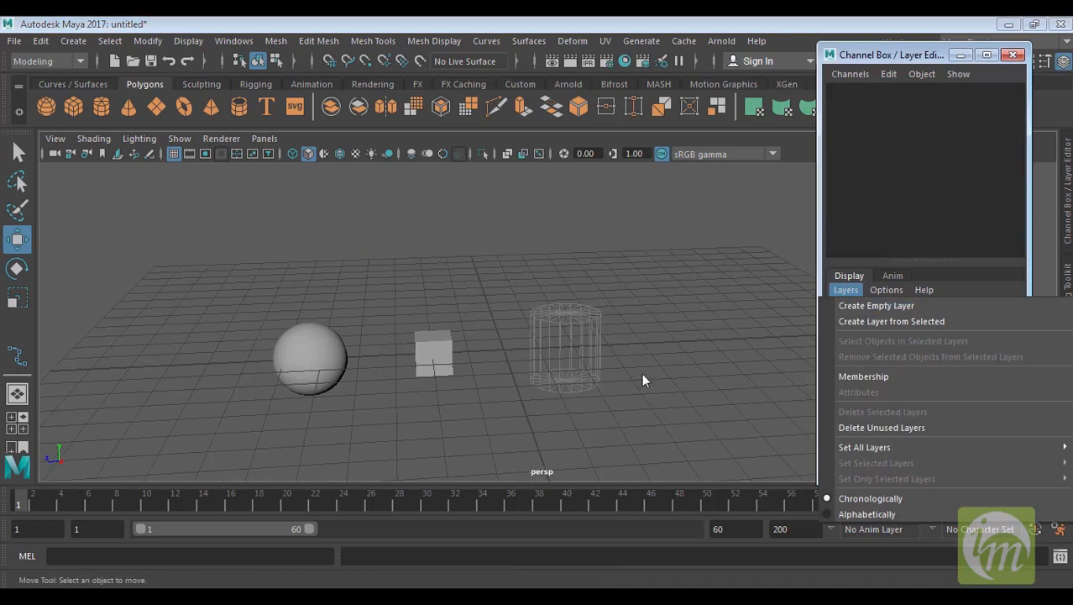
{"action": "left_click_drag", "start_coordinate": [258, 311], "coordinate": [455, 395]}
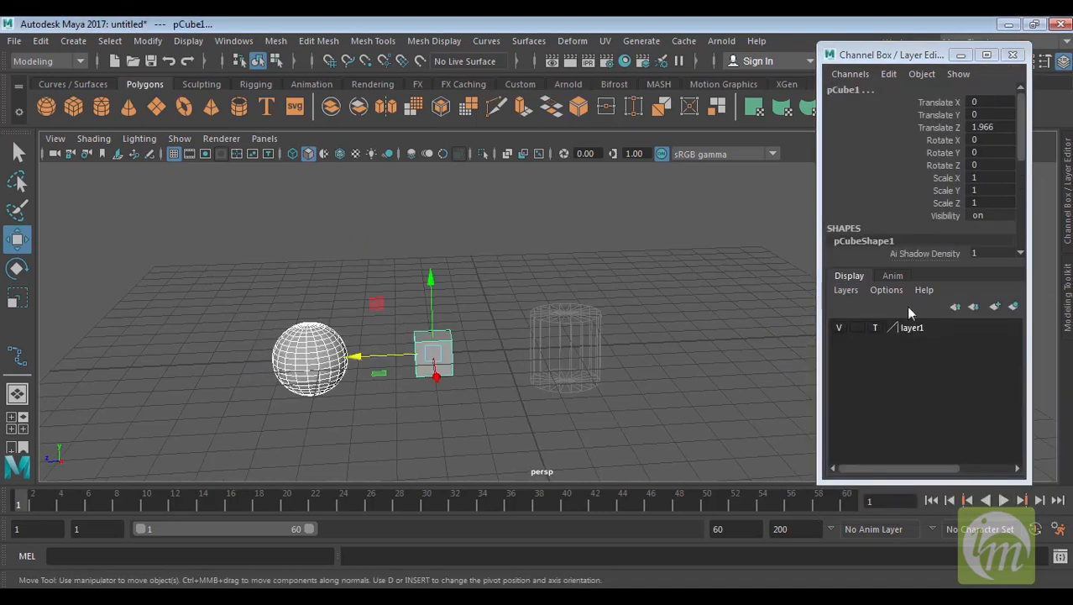
{"action": "left_click", "coordinate": [847, 290]}
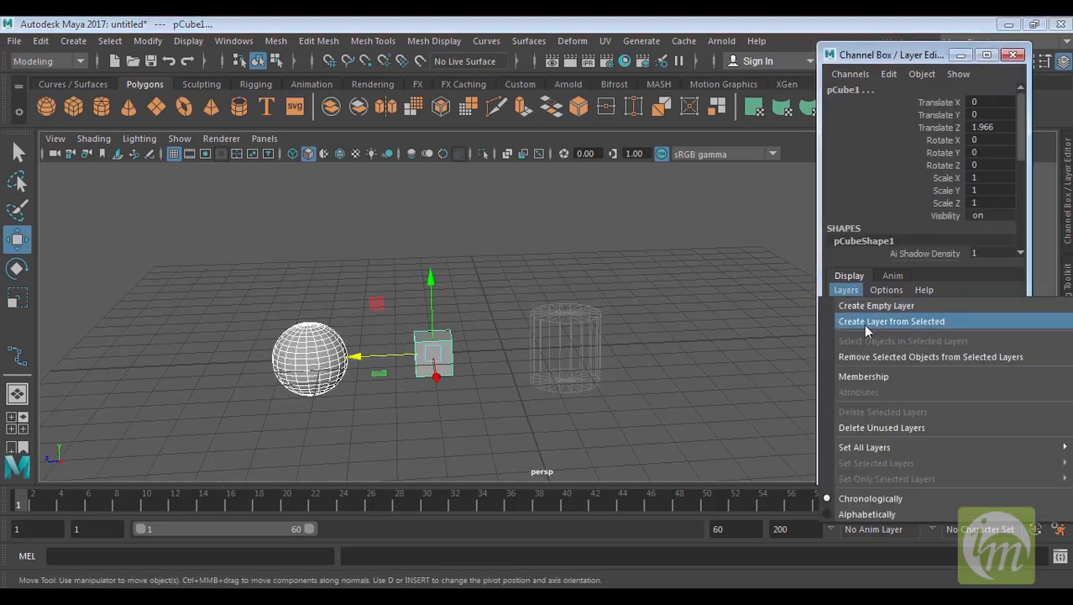
{"action": "left_click", "coordinate": [865, 325]}
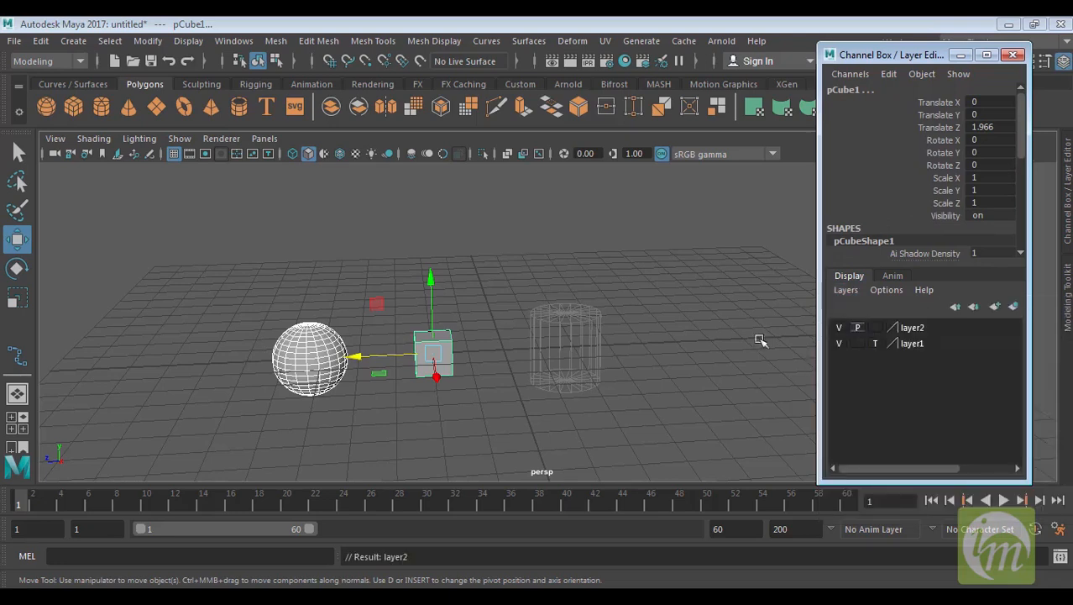
Reselect the sphere and cube and toggle layer2's visibility off and back on
{"action": "left_click", "coordinate": [680, 357]}
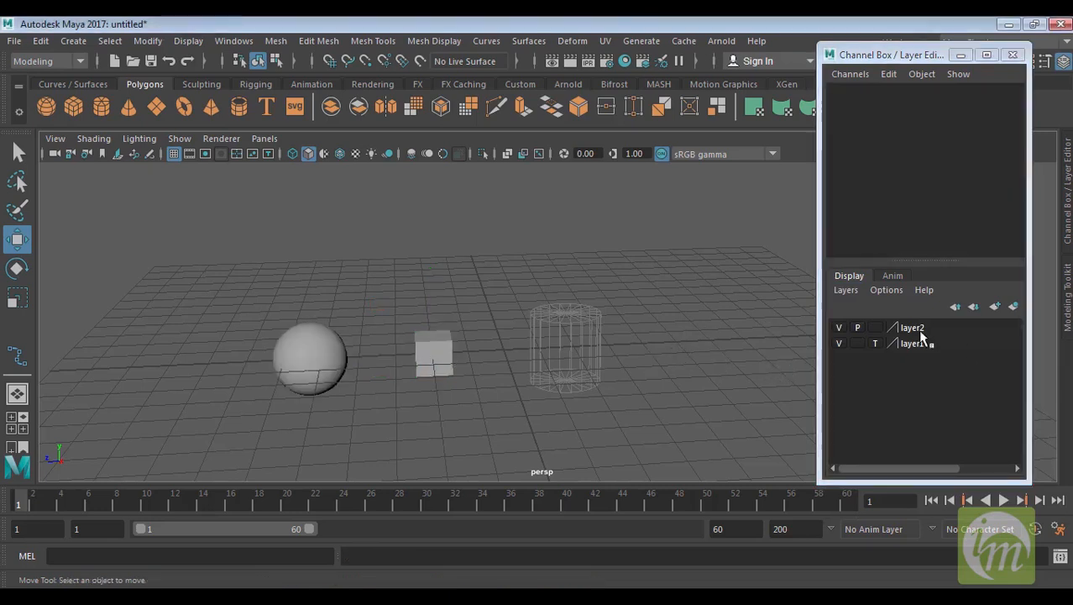
{"action": "left_click_drag", "start_coordinate": [292, 290], "coordinate": [475, 382]}
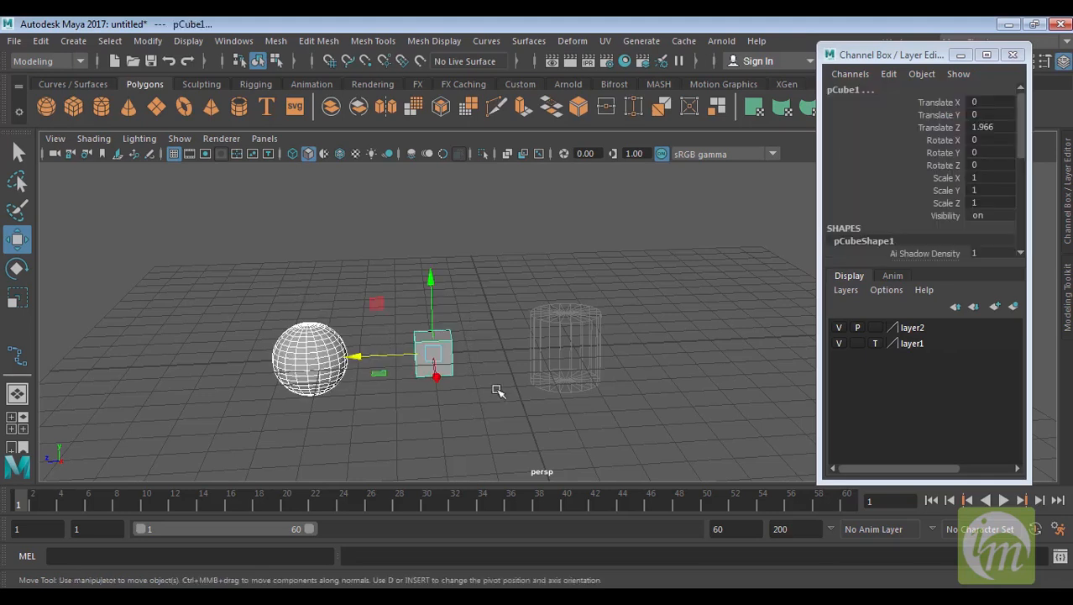
{"action": "left_click", "coordinate": [840, 329]}
{"action": "left_click", "coordinate": [839, 328]}
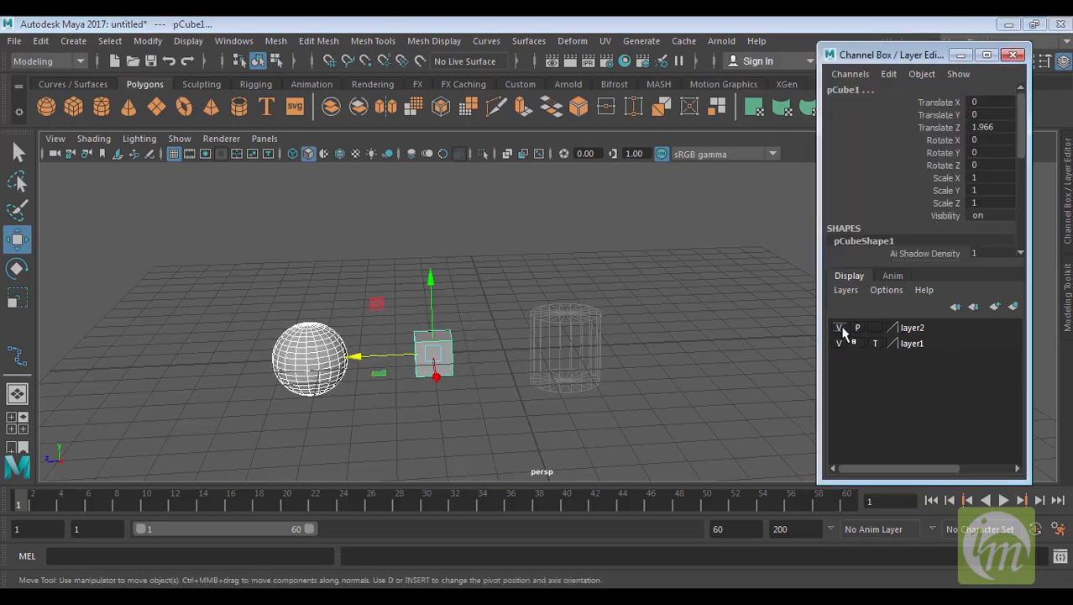
Cycle layer2's display type through Template and Reference back to normal
{"action": "left_click", "coordinate": [875, 327]}
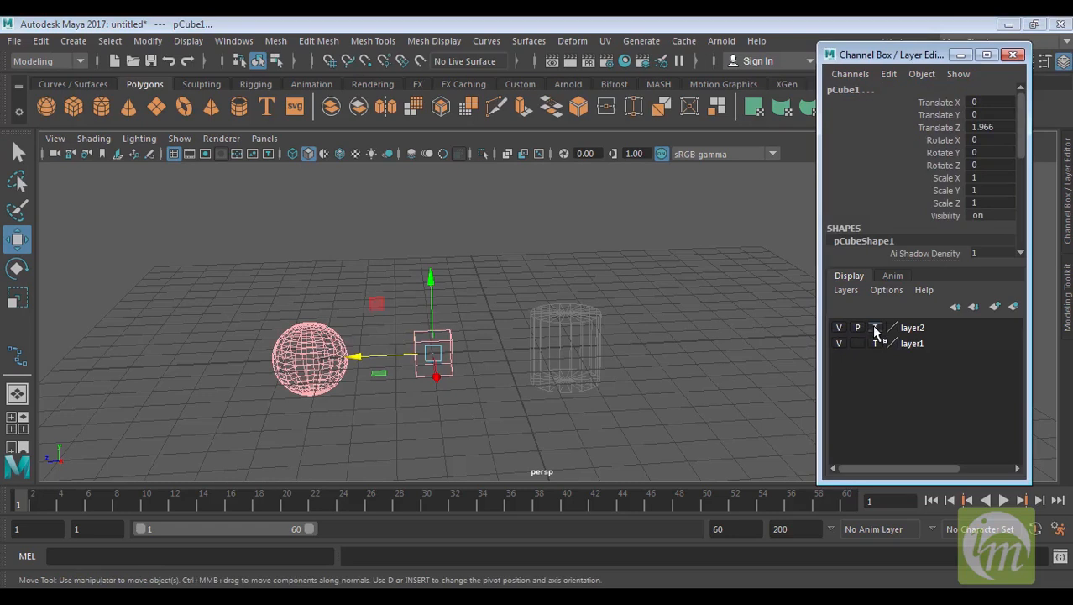
{"action": "left_click", "coordinate": [875, 327]}
{"action": "left_click", "coordinate": [875, 327]}
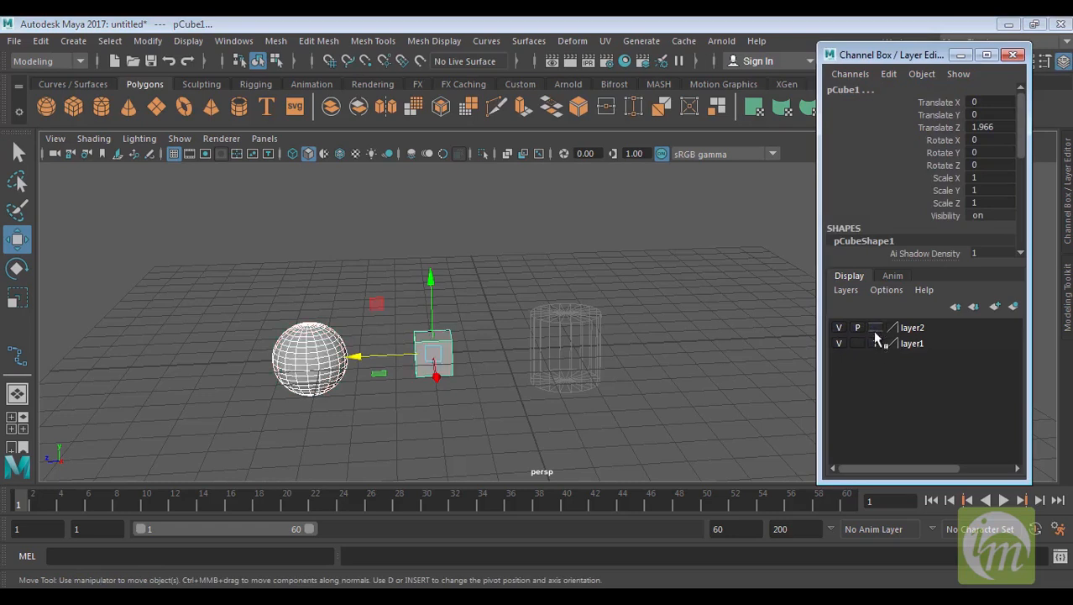
Create four new empty display layers
{"action": "left_click", "coordinate": [994, 307]}
{"action": "left_click", "coordinate": [994, 307]}
{"action": "left_click", "coordinate": [995, 308]}
{"action": "left_click", "coordinate": [994, 307]}
Delete all unused layers from the Layer Editor
{"action": "left_click", "coordinate": [966, 406]}
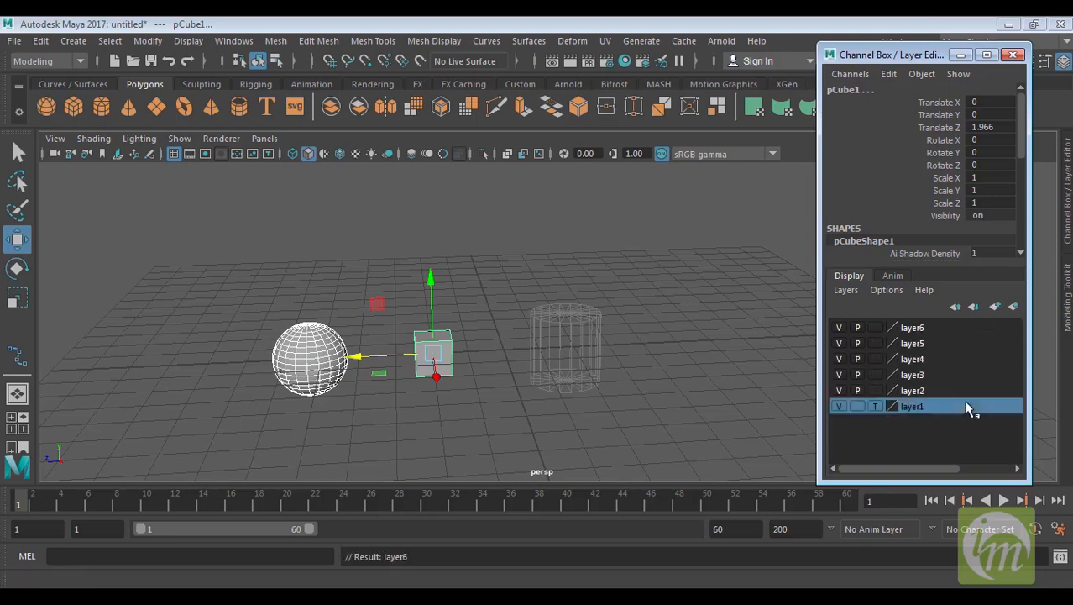
{"action": "left_click", "coordinate": [857, 397]}
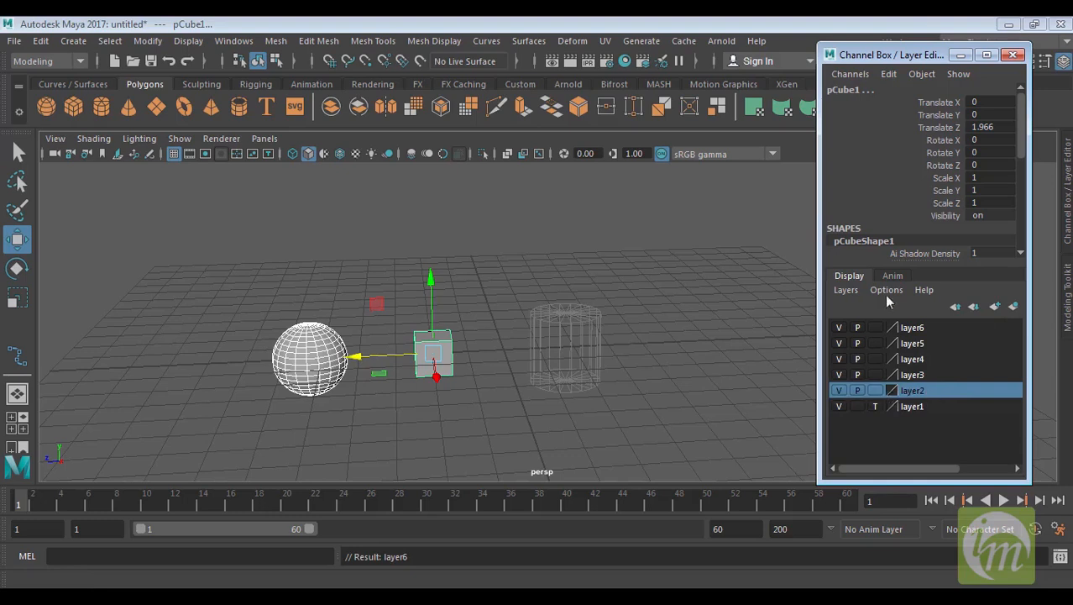
{"action": "left_click", "coordinate": [853, 292]}
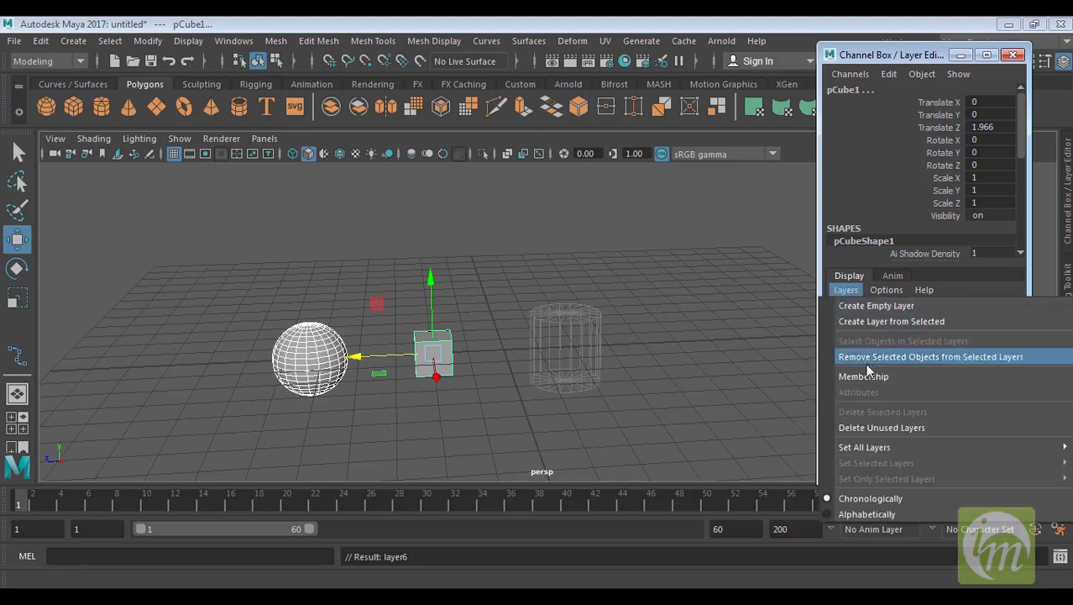
{"action": "left_click", "coordinate": [880, 430]}
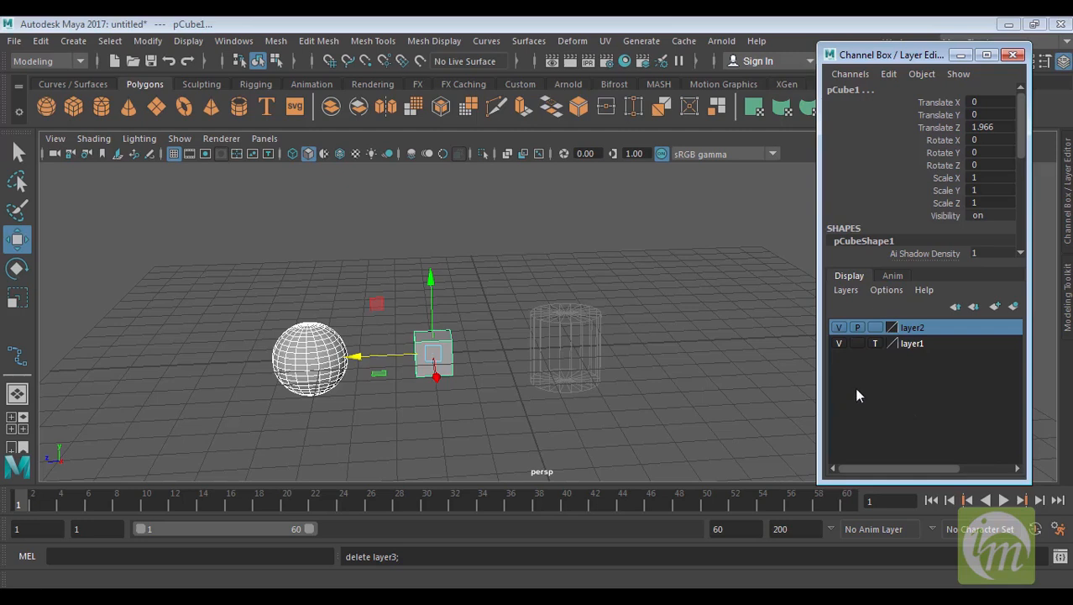
Turn off layer2's playback display and dismiss its context menu
{"action": "left_click", "coordinate": [858, 328]}
{"action": "right_click", "coordinate": [922, 329]}
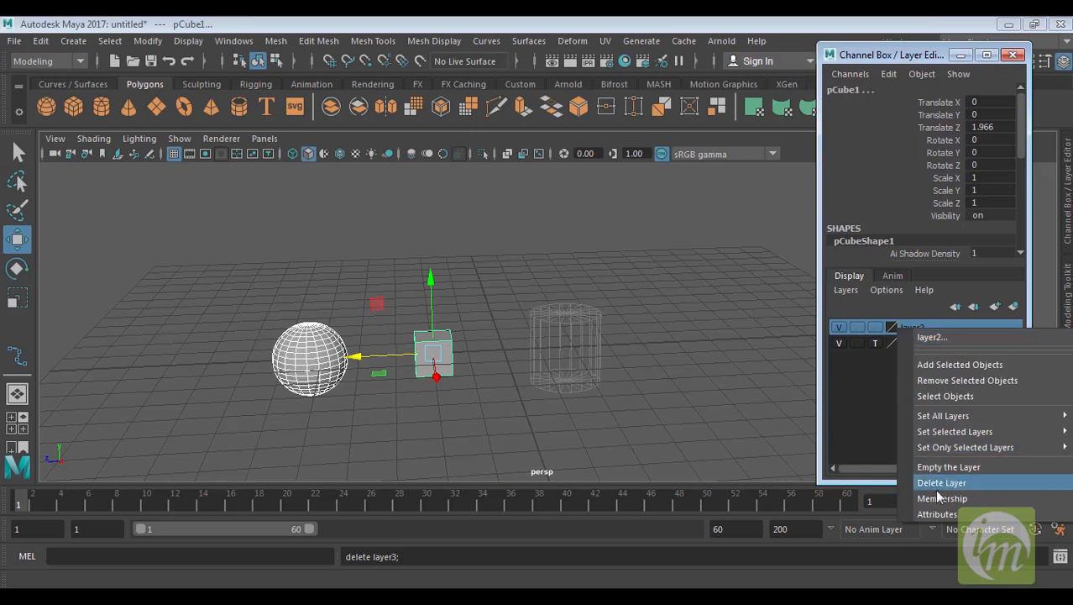
{"action": "left_click", "coordinate": [870, 400]}
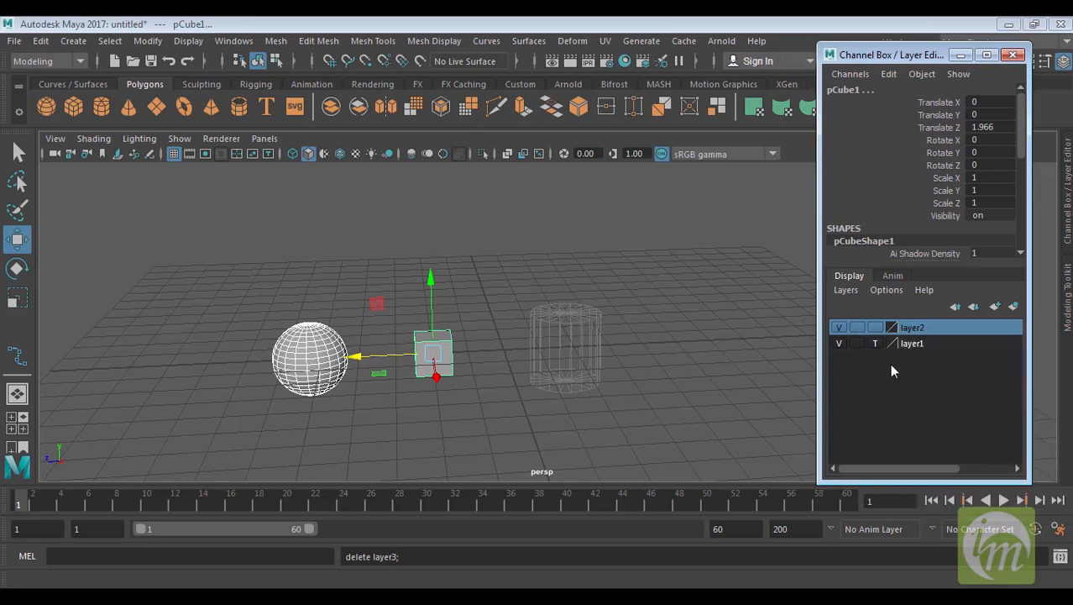
Open layer2's Edit Layer dialog and rename the layer spherecube
{"action": "double_click", "coordinate": [914, 327]}
{"action": "left_click_drag", "start_coordinate": [470, 226], "coordinate": [724, 151]}
{"action": "middle_click_drag", "start_coordinate": [478, 396], "coordinate": [457, 414], "text": "alt"}
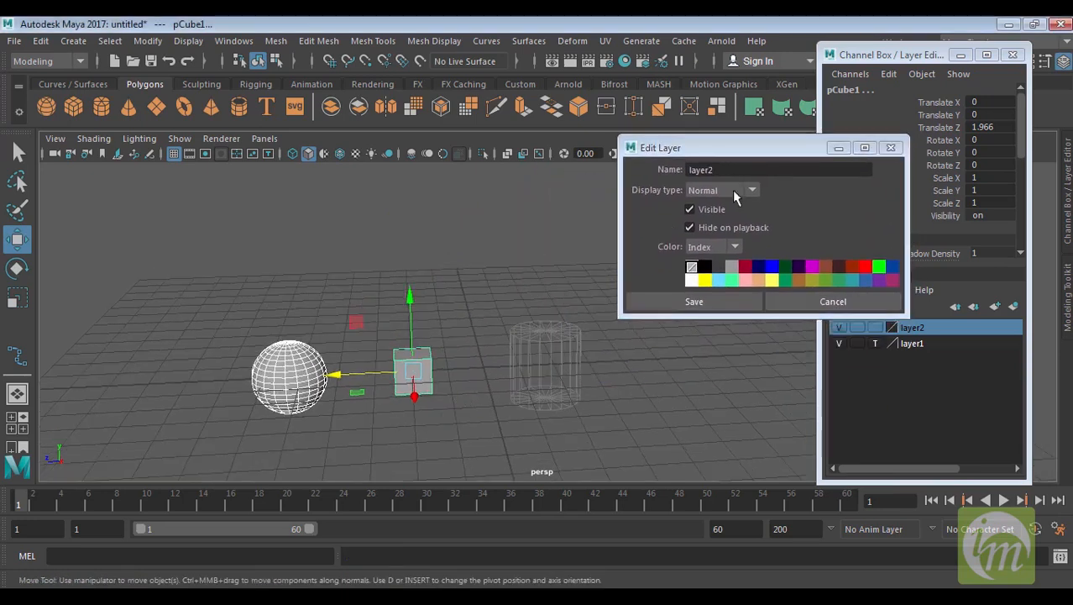
{"action": "left_click_drag", "start_coordinate": [726, 172], "coordinate": [628, 171]}
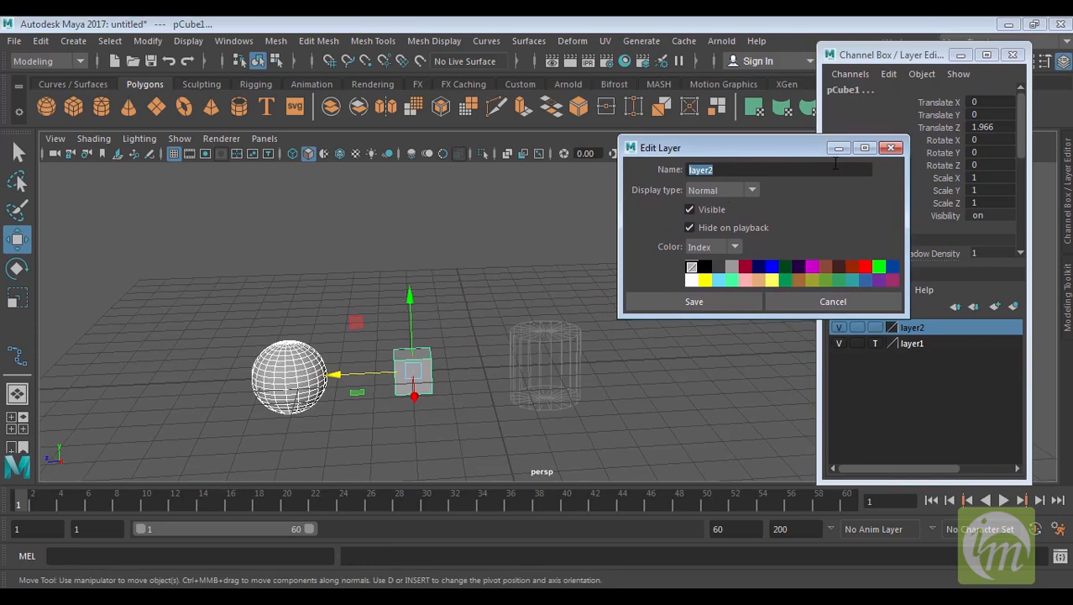
{"action": "type", "text": "spherecube"}
Keep the display type Normal, set the layer colour to the yellow index swatch, and save the layer
{"action": "left_click", "coordinate": [753, 190]}
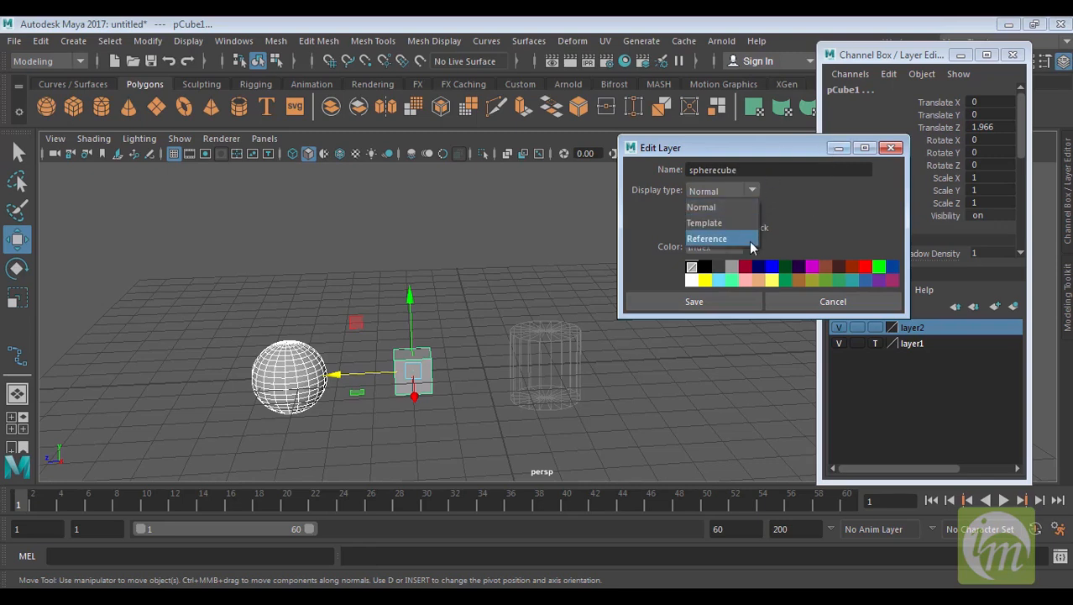
{"action": "left_click", "coordinate": [788, 203]}
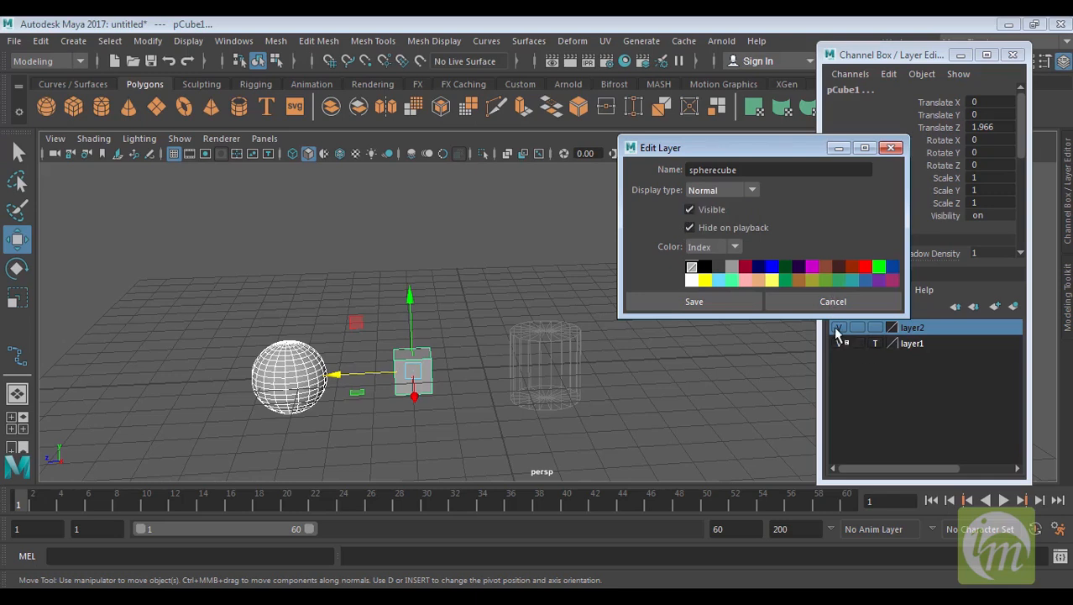
{"action": "left_click", "coordinate": [736, 247]}
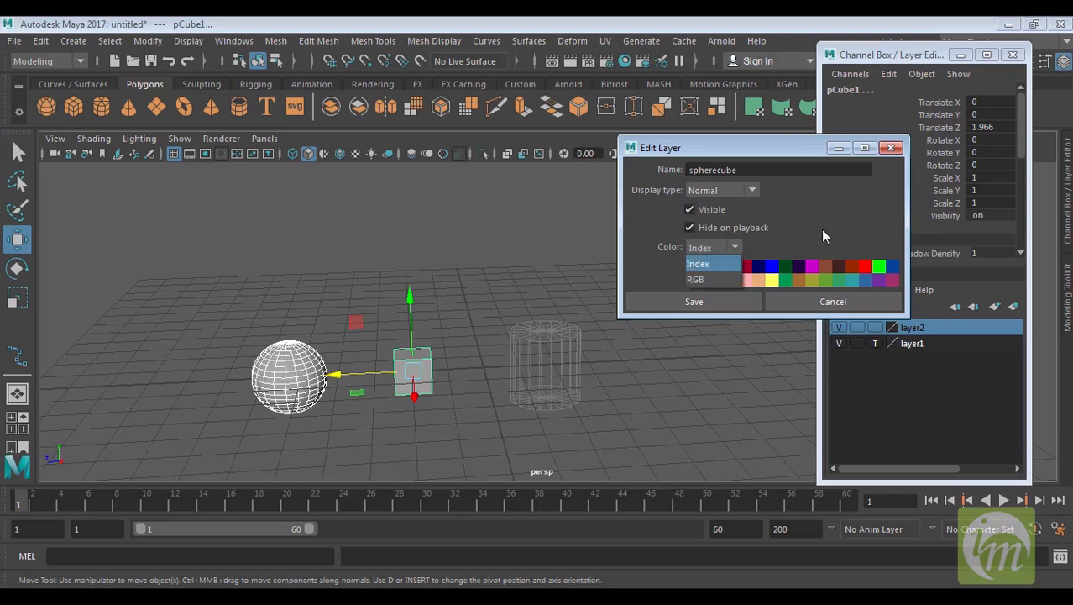
{"action": "left_click", "coordinate": [823, 230]}
{"action": "left_click", "coordinate": [736, 248]}
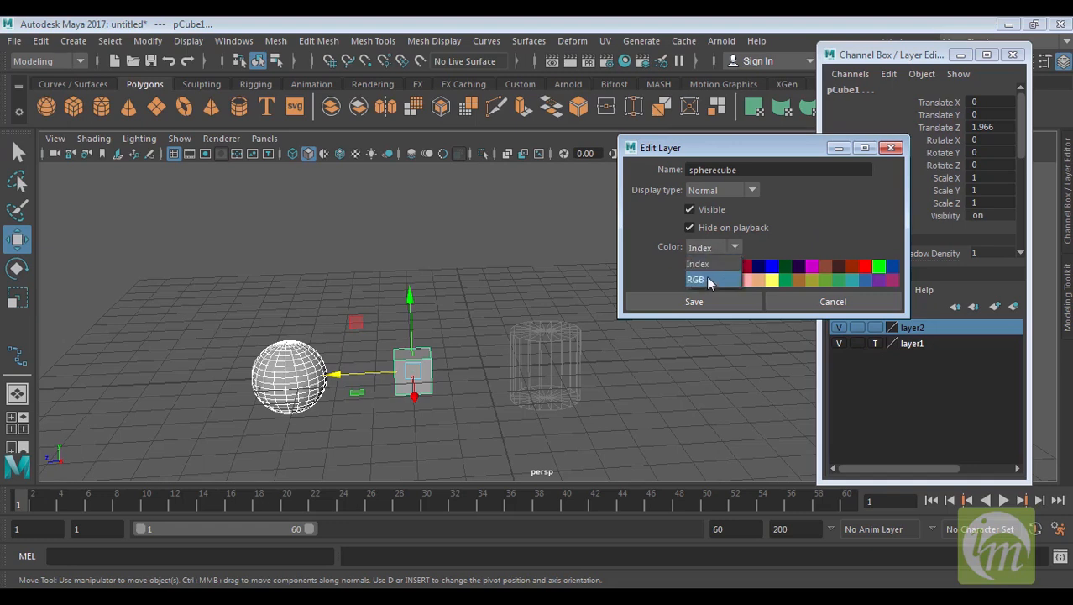
{"action": "left_click", "coordinate": [708, 281]}
{"action": "left_click", "coordinate": [735, 247]}
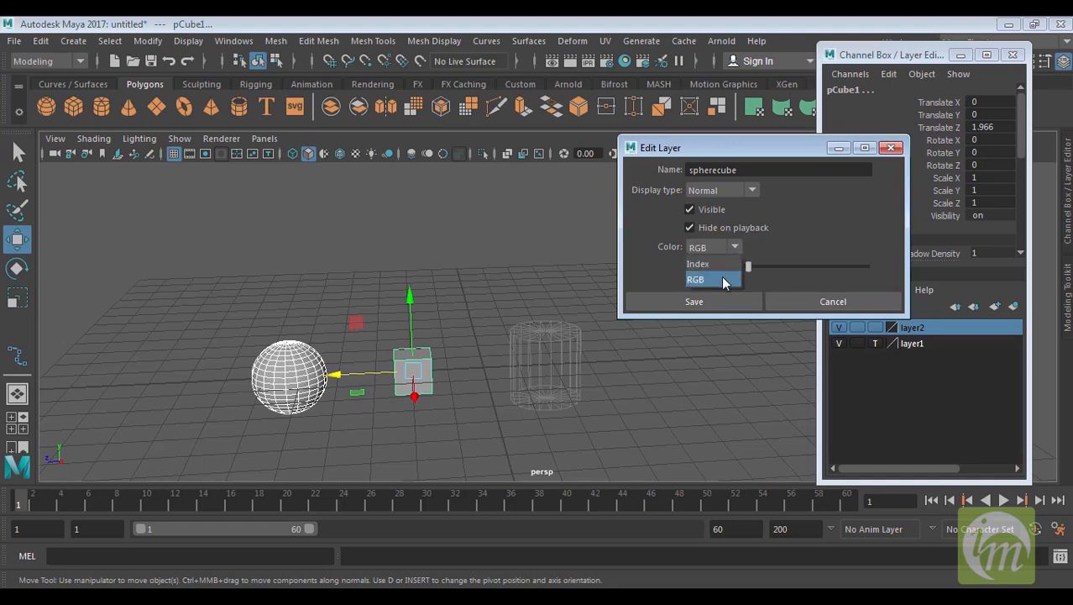
{"action": "left_click", "coordinate": [724, 268]}
{"action": "left_click", "coordinate": [771, 281]}
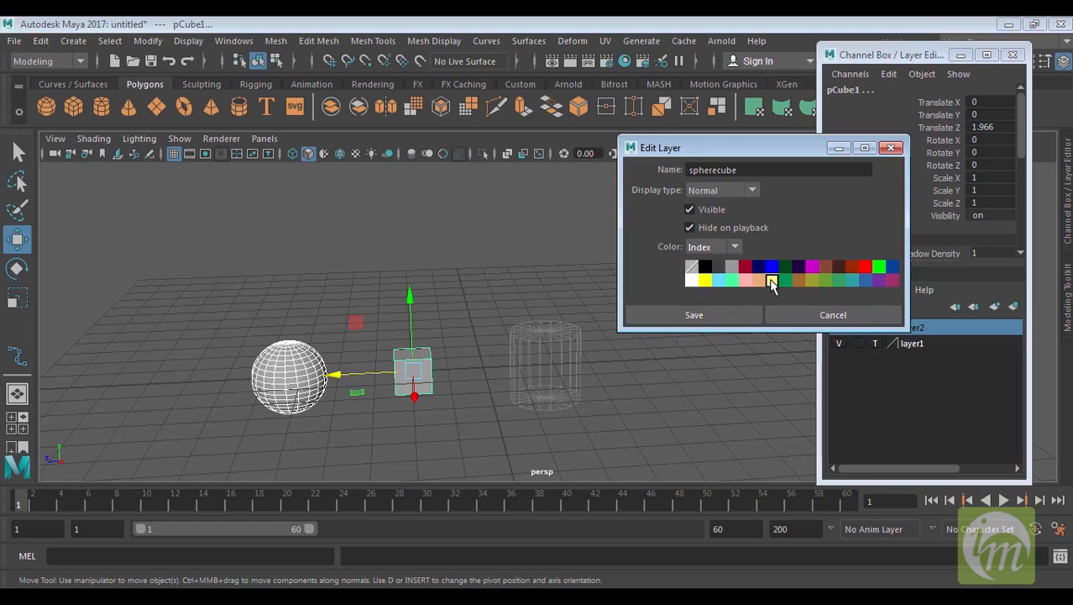
{"action": "left_click", "coordinate": [713, 315]}
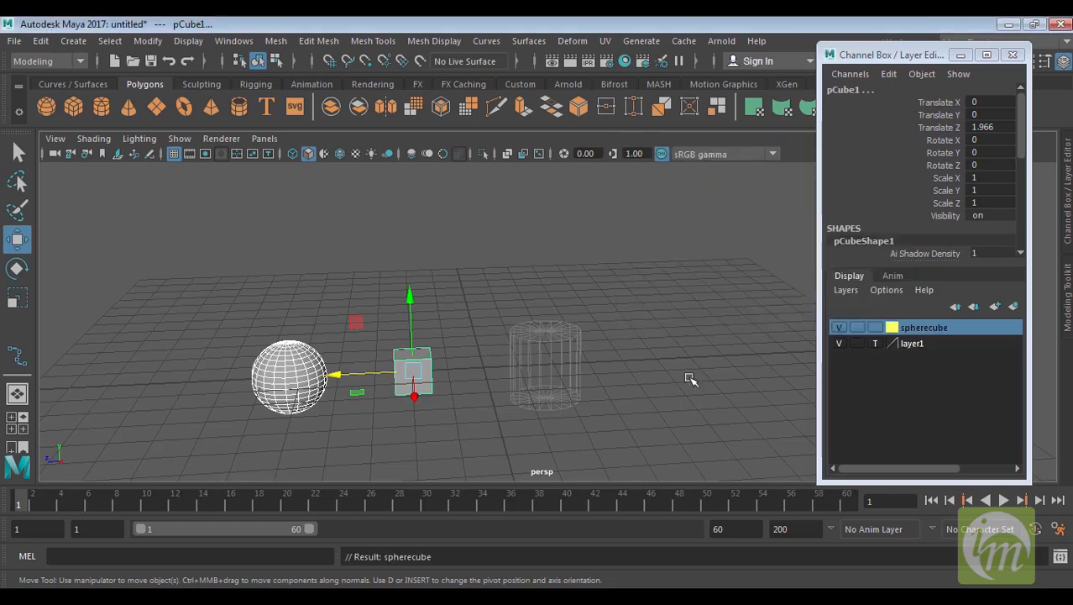
Deselect everything and switch the viewport to wireframe display
{"action": "left_click", "coordinate": [664, 353]}
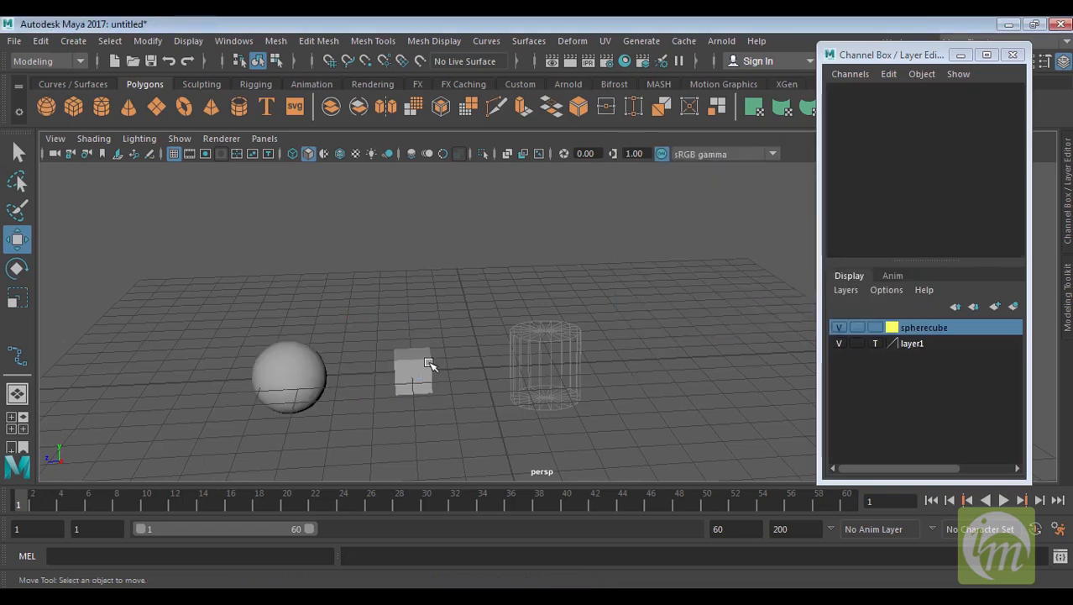
{"action": "key", "text": "4"}
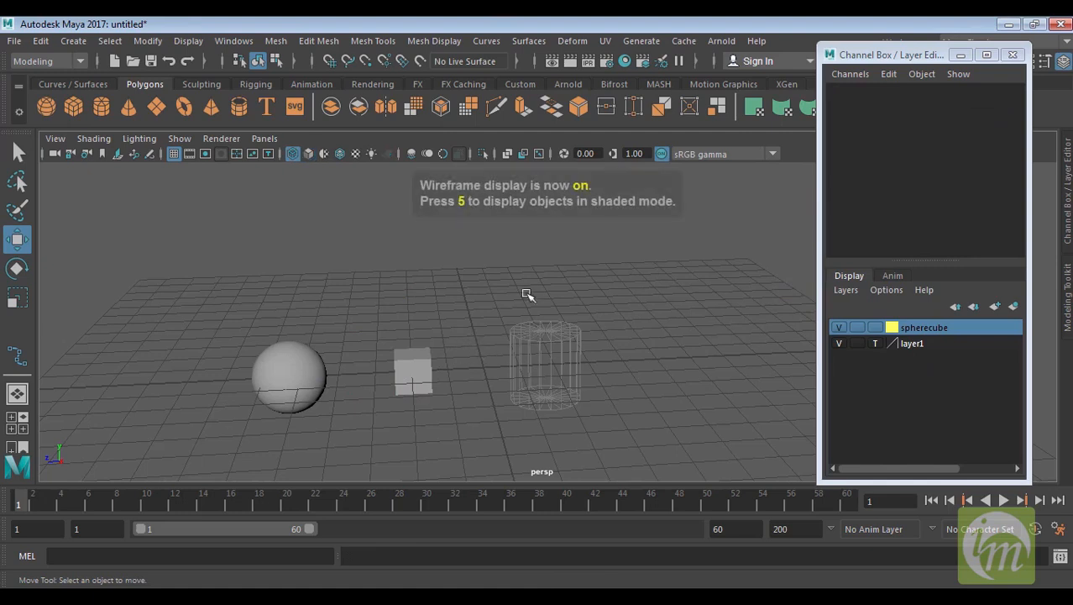
Turn off layer1's template display and set its colour to the blue index swatch in the Edit Layer dialog, saving it
{"action": "left_click_drag", "start_coordinate": [655, 314], "coordinate": [565, 327], "text": "alt"}
{"action": "left_click_drag", "start_coordinate": [433, 389], "coordinate": [365, 328], "text": "alt"}
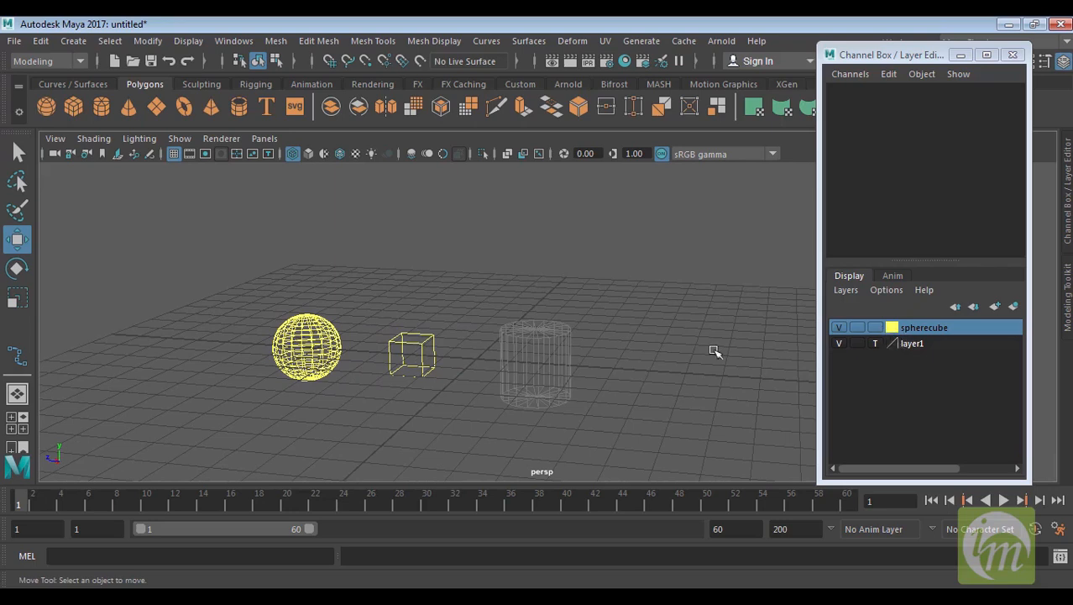
{"action": "left_click", "coordinate": [875, 344]}
{"action": "left_click", "coordinate": [881, 340]}
{"action": "left_click", "coordinate": [874, 342]}
{"action": "double_click", "coordinate": [896, 344]}
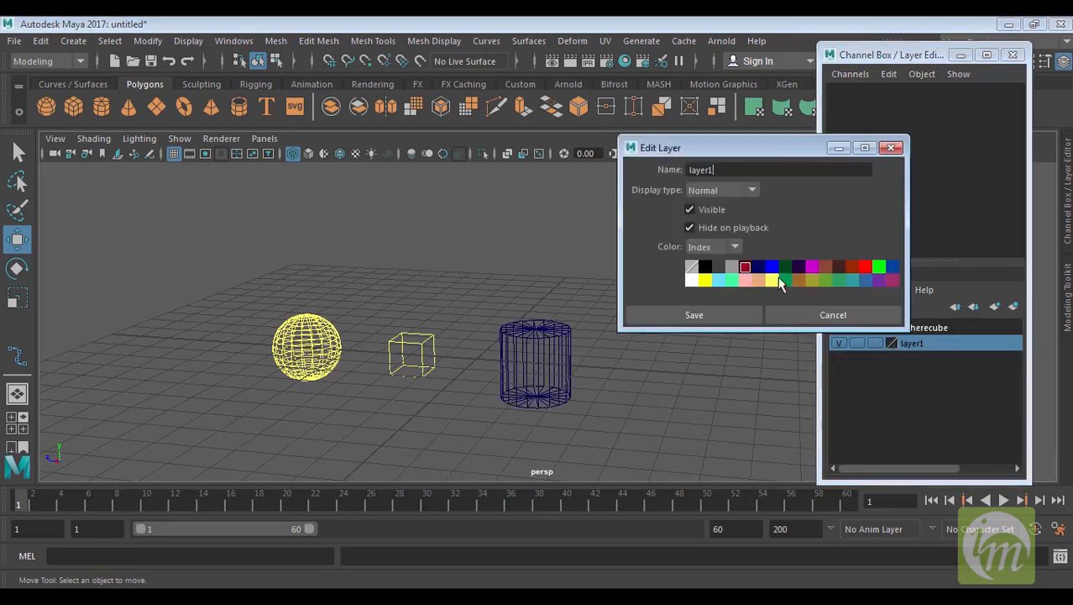
{"action": "left_click", "coordinate": [772, 267]}
{"action": "left_click", "coordinate": [740, 314]}
Orbit around the scene to inspect the objects in their layer colours
{"action": "left_click", "coordinate": [556, 349]}
{"action": "left_click", "coordinate": [647, 369]}
{"action": "left_click_drag", "start_coordinate": [647, 369], "coordinate": [296, 294], "text": "alt"}
{"action": "left_click", "coordinate": [575, 268]}
{"action": "left_click_drag", "start_coordinate": [575, 269], "coordinate": [643, 321], "text": "alt"}
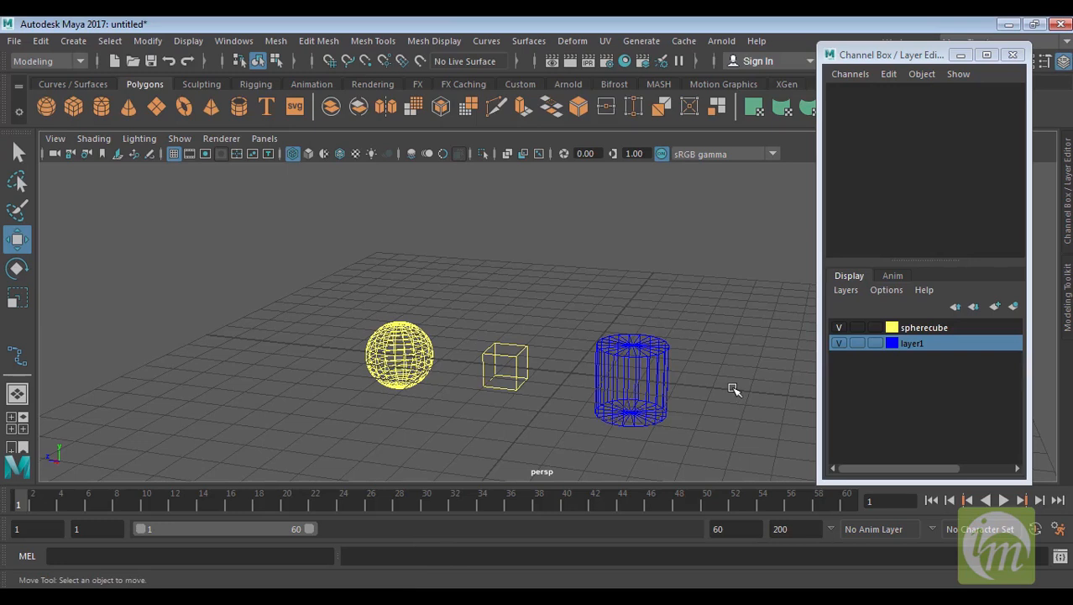
{"action": "left_click_drag", "start_coordinate": [712, 362], "coordinate": [668, 374], "text": "alt"}
{"action": "middle_click_drag", "start_coordinate": [690, 362], "coordinate": [685, 329], "text": "alt"}
{"action": "left_click_drag", "start_coordinate": [738, 391], "coordinate": [316, 274]}
{"action": "left_click", "coordinate": [780, 381]}
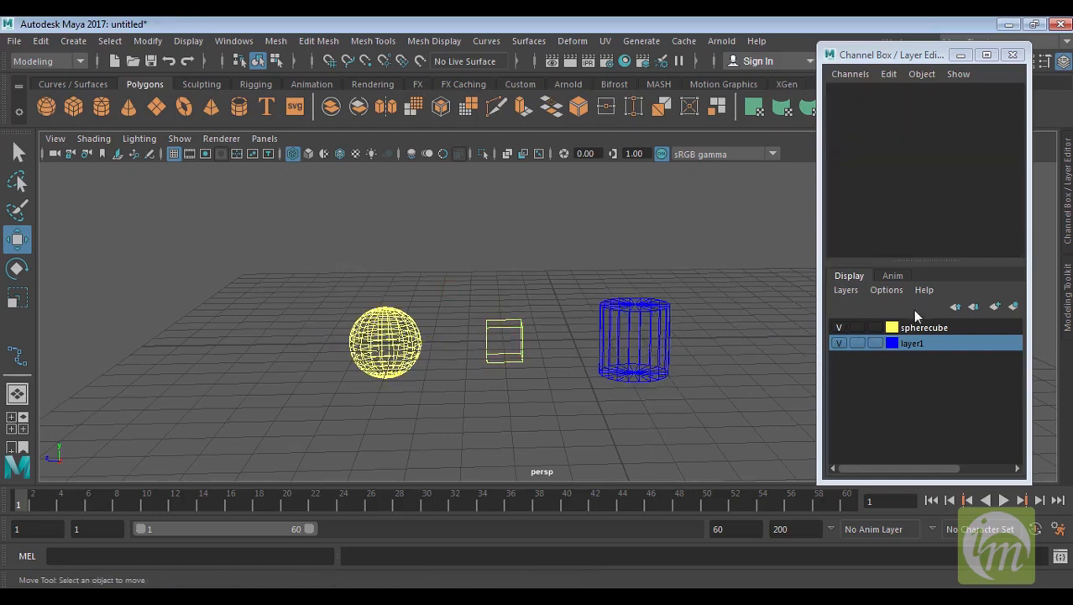
Create an empty layer, open and close its Edit Layer dialog, then delete unused layers
{"action": "left_click", "coordinate": [994, 307]}
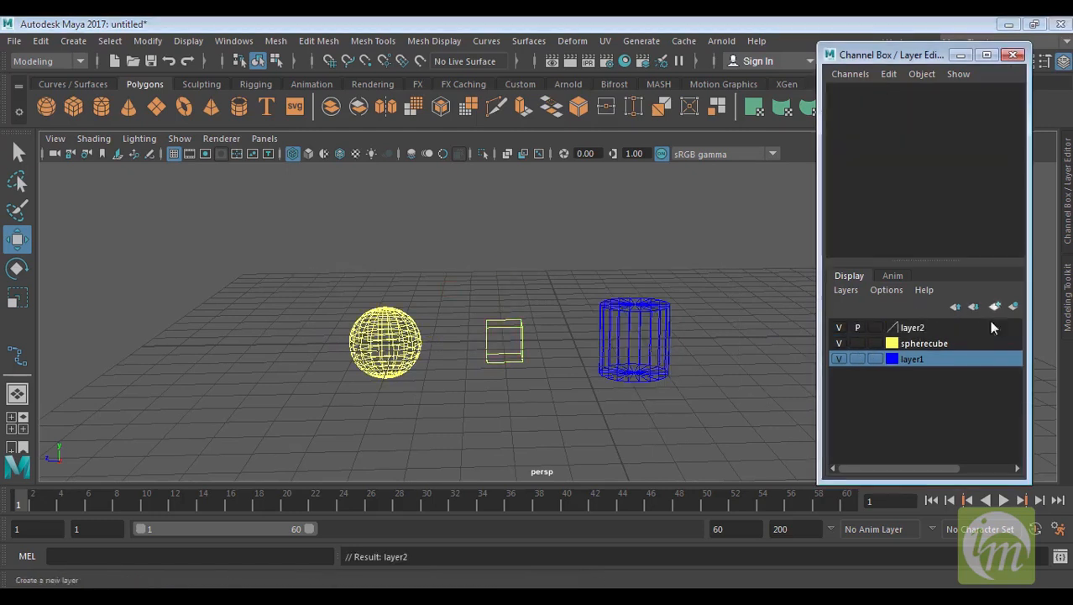
{"action": "double_click", "coordinate": [919, 331]}
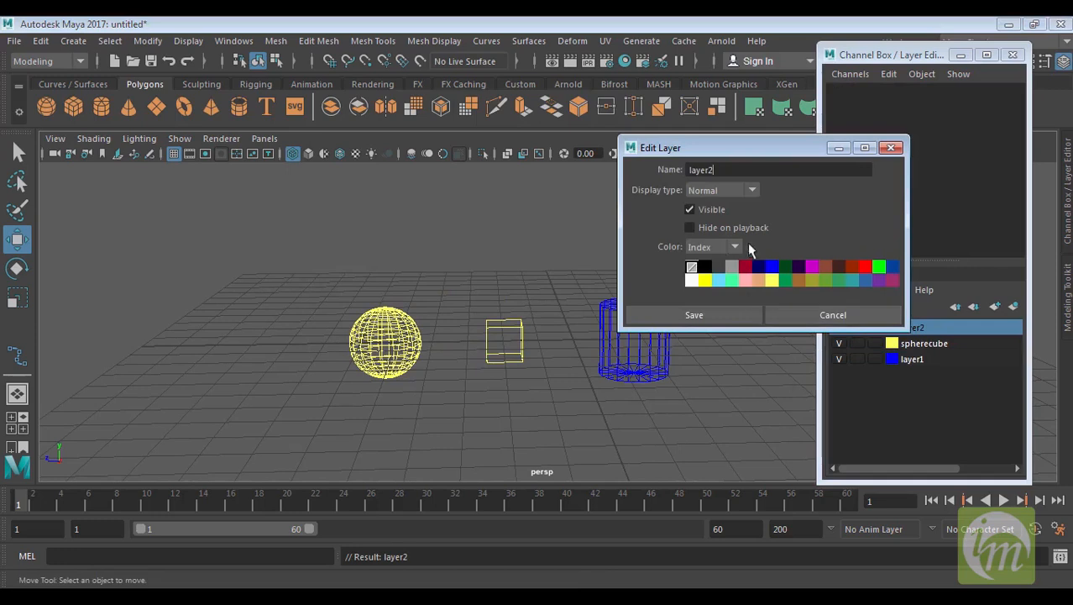
{"action": "left_click", "coordinate": [891, 147]}
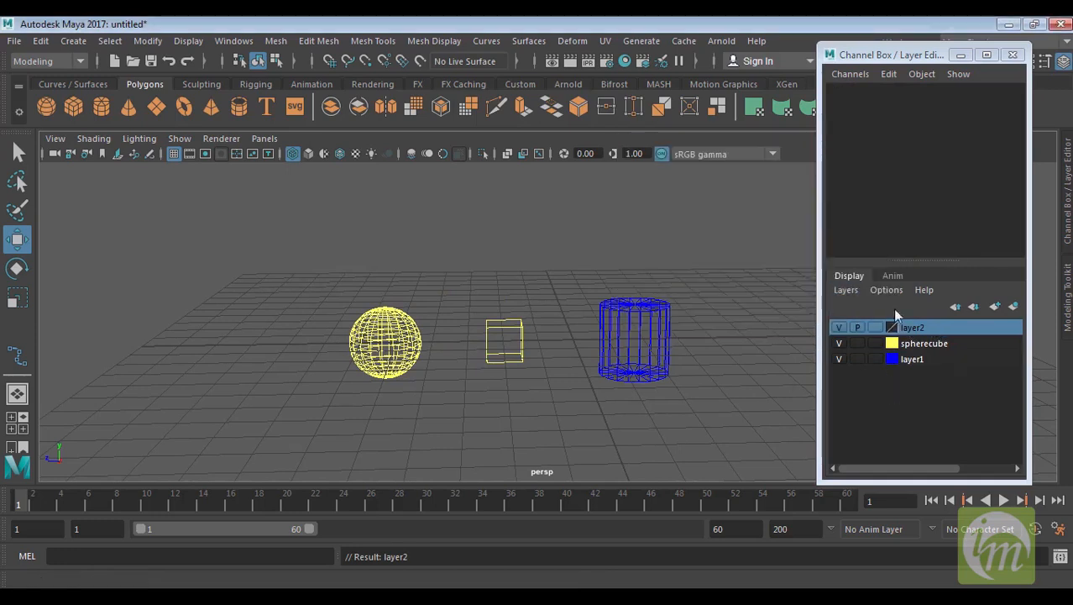
{"action": "left_click", "coordinate": [843, 290]}
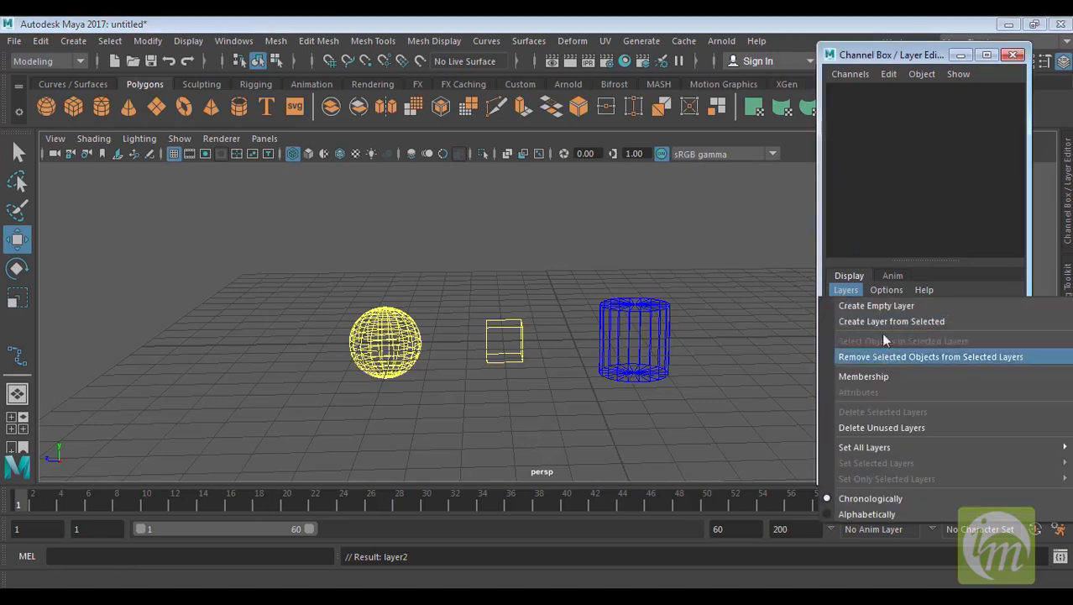
{"action": "left_click", "coordinate": [887, 428]}
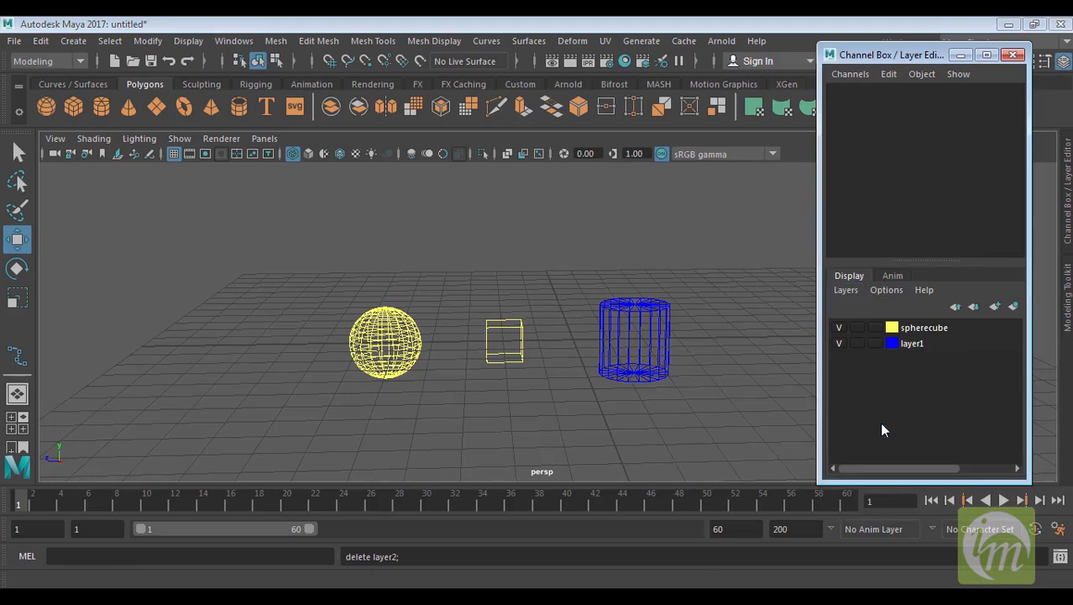
Select the cylinder and remove it from selected layers, then deselect it
{"action": "left_click", "coordinate": [845, 290]}
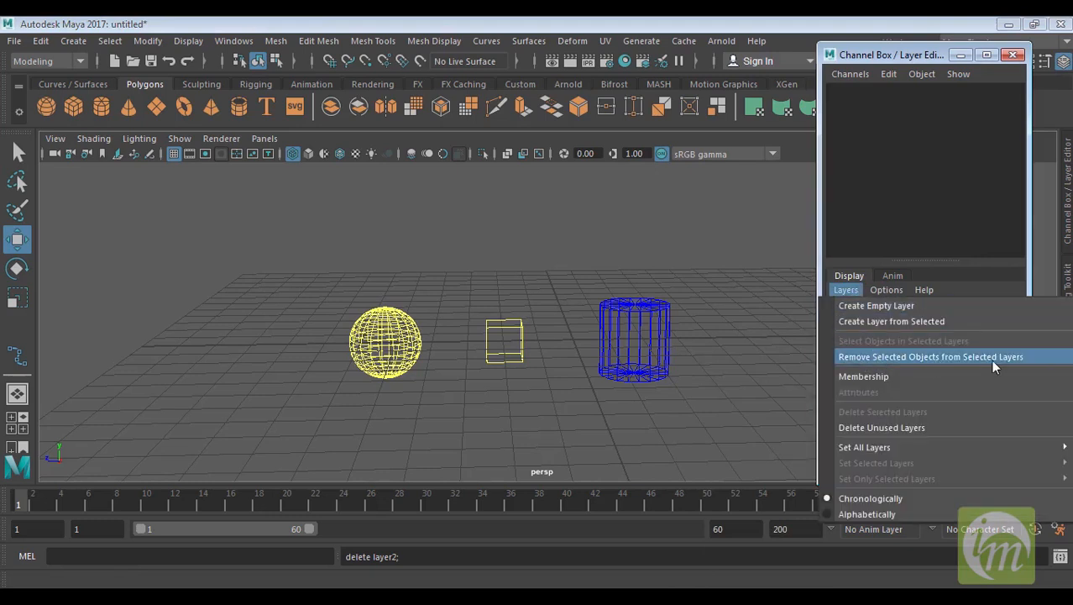
{"action": "left_click", "coordinate": [671, 370]}
{"action": "left_click", "coordinate": [662, 313]}
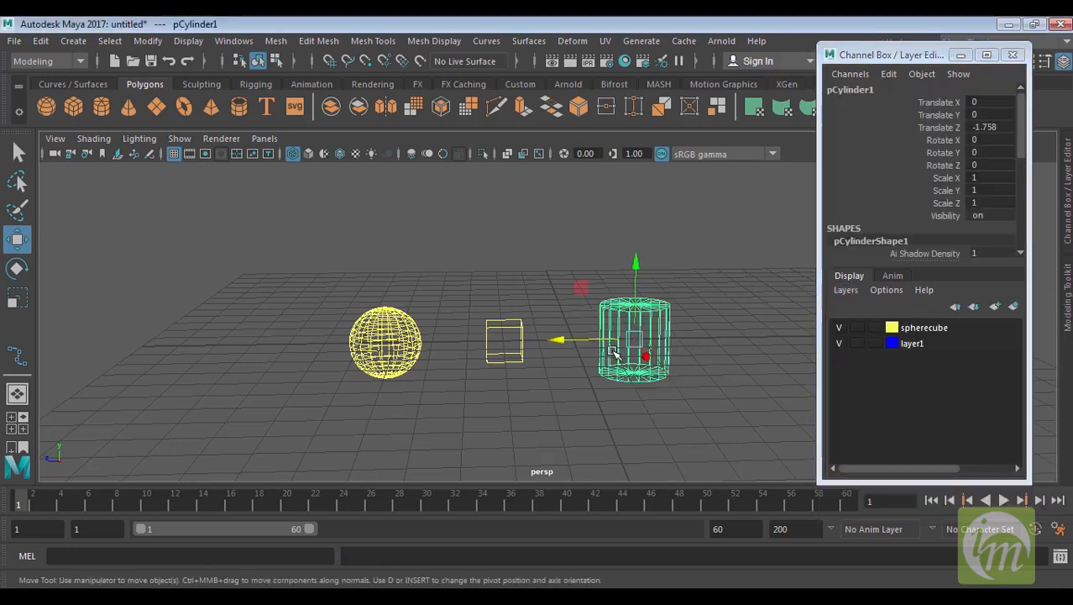
{"action": "left_click", "coordinate": [849, 291]}
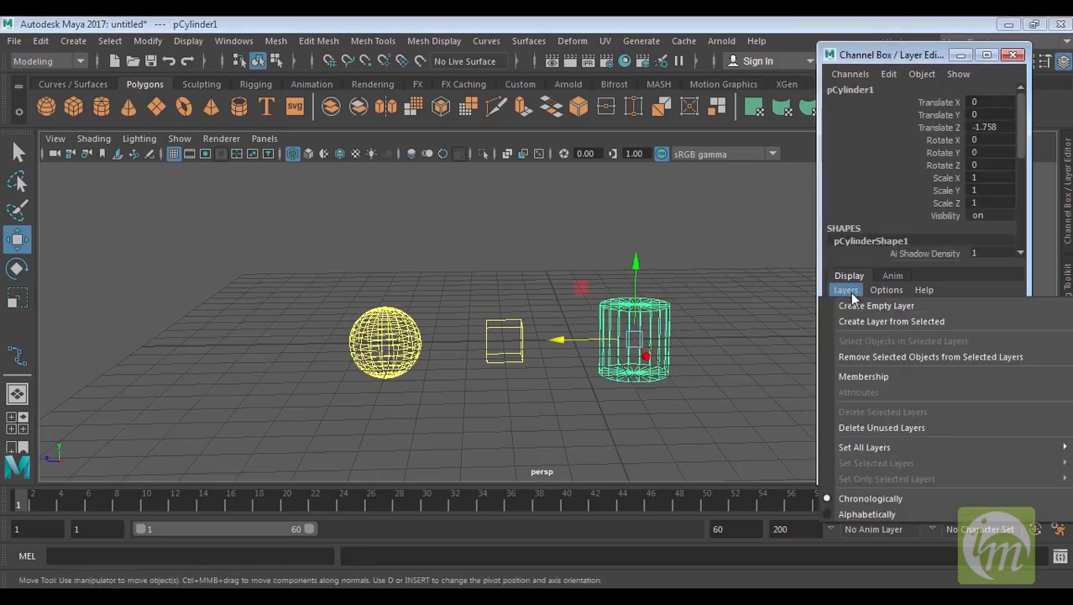
{"action": "left_click", "coordinate": [870, 356]}
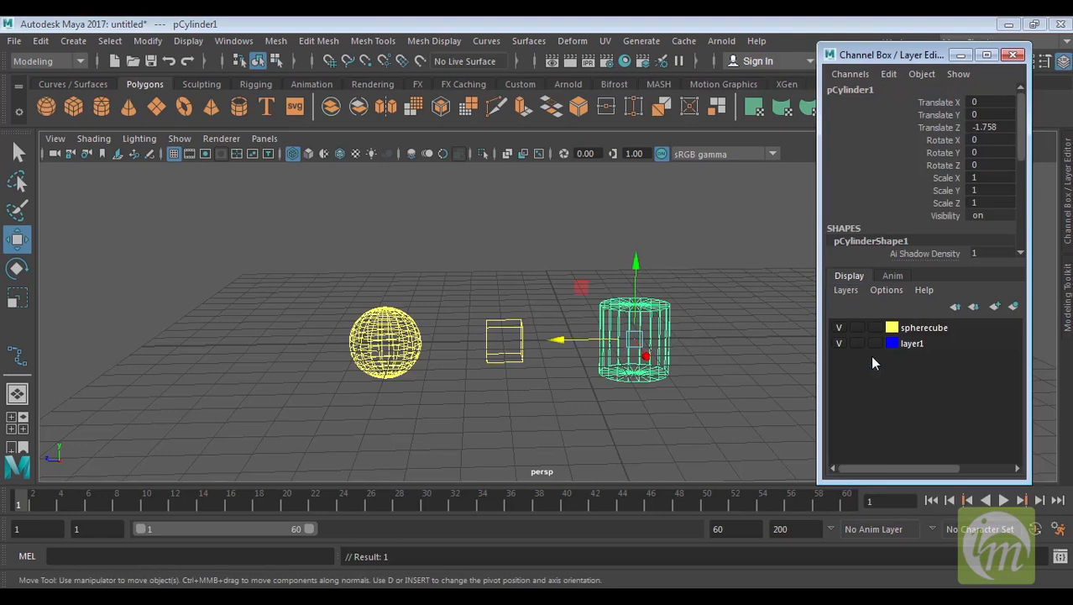
{"action": "left_click", "coordinate": [739, 382]}
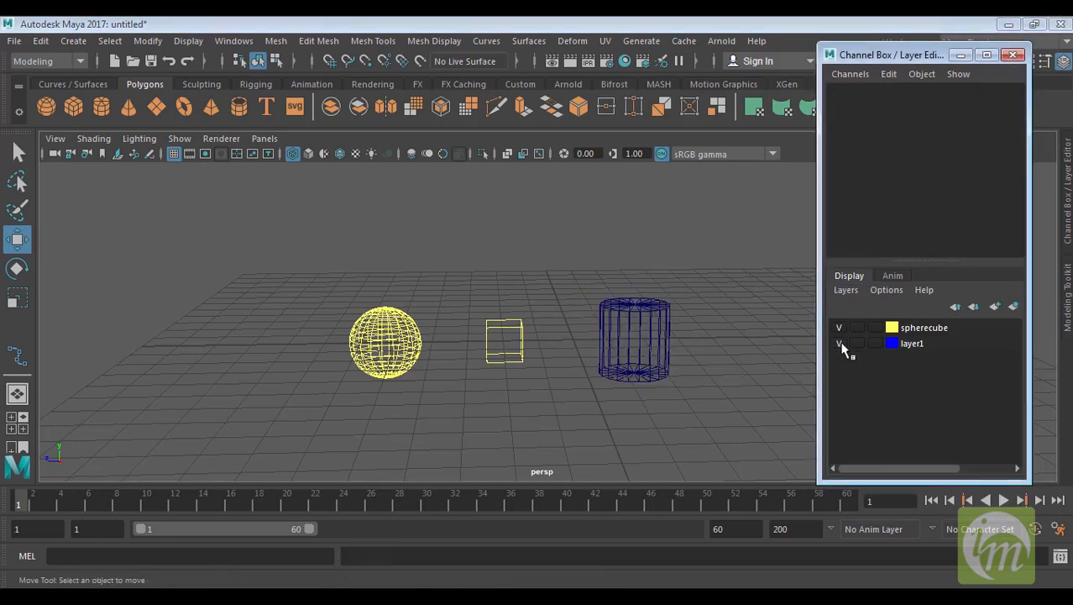
Select the cylinder and add it to layer1 through the layer's context menu
{"action": "left_click", "coordinate": [839, 343]}
{"action": "left_click", "coordinate": [636, 348]}
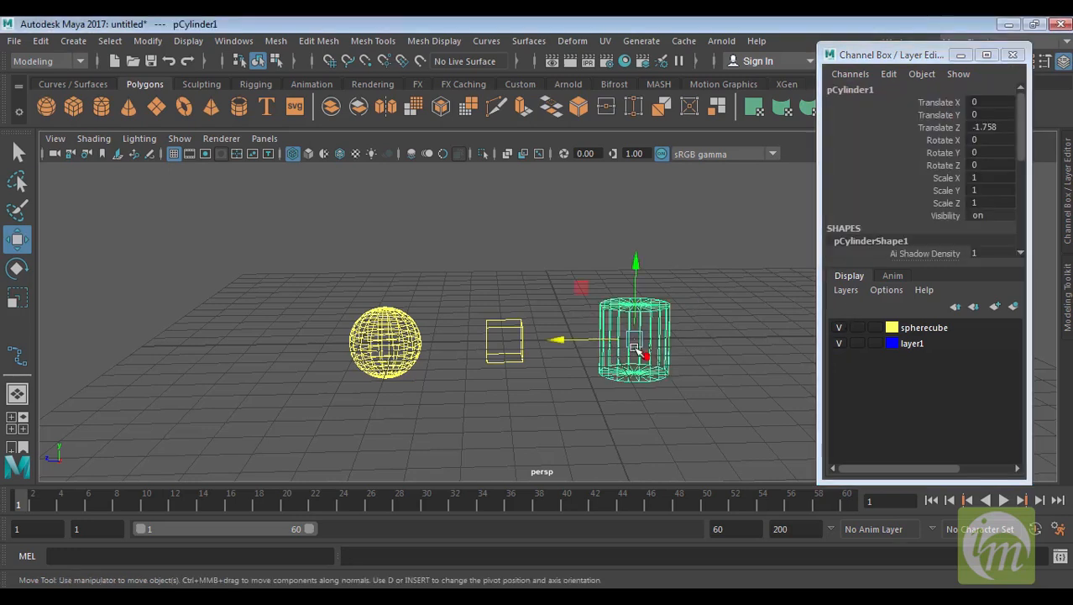
{"action": "right_click", "coordinate": [907, 351]}
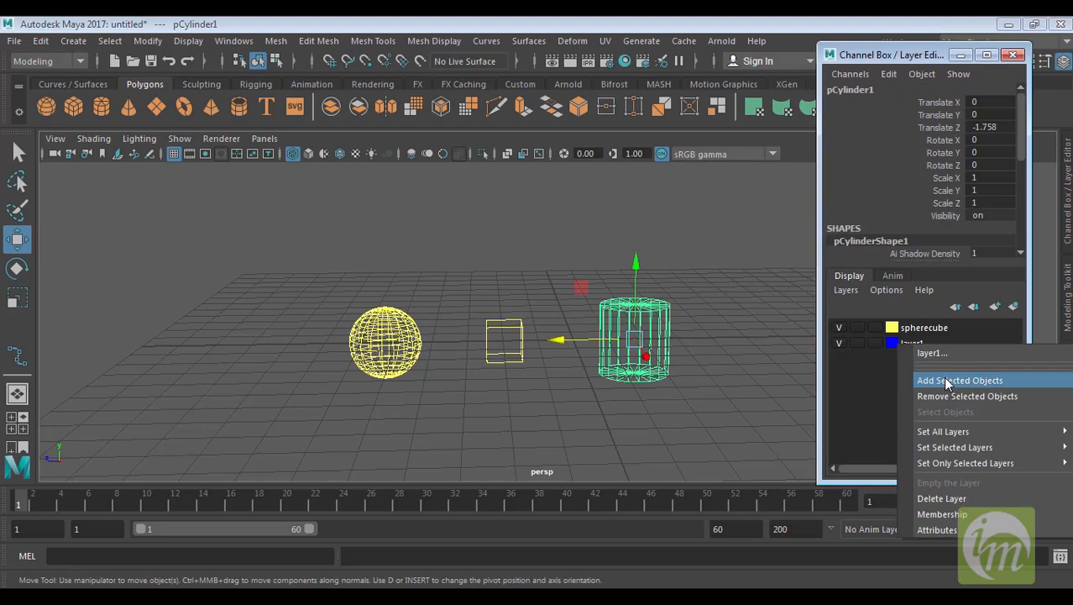
{"action": "left_click", "coordinate": [947, 382]}
{"action": "left_click", "coordinate": [697, 327]}
{"action": "left_click", "coordinate": [920, 345]}
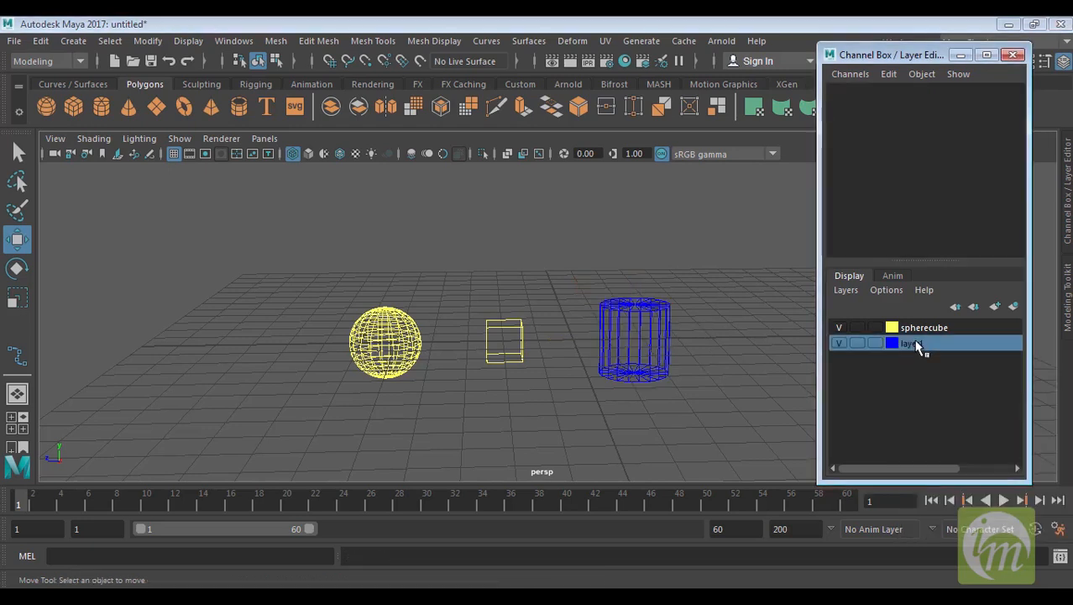
Select all objects belonging to the spherecube layer from its context menu
{"action": "left_click", "coordinate": [932, 329]}
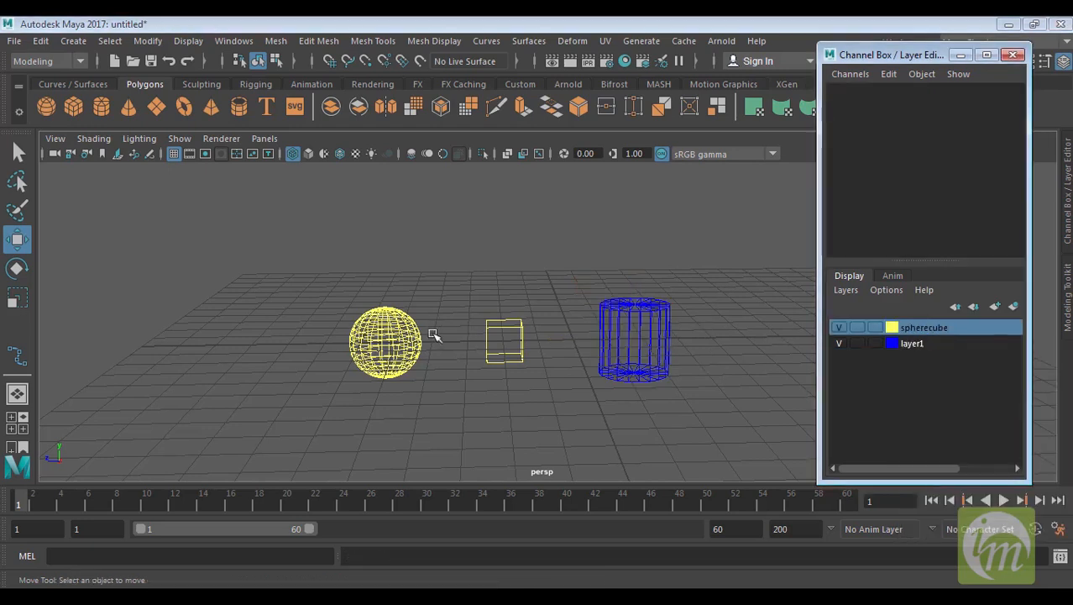
{"action": "right_click", "coordinate": [926, 327]}
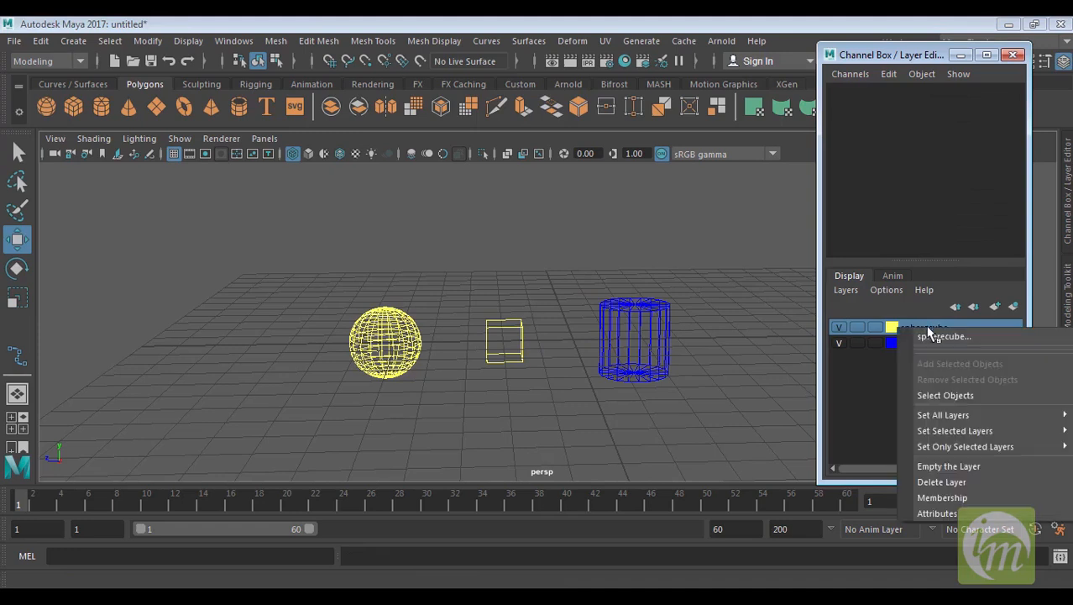
{"action": "left_click", "coordinate": [962, 397]}
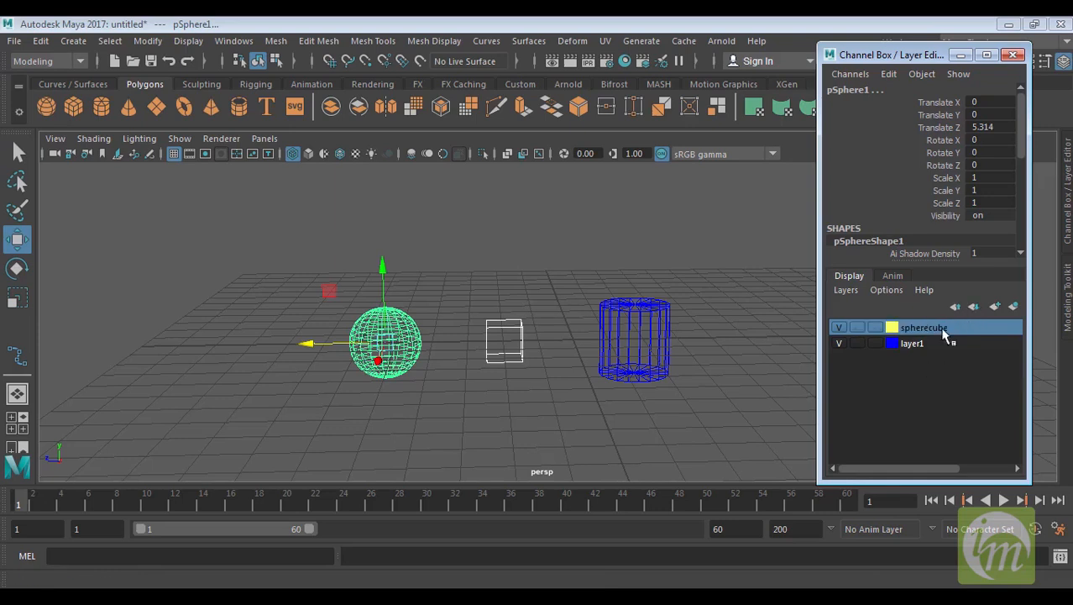
{"action": "left_click", "coordinate": [973, 306]}
{"action": "left_click", "coordinate": [955, 306]}
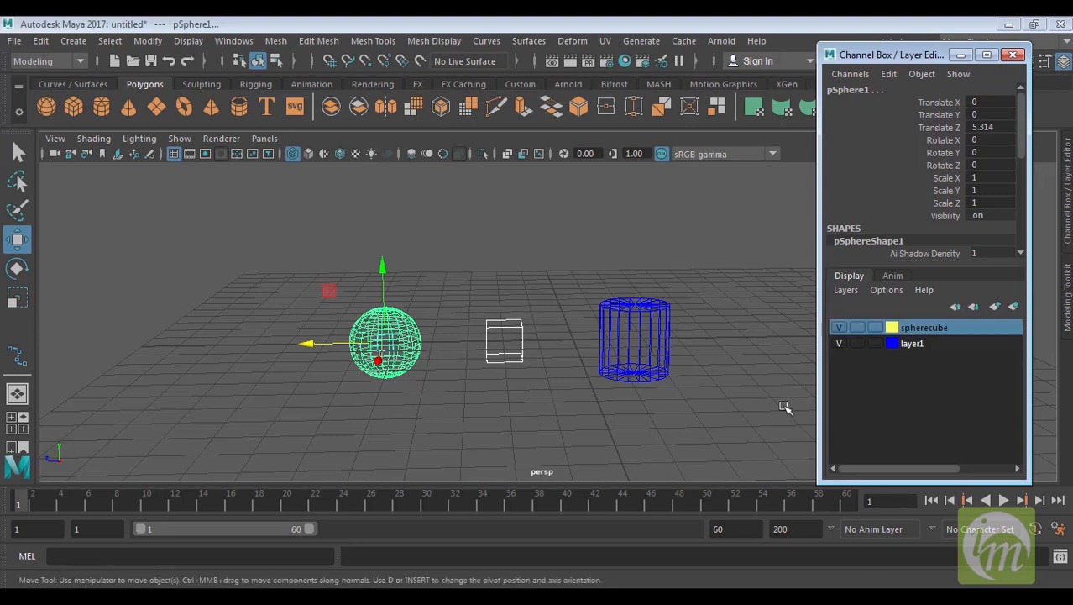
Check the Anim layers tab, then return to the Display layers tab
{"action": "left_click_drag", "start_coordinate": [691, 384], "coordinate": [710, 376], "text": "alt"}
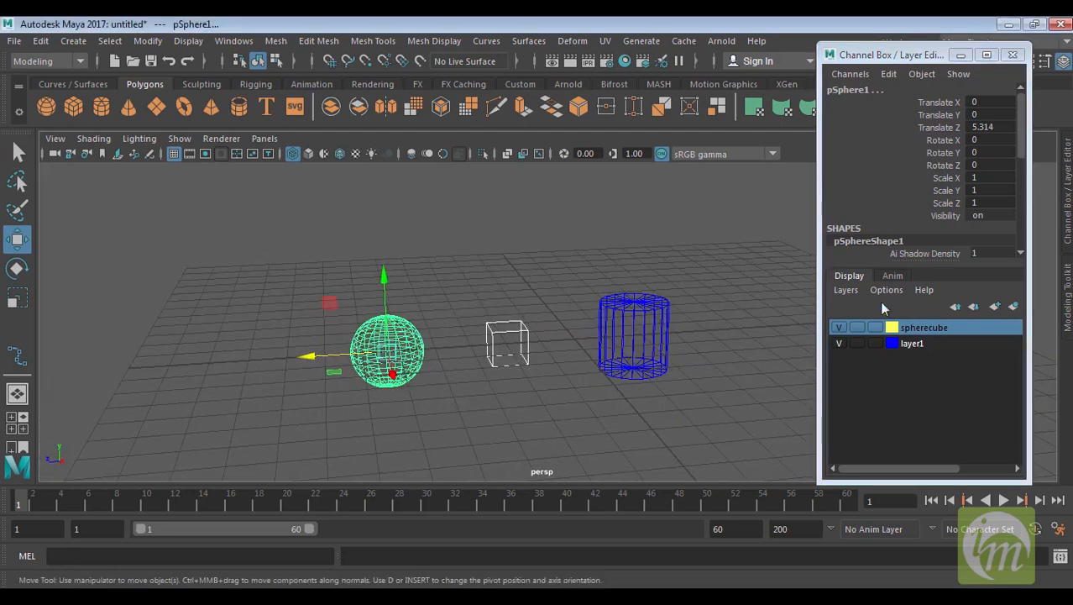
{"action": "left_click", "coordinate": [892, 276]}
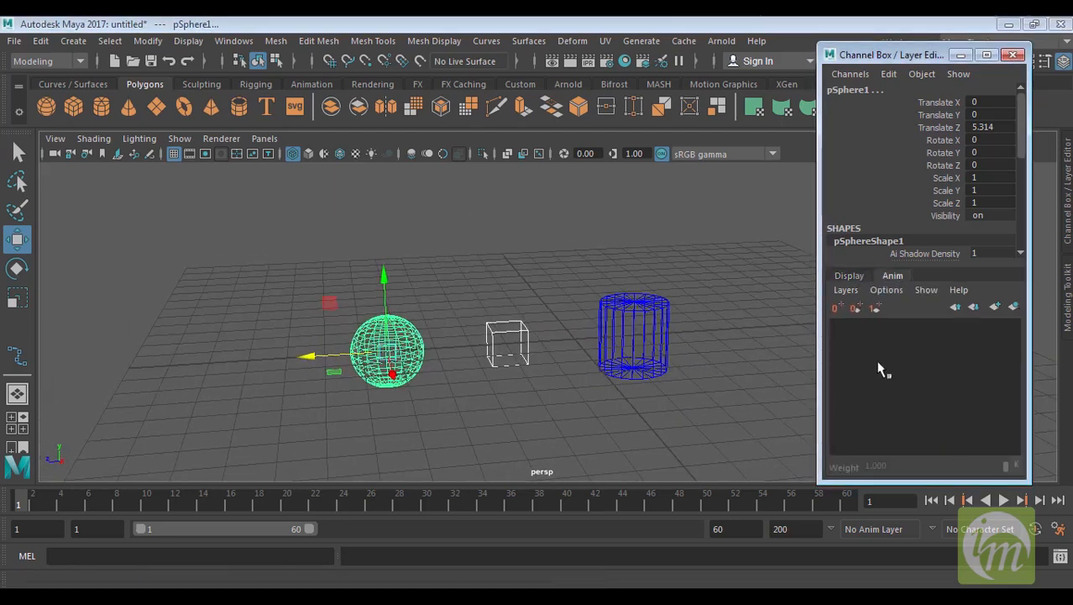
{"action": "left_click", "coordinate": [849, 277]}
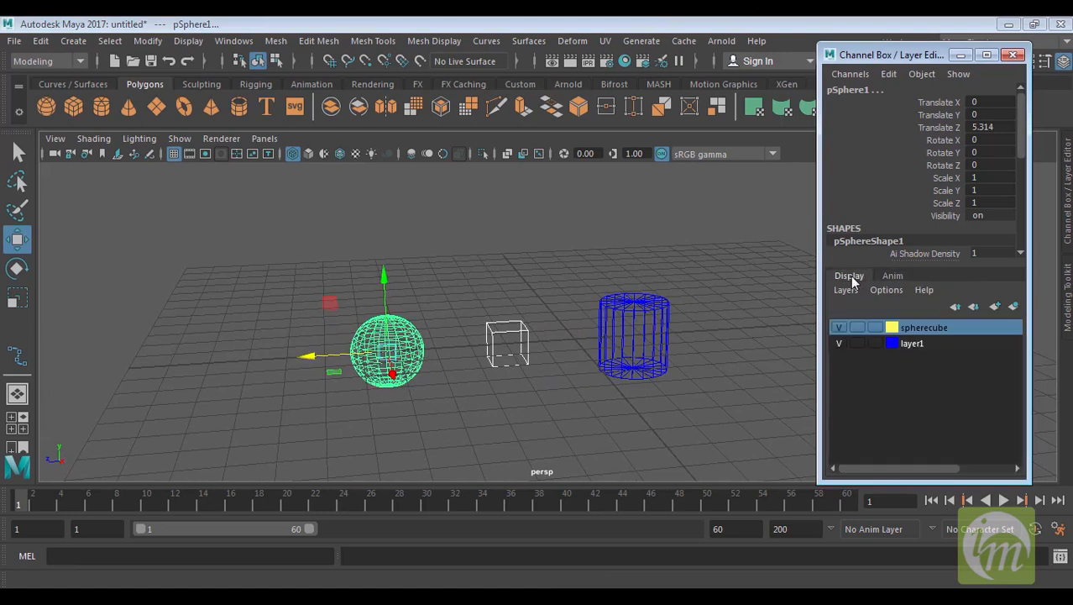
{"action": "left_click_drag", "start_coordinate": [690, 407], "coordinate": [647, 408], "text": "alt"}
{"action": "middle_click_drag", "start_coordinate": [586, 408], "coordinate": [633, 442], "text": "alt"}
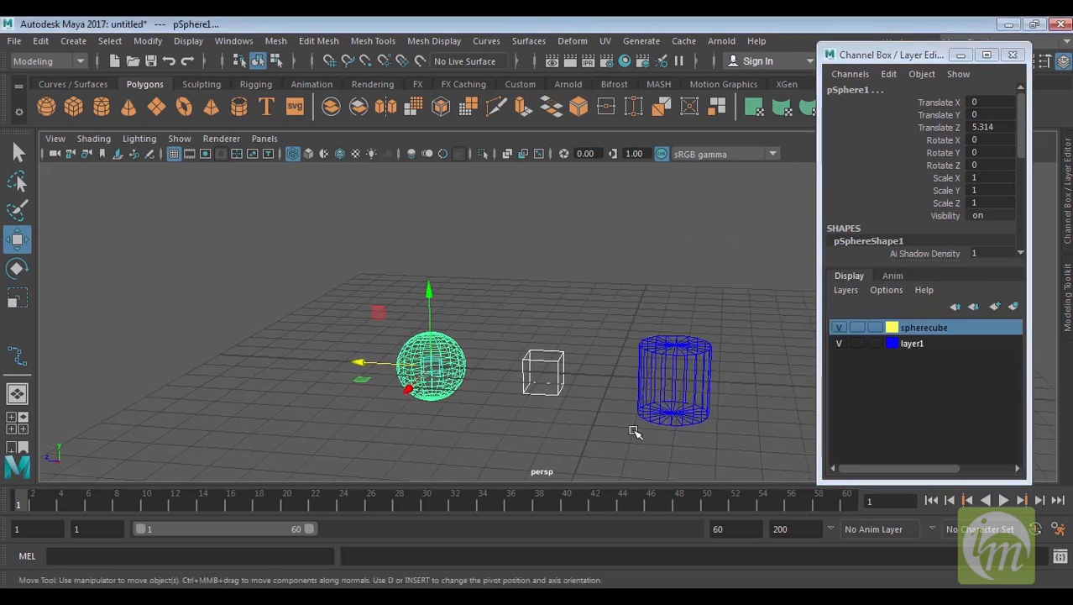